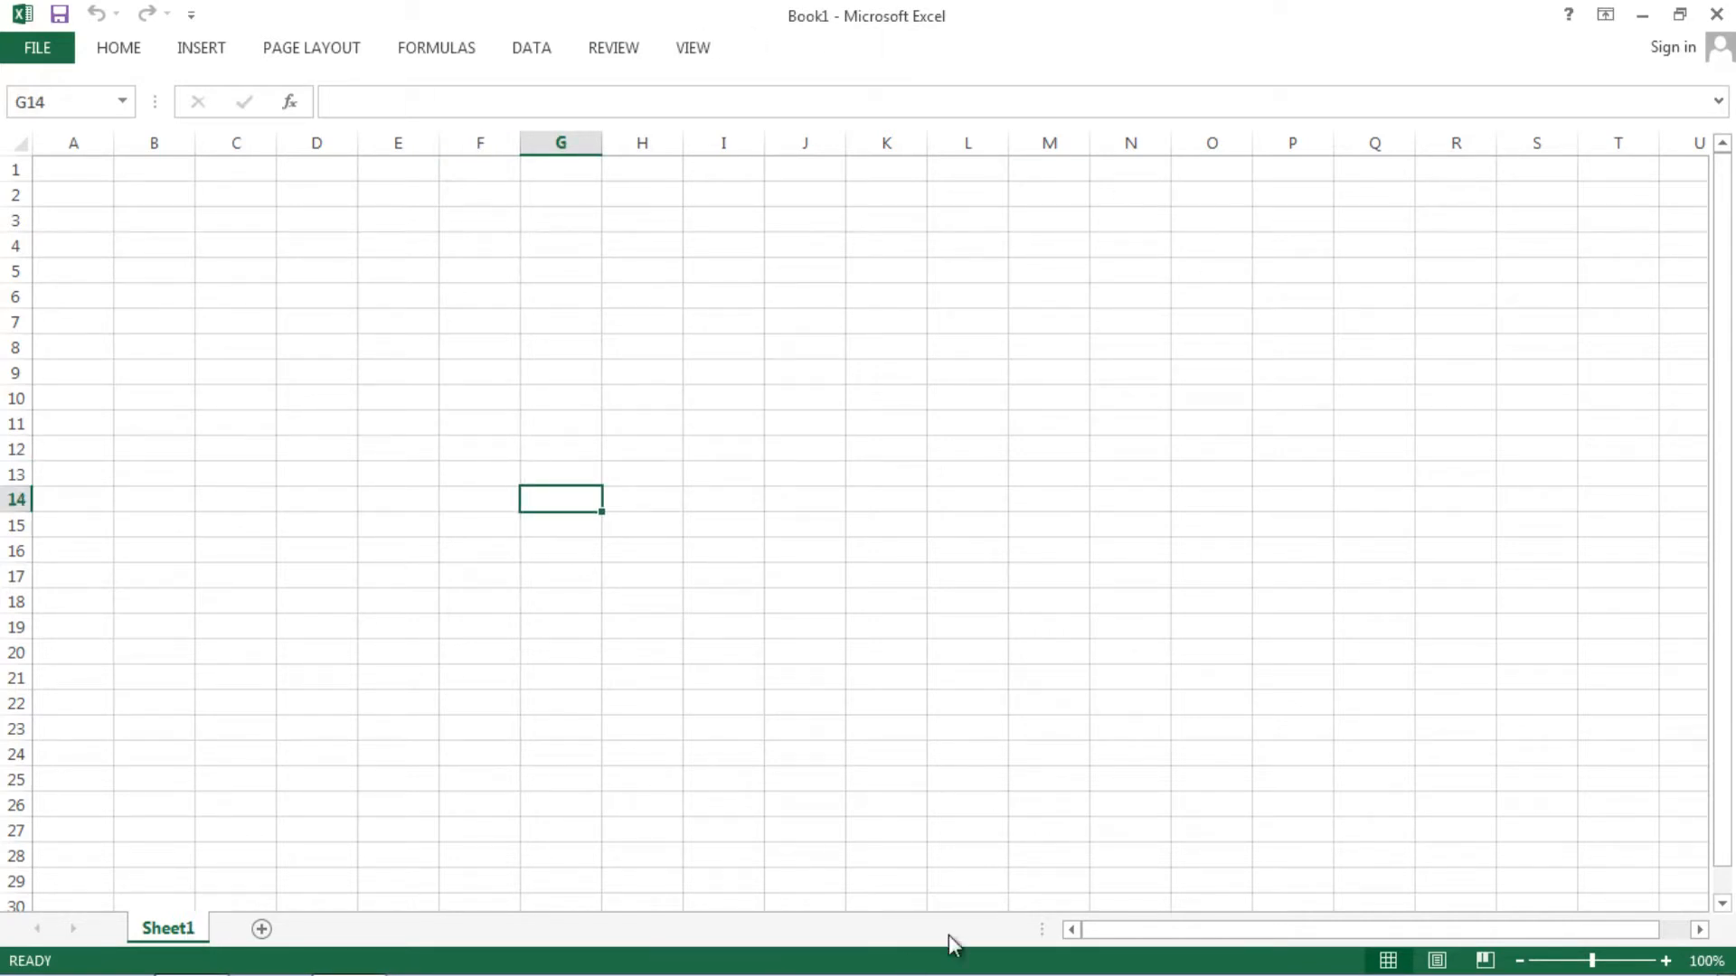
- Open the protecting workbook from the recent chapt 8 folder with Ctrl+O
left_click(654, 500)
left_click(655, 474)
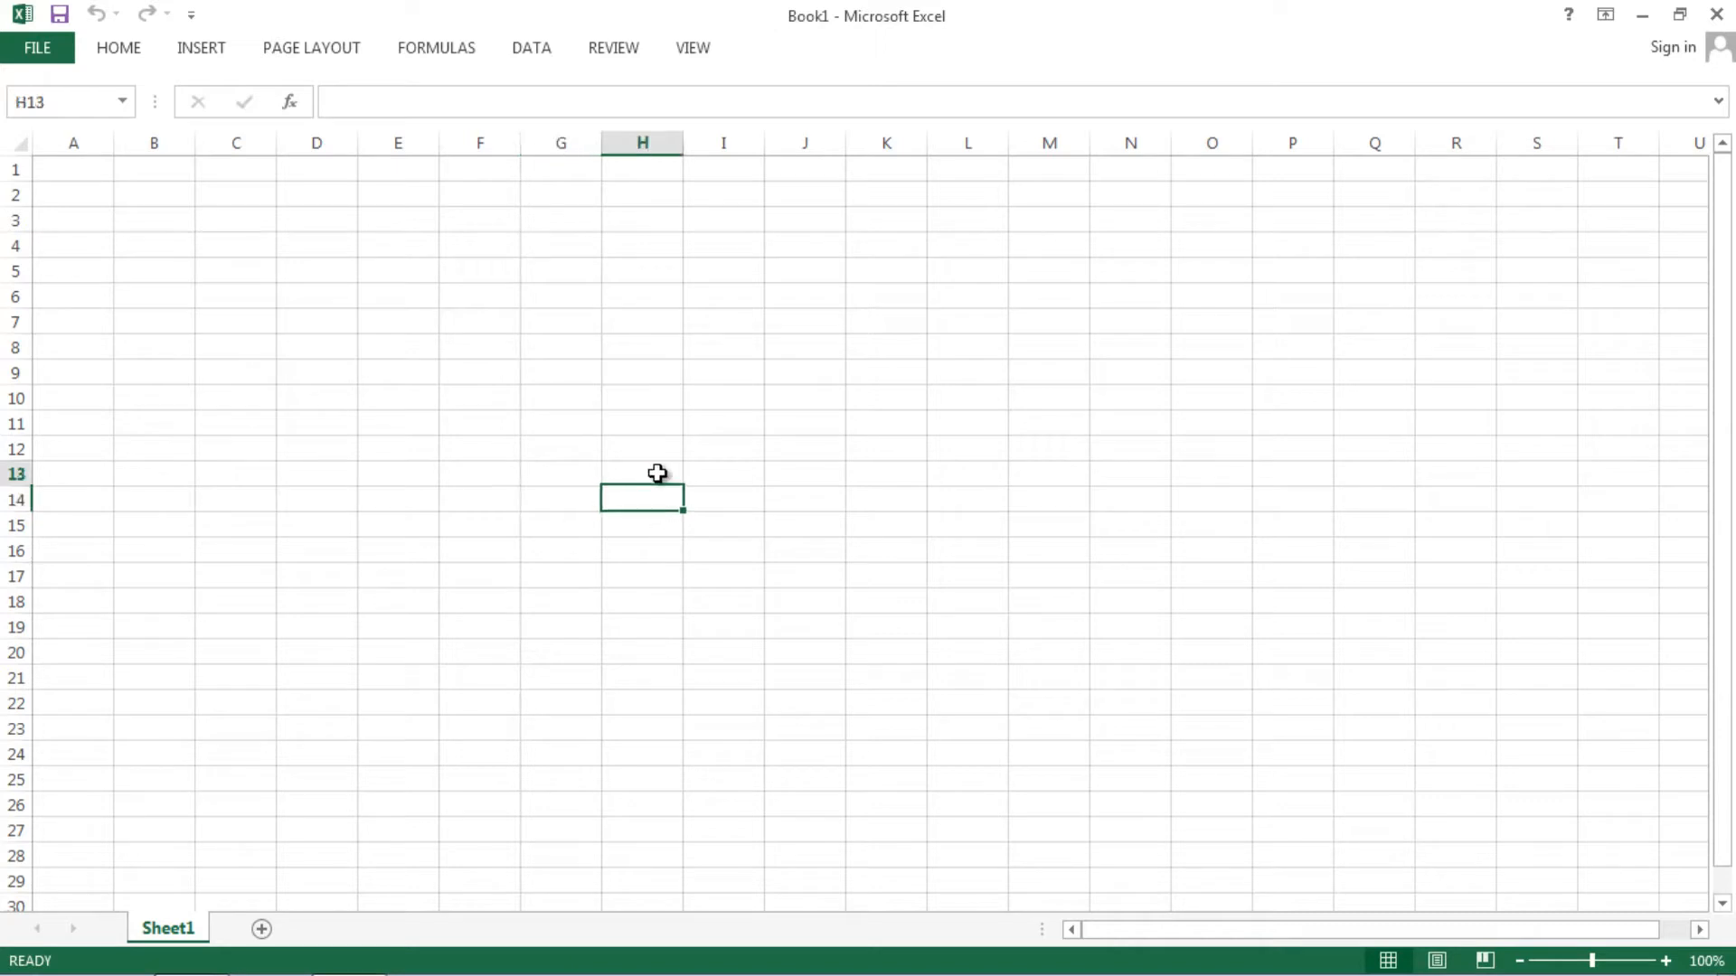
left_click(624, 425)
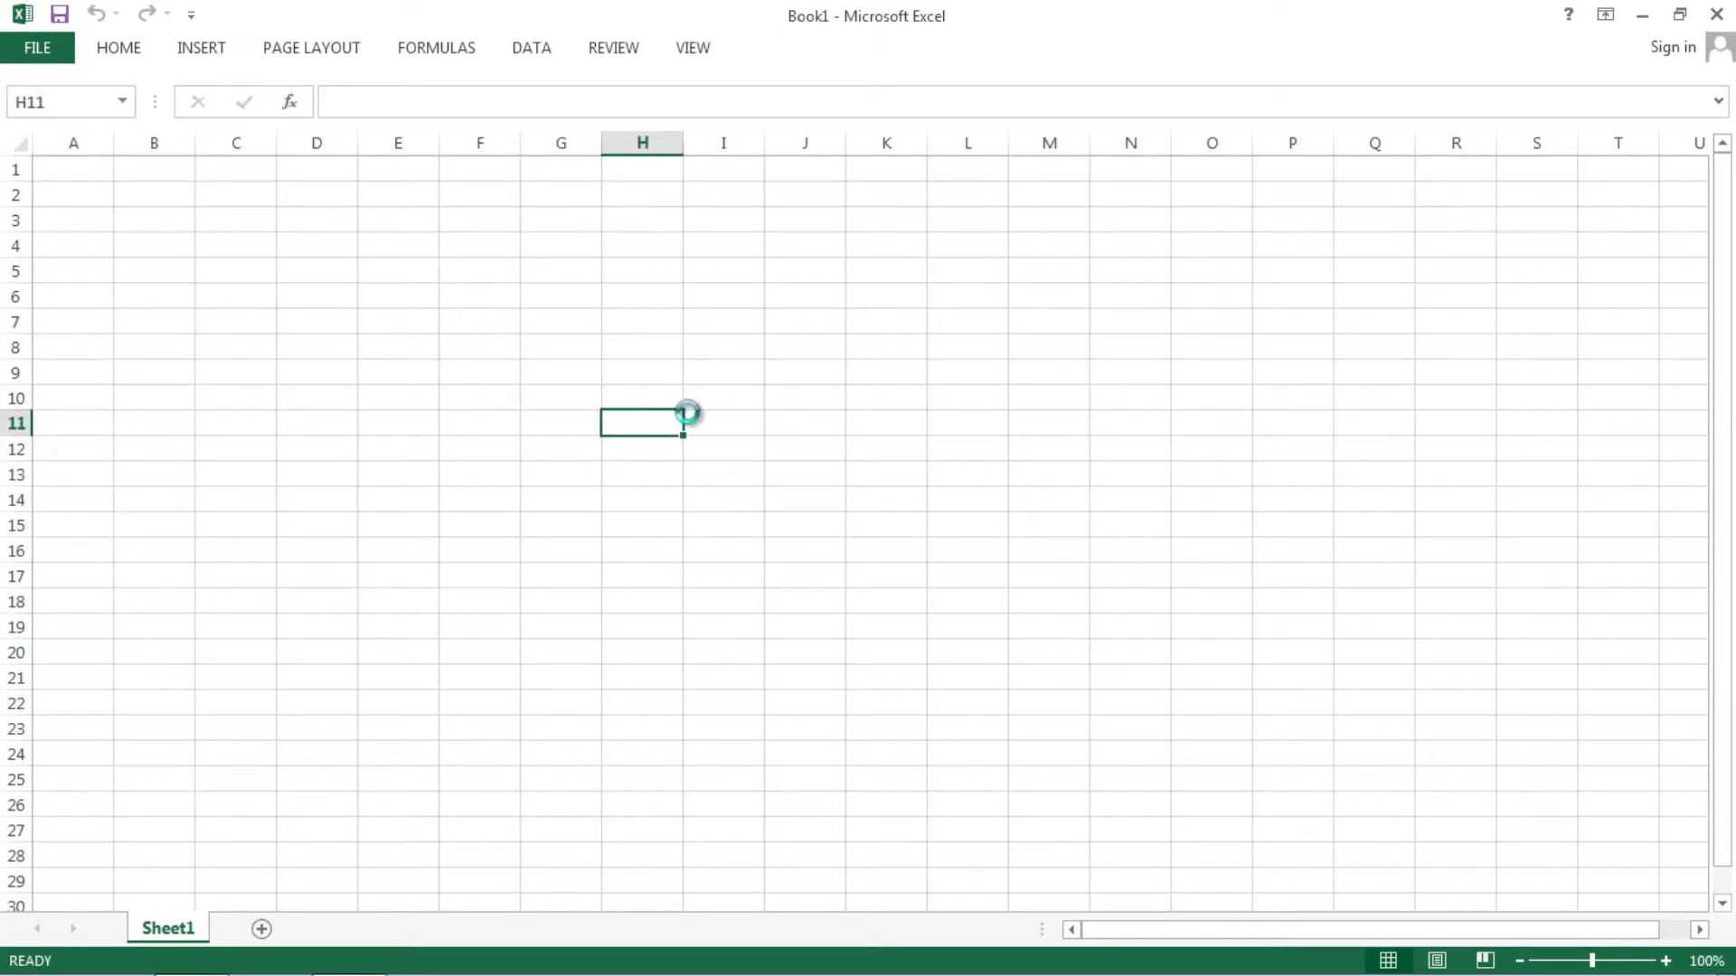
key("ctrl+o")
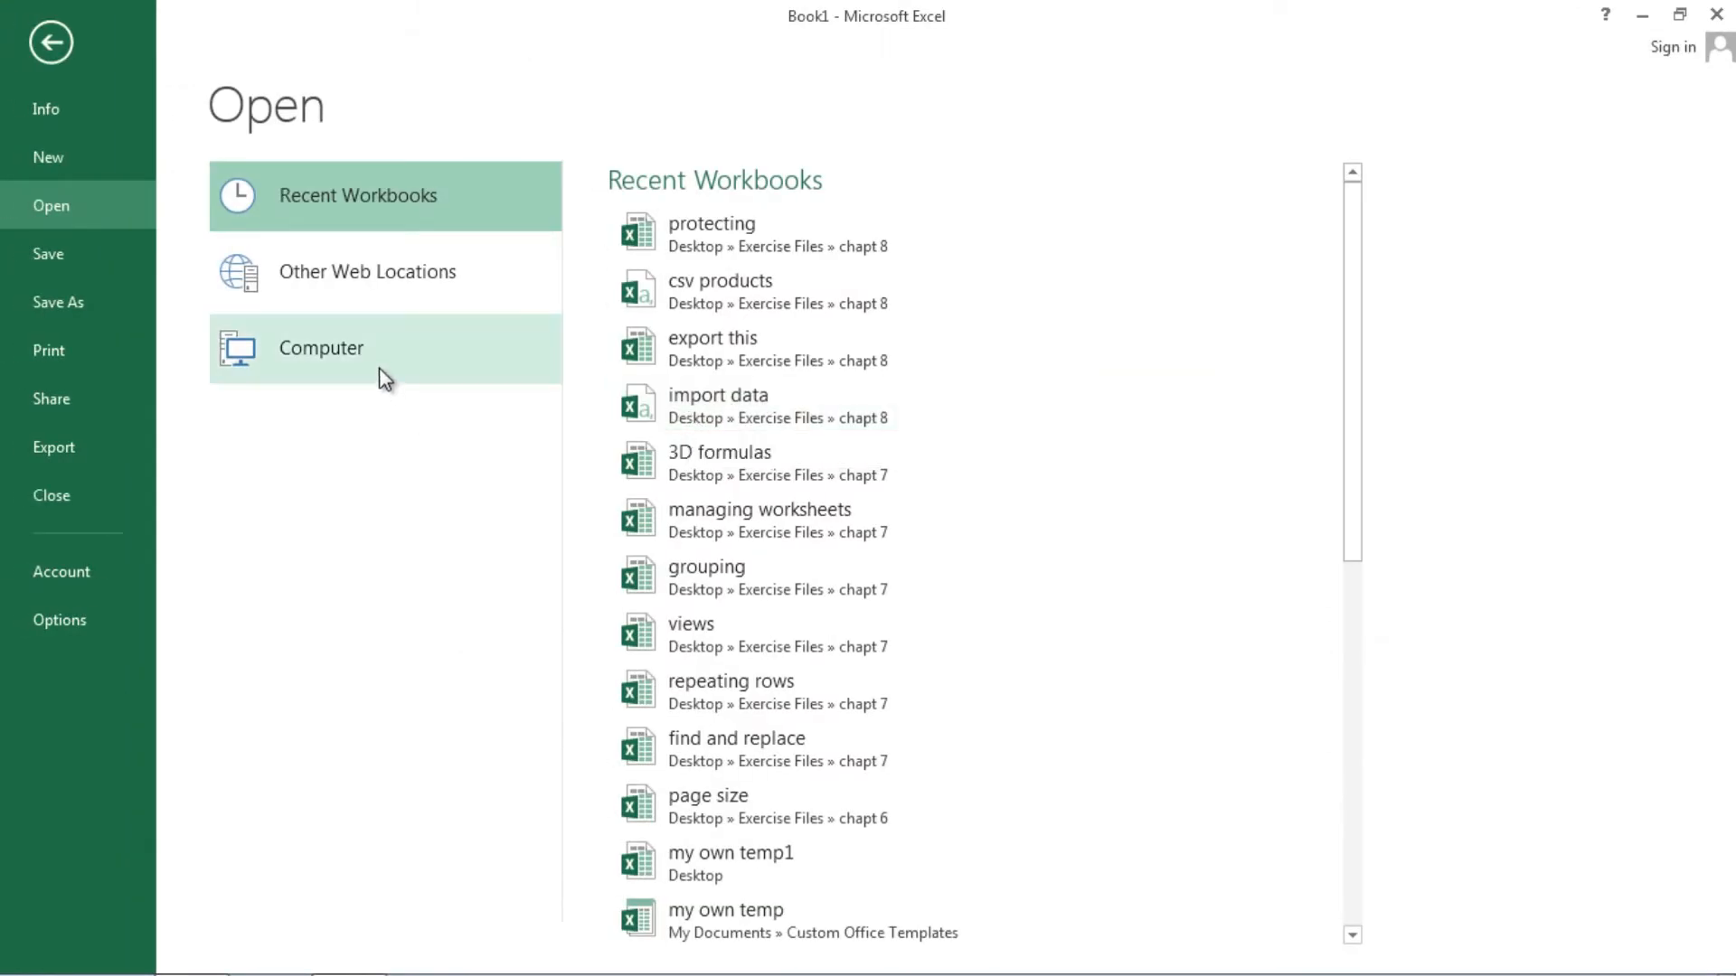
left_click(376, 355)
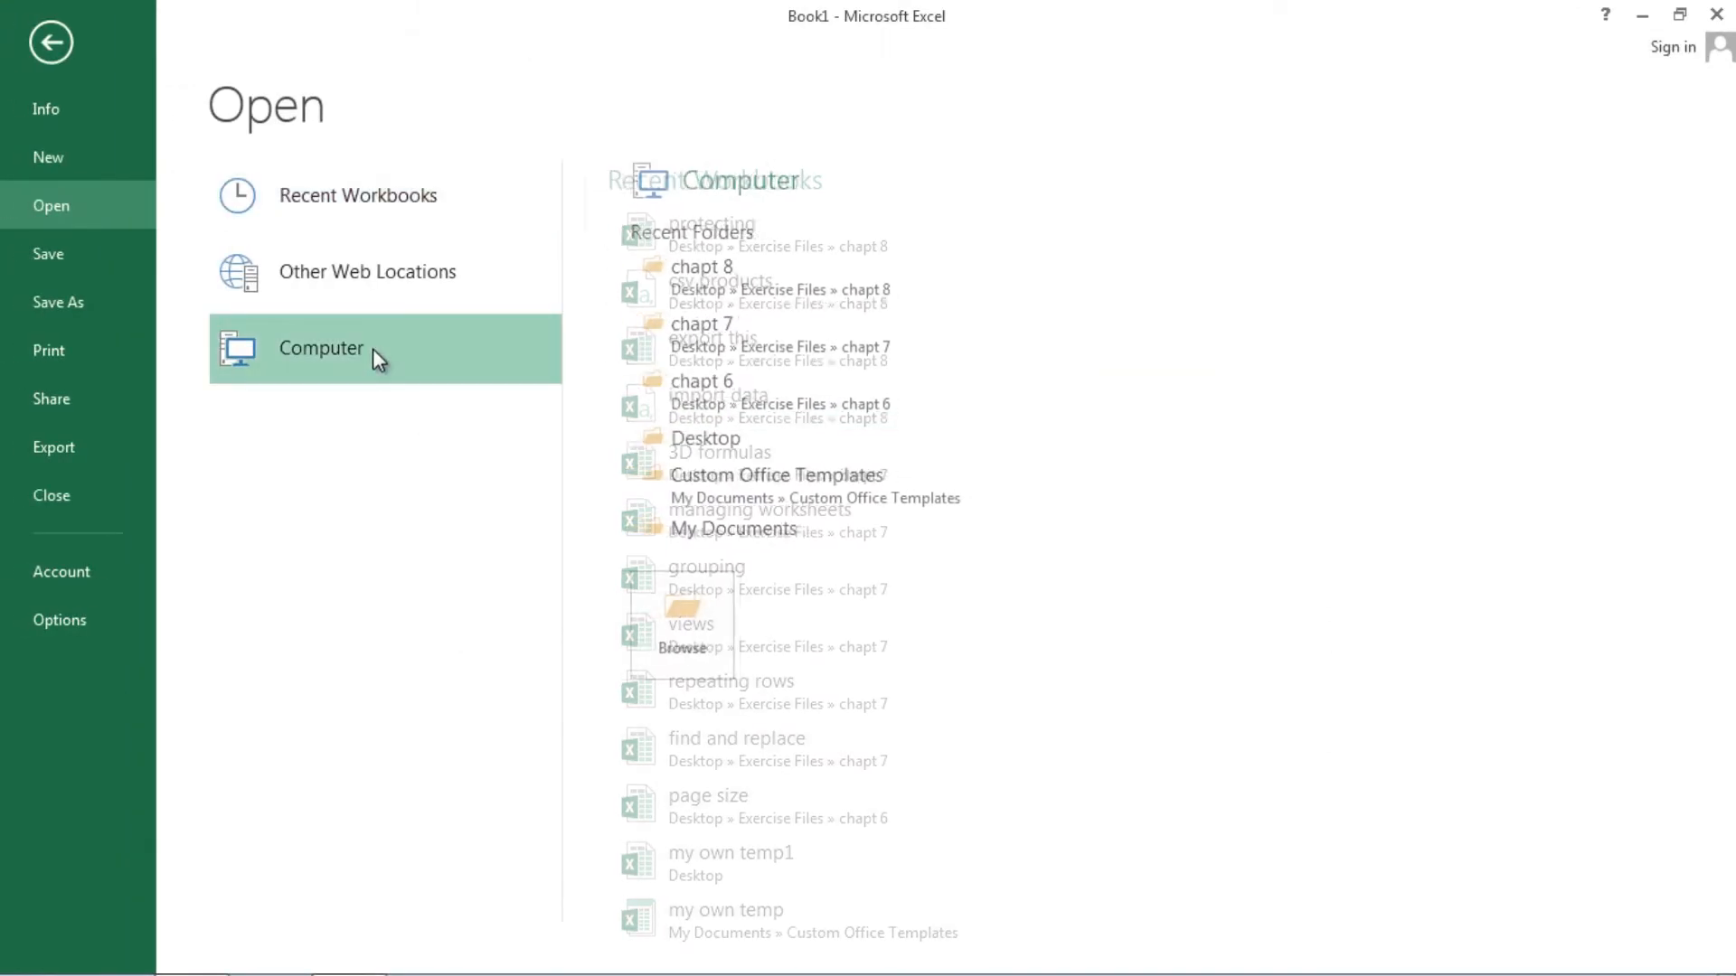
left_click(741, 298)
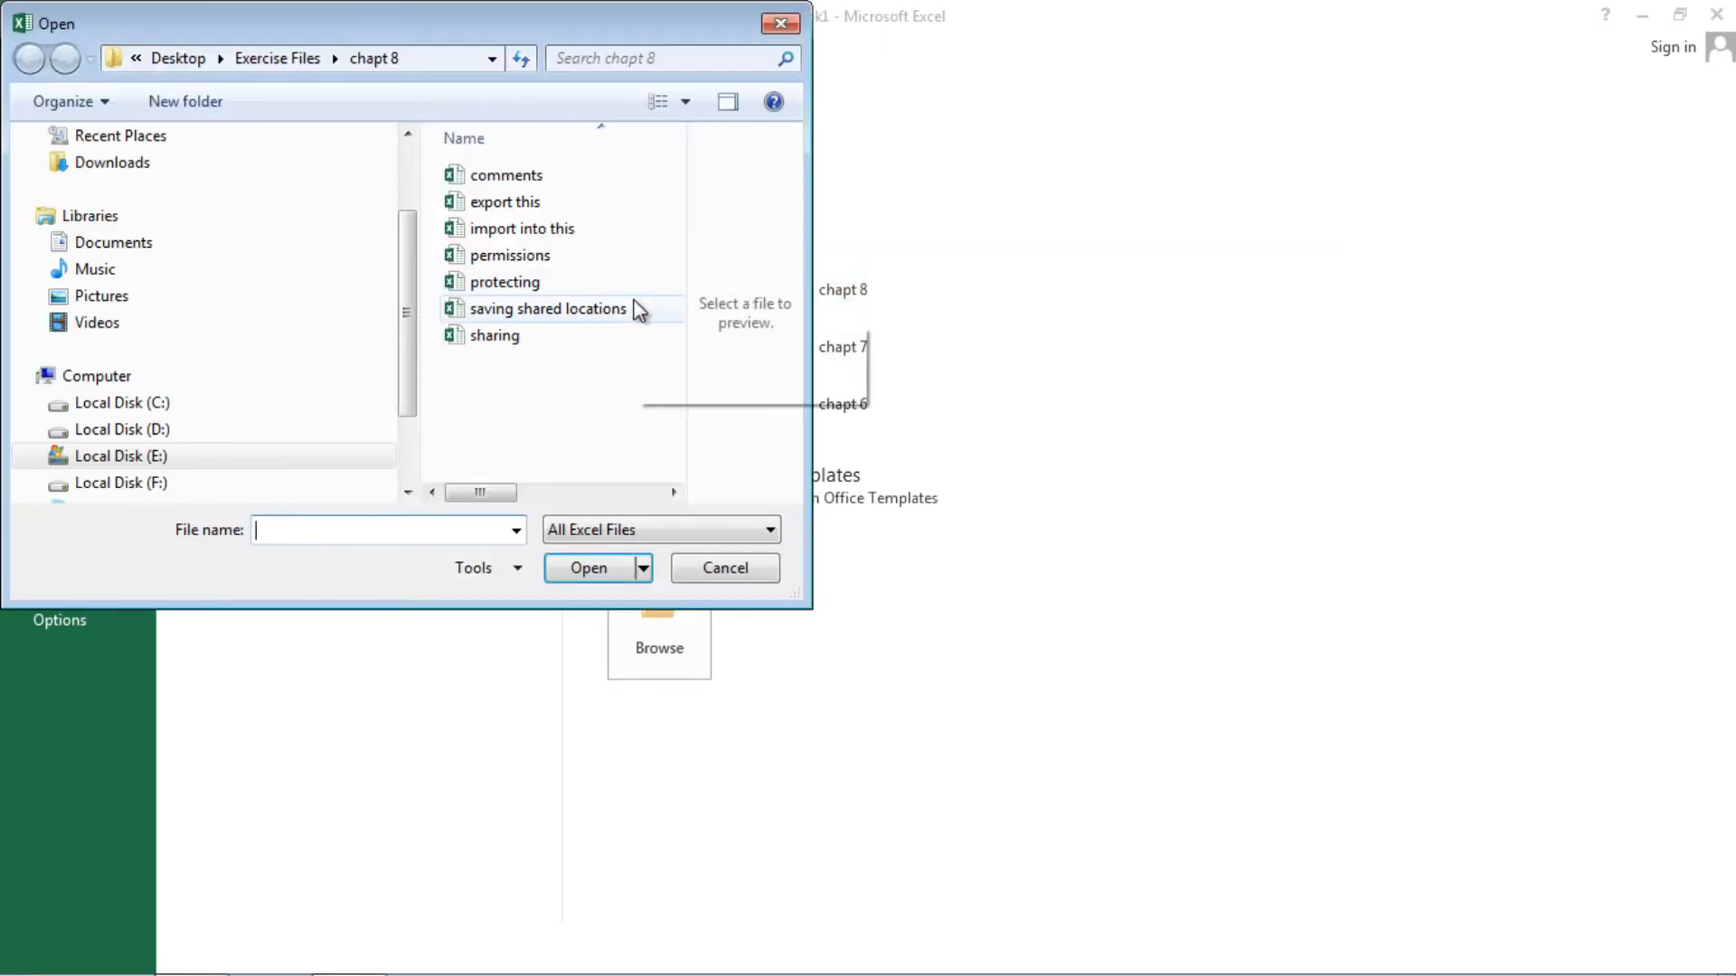
double_click(521, 283)
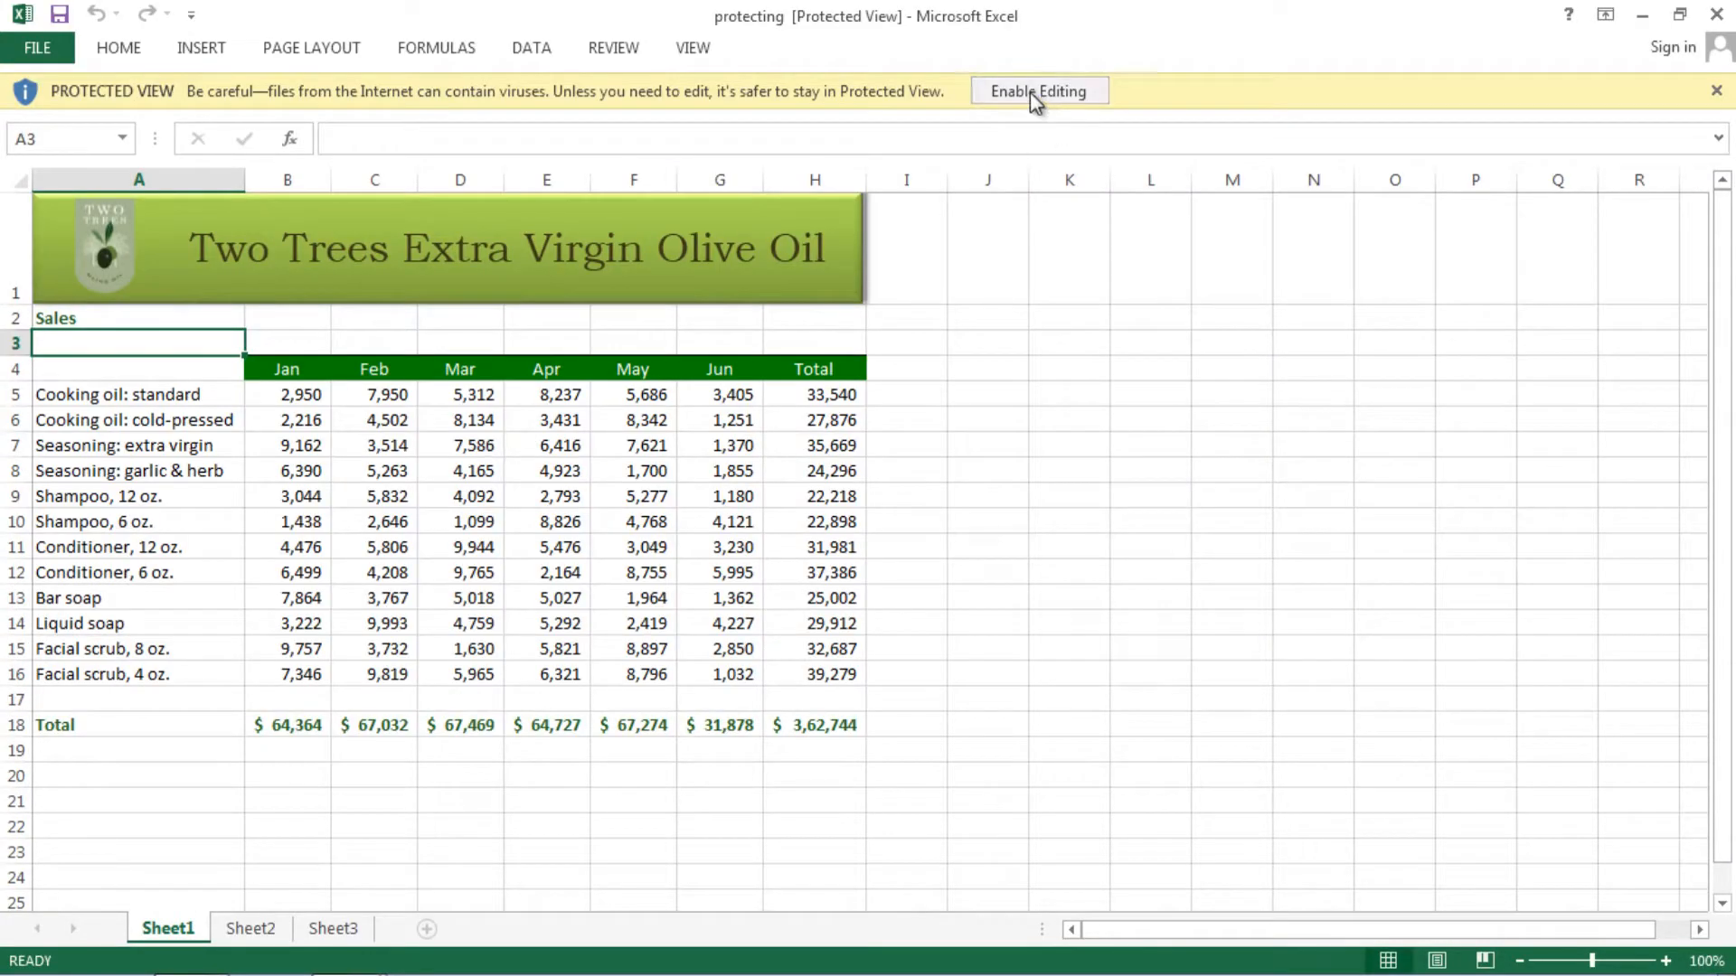
- Enable editing on the Two Trees sales table and try selecting cells such as D9, F10 and I11
left_click(1017, 371)
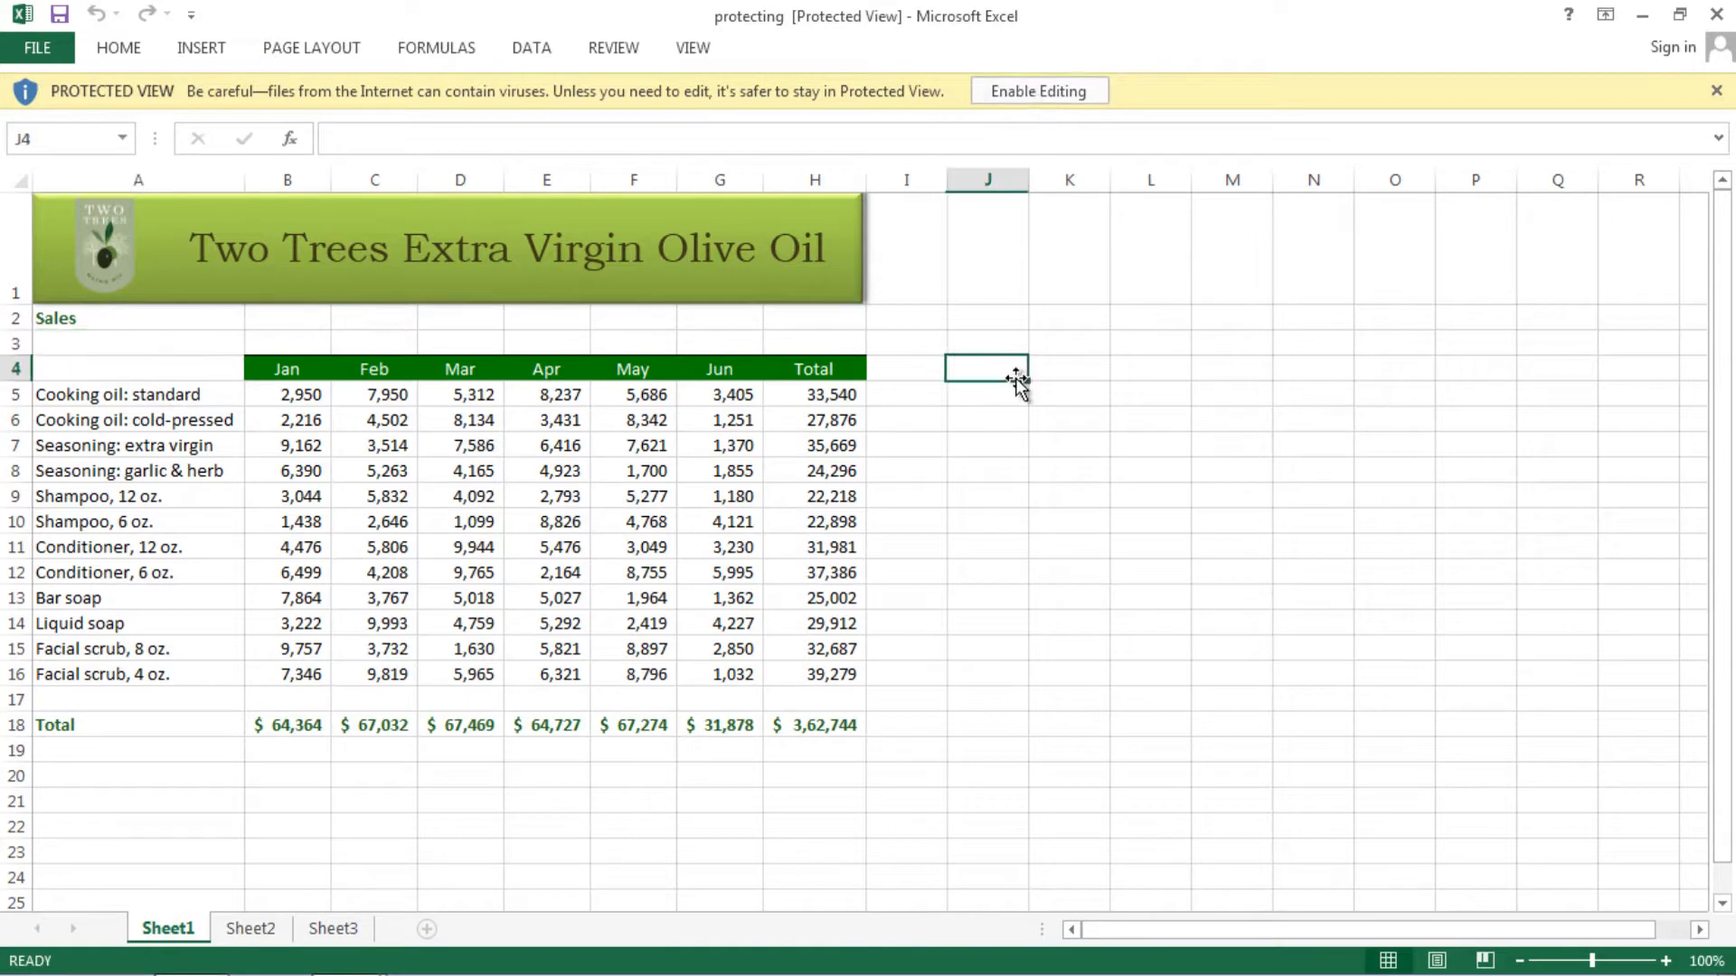
left_click(1034, 92)
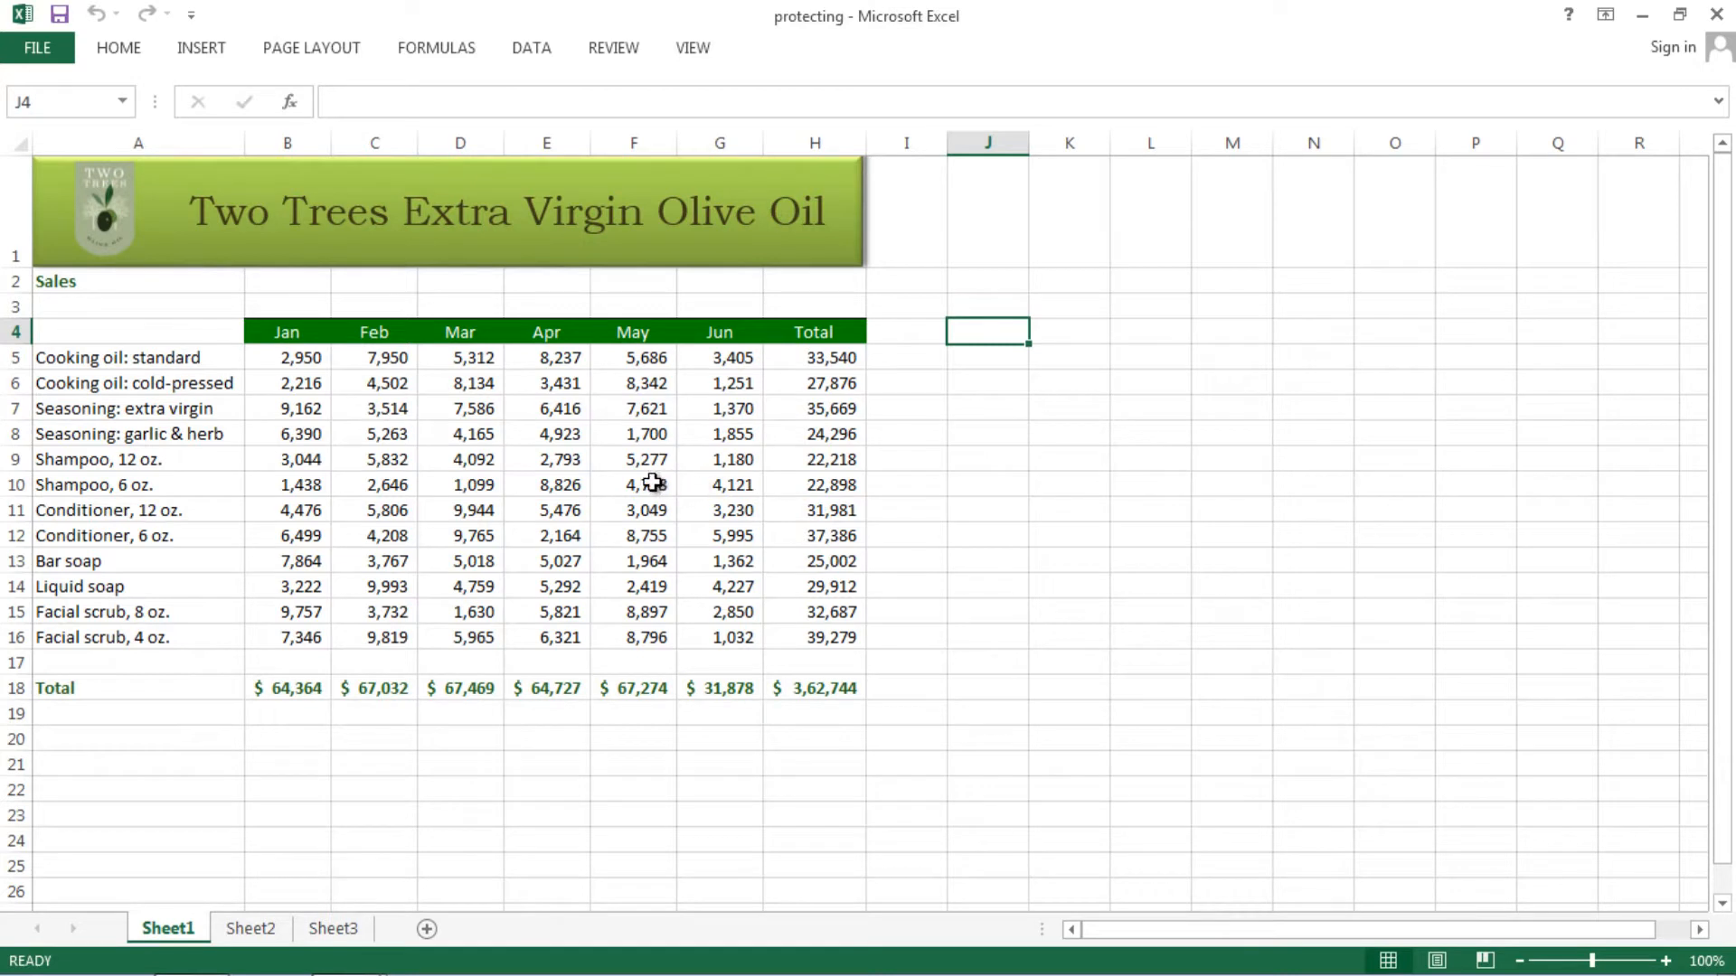
left_click(476, 466)
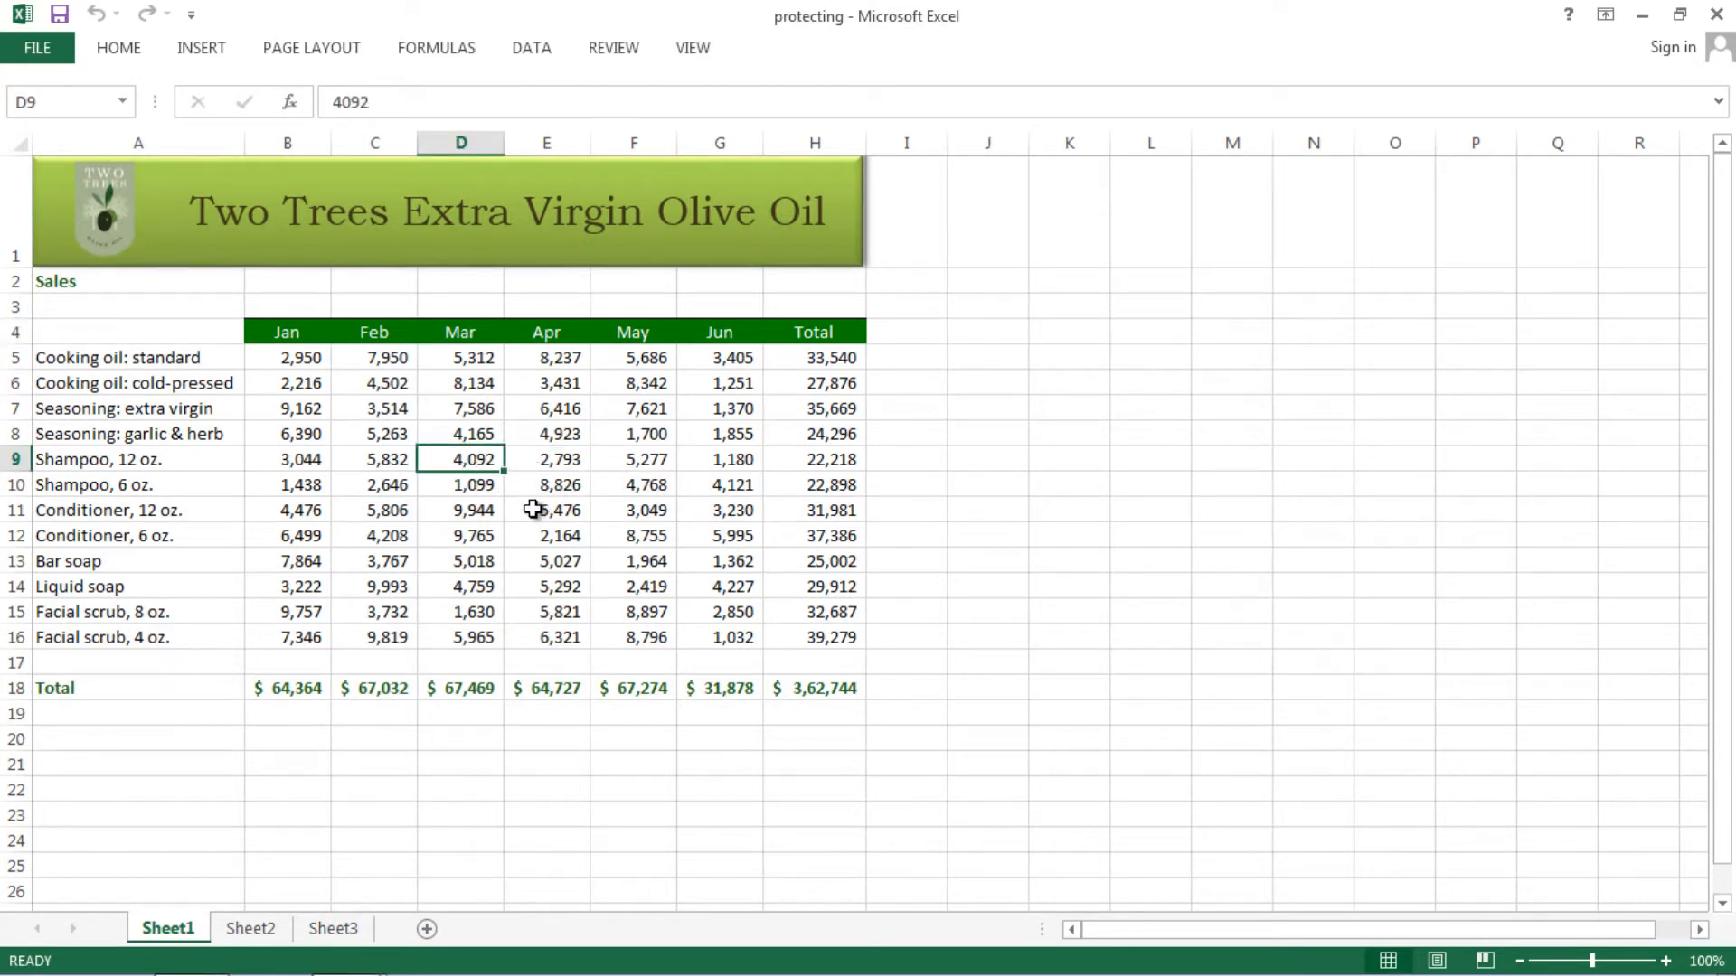
left_click(489, 589)
left_click(492, 510)
left_click(621, 487)
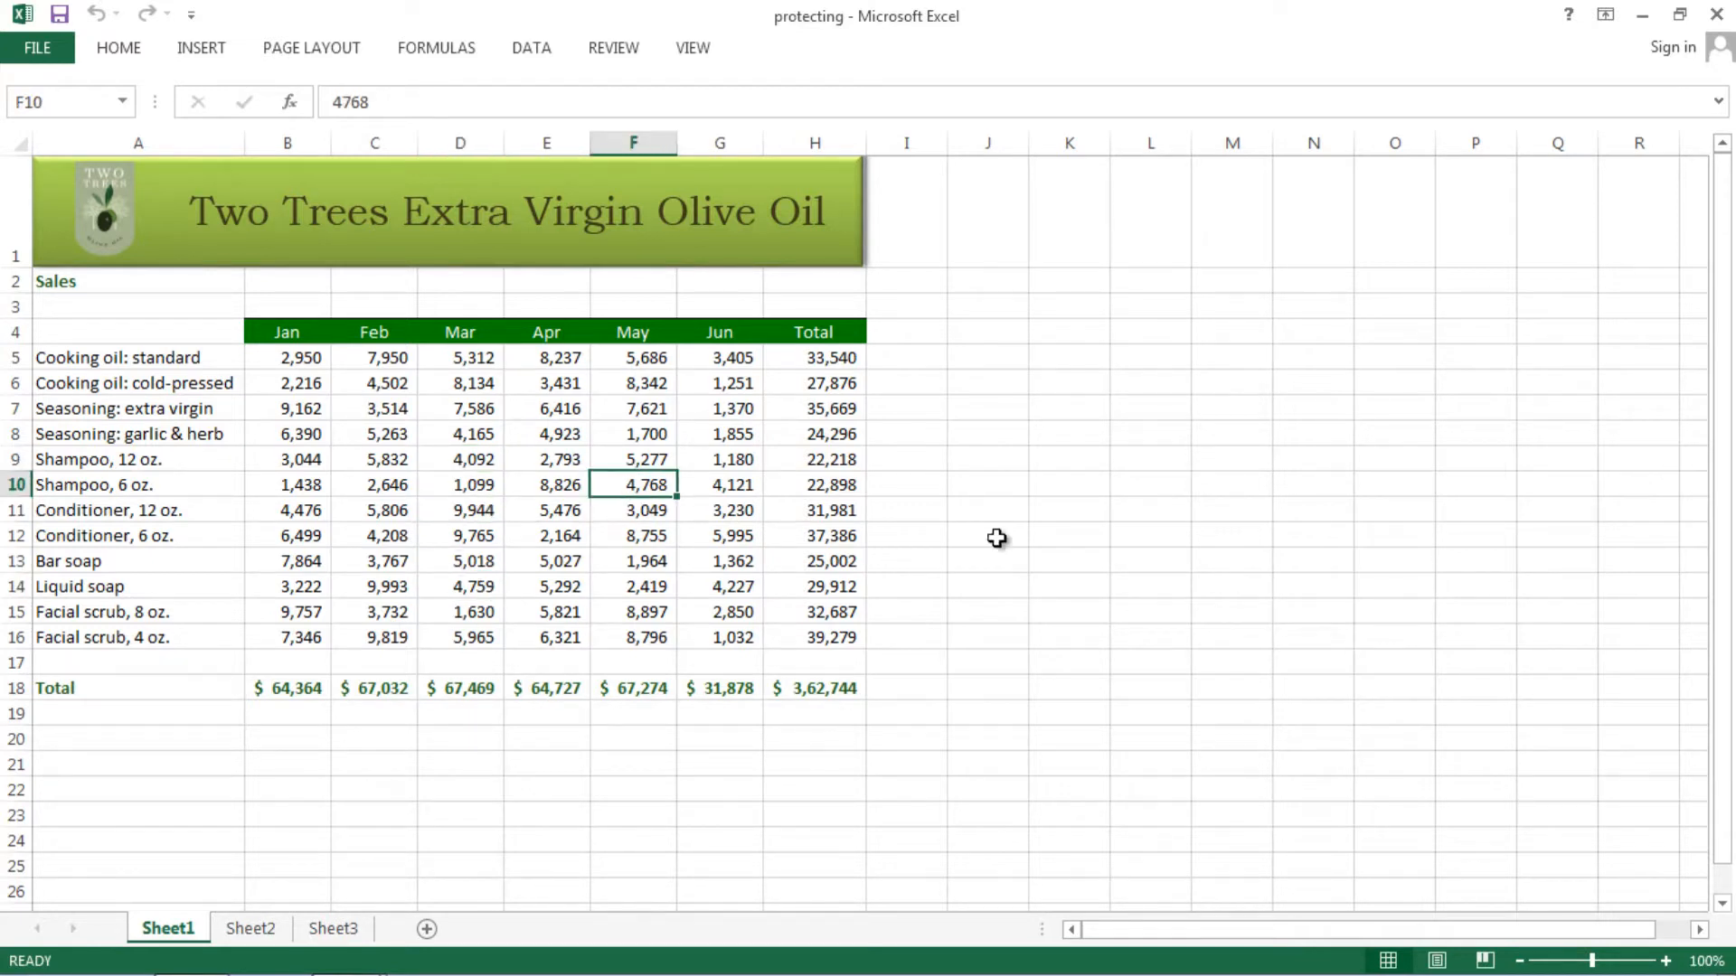
left_click(1035, 538)
left_click(922, 436)
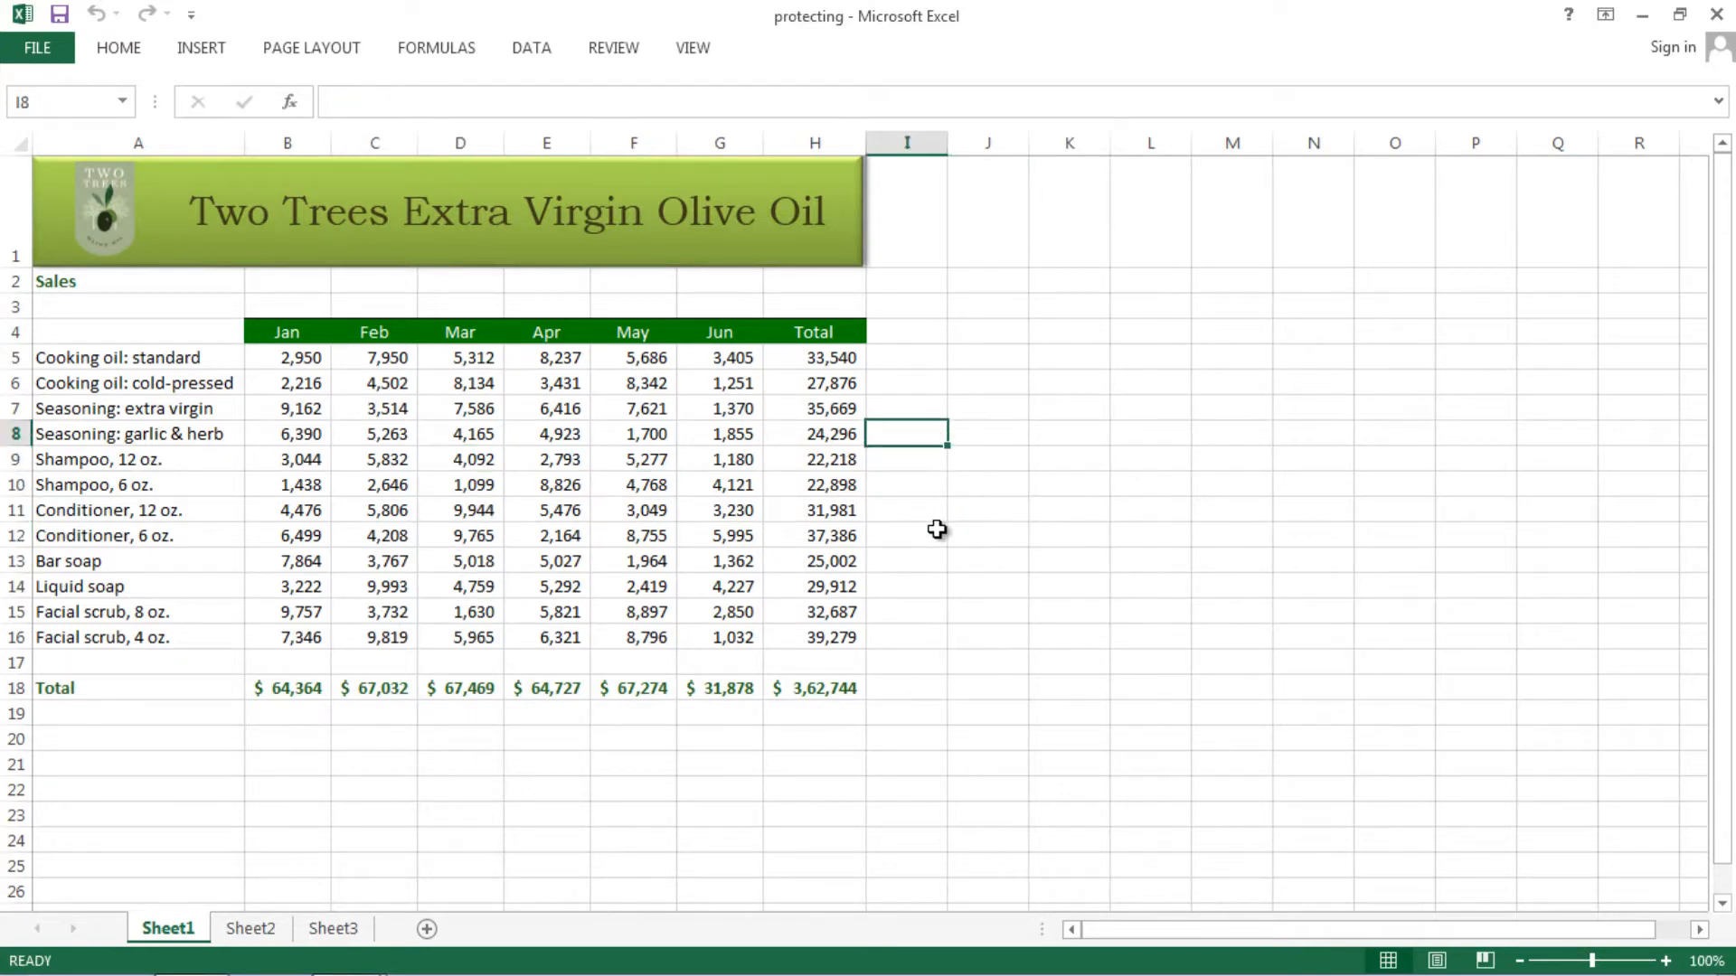
left_click(990, 509)
left_click(915, 504)
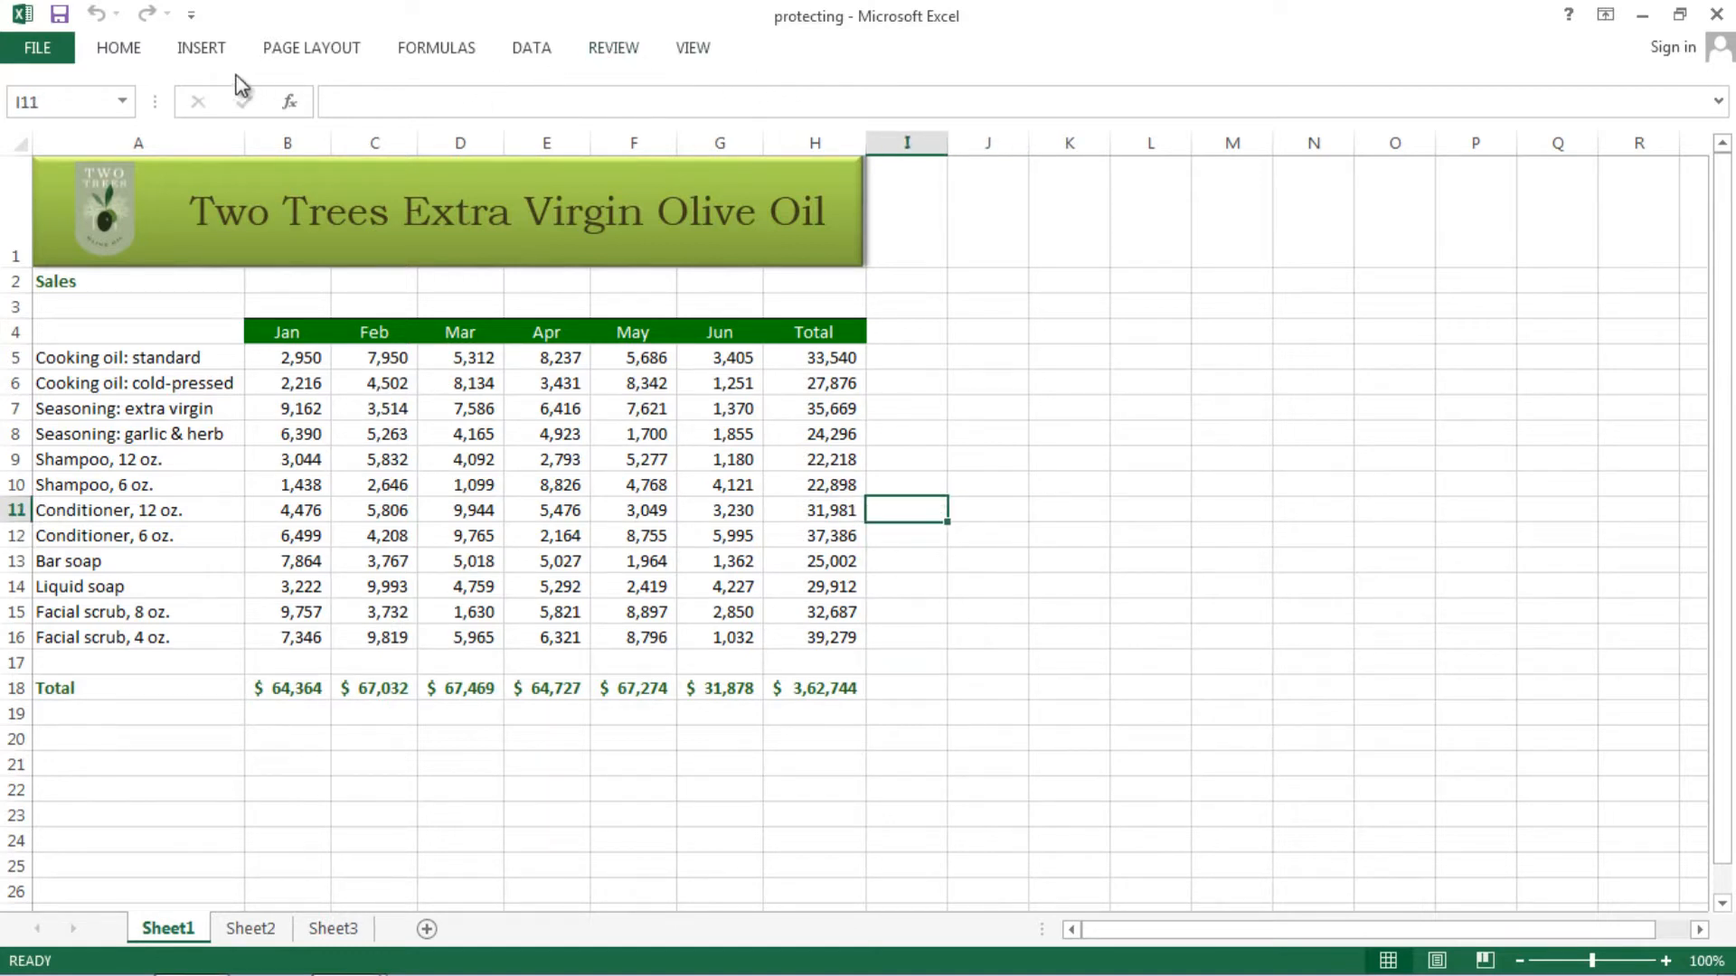
left_click(118, 50)
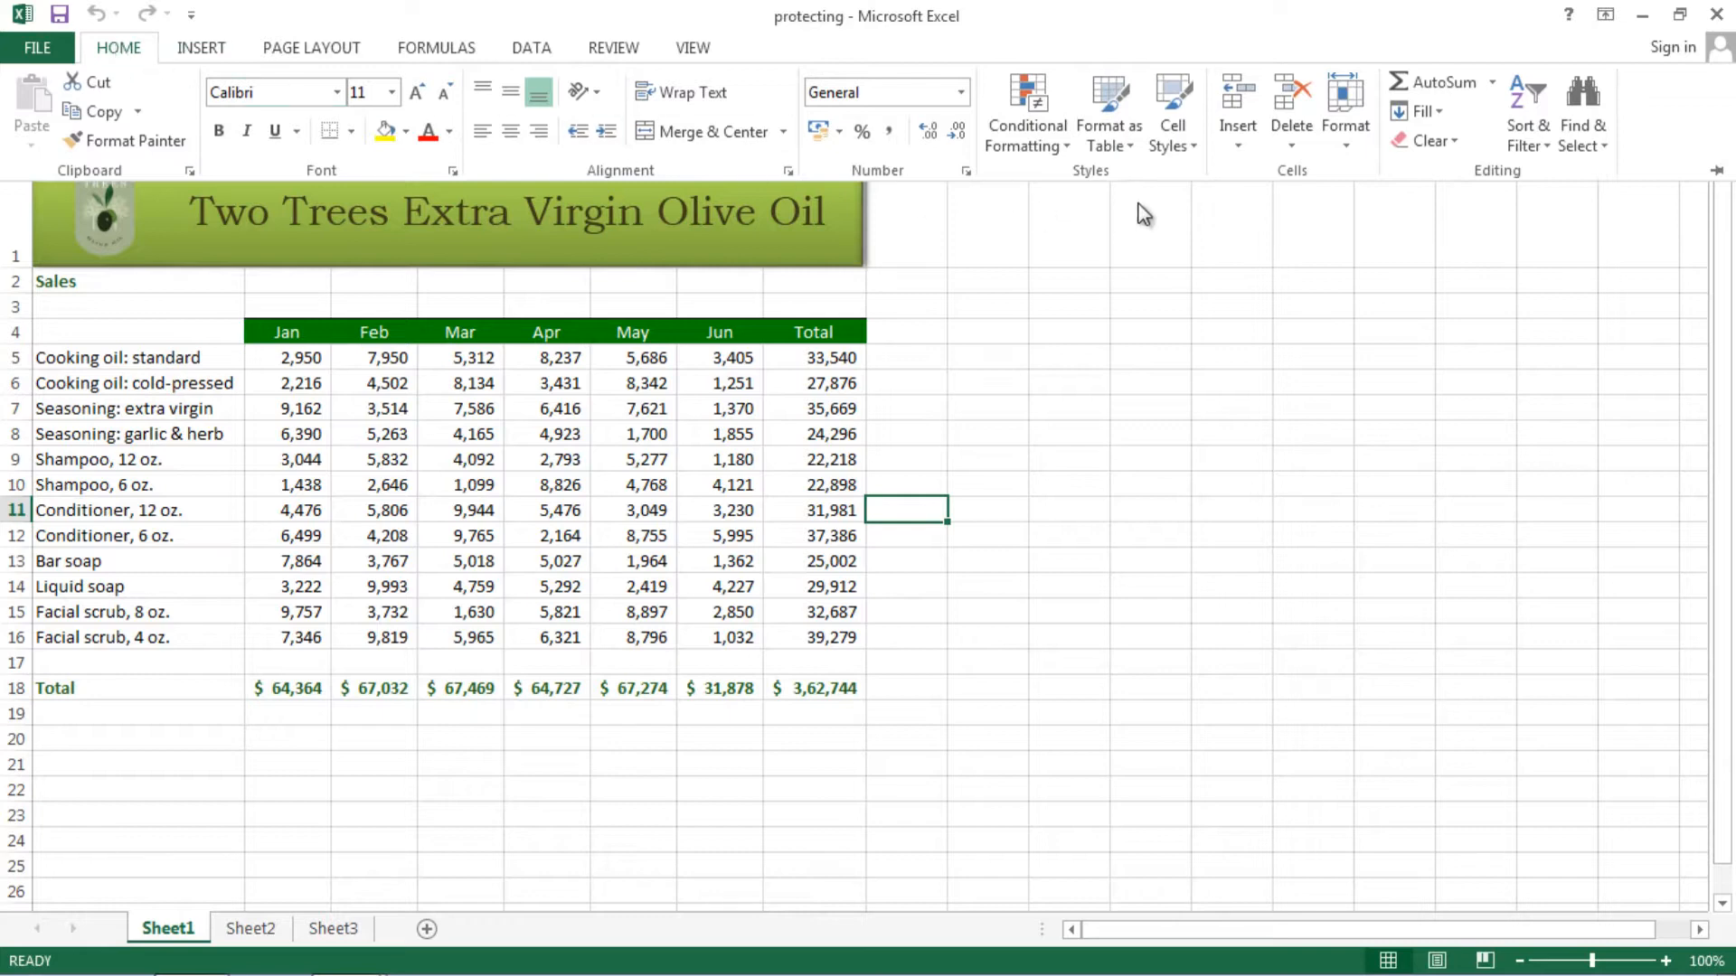
left_click(1197, 154)
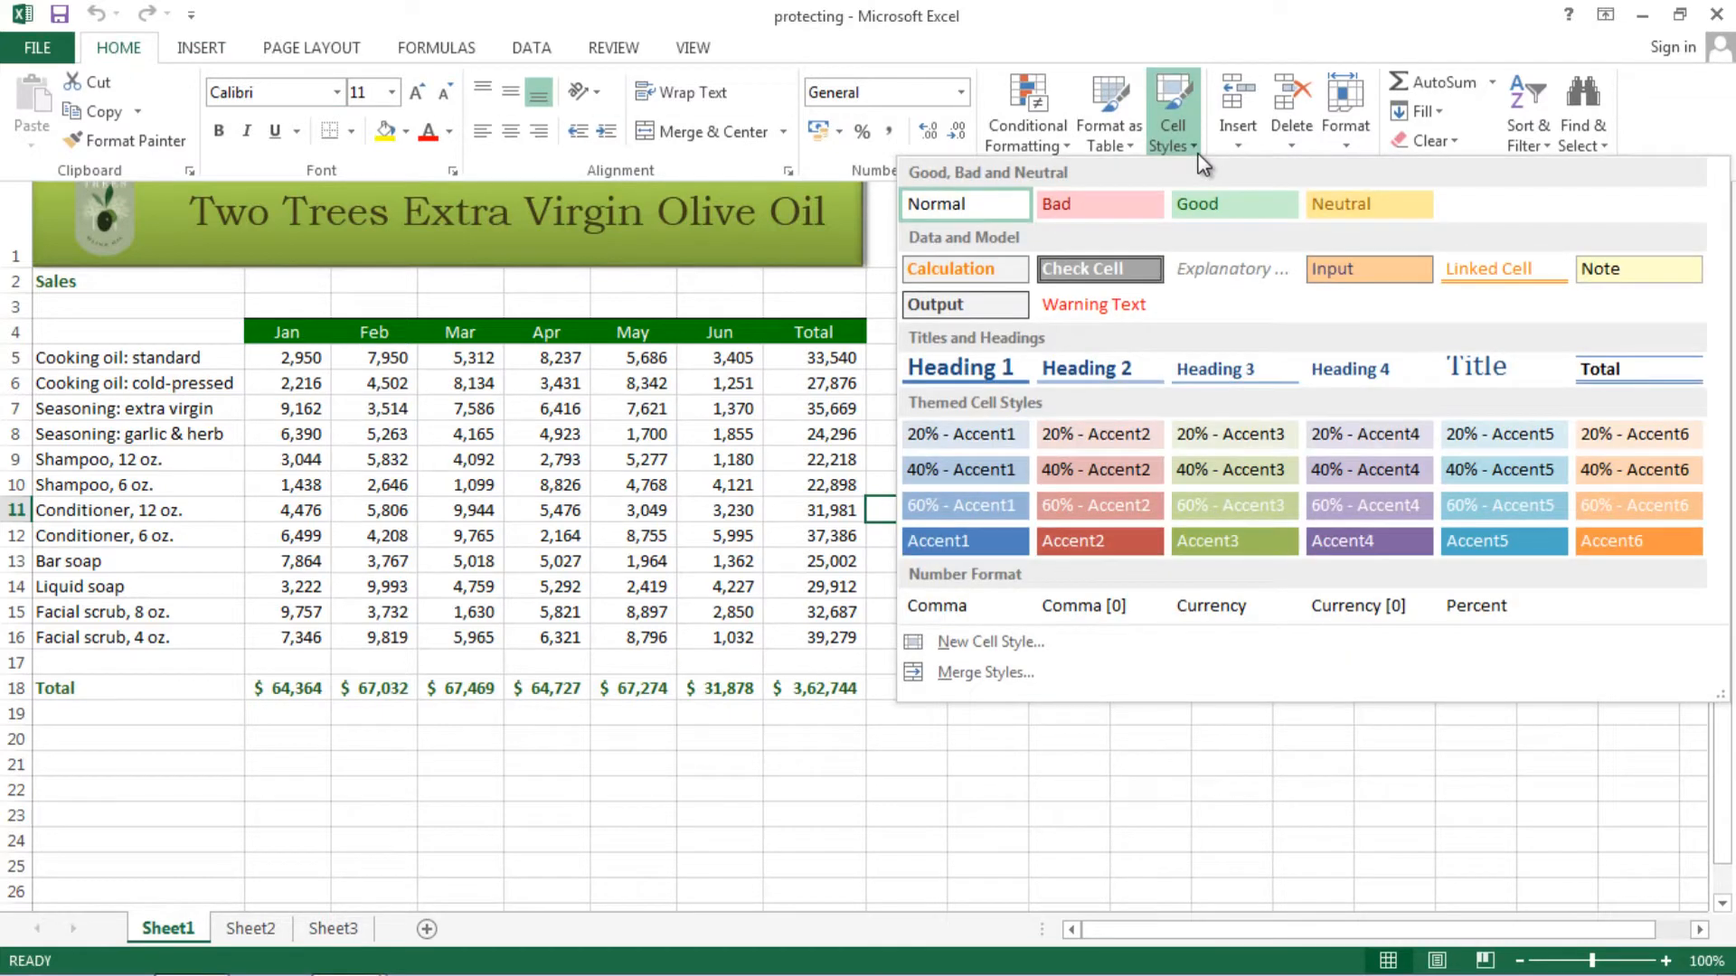
left_click(1349, 140)
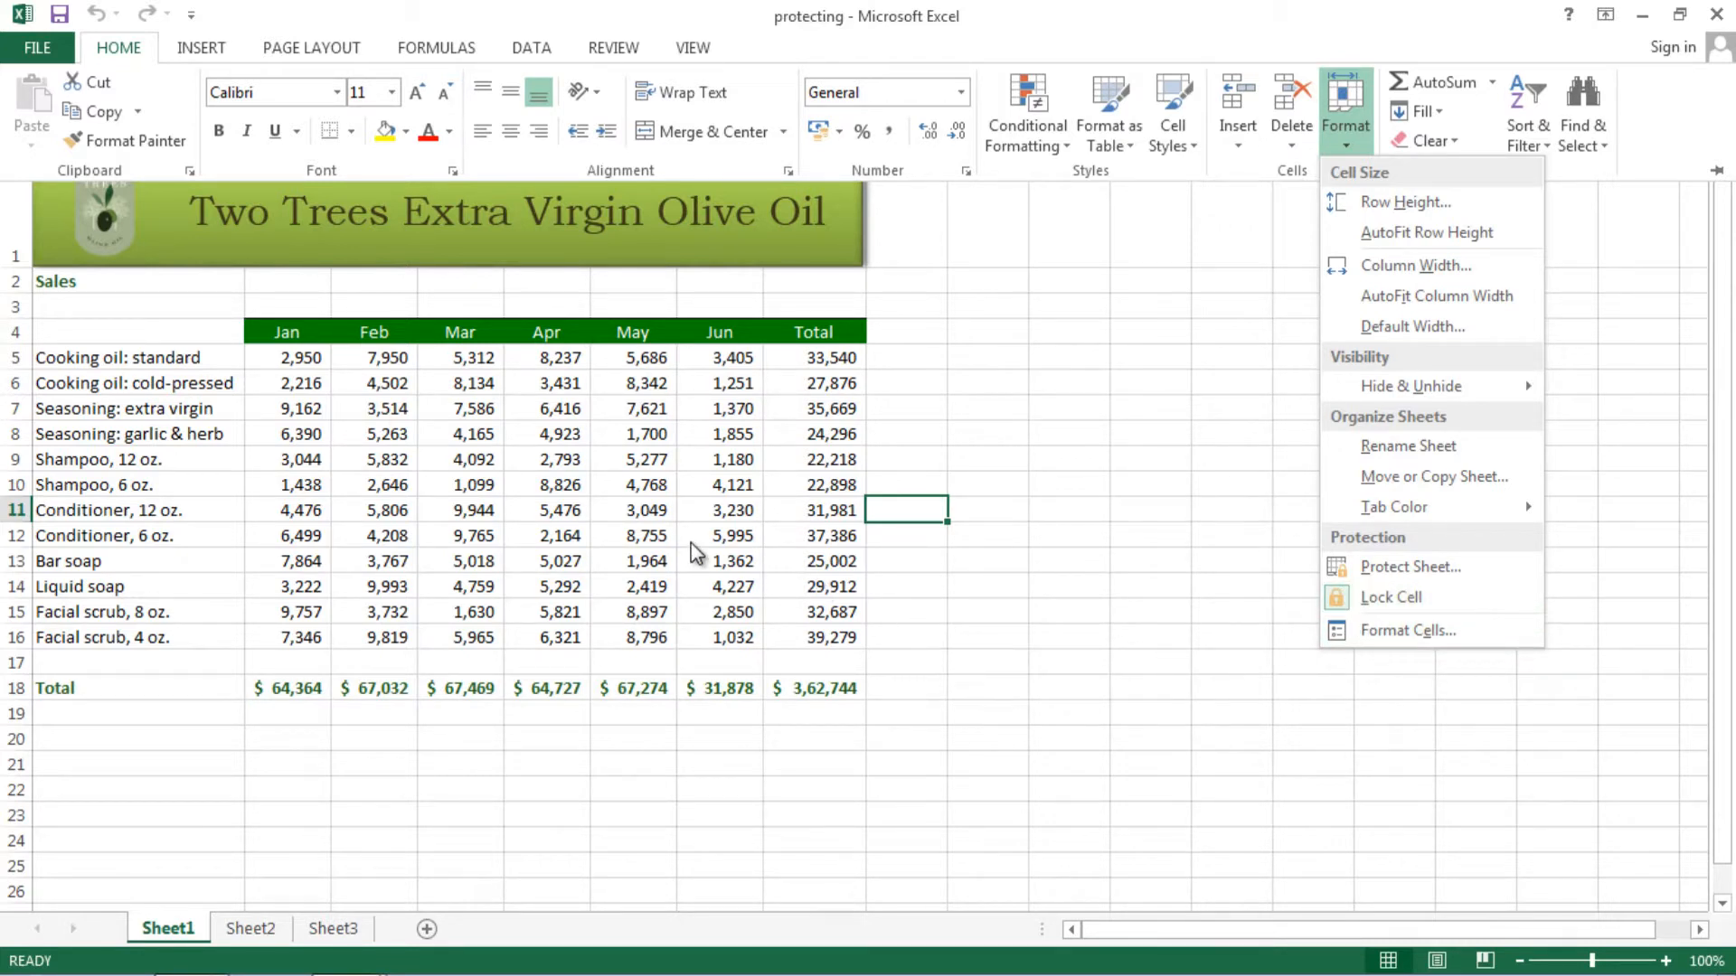
left_click(599, 539)
left_click(598, 539)
left_click(560, 539)
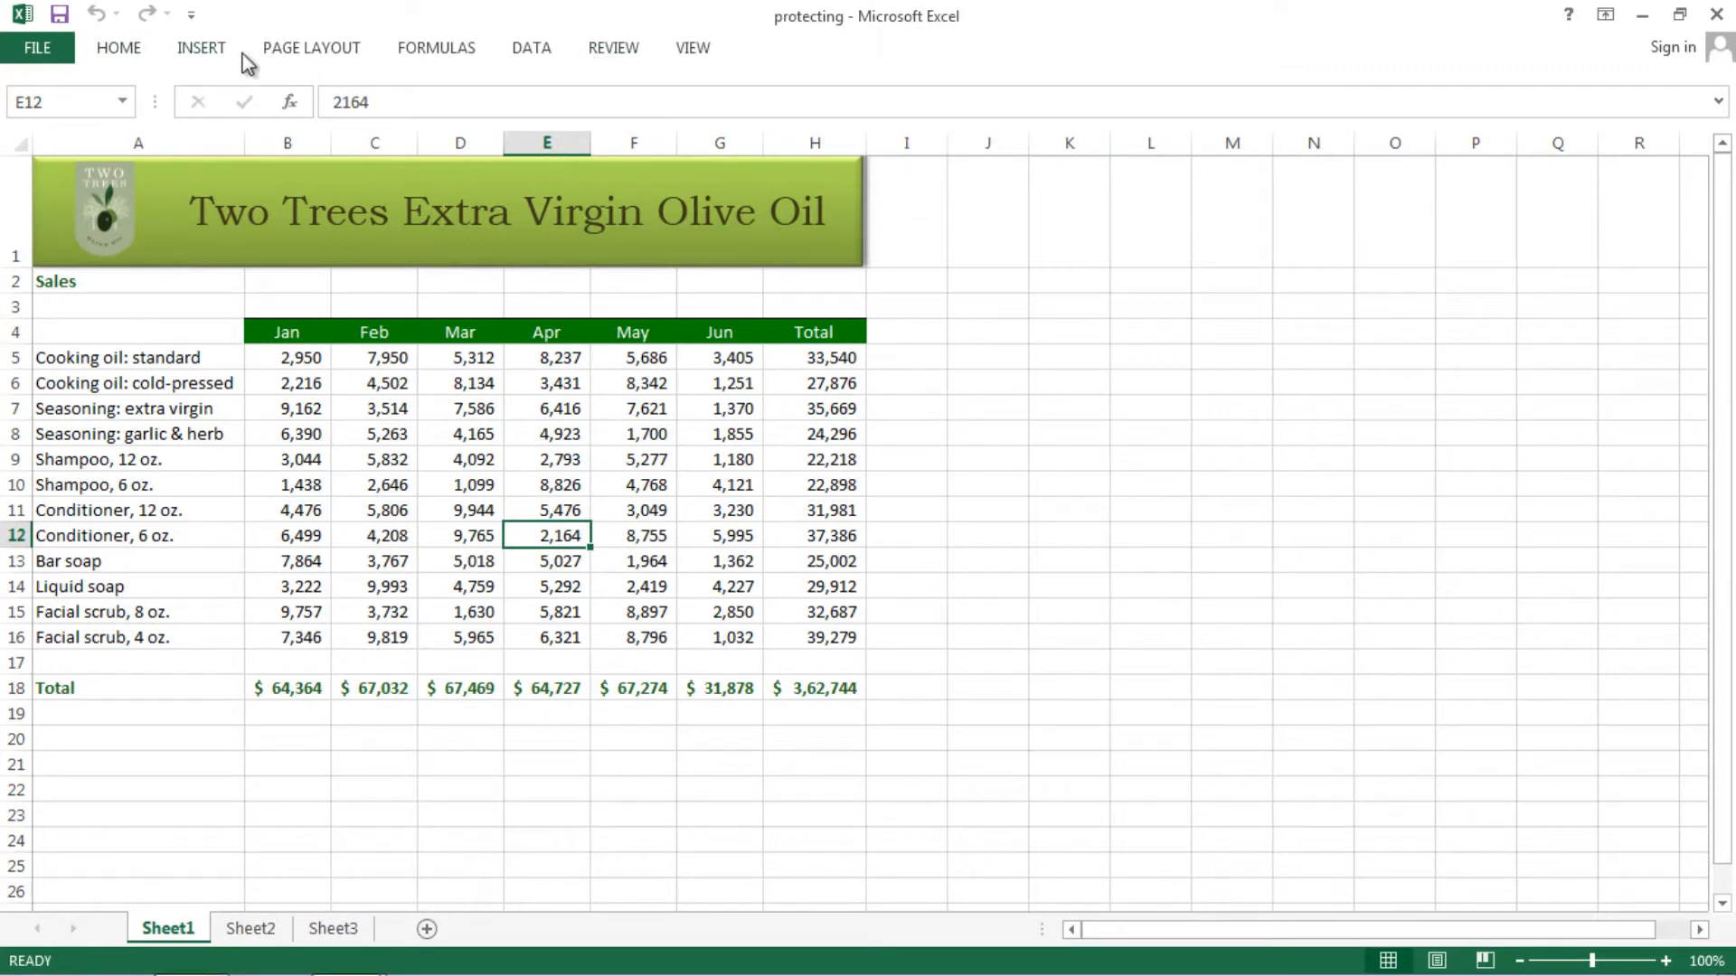
left_click(111, 55)
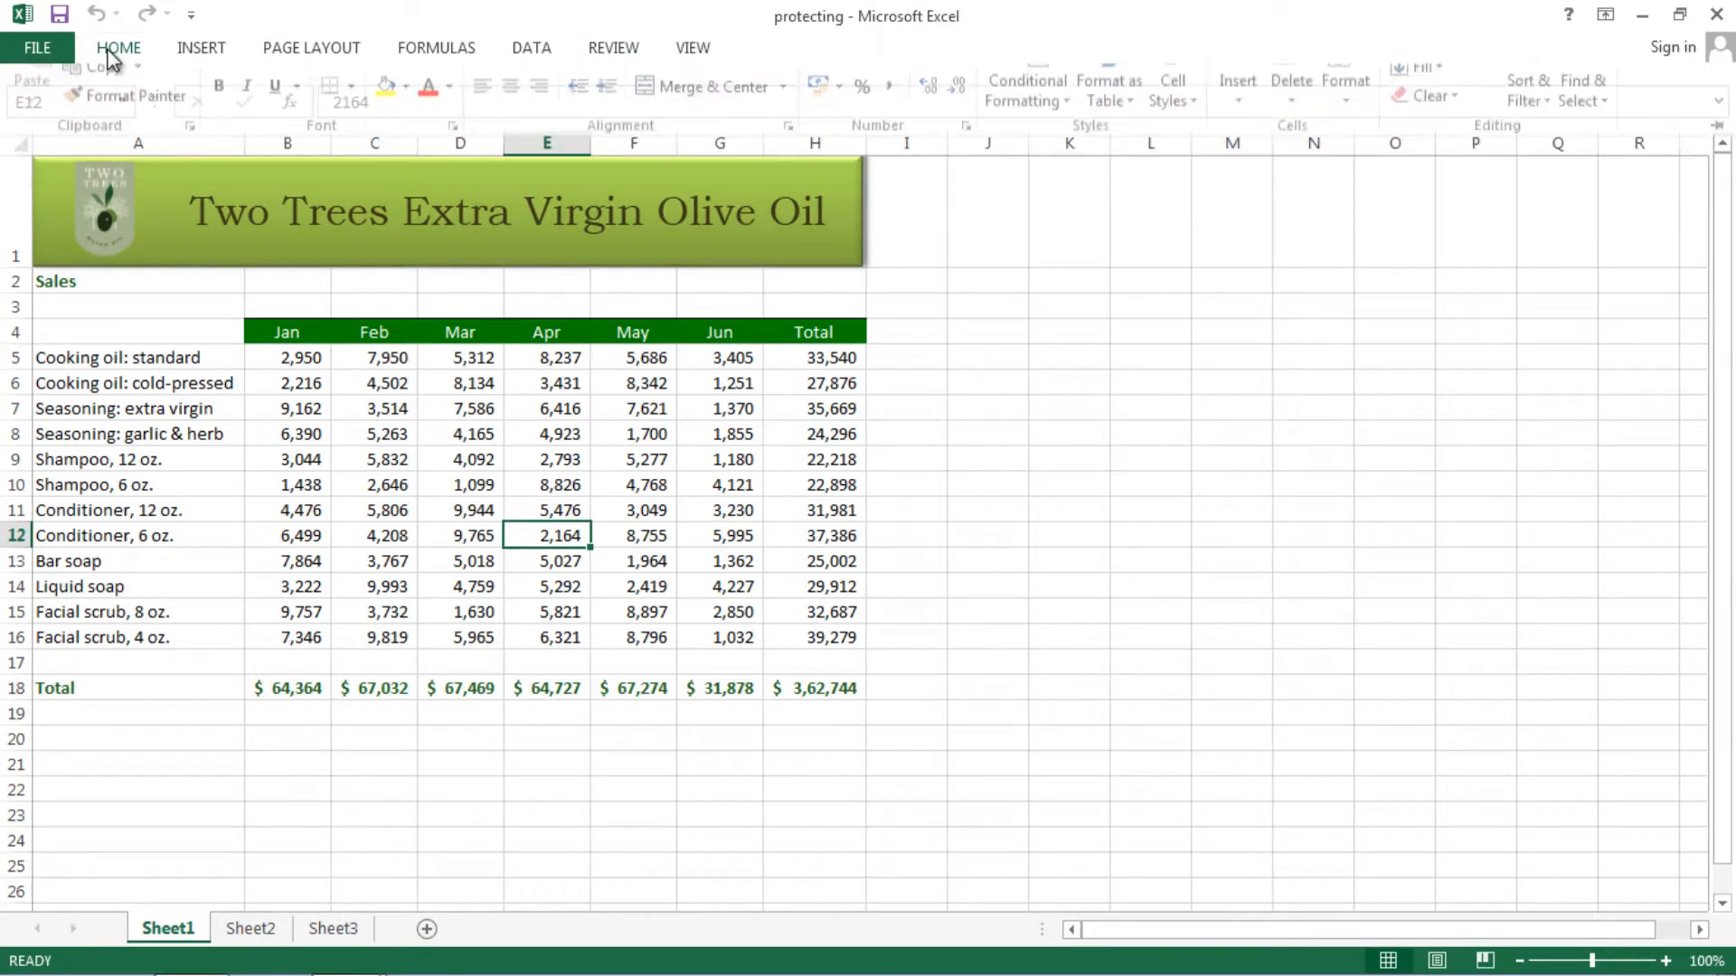
left_click(111, 54)
left_click(111, 54)
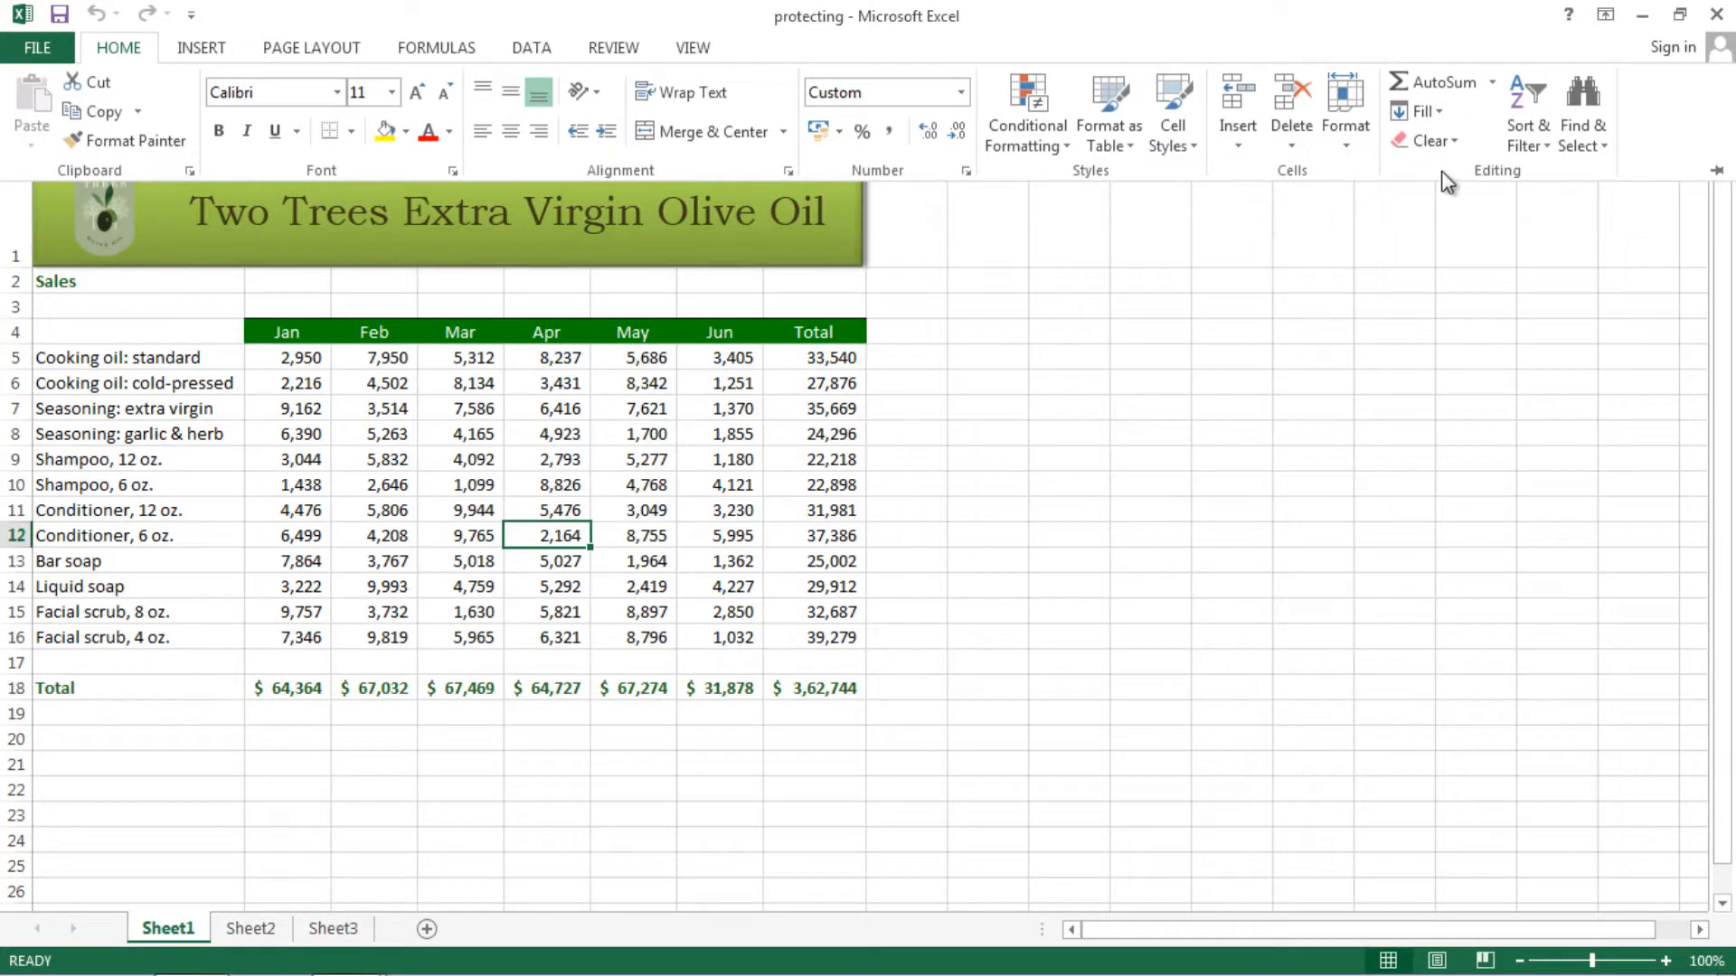
left_click(1346, 150)
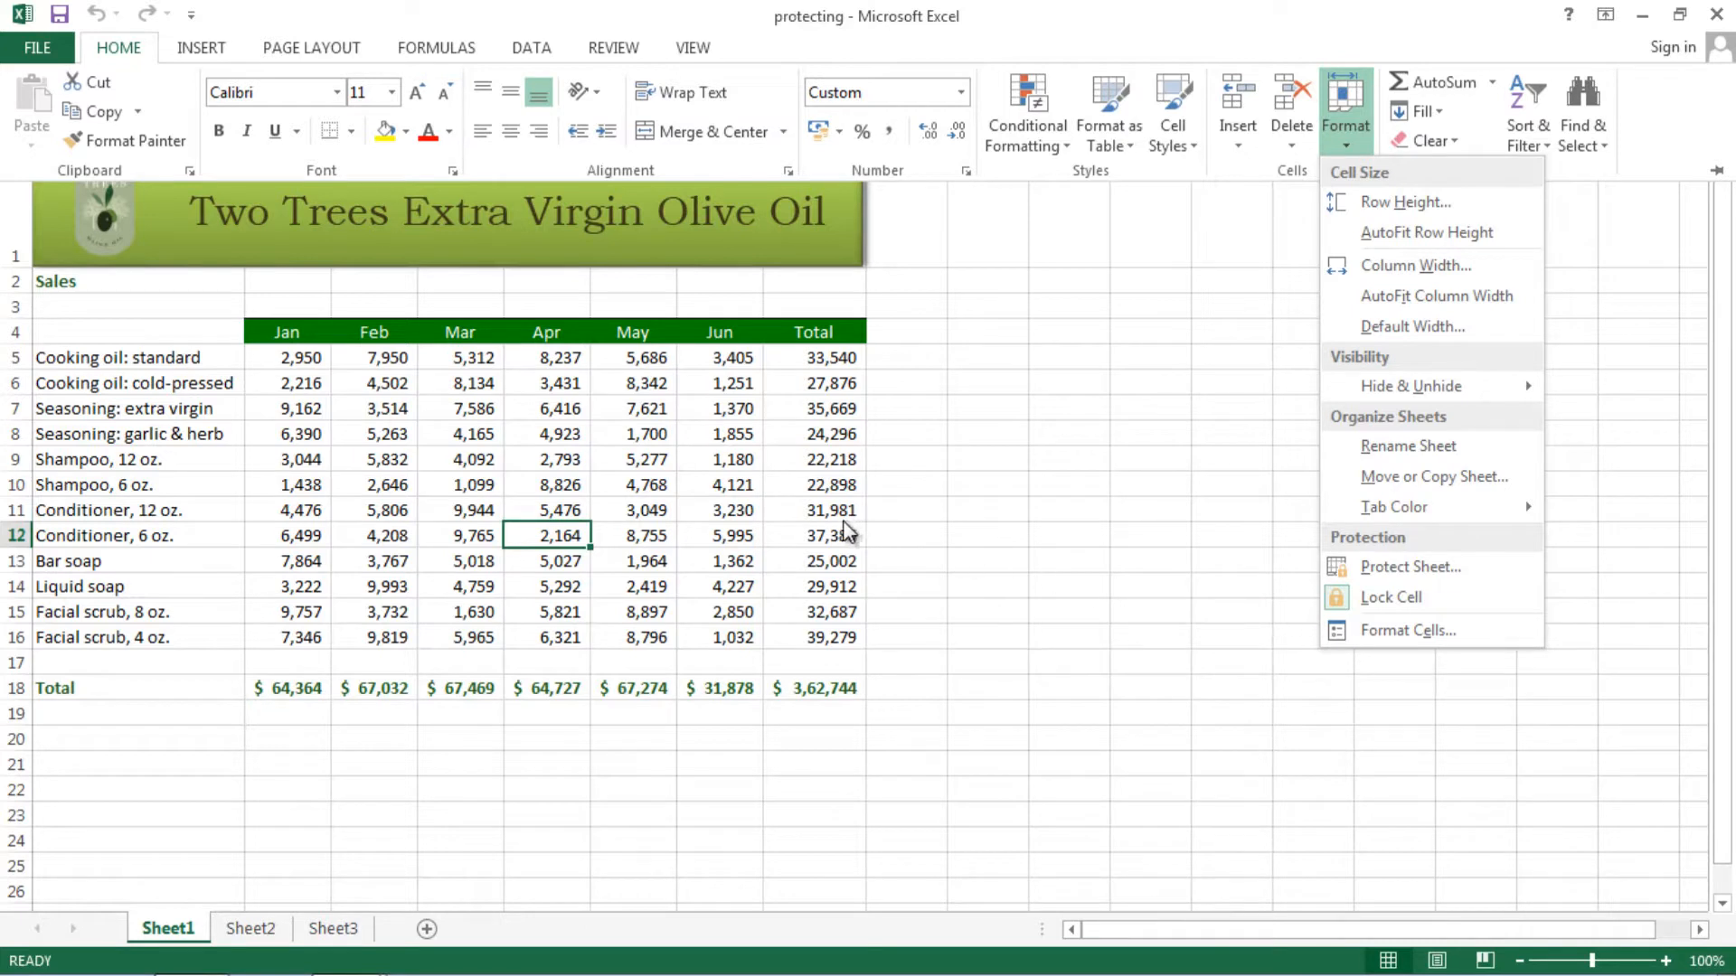
left_click(957, 521)
left_click(922, 509)
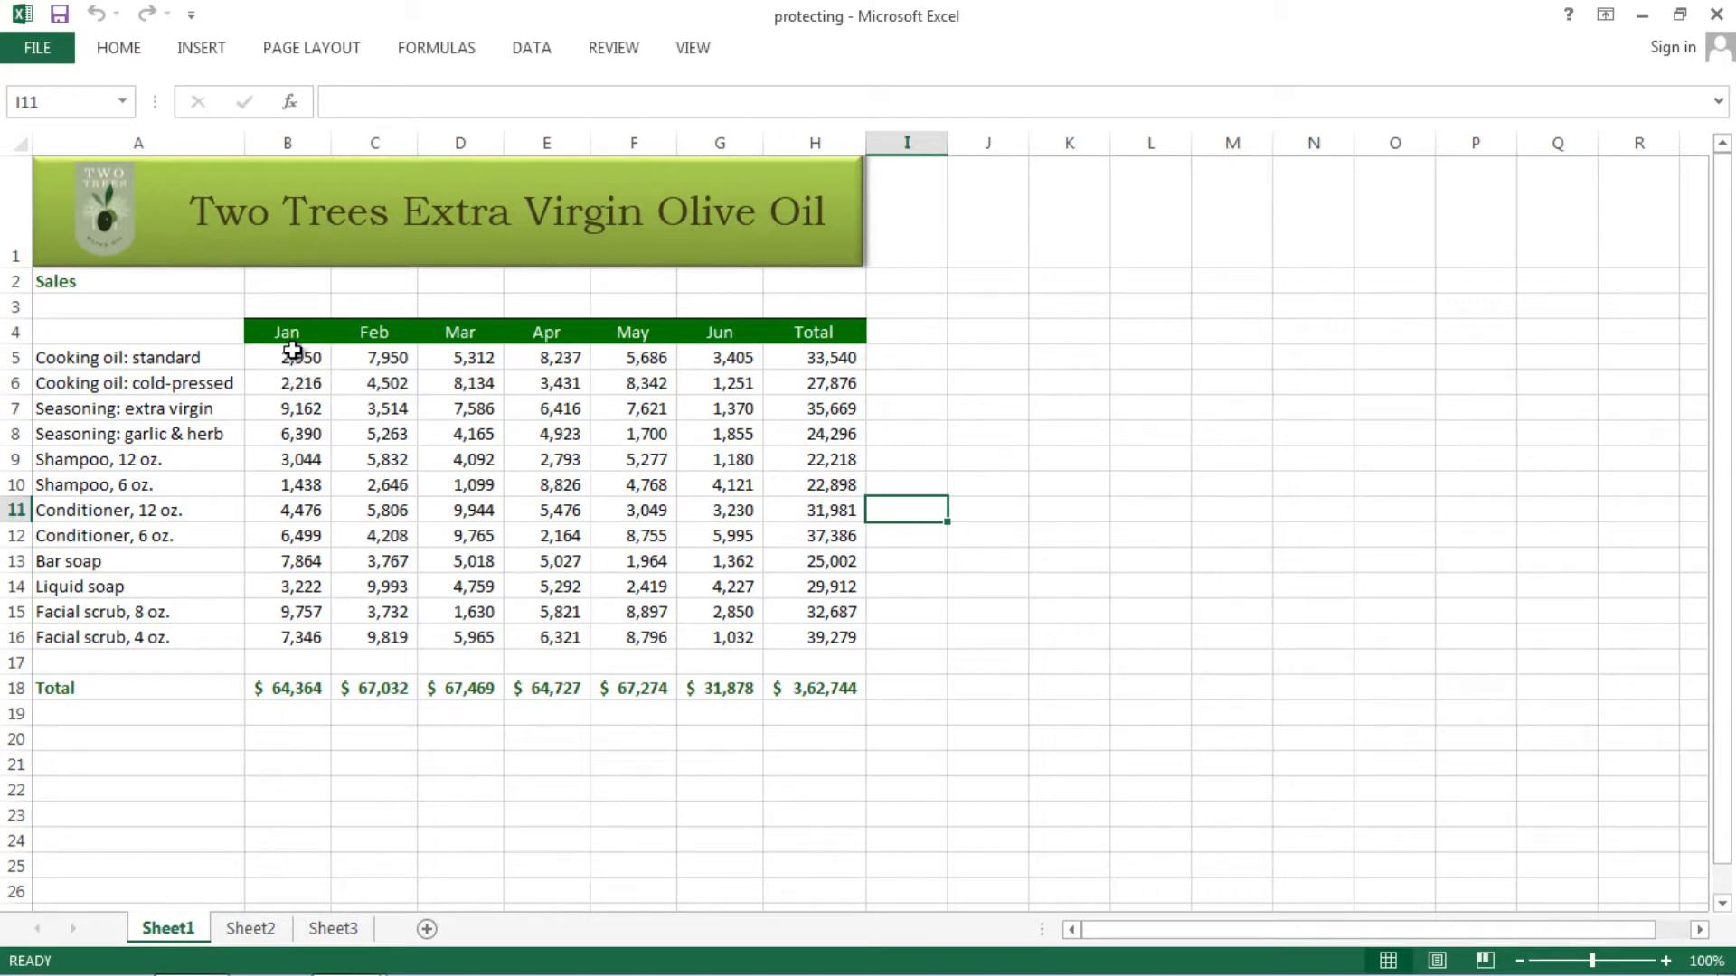
- Select B5:G16 and toggle Format > Lock Cell off to unlock those figures
left_click_drag(294, 354, 736, 626)
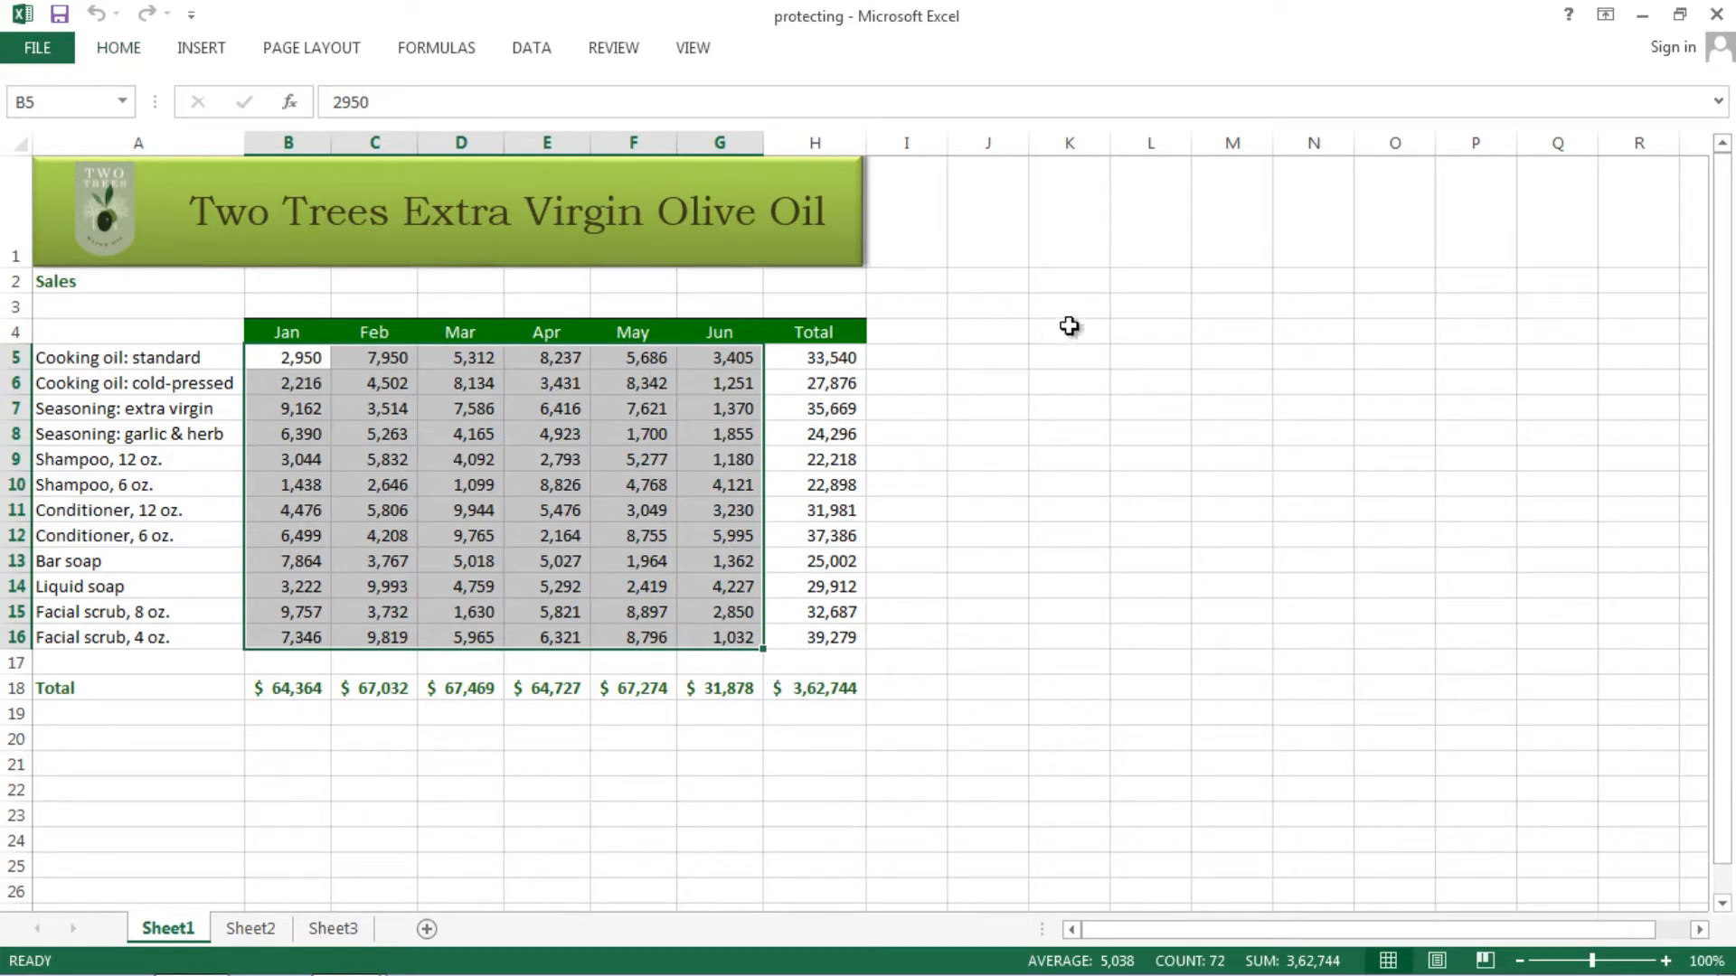
left_click(121, 52)
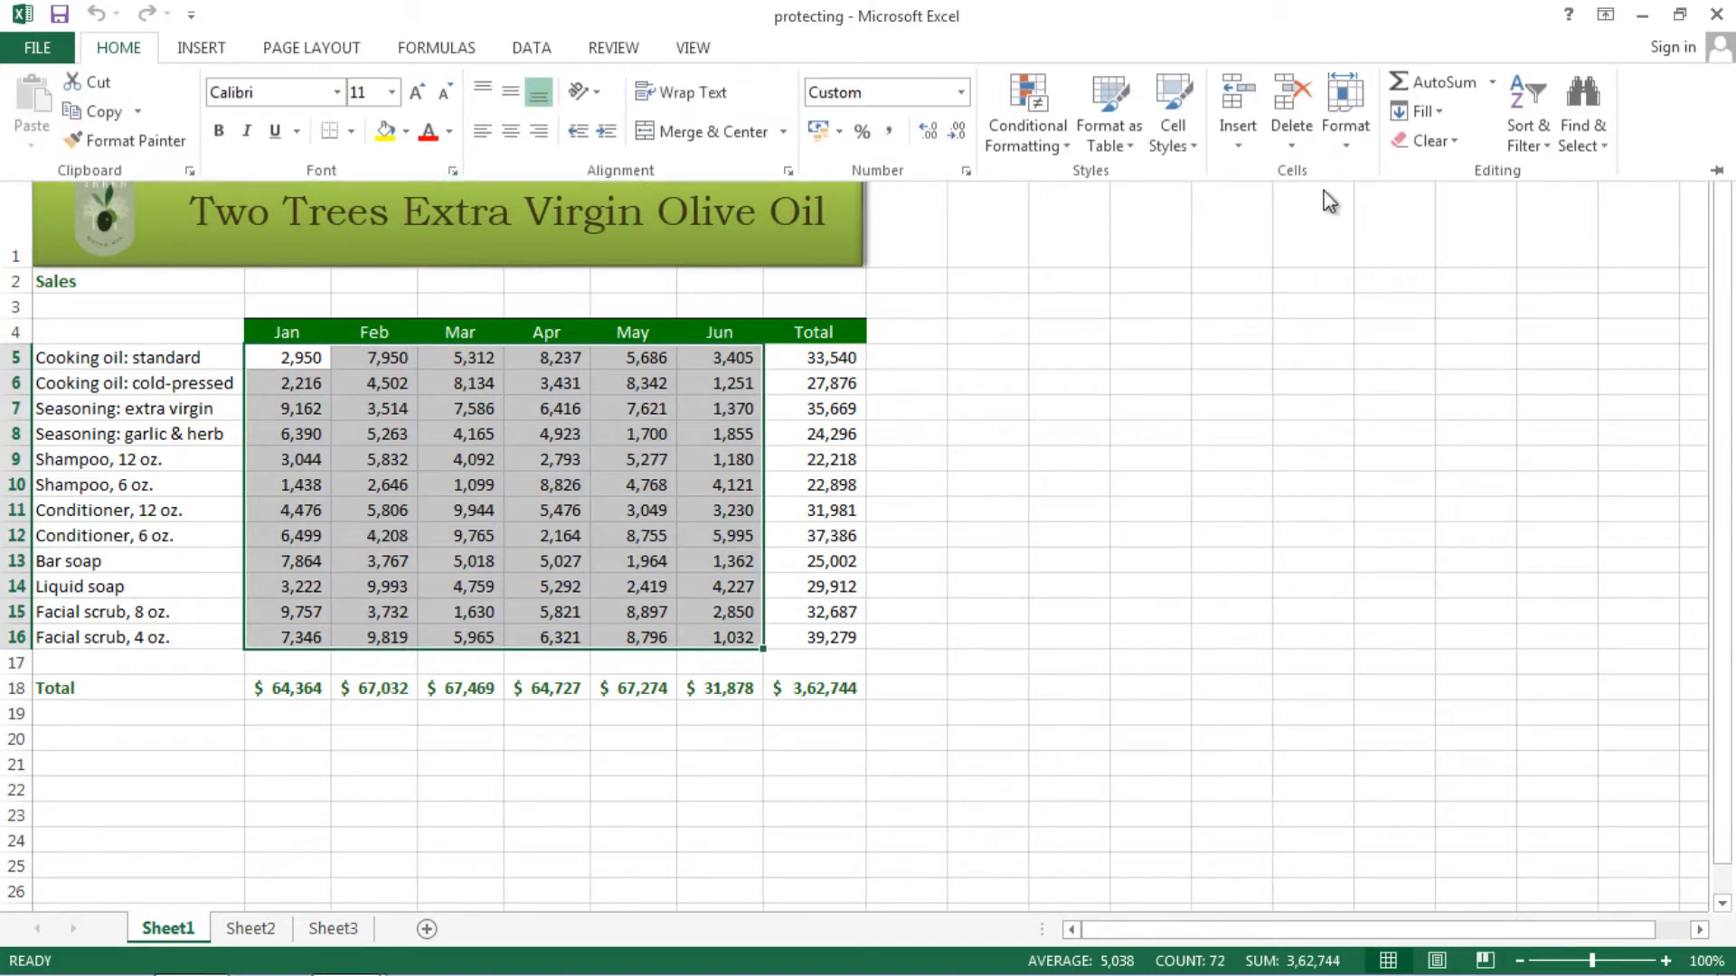
left_click(1345, 149)
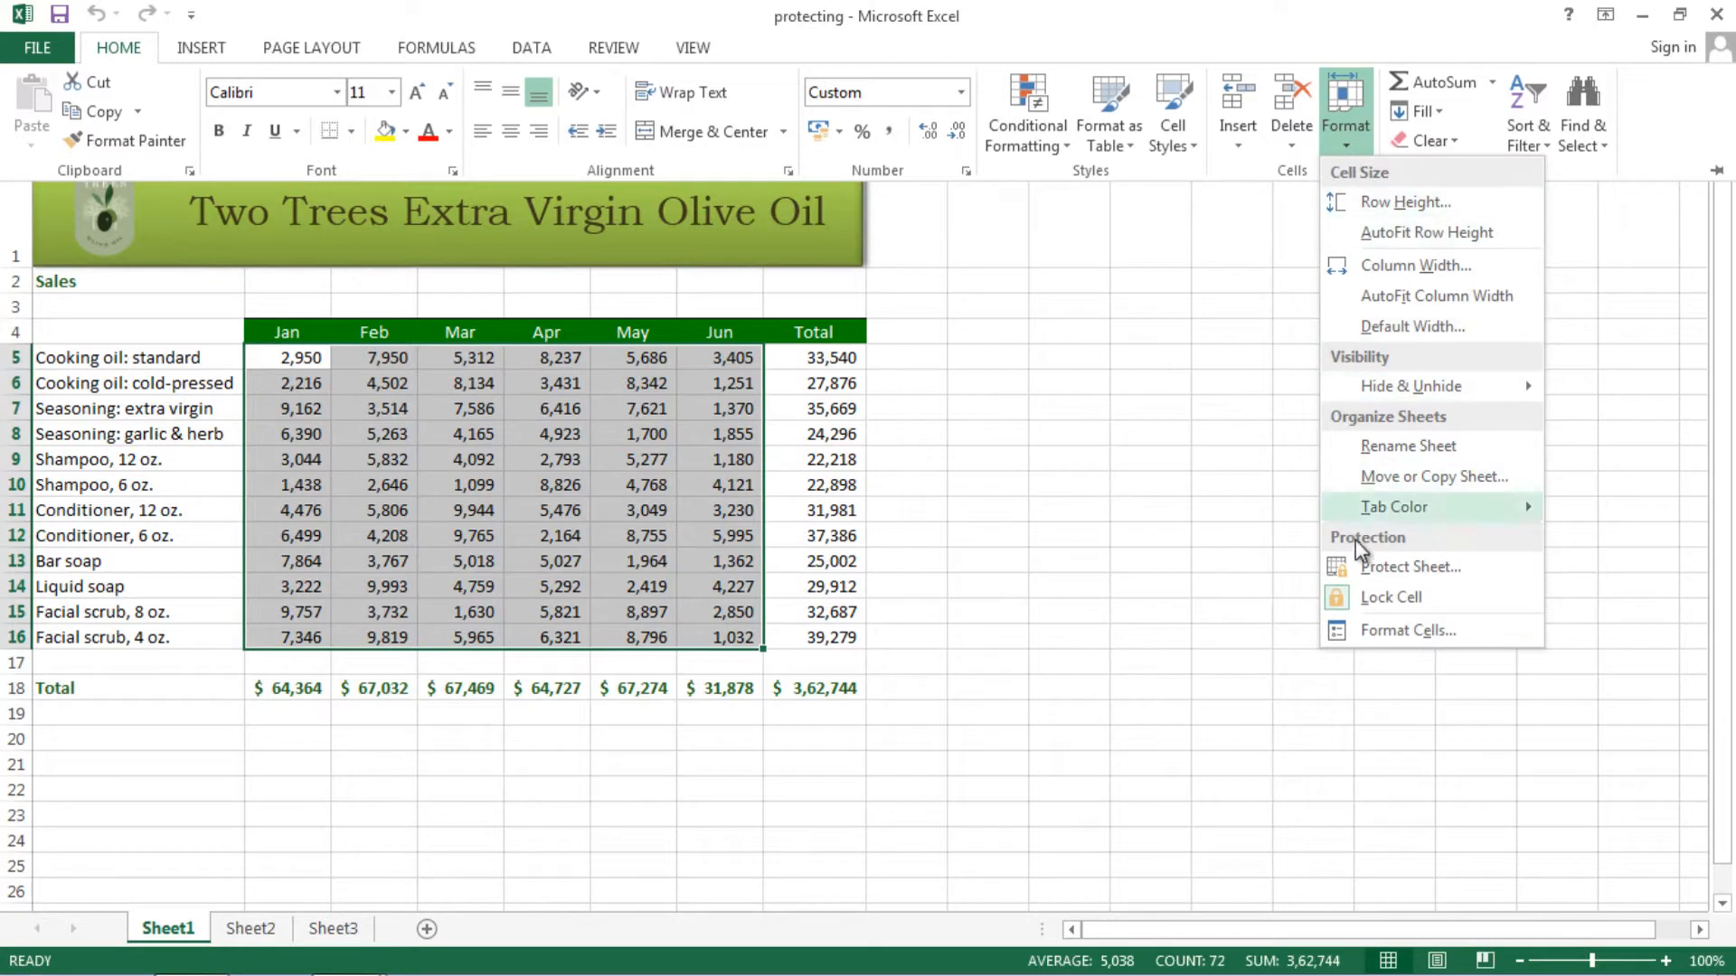
left_click(1349, 601)
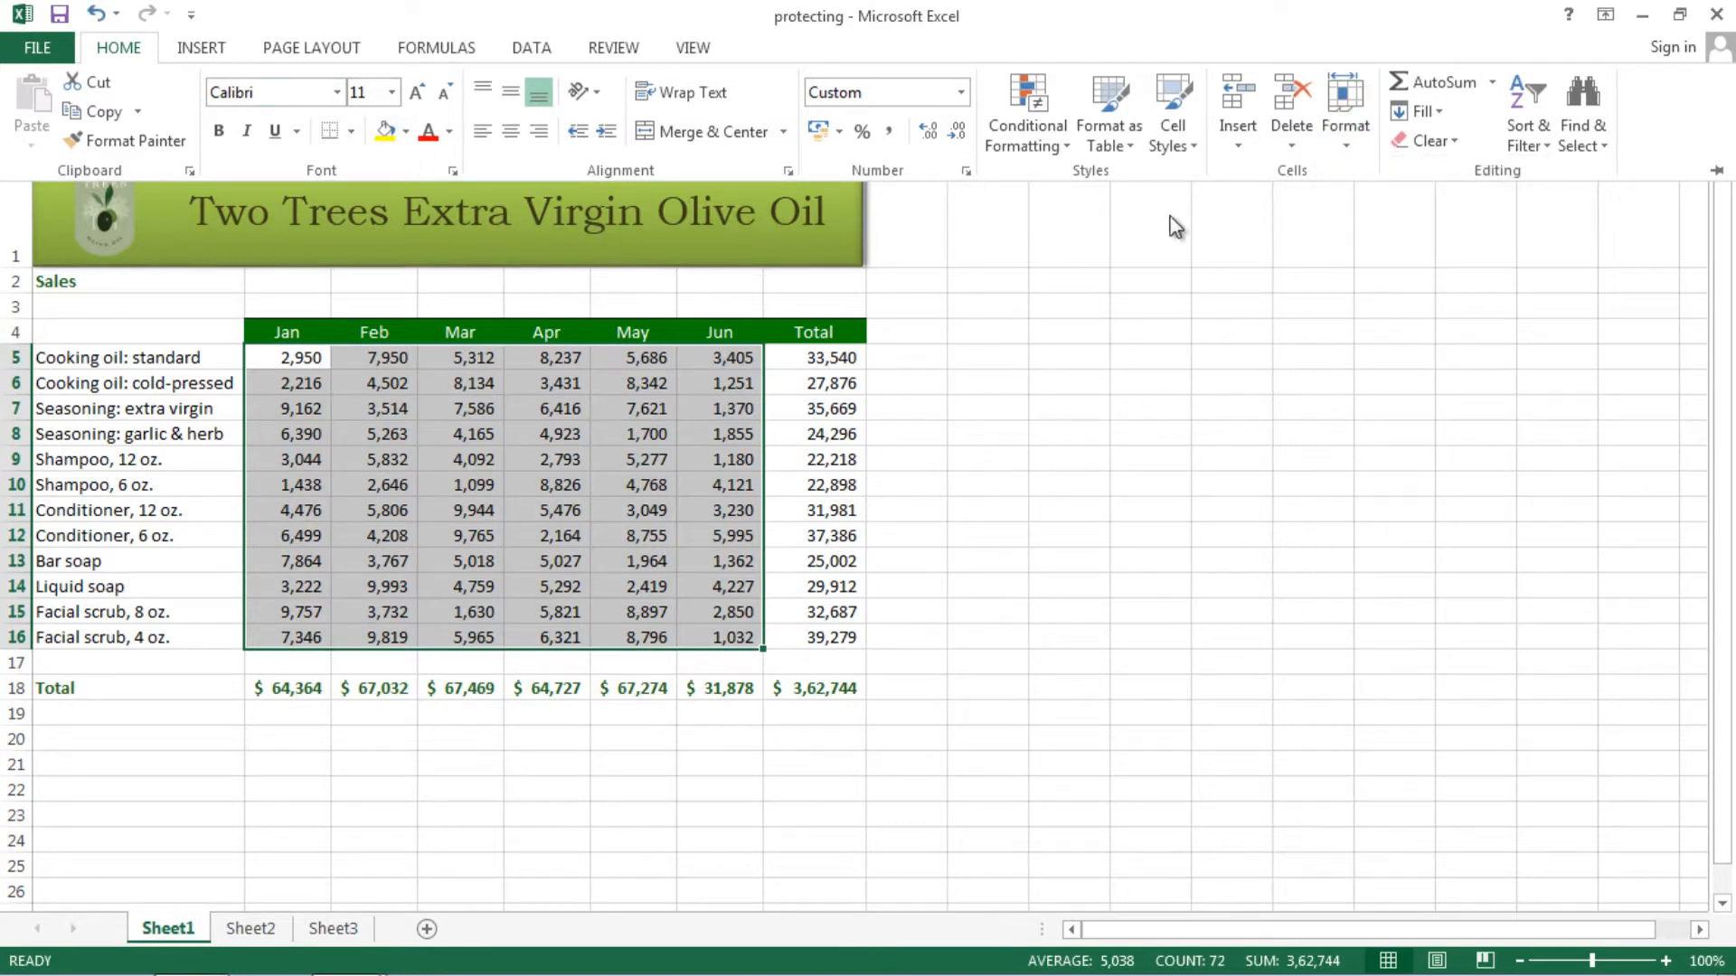
left_click(1347, 146)
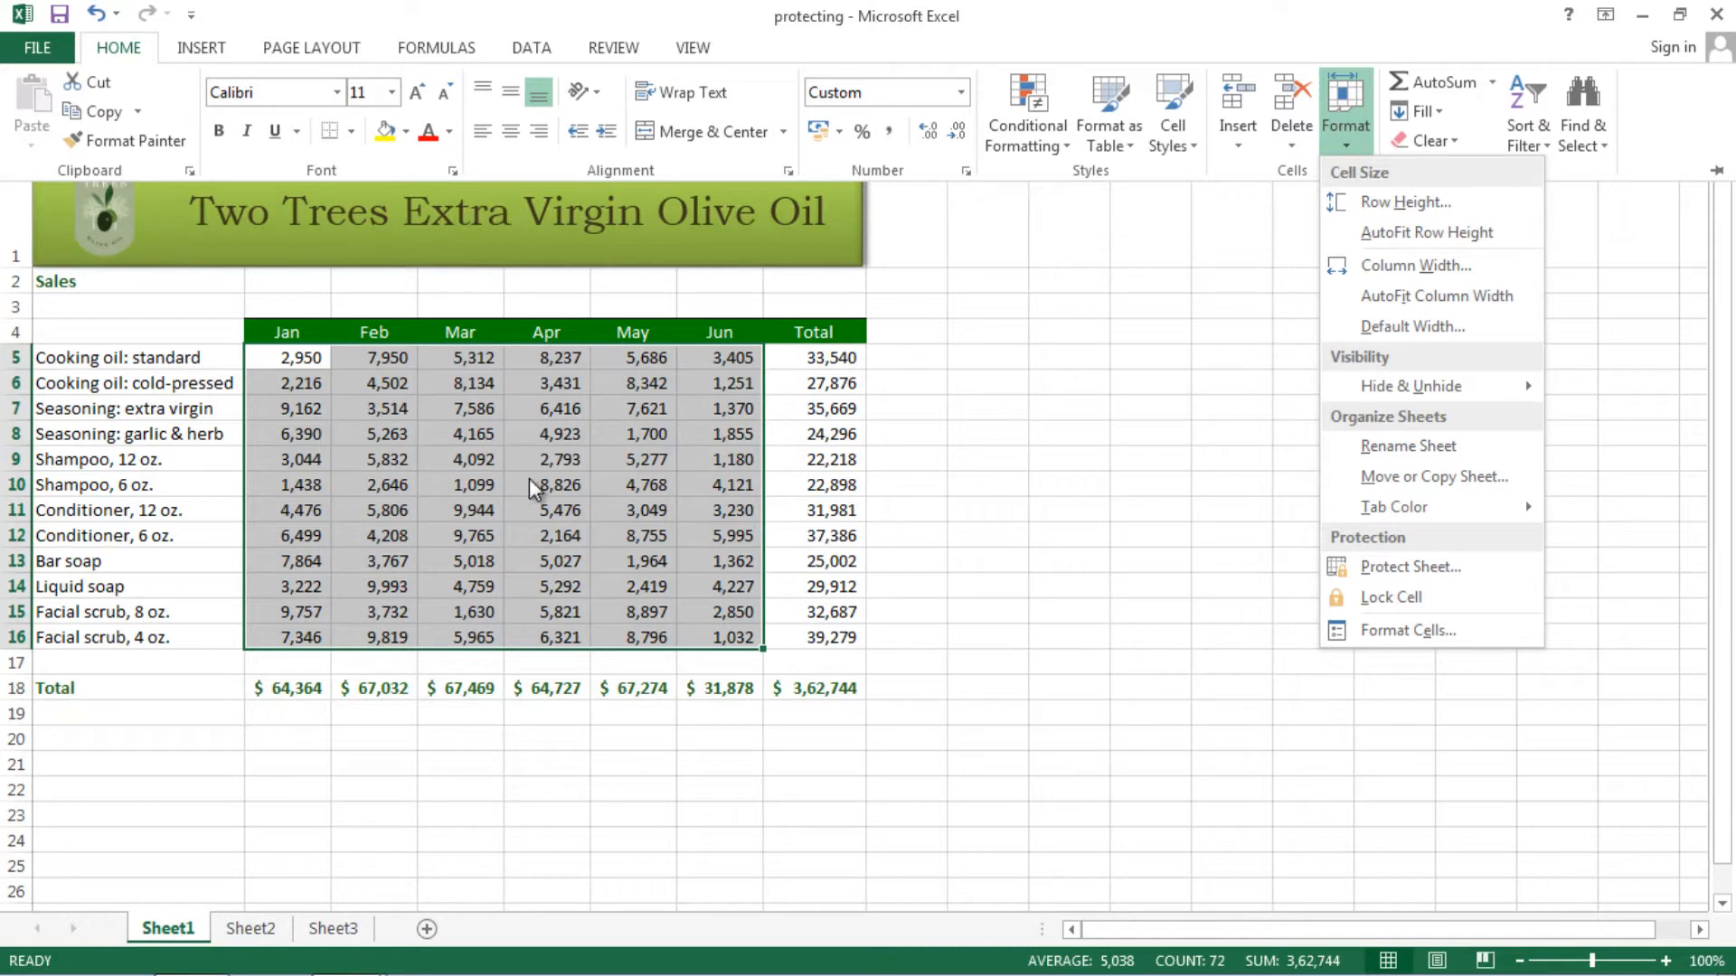
key("Escape")
- Close the Format options and reselect the Jan–Jun figures from B5 to G16
key("ctrl+F1")
left_click(944, 589)
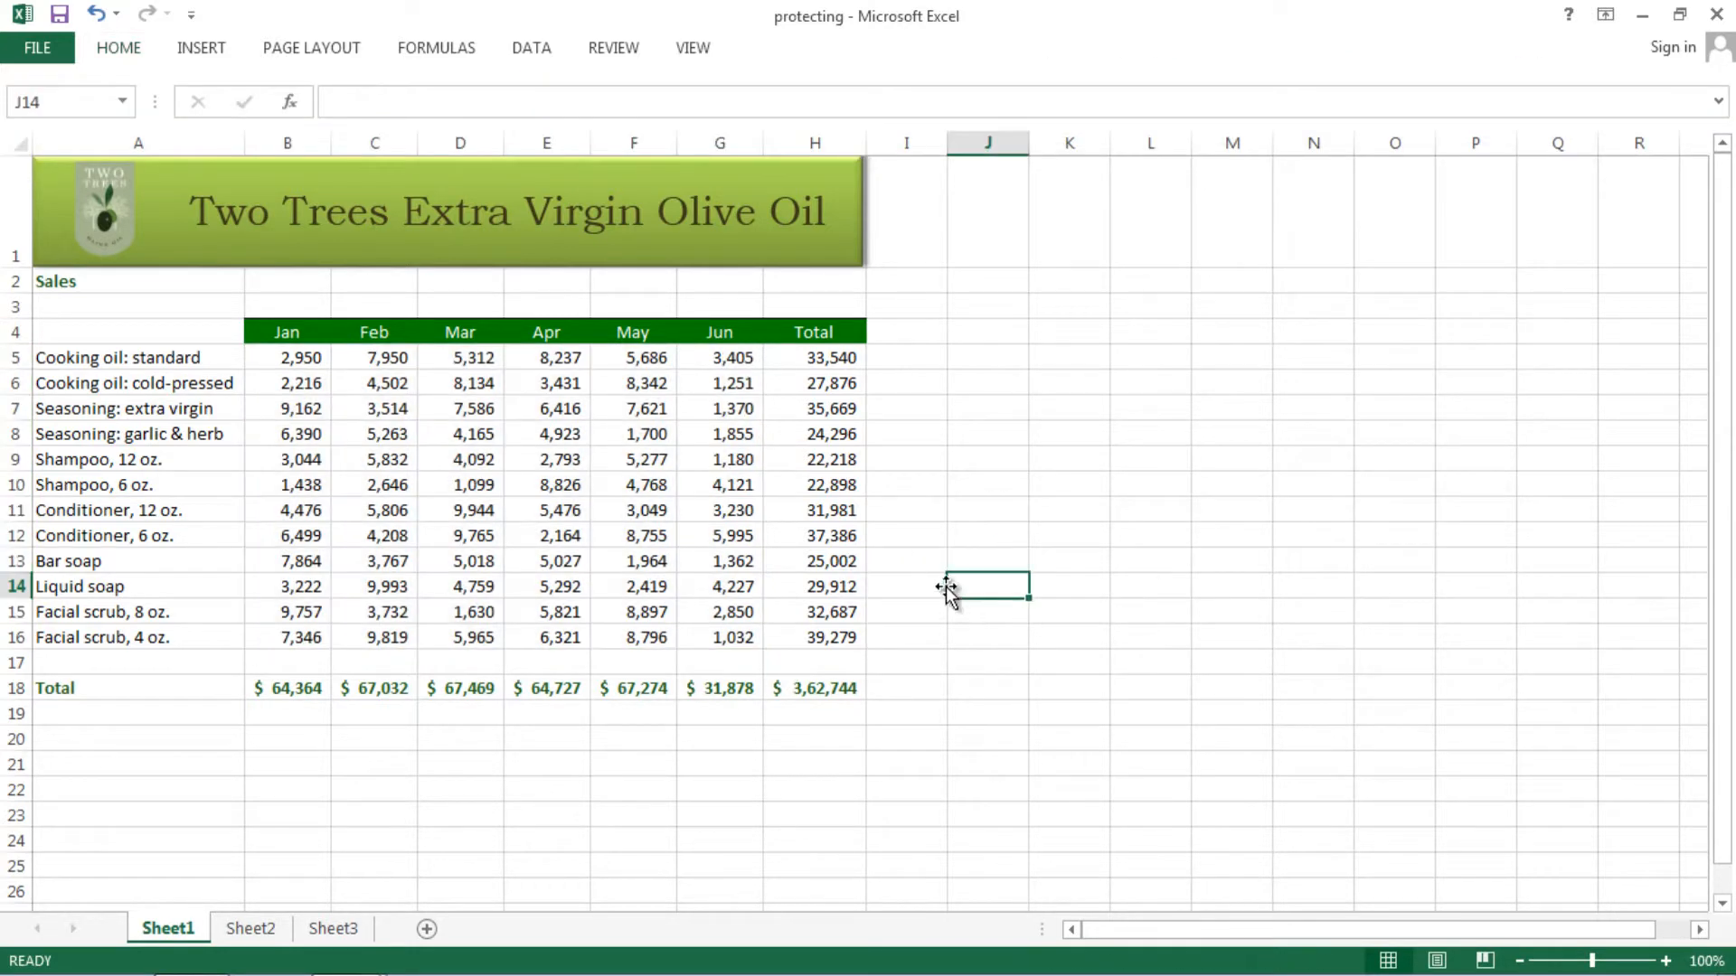
left_click(941, 513)
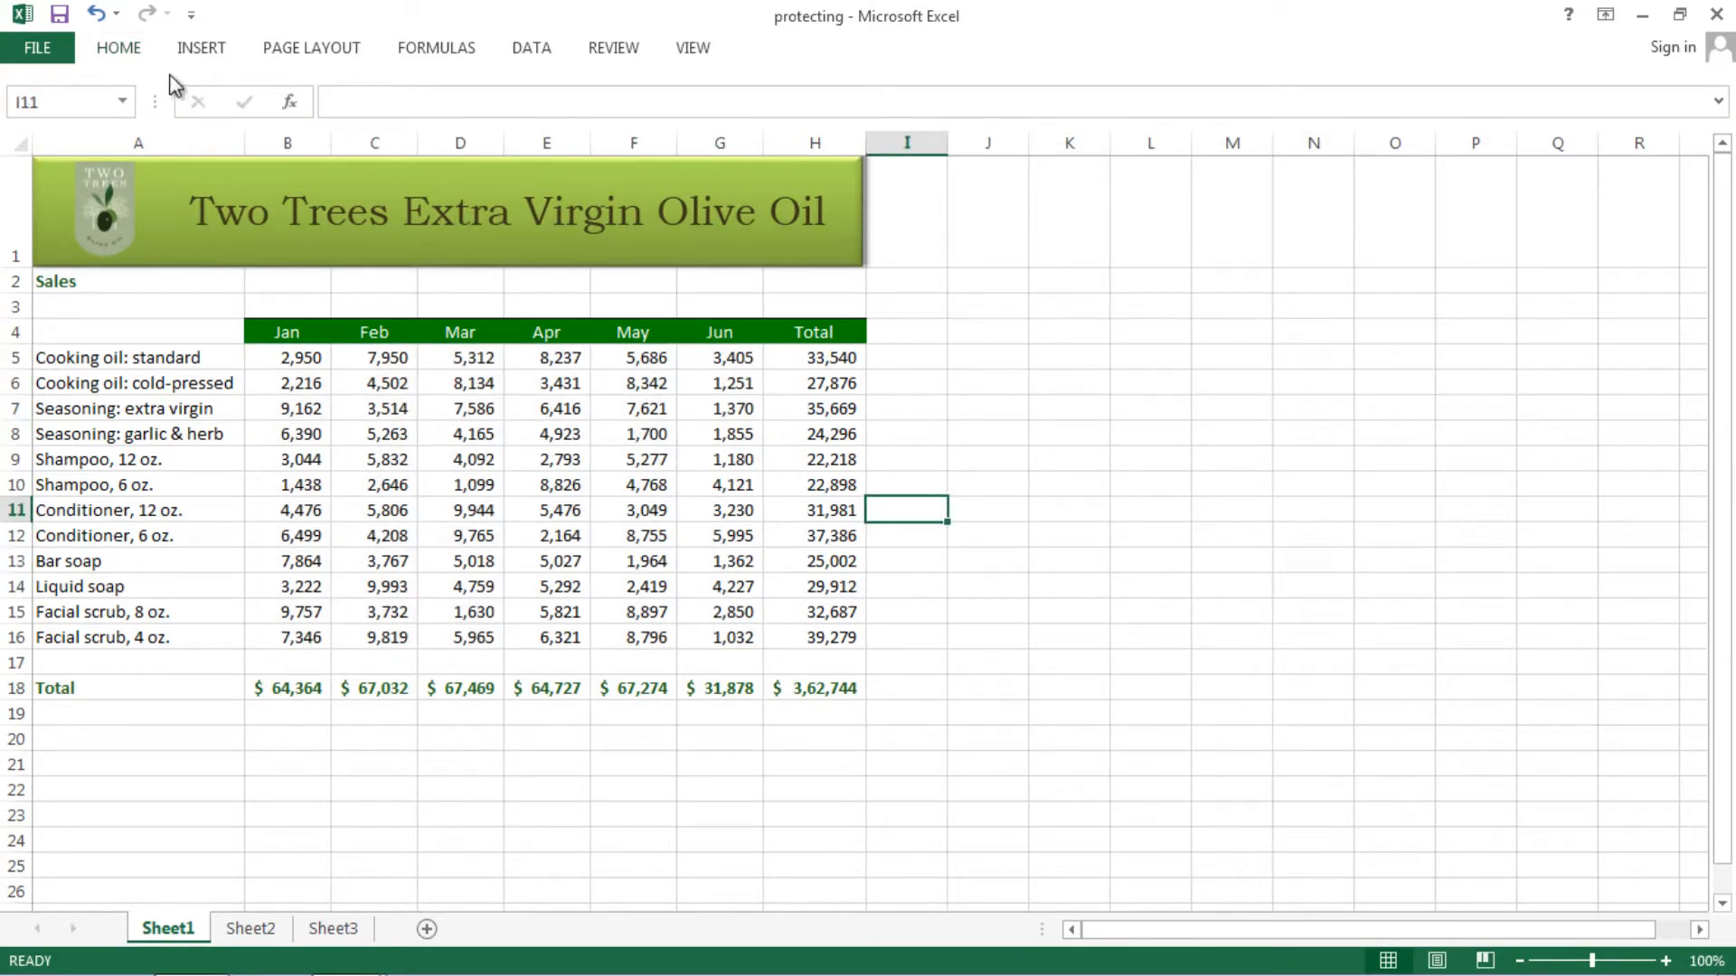
left_click(118, 50)
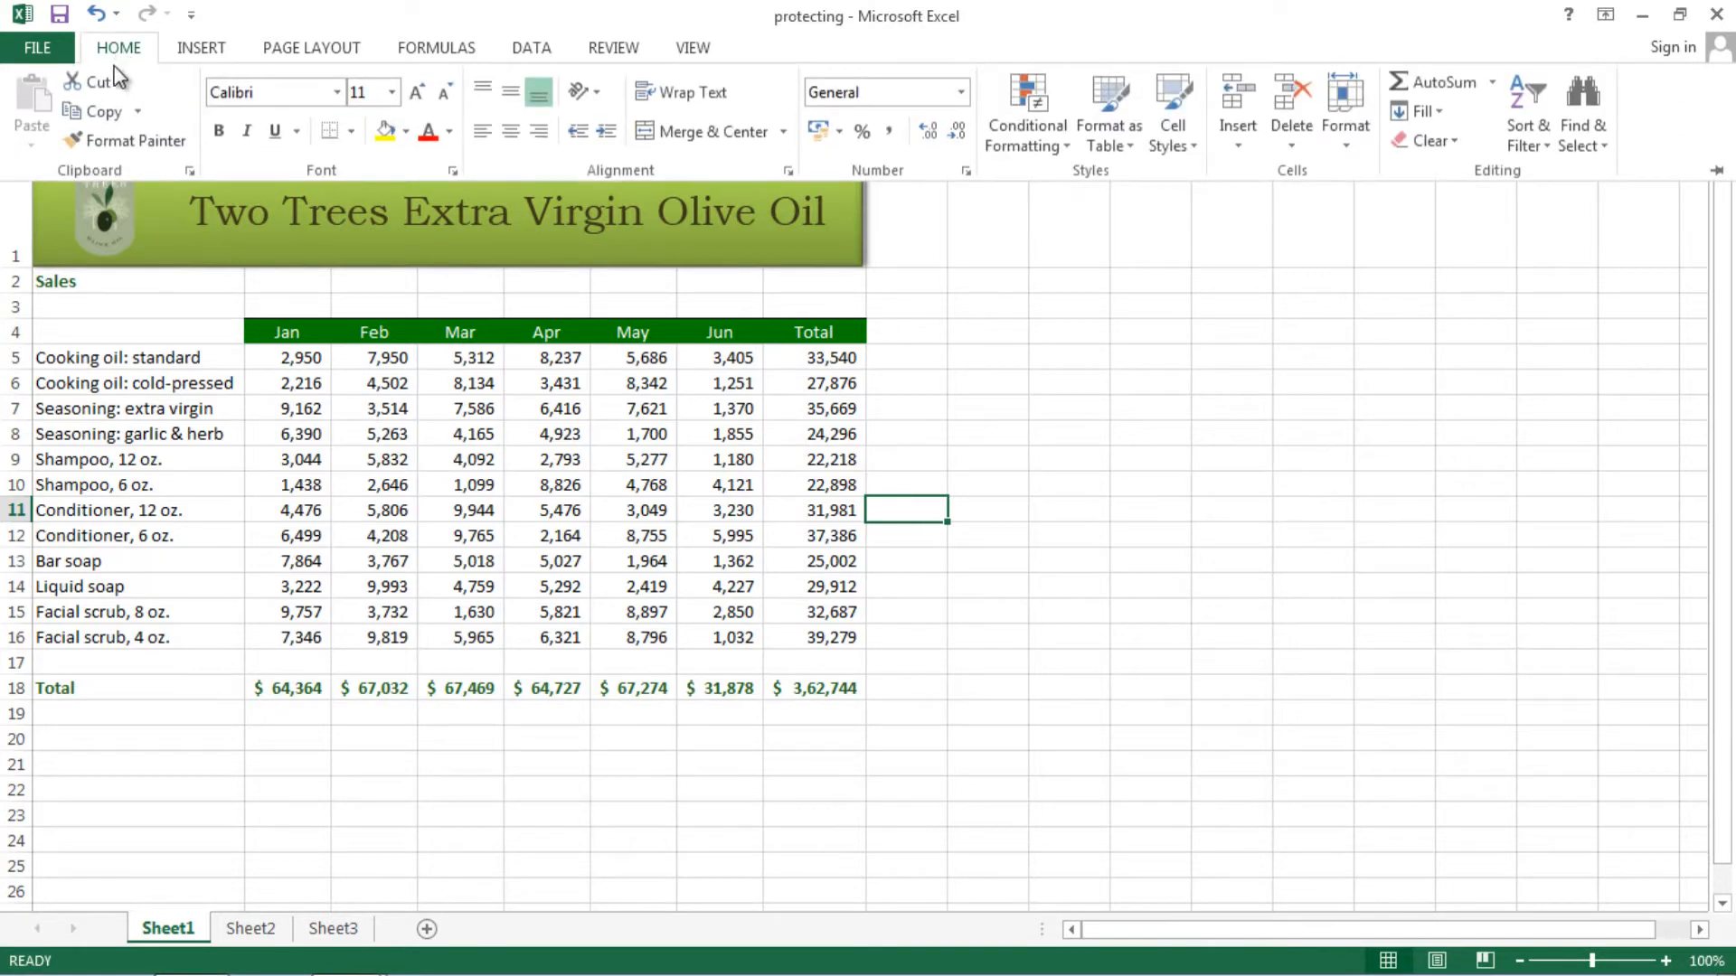
left_click(1353, 151)
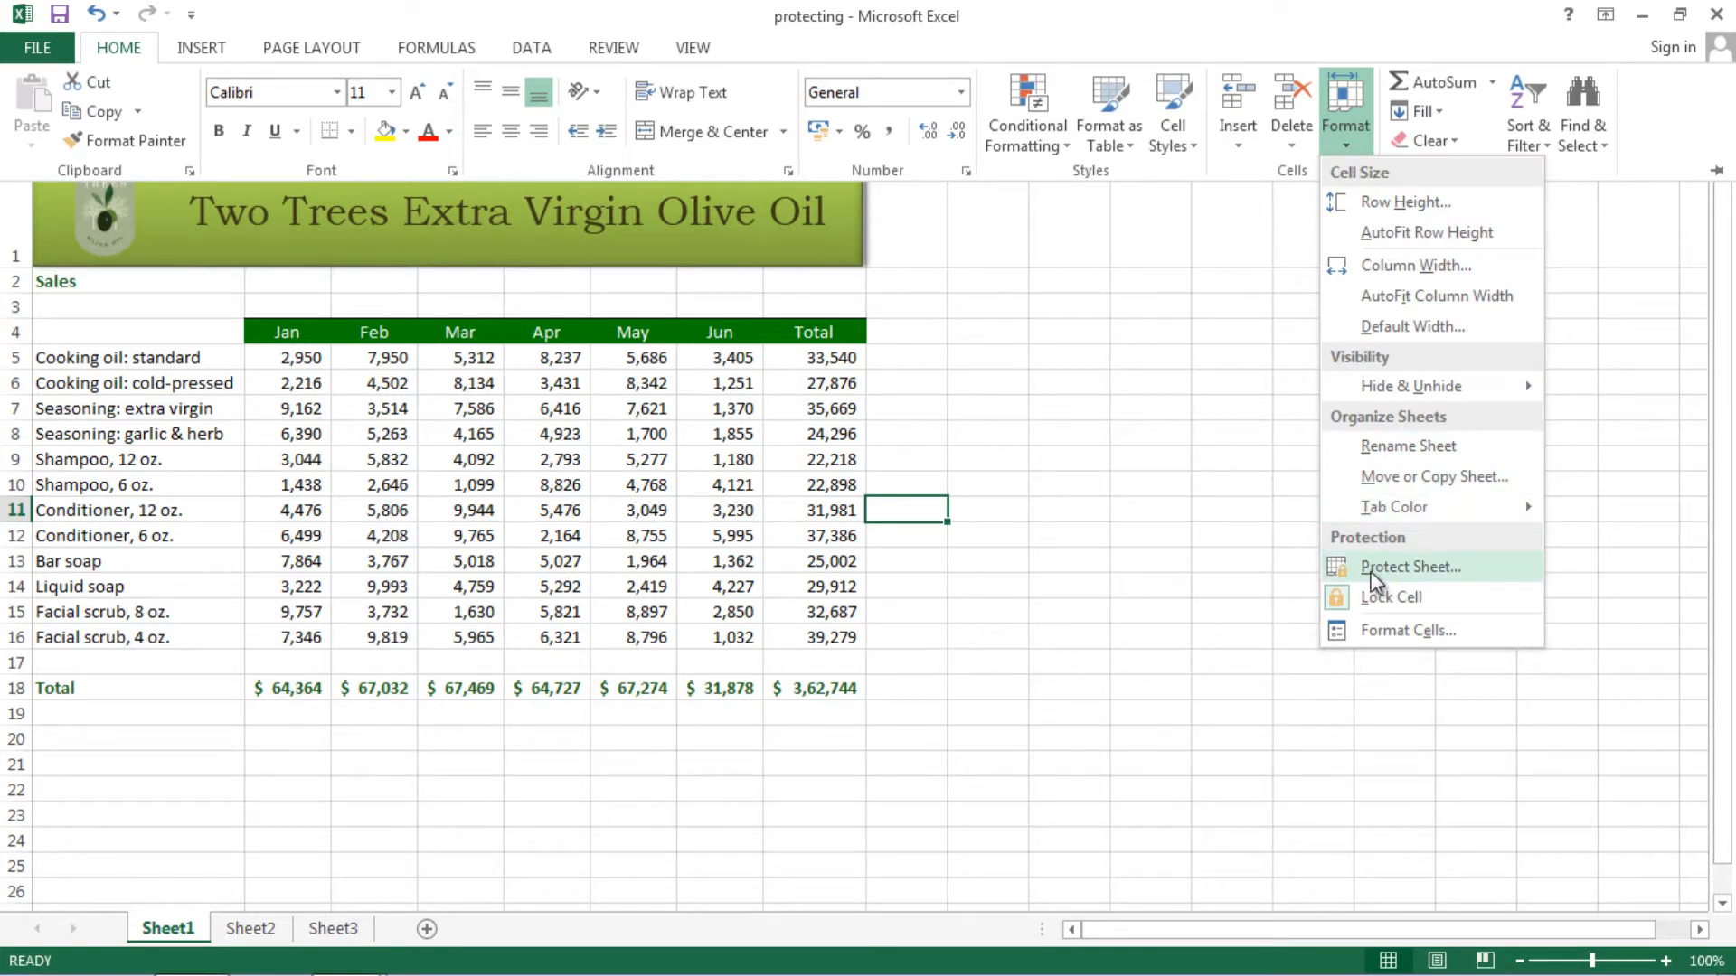
left_click(702, 469)
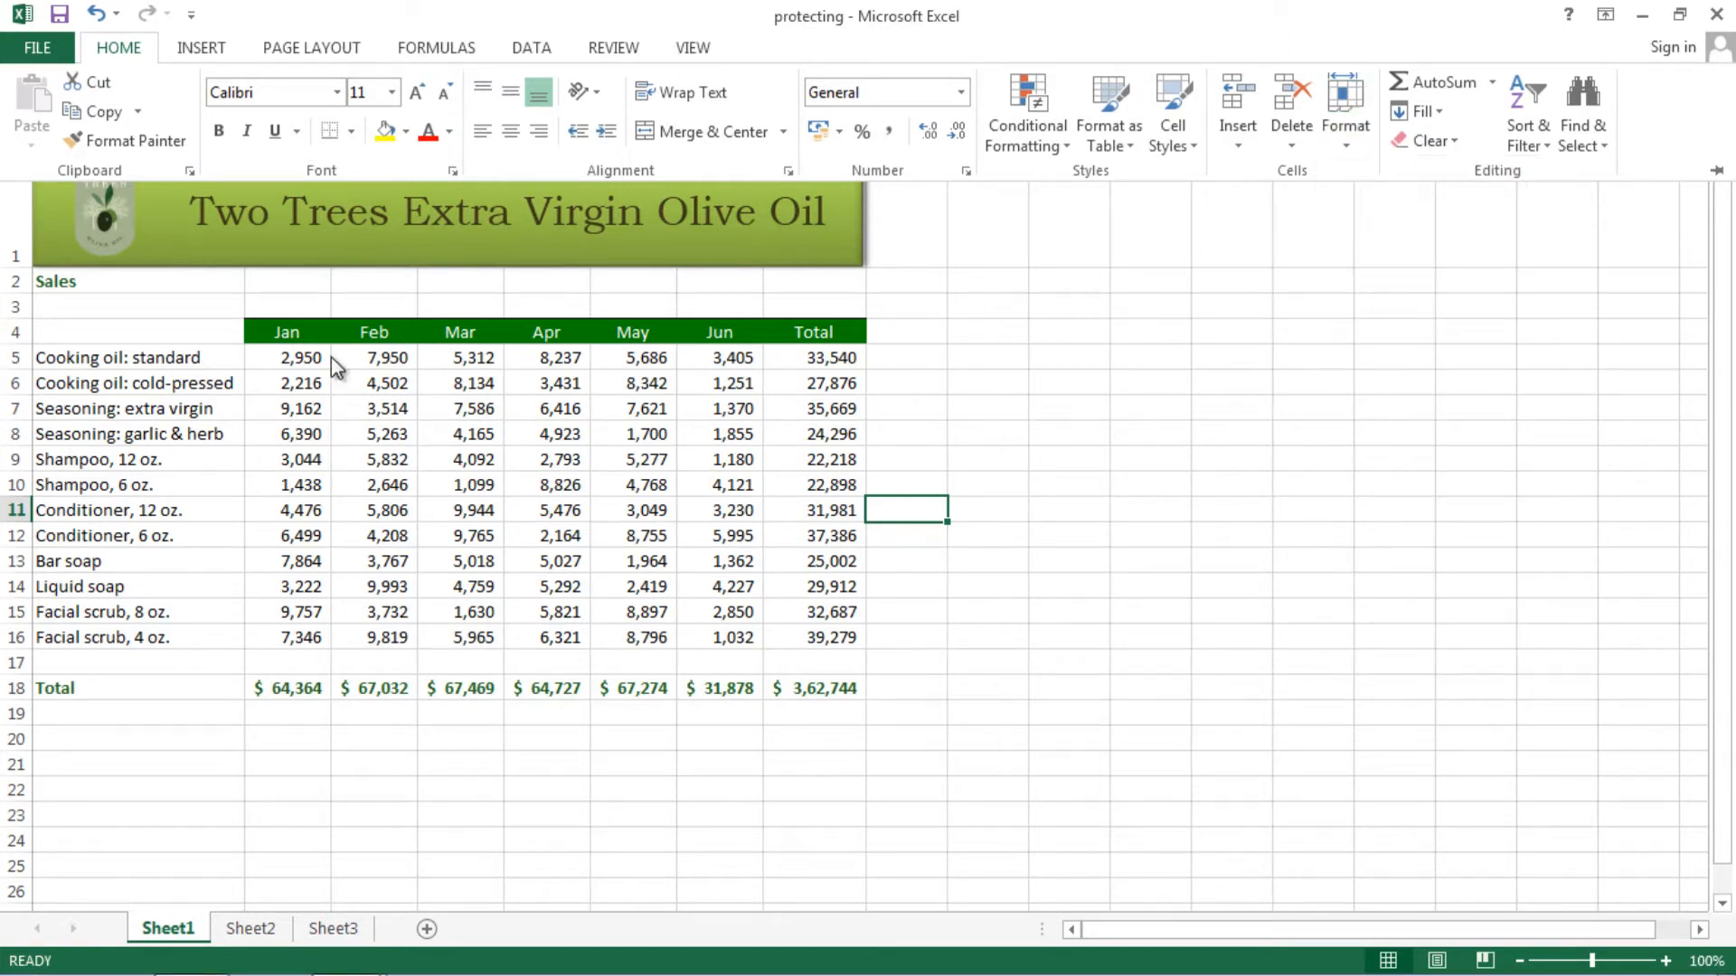
left_click(306, 354)
left_click_drag(307, 357, 721, 636)
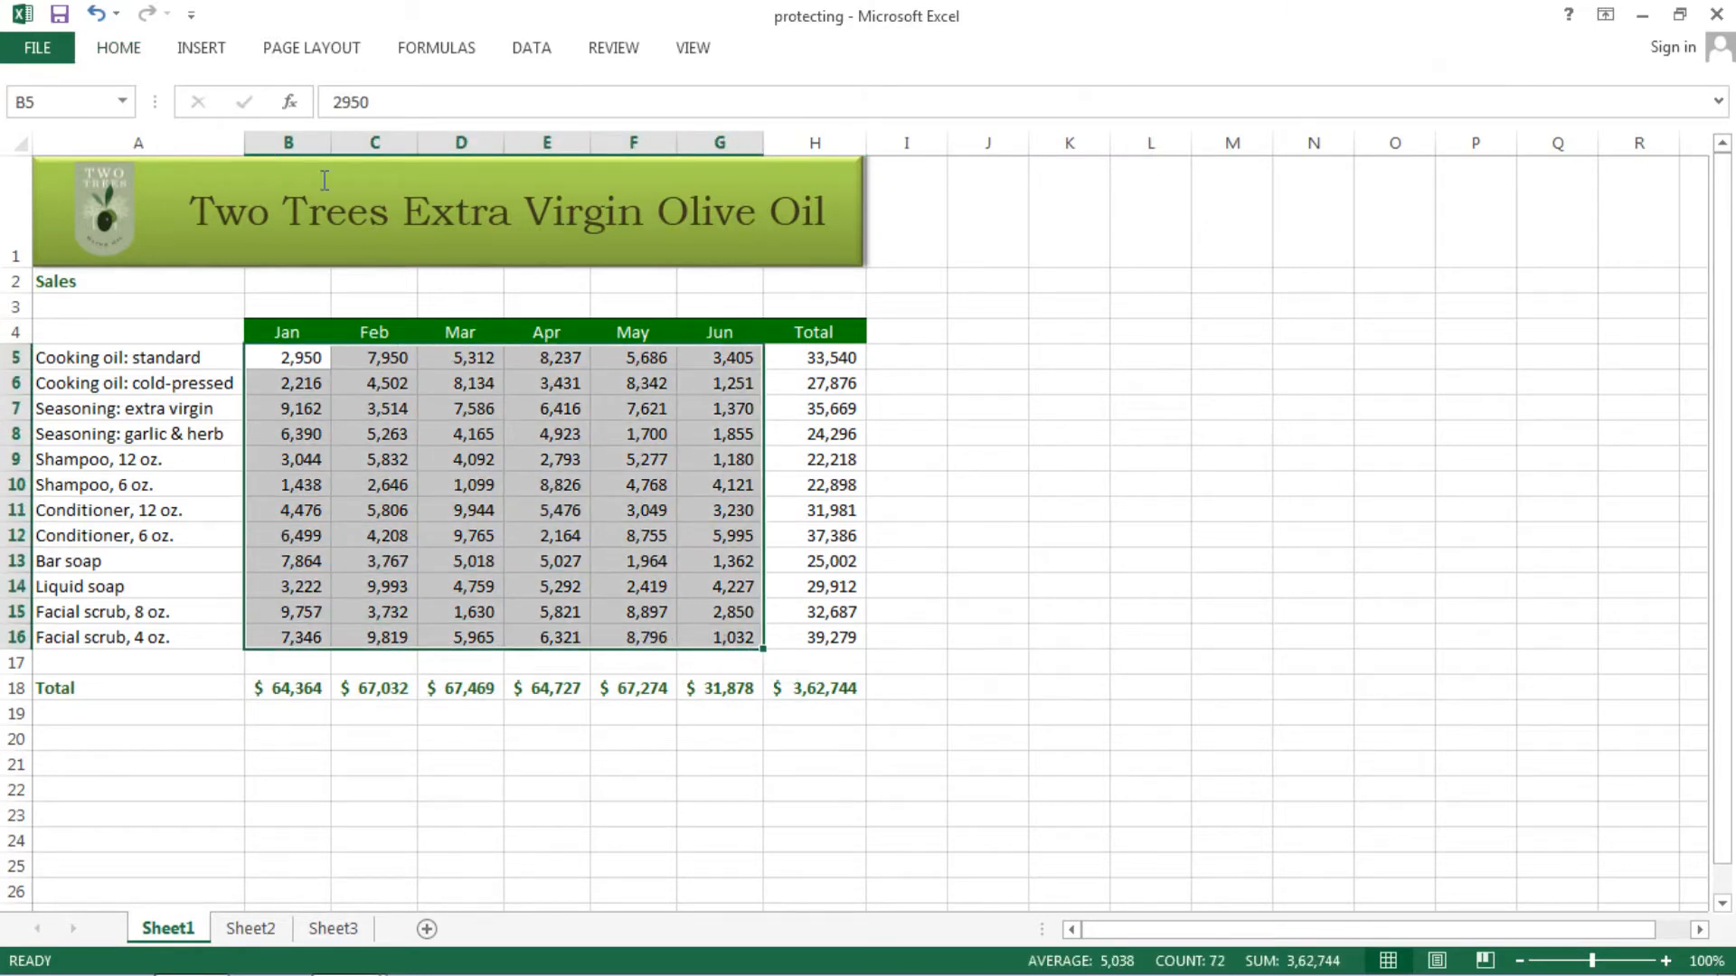
- Fill B5:G16 with Orange, Accent 6, Lighter 40%, then settle on a single cell
left_click(118, 54)
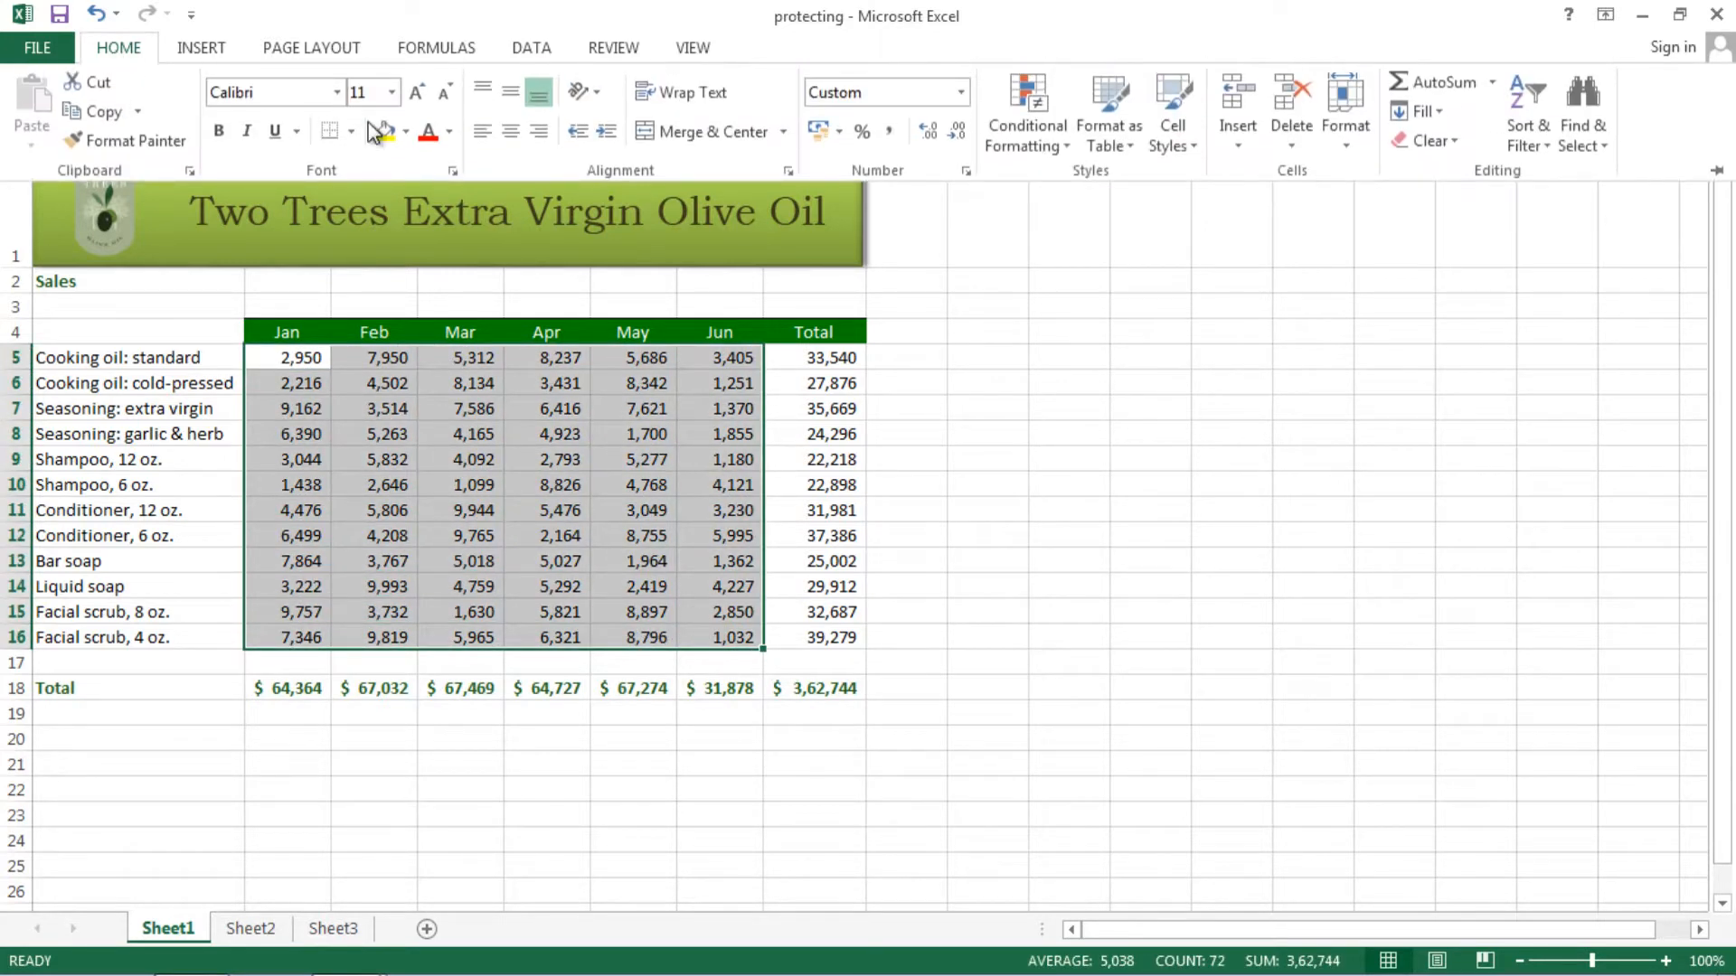
left_click(406, 132)
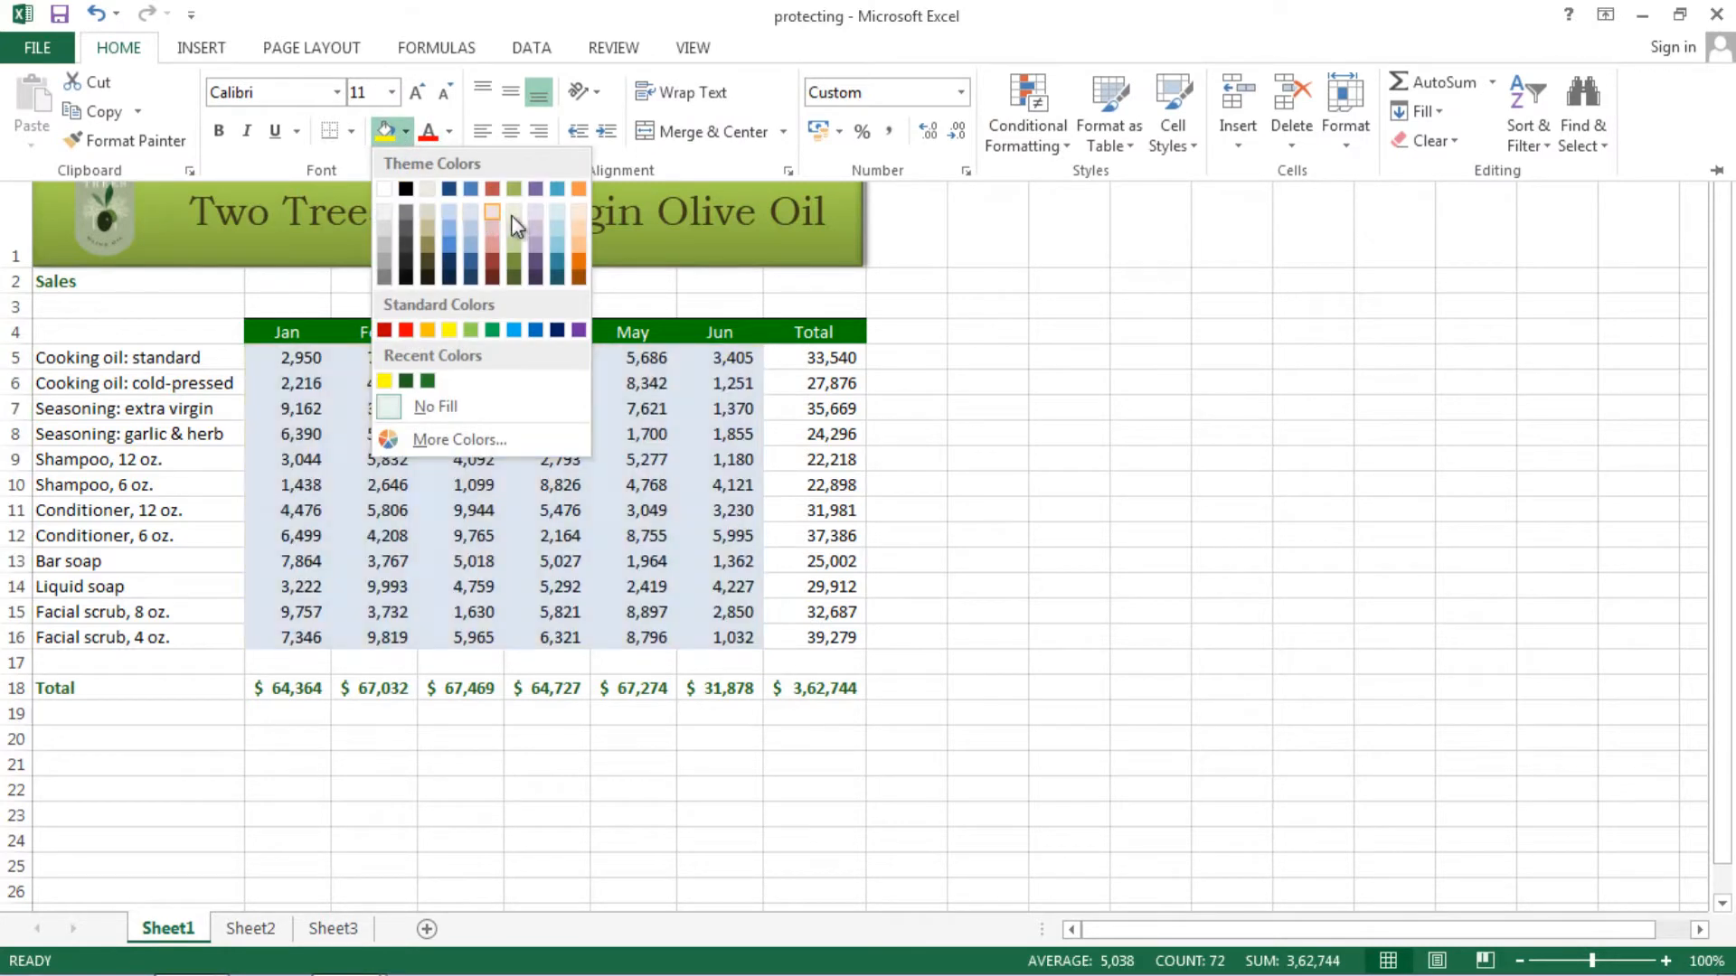
left_click(577, 245)
left_click(685, 445)
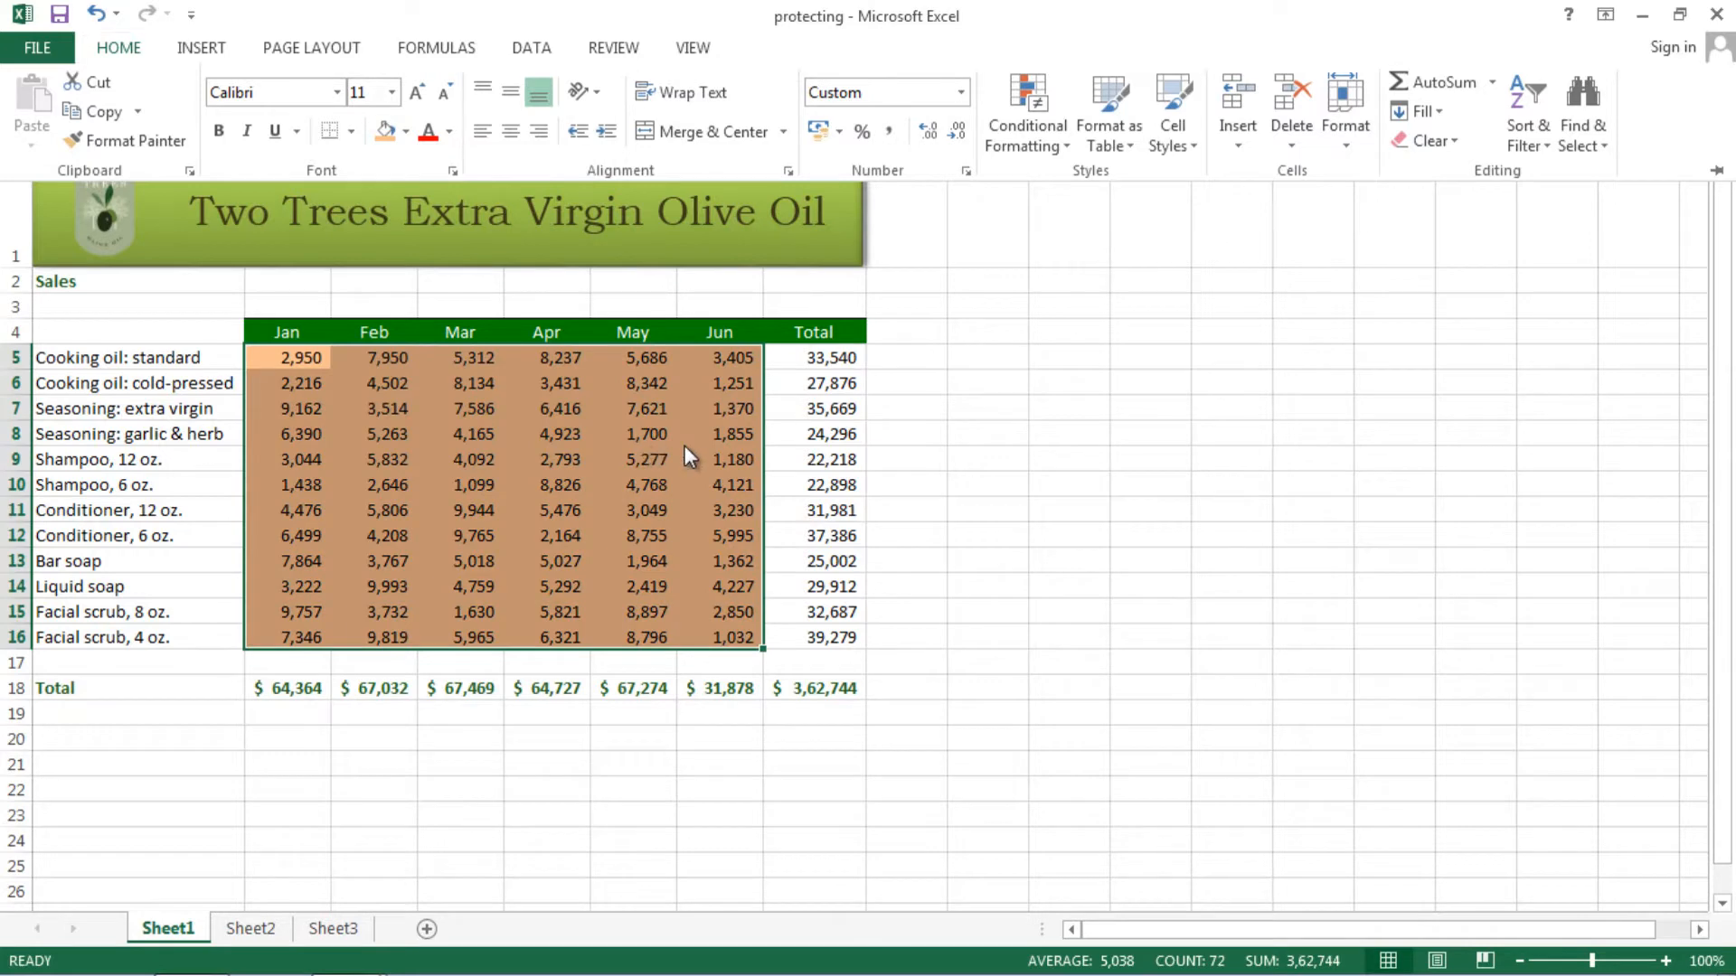
left_click(609, 463)
left_click(542, 464)
left_click(480, 479)
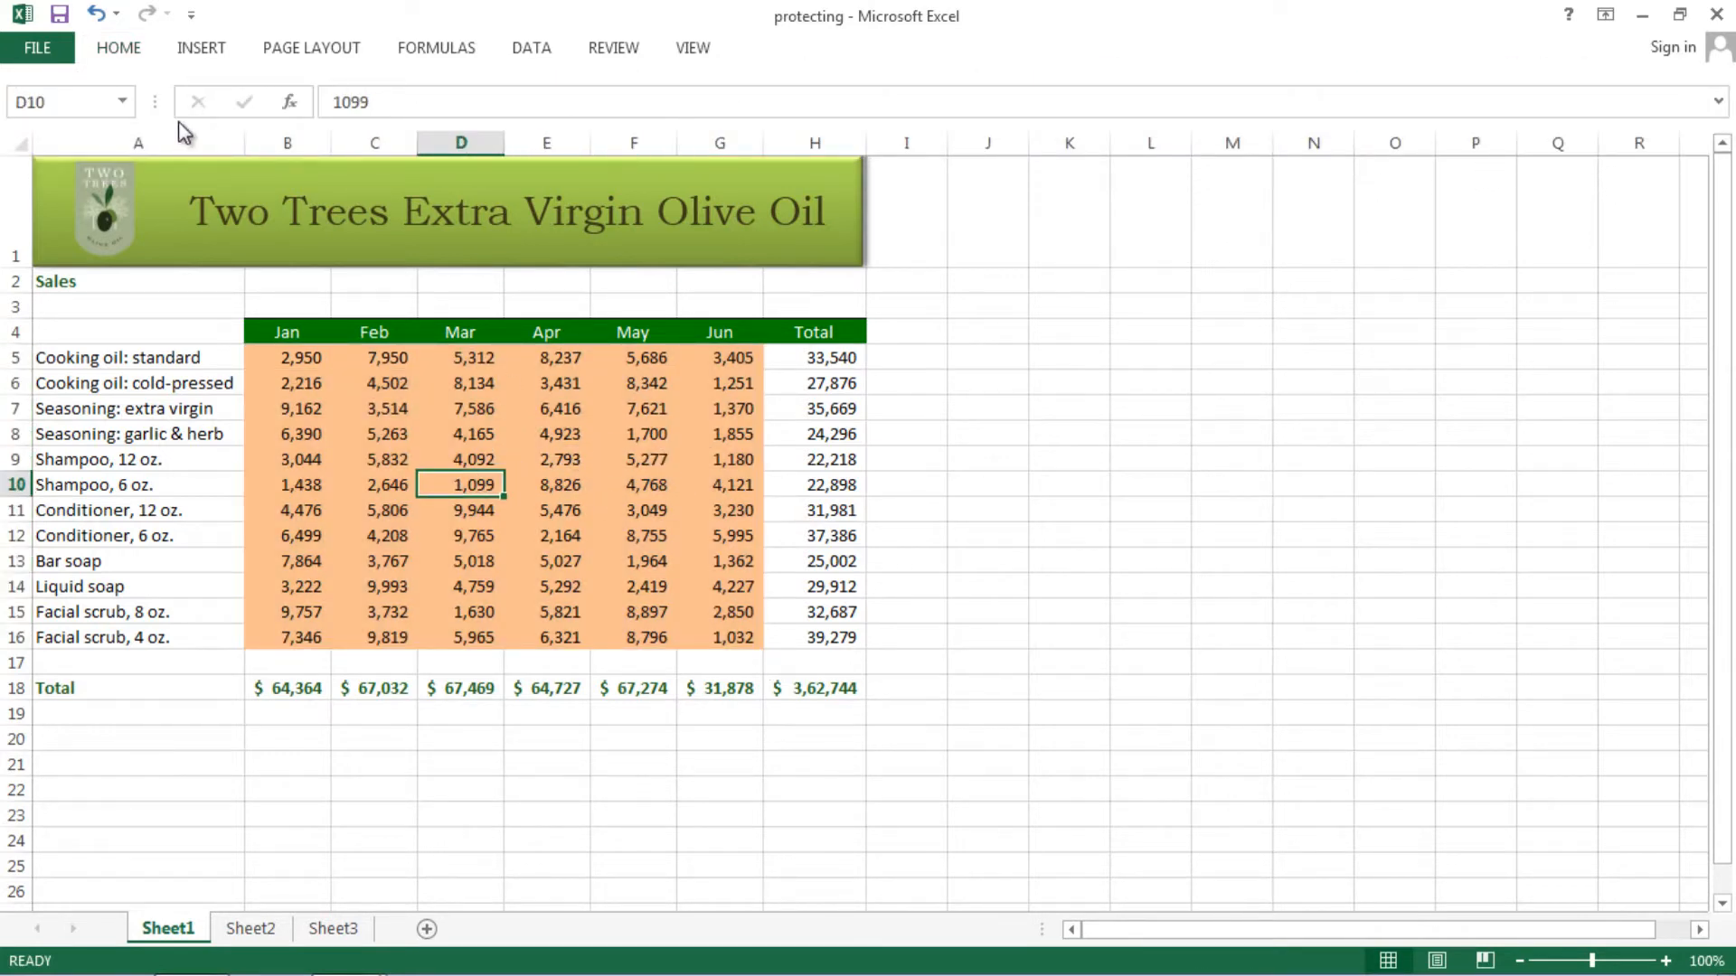
left_click(121, 55)
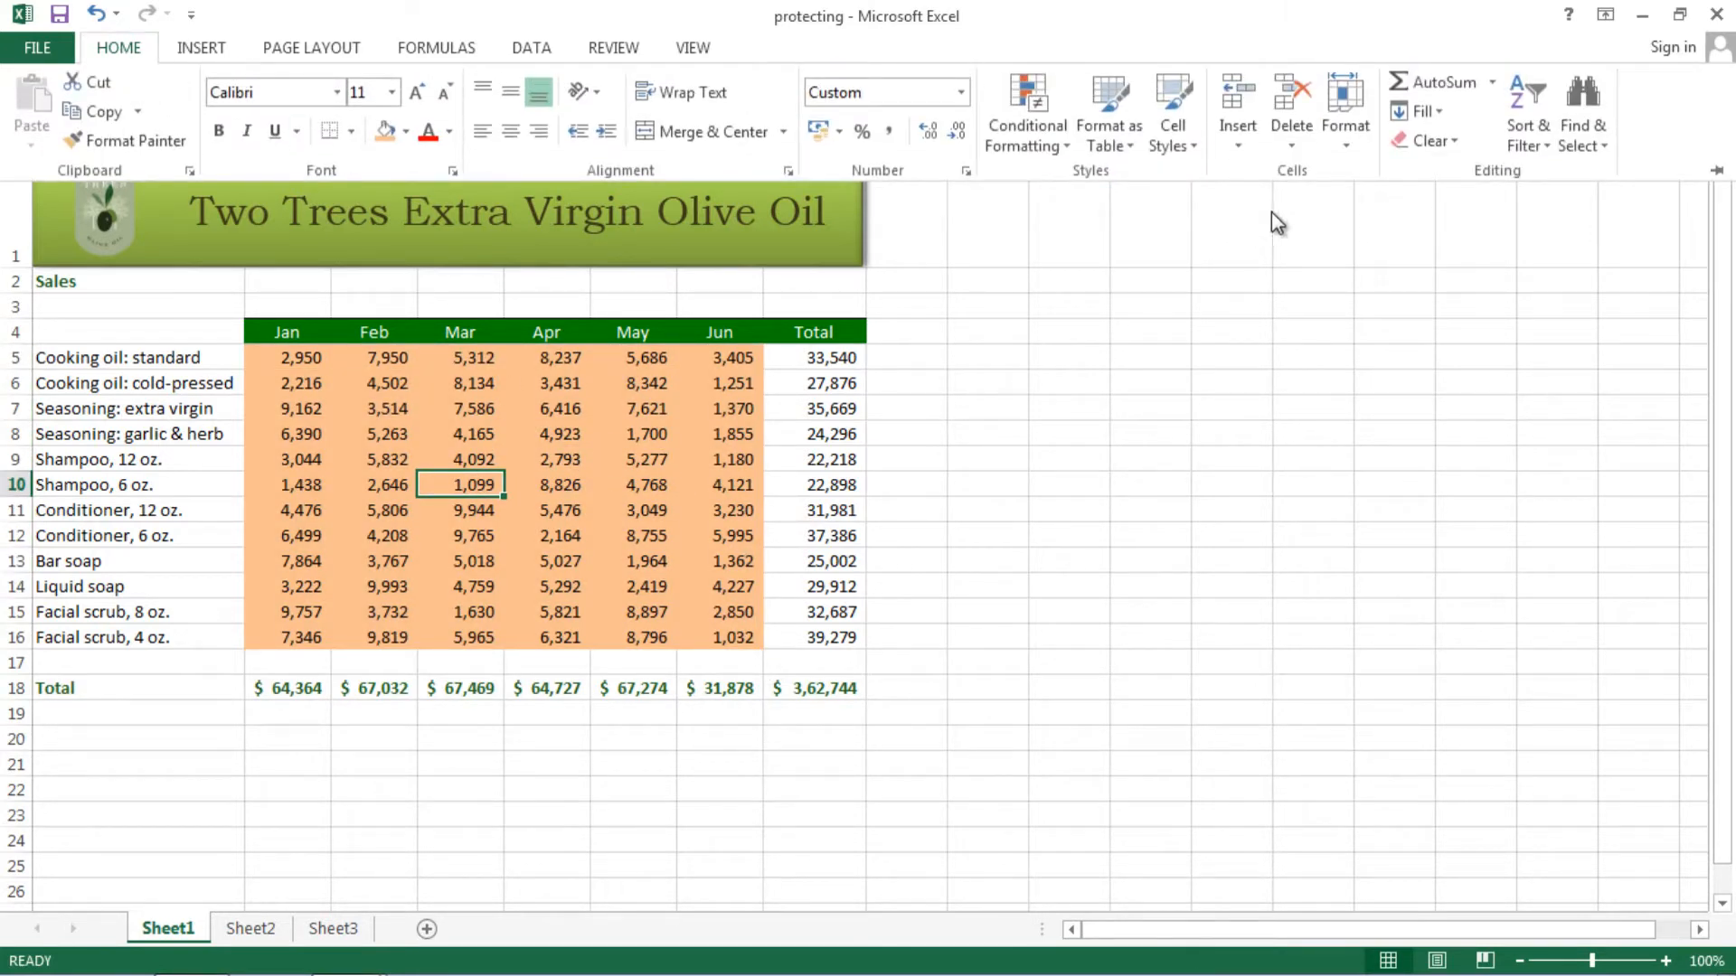
left_click(1345, 131)
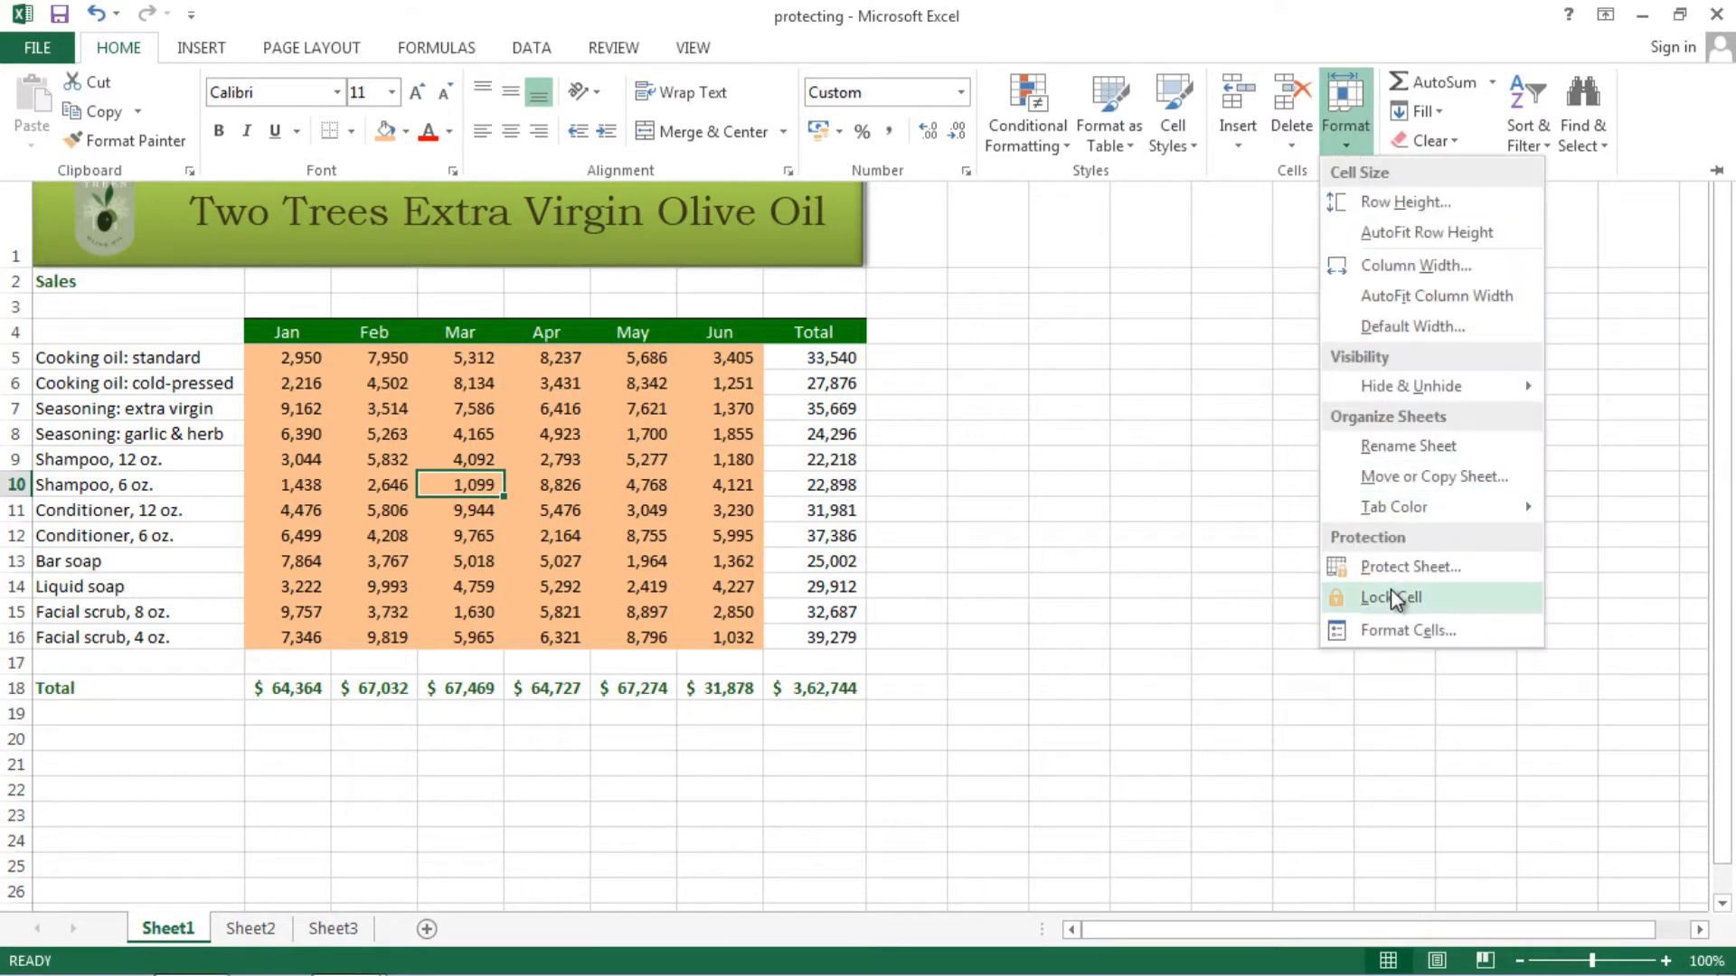
- In Protect Sheet, enter a sheet password and untick 'Select locked cells'
left_click(1396, 566)
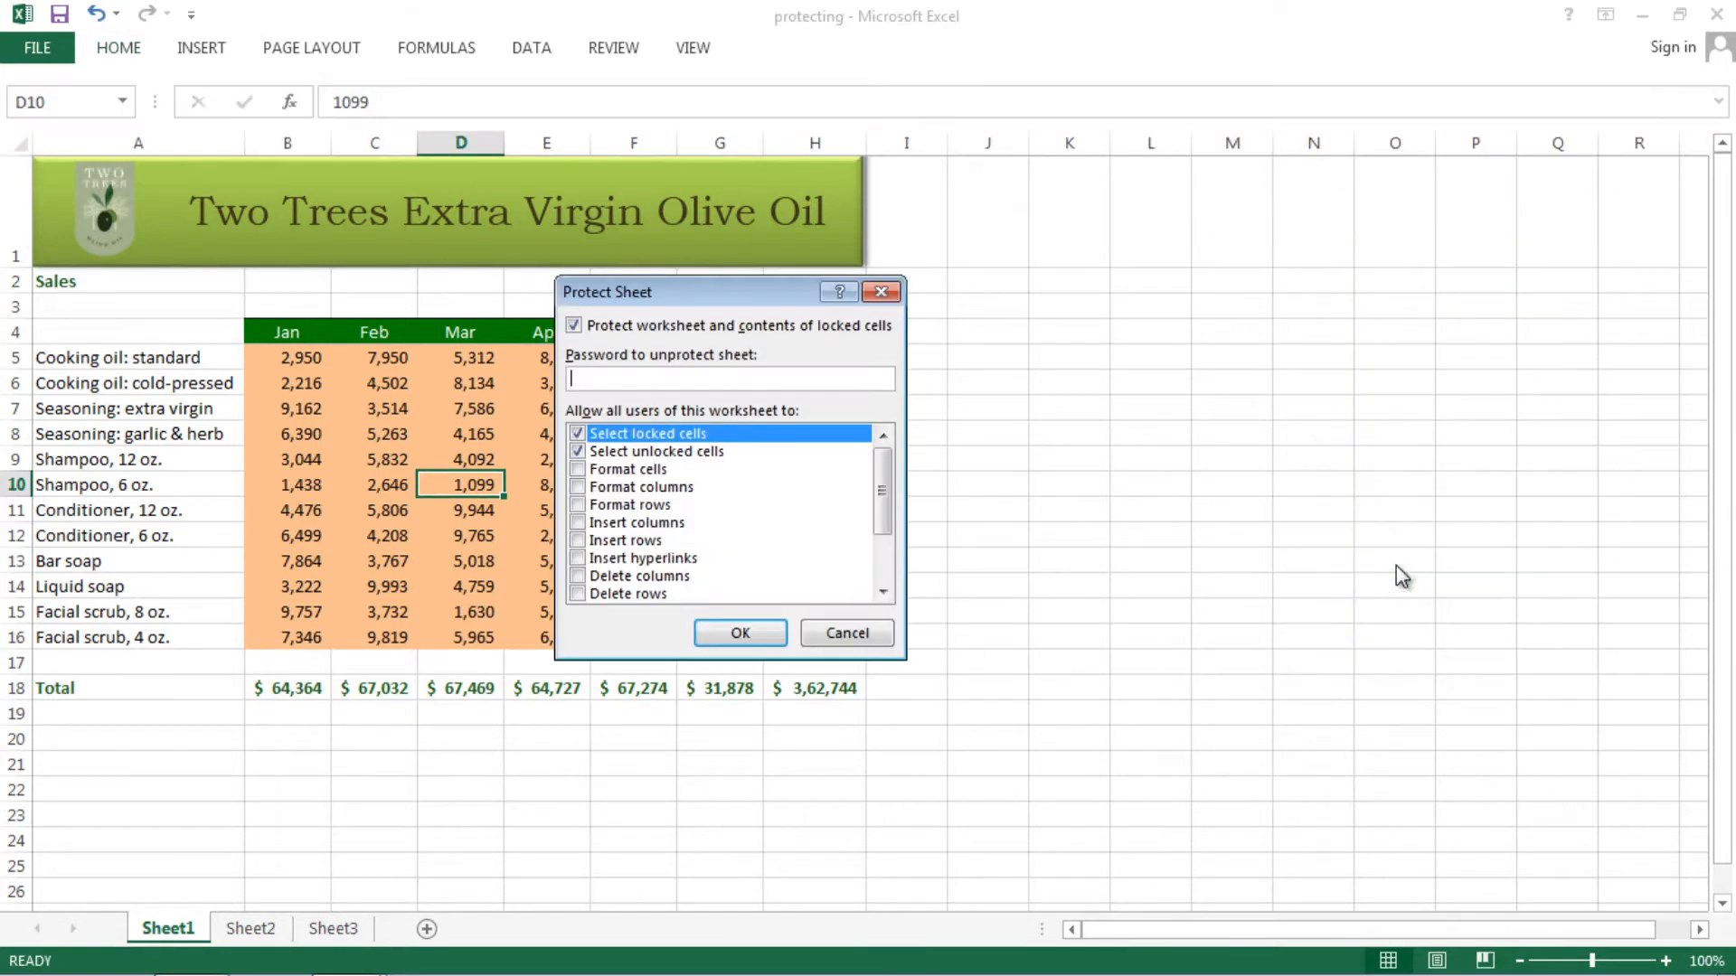
left_click_drag(704, 295, 1067, 317)
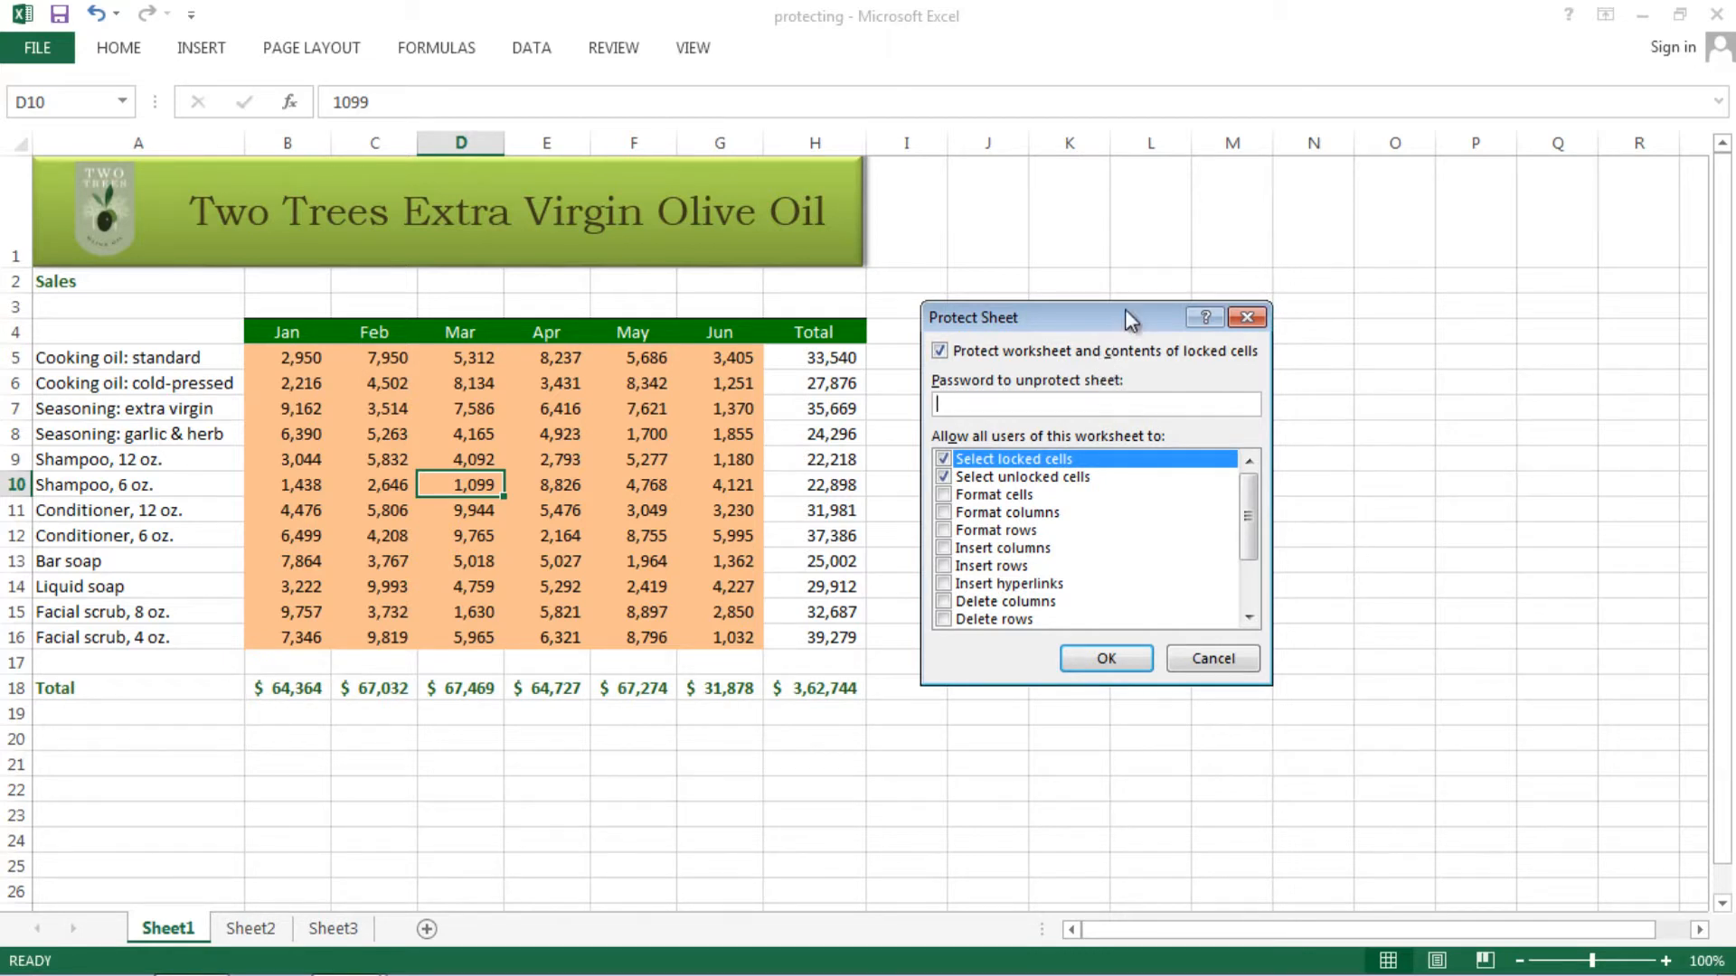
left_click_drag(1104, 319, 1161, 290)
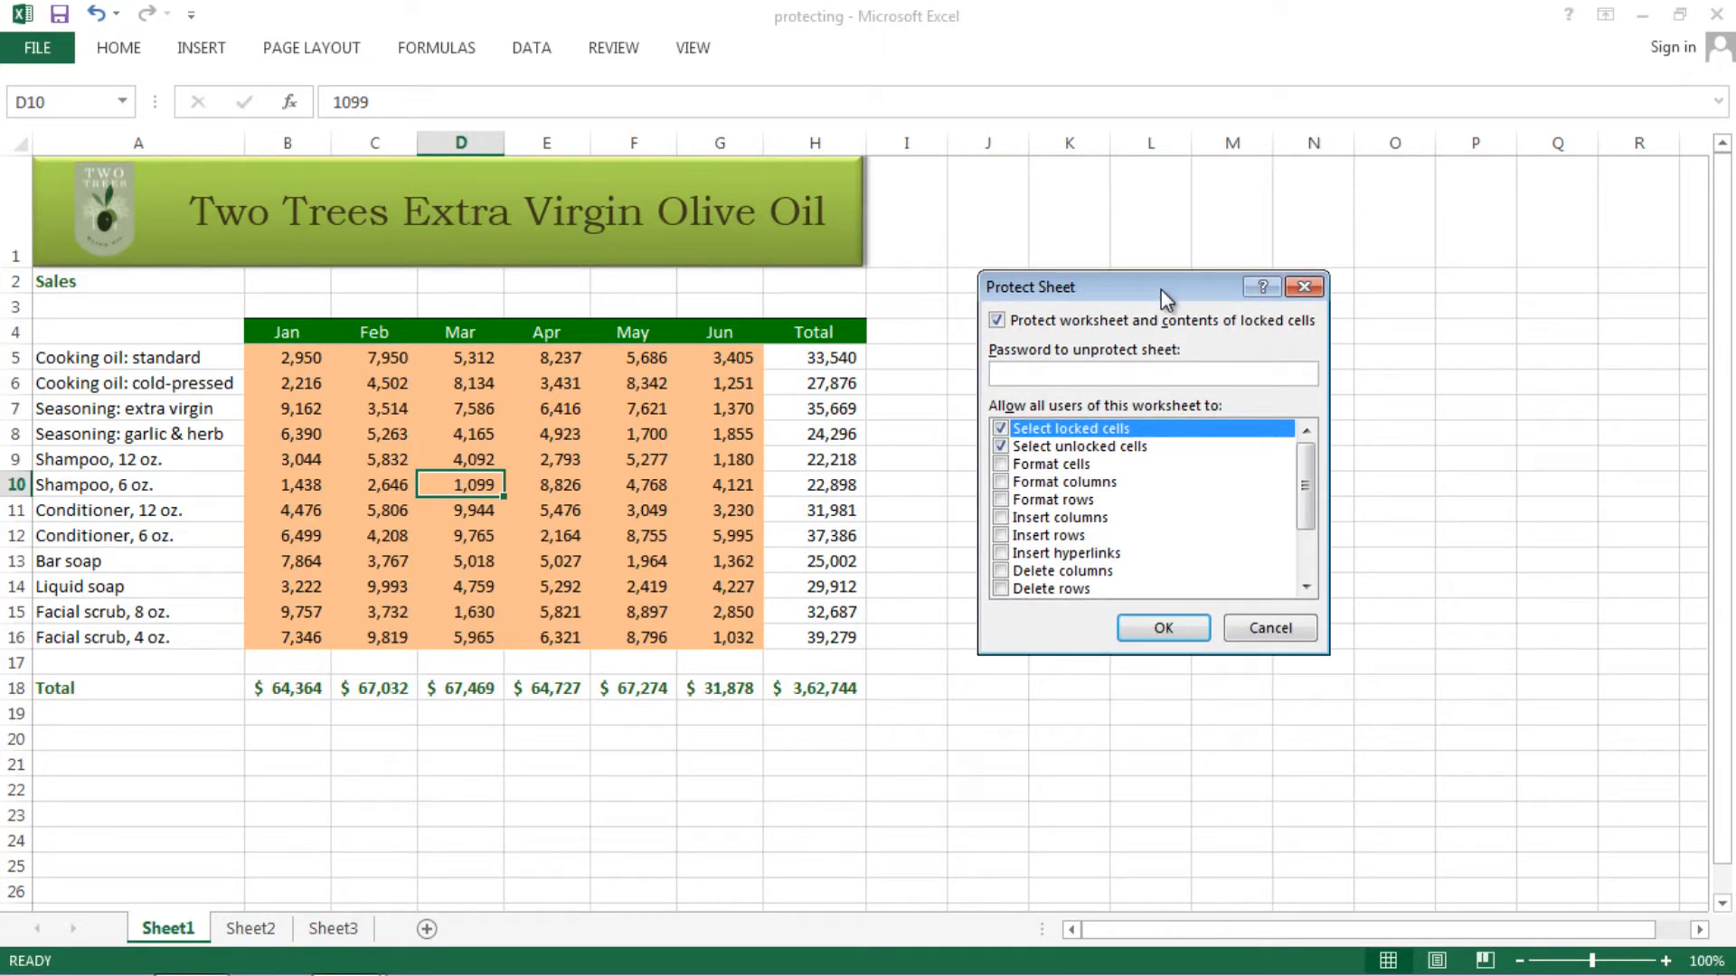
type("123")
left_click(1103, 450)
left_click(1000, 430)
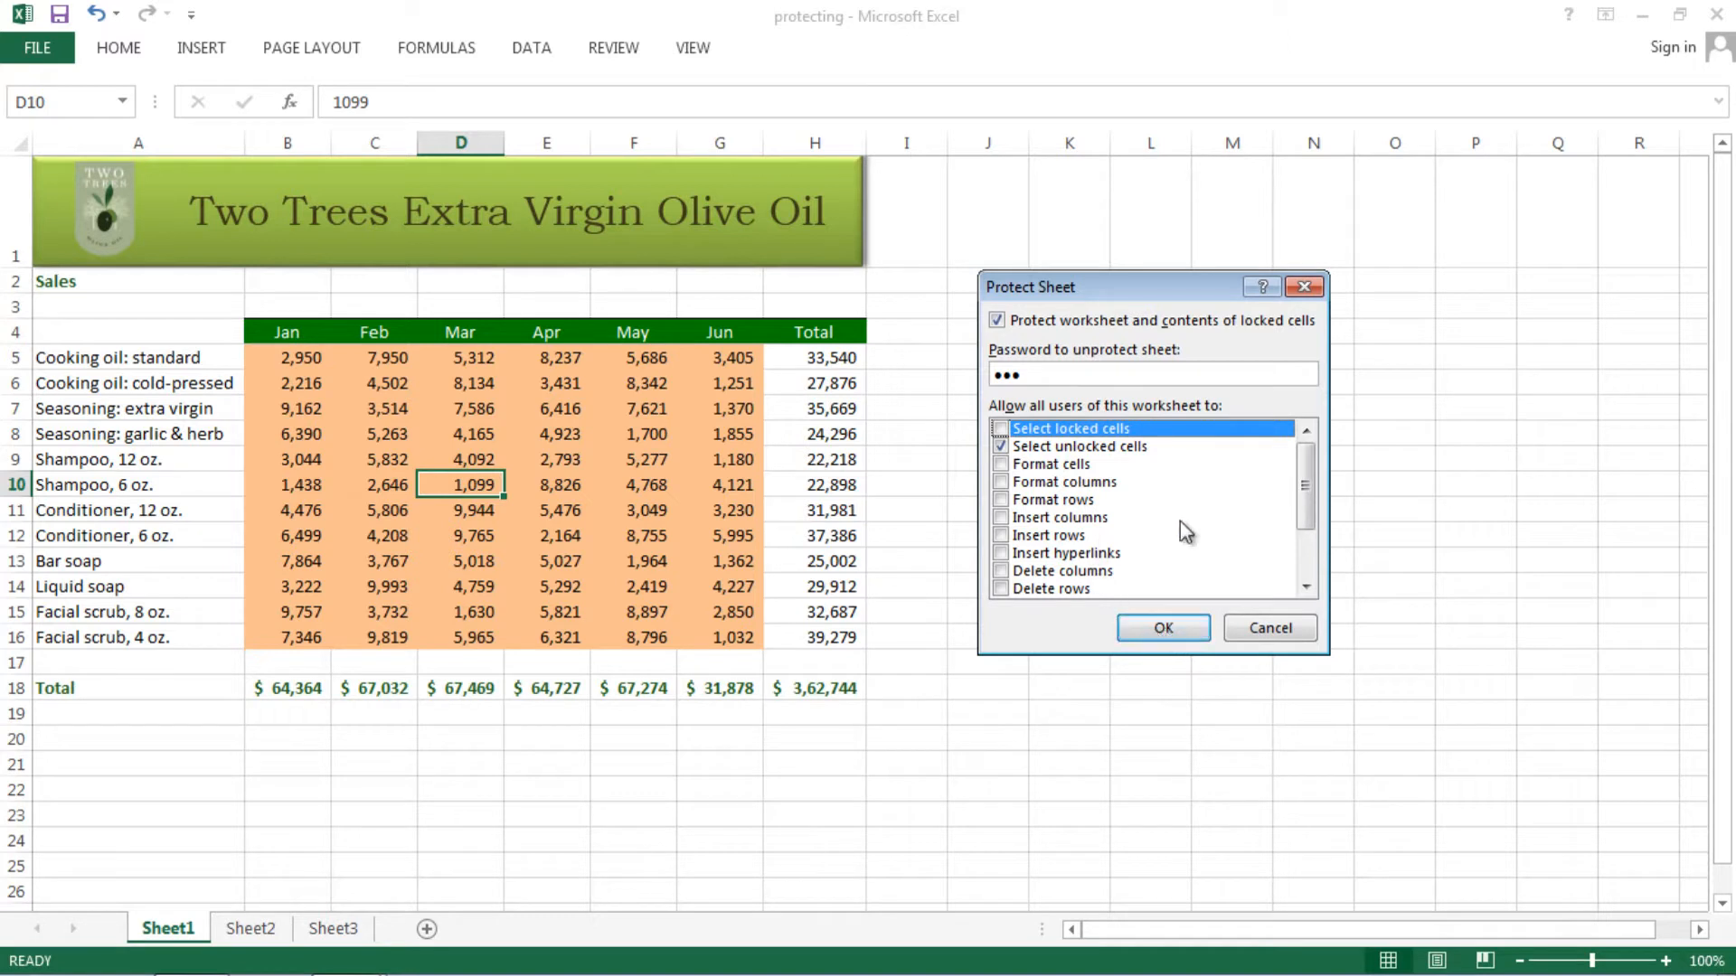
mouse_move(1308, 496)
left_mouse_down()
mouse_move(1311, 558)
mouse_move(1308, 509)
left_mouse_up()
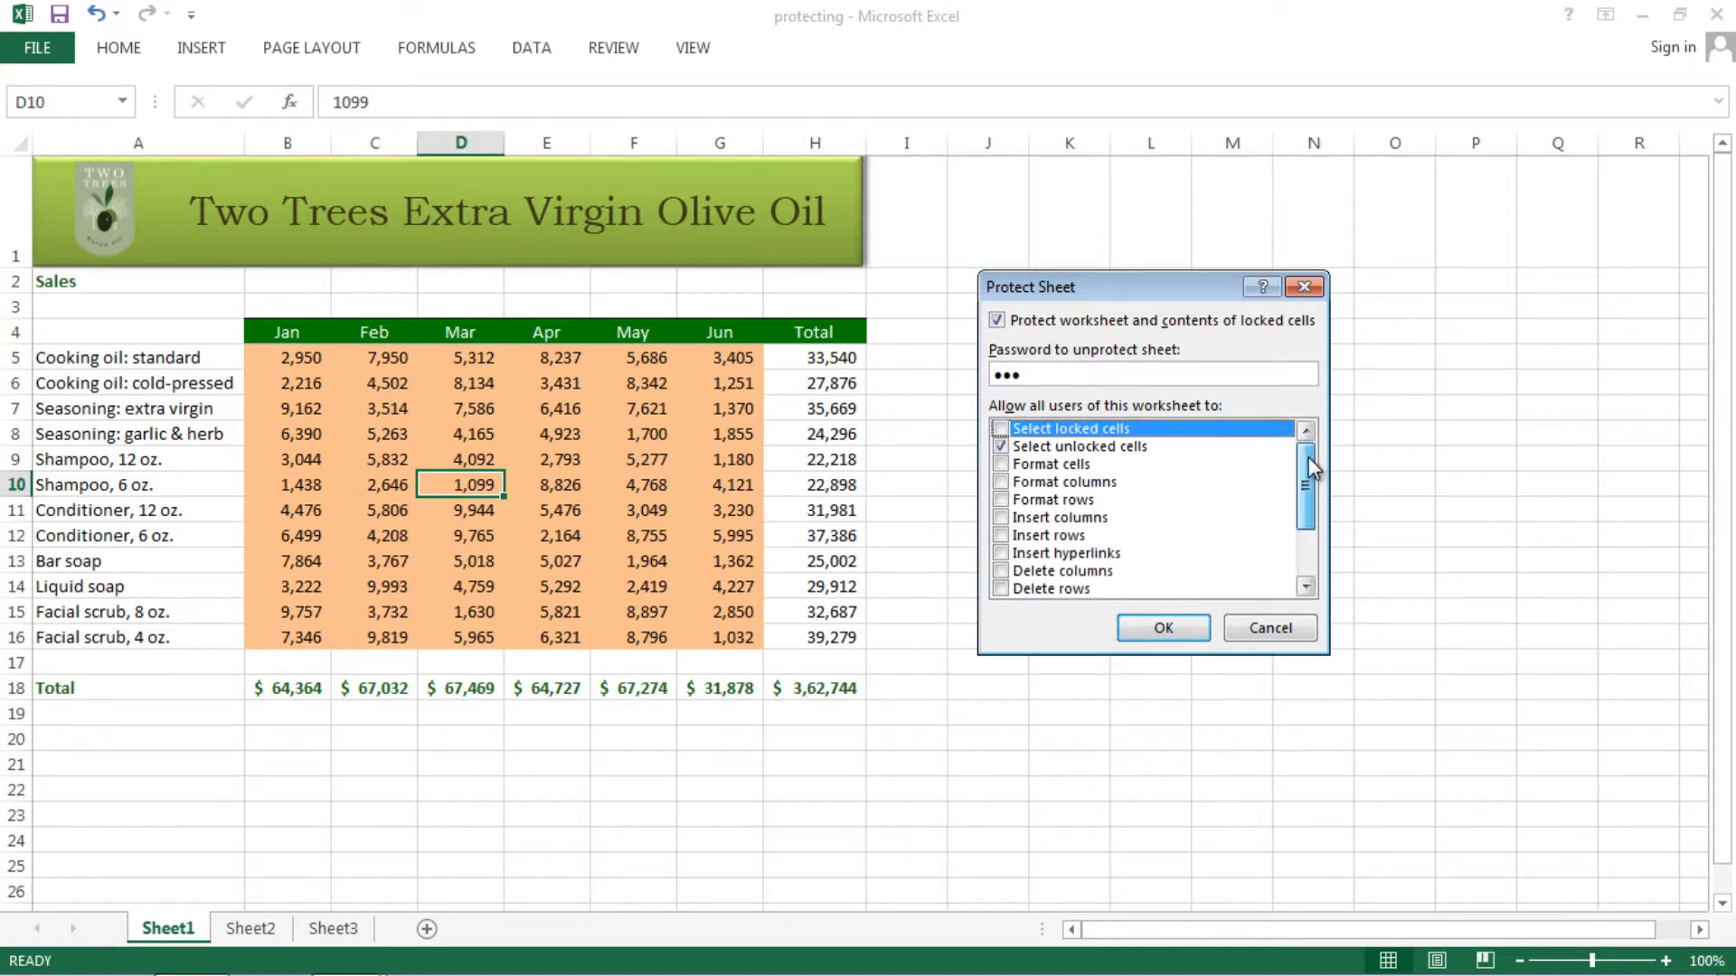
- Accept the Protect Sheet settings and confirm the re-entered password
left_click(1175, 630)
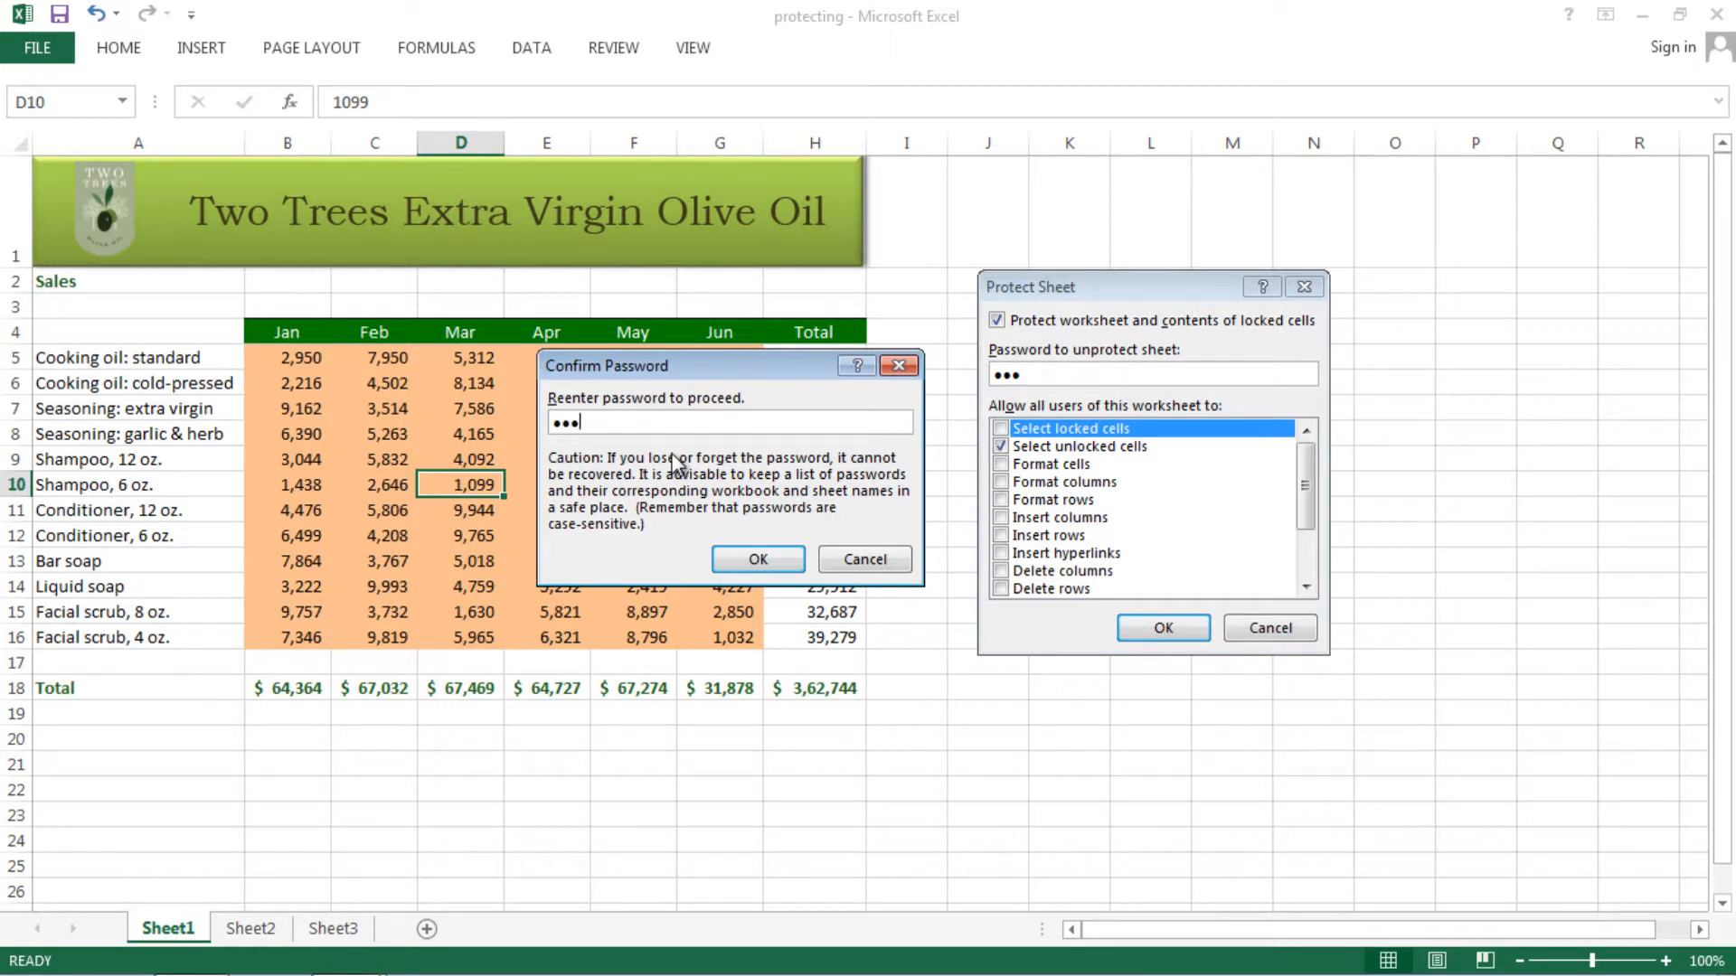
left_click(758, 558)
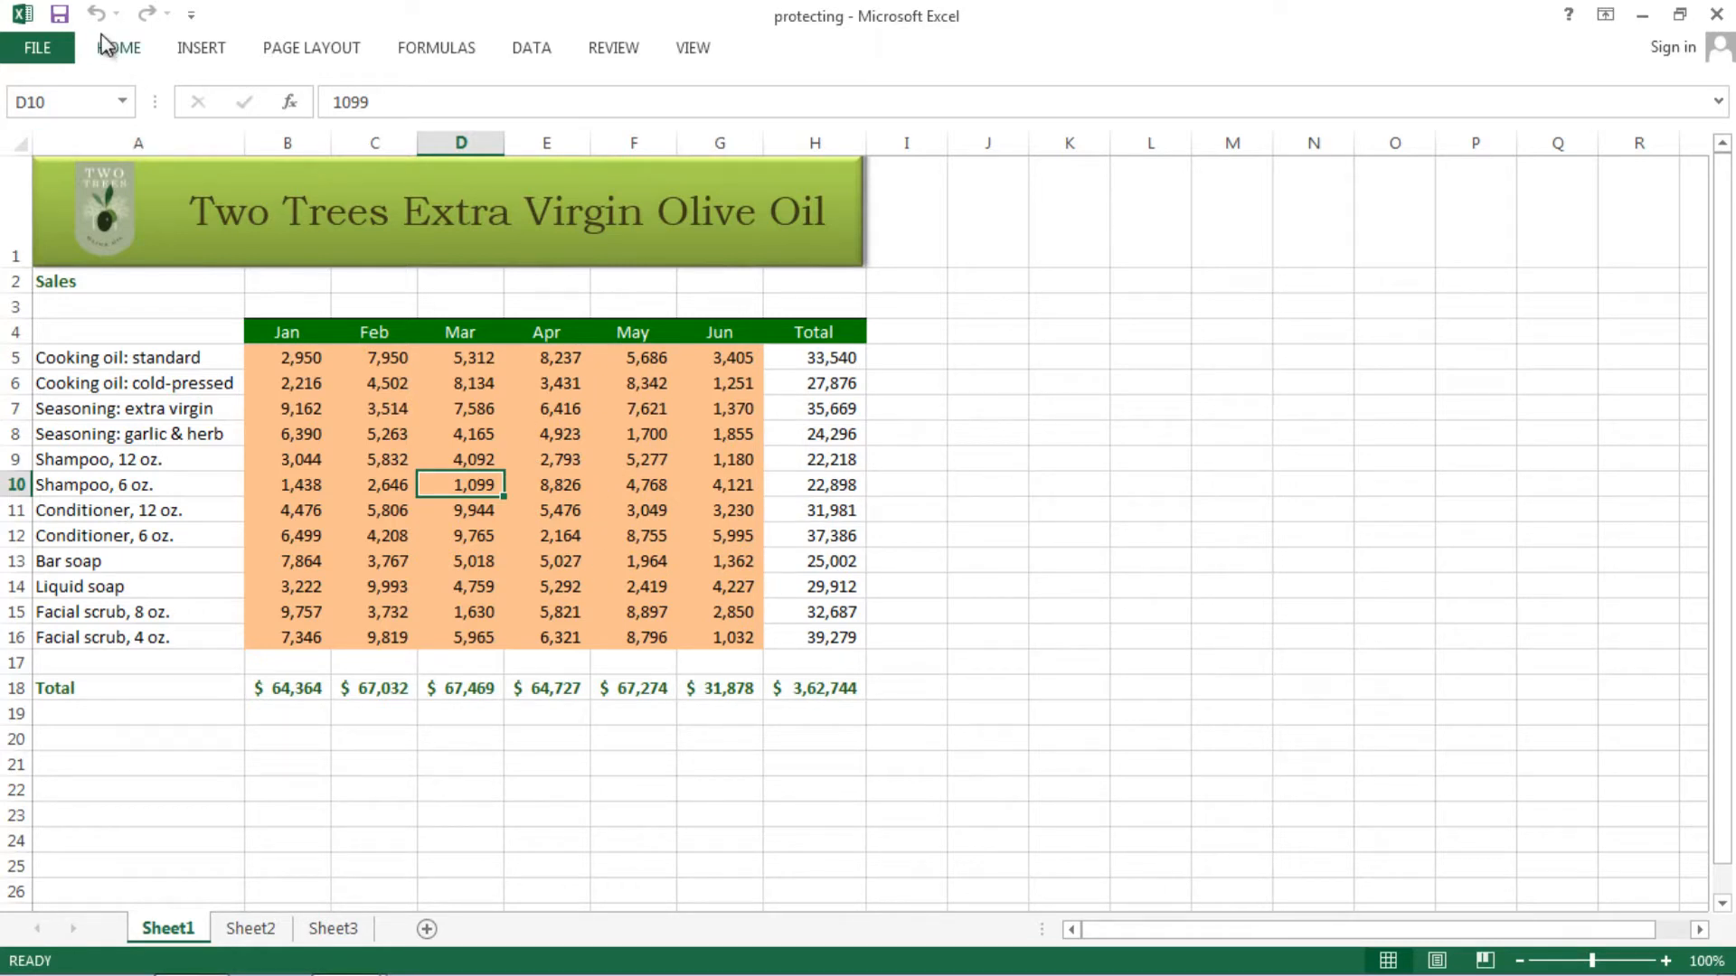
left_click(113, 56)
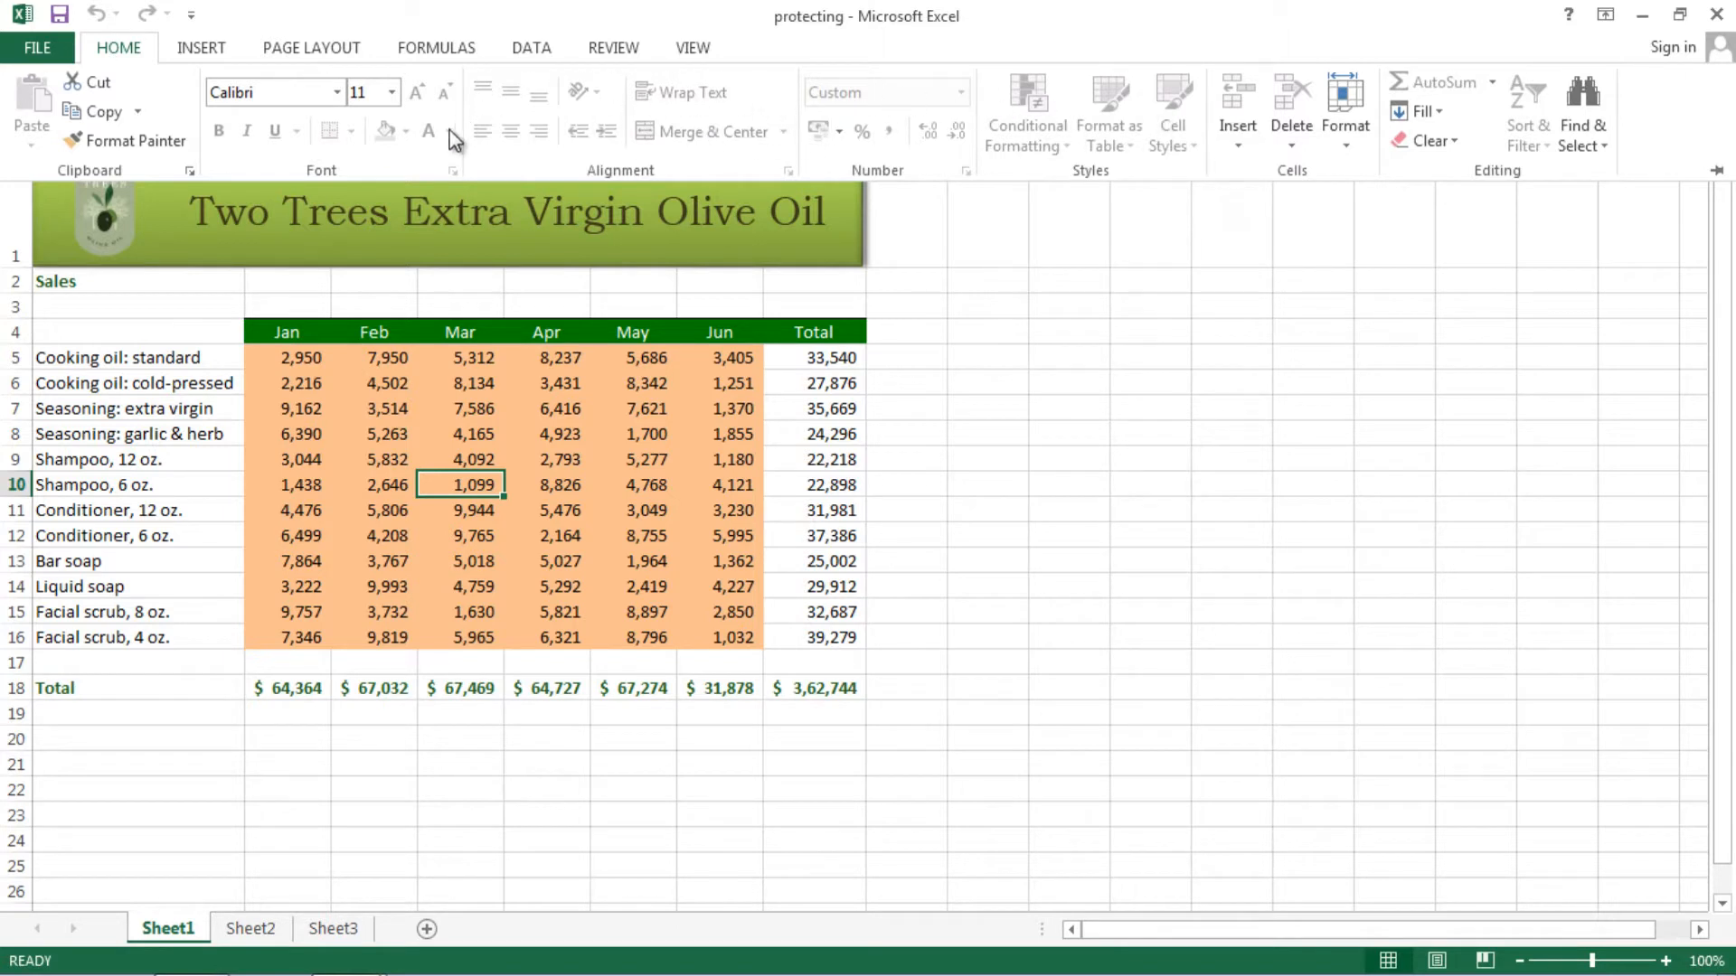
left_click(391, 92)
left_click(503, 114)
left_click(903, 493)
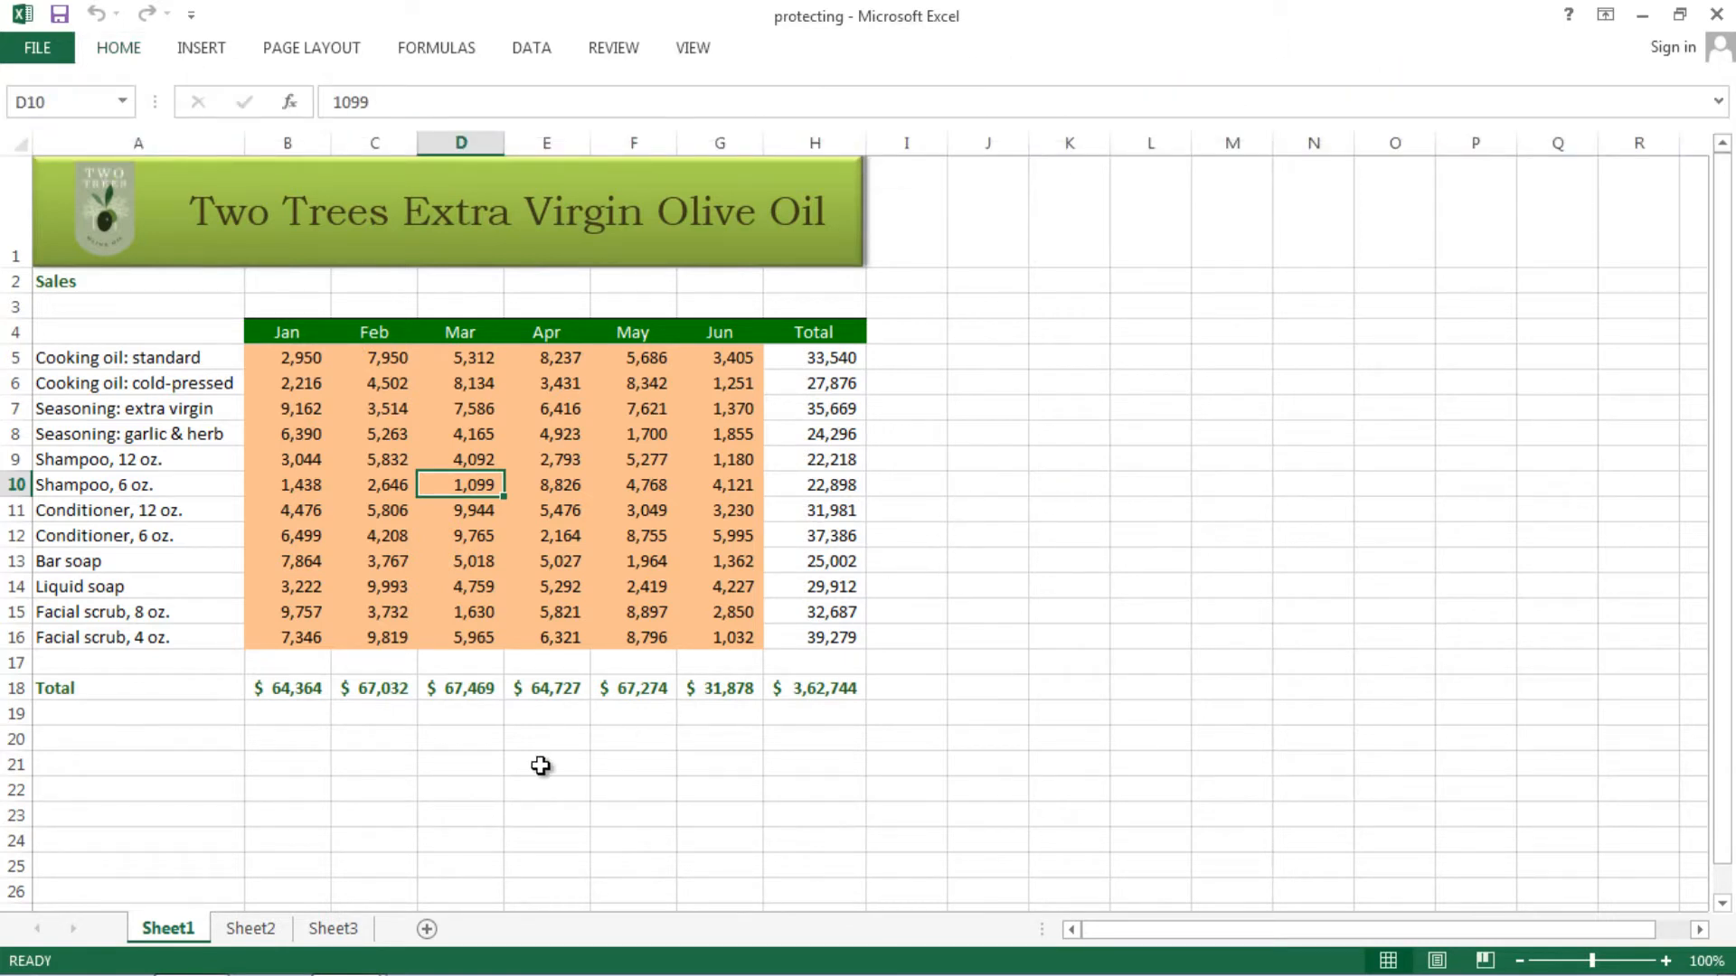
left_click(575, 432)
left_click(545, 387)
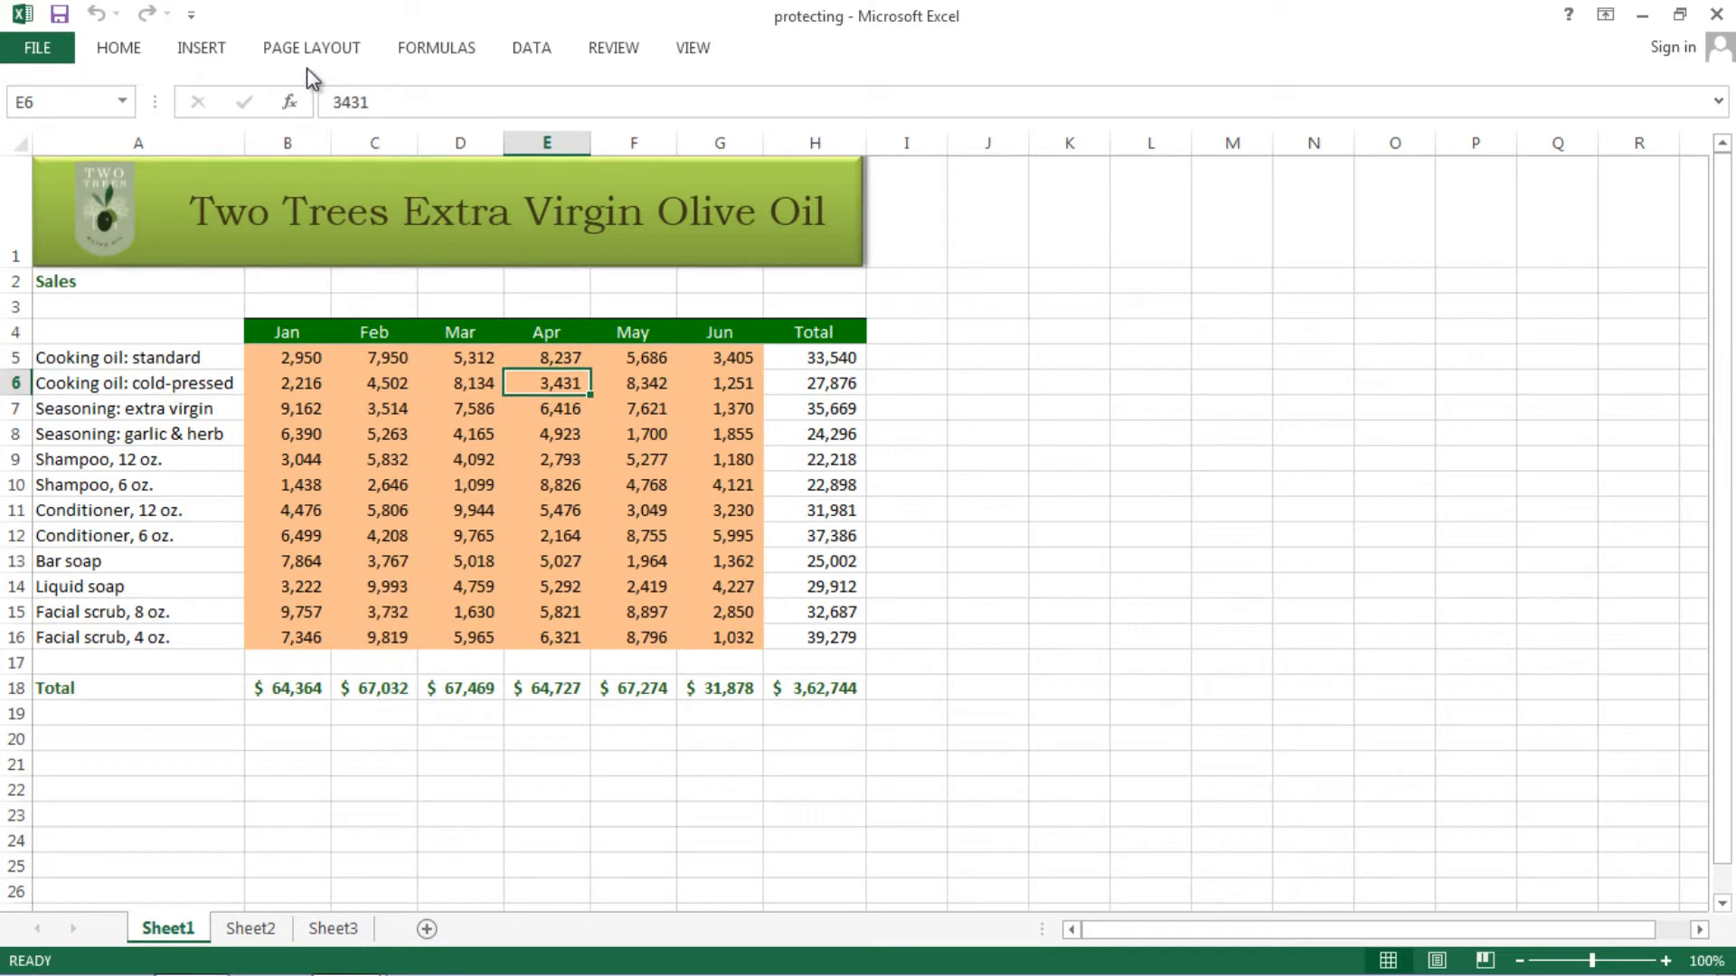
left_click(199, 49)
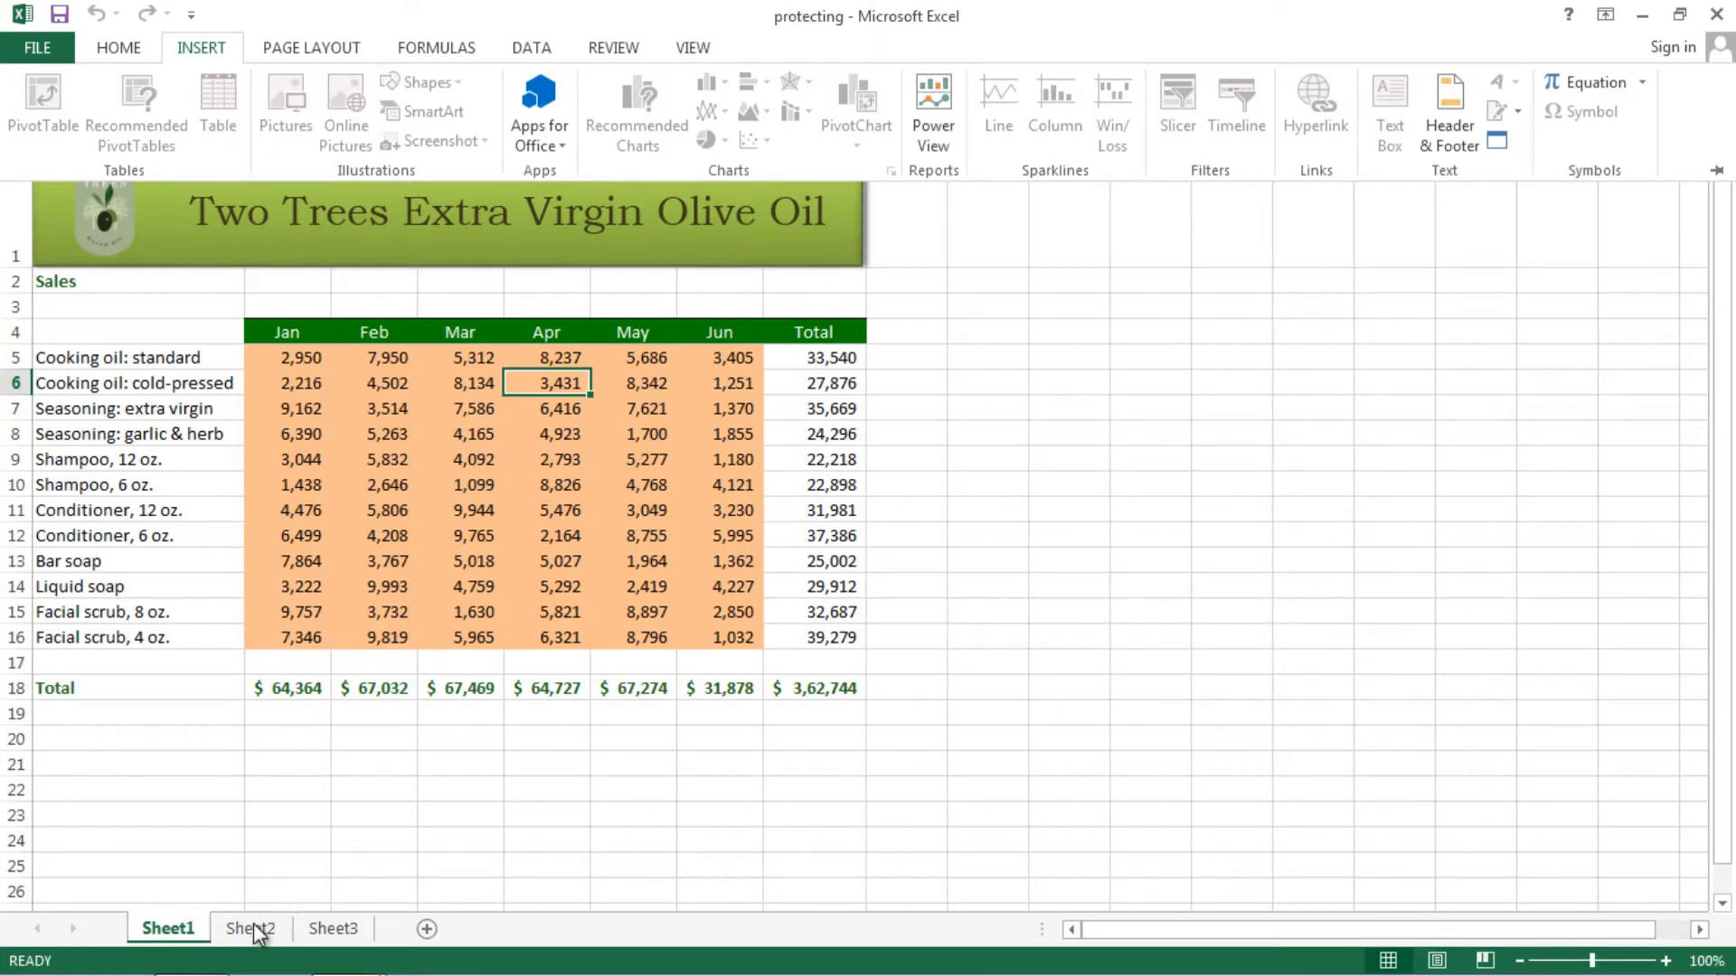
key("Escape")
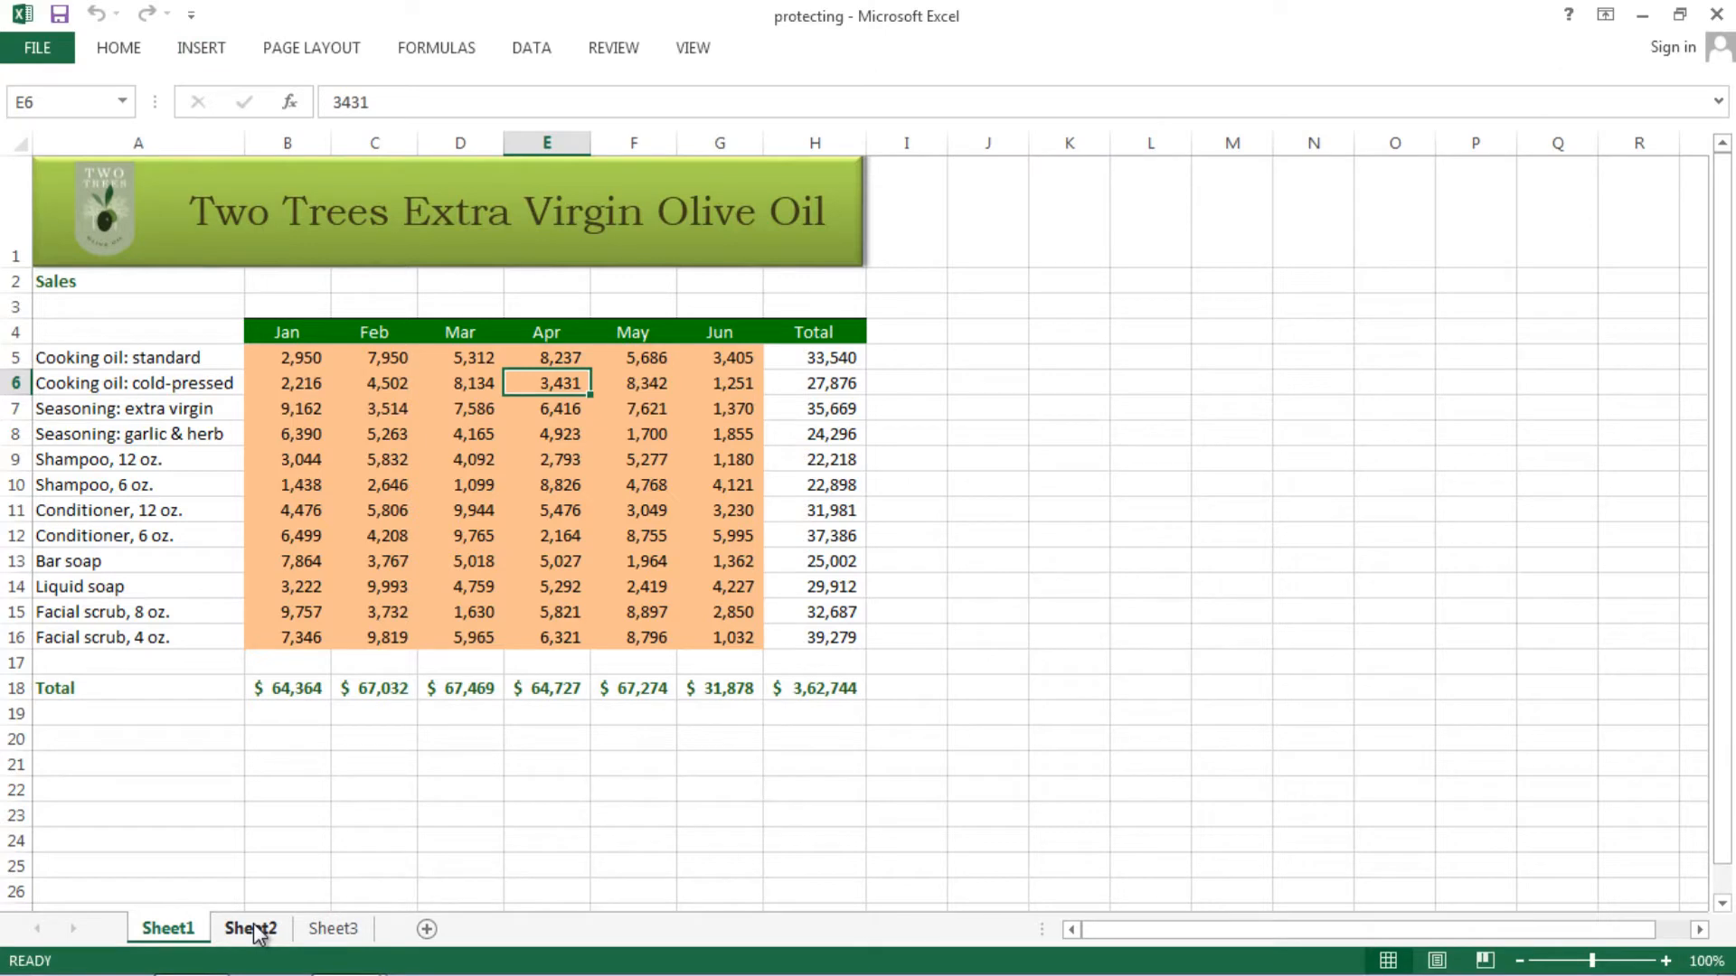
left_click(253, 929)
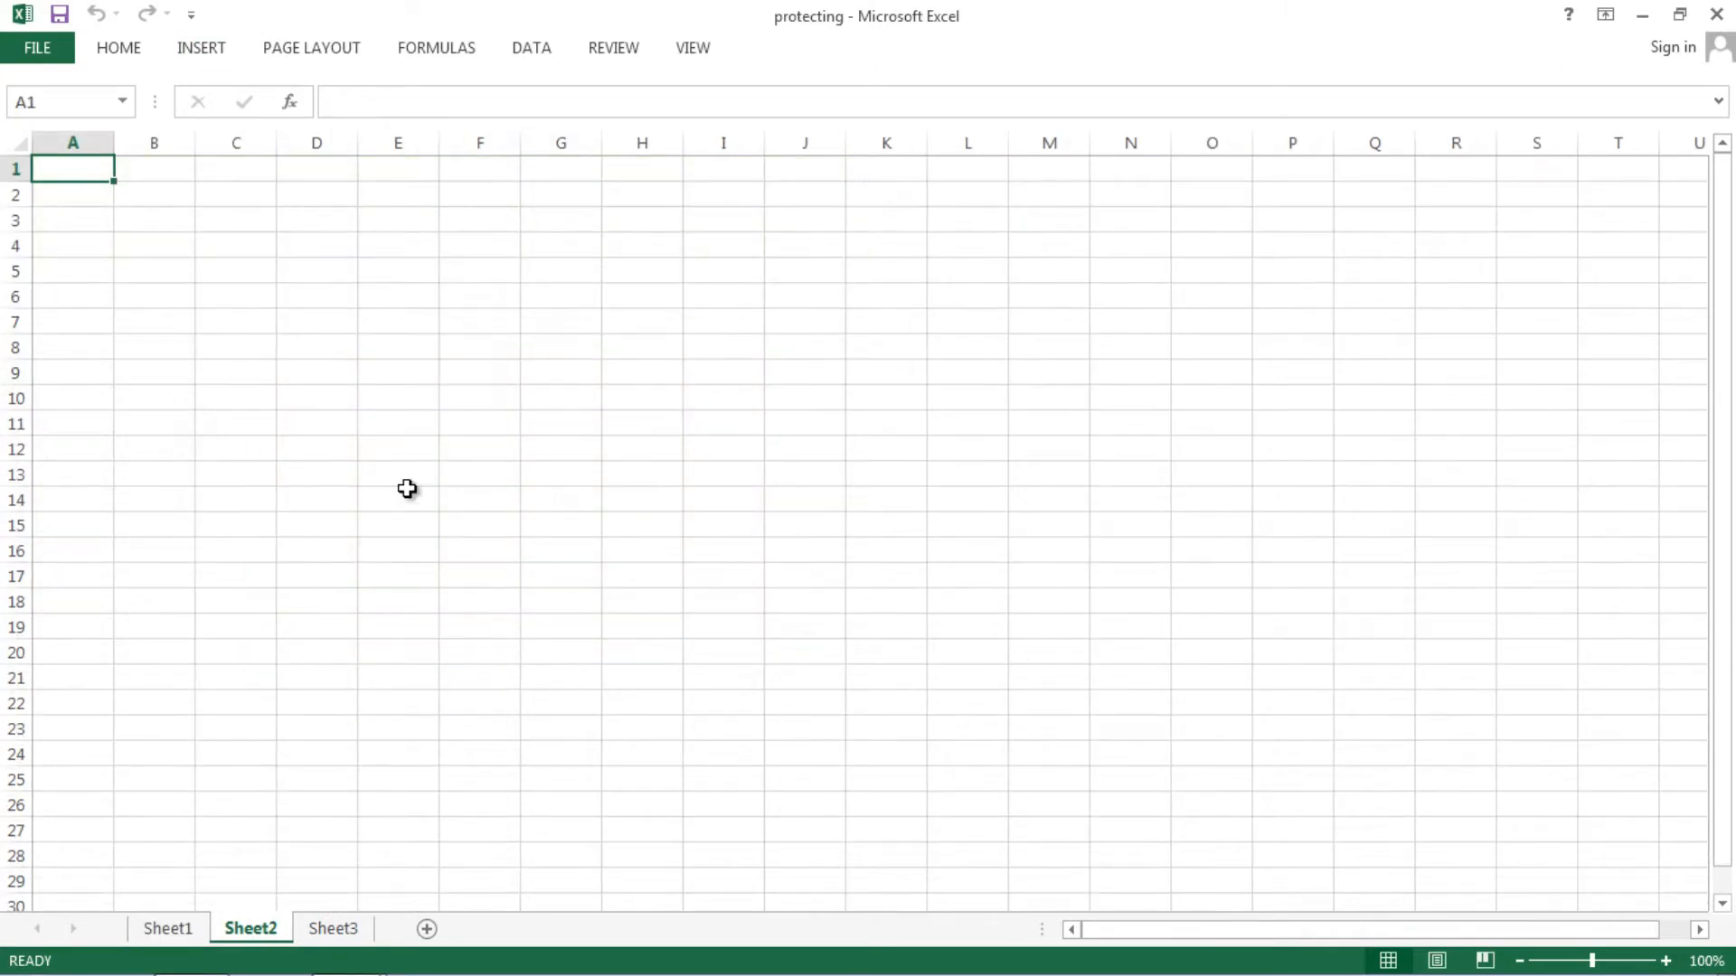
left_click(351, 424)
left_click(124, 54)
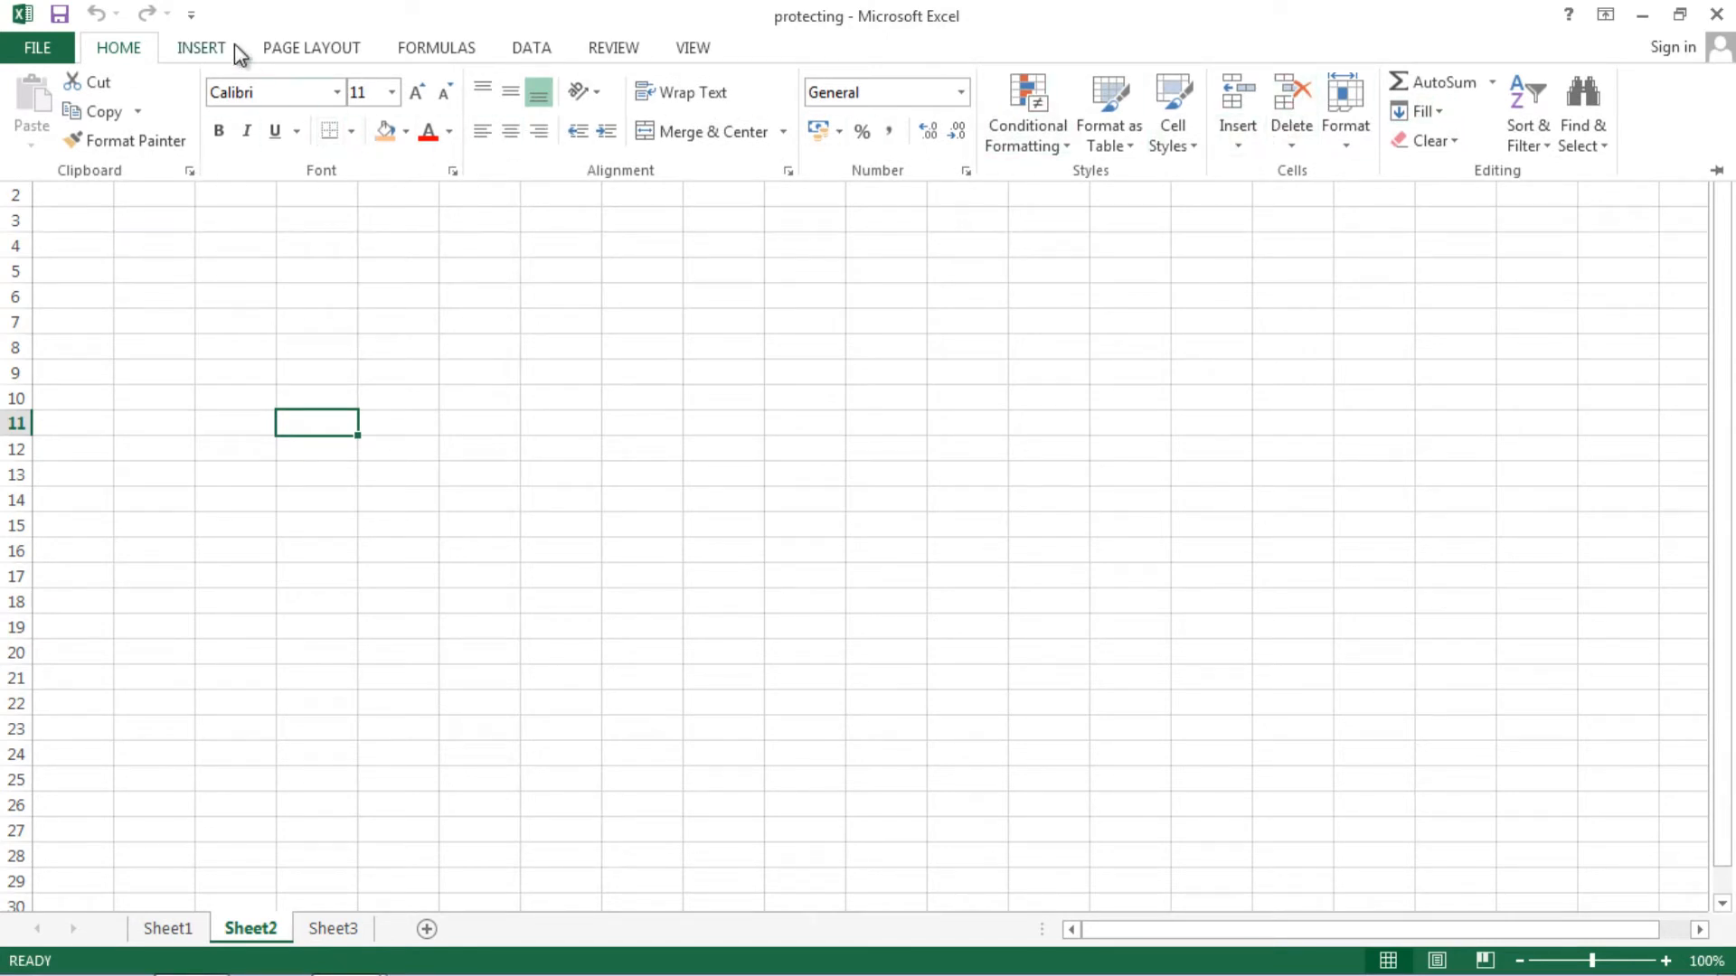
left_click(201, 48)
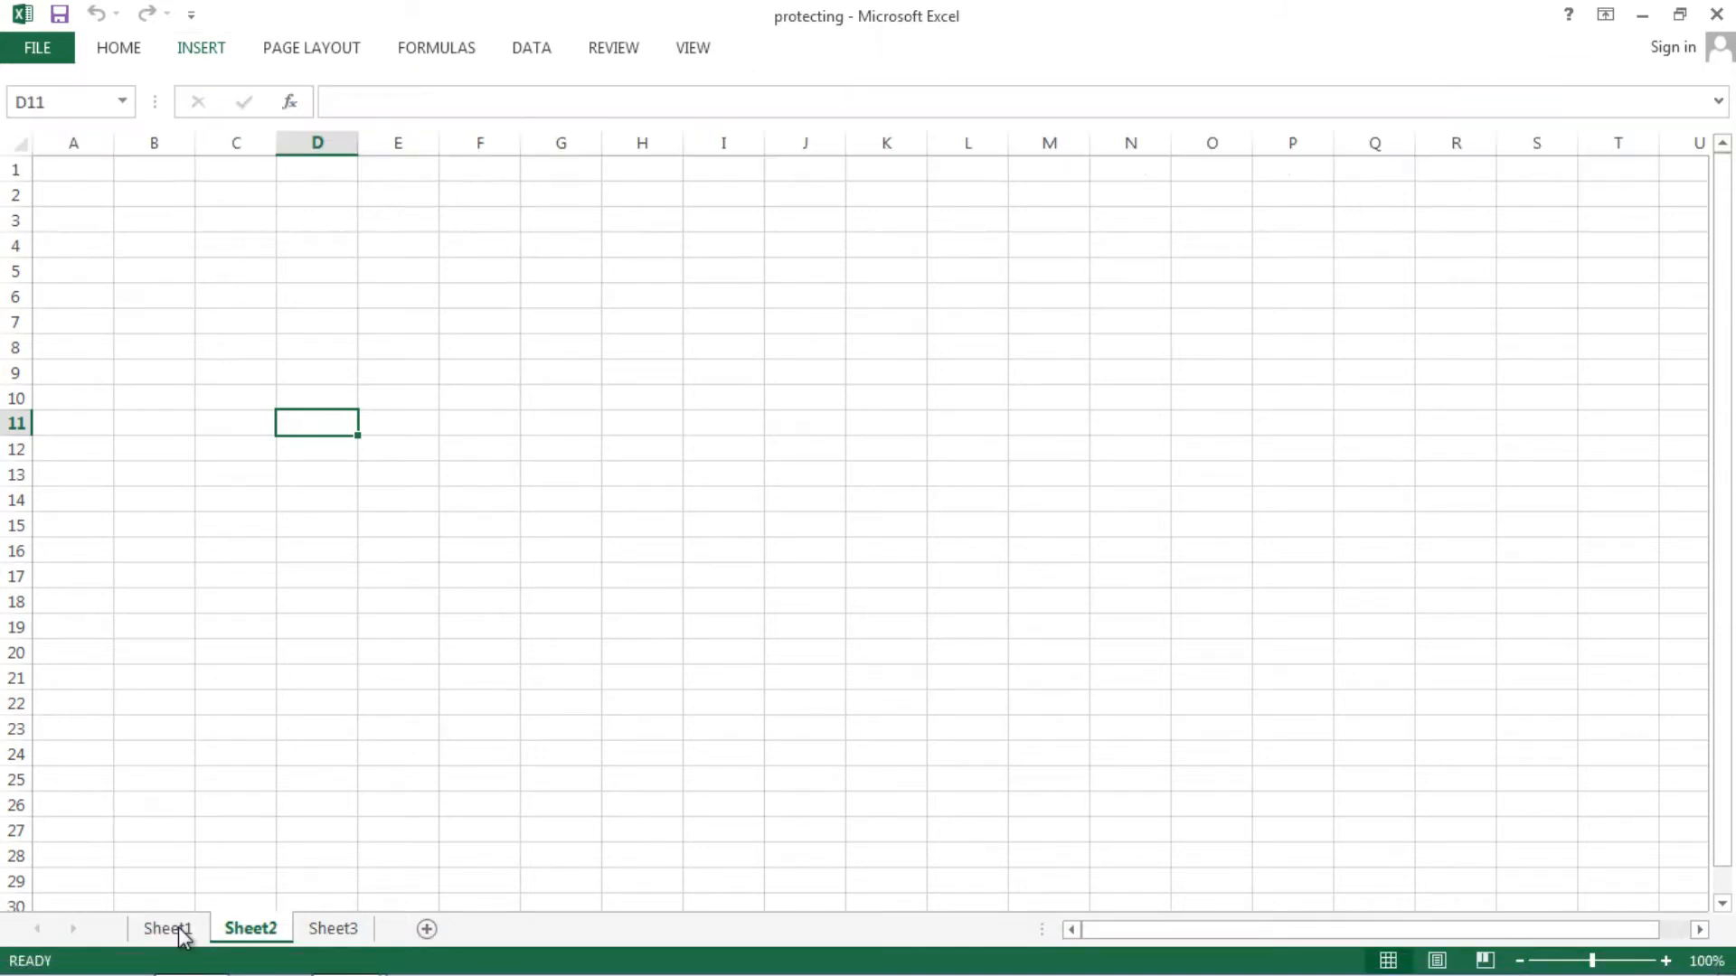
left_click(182, 930)
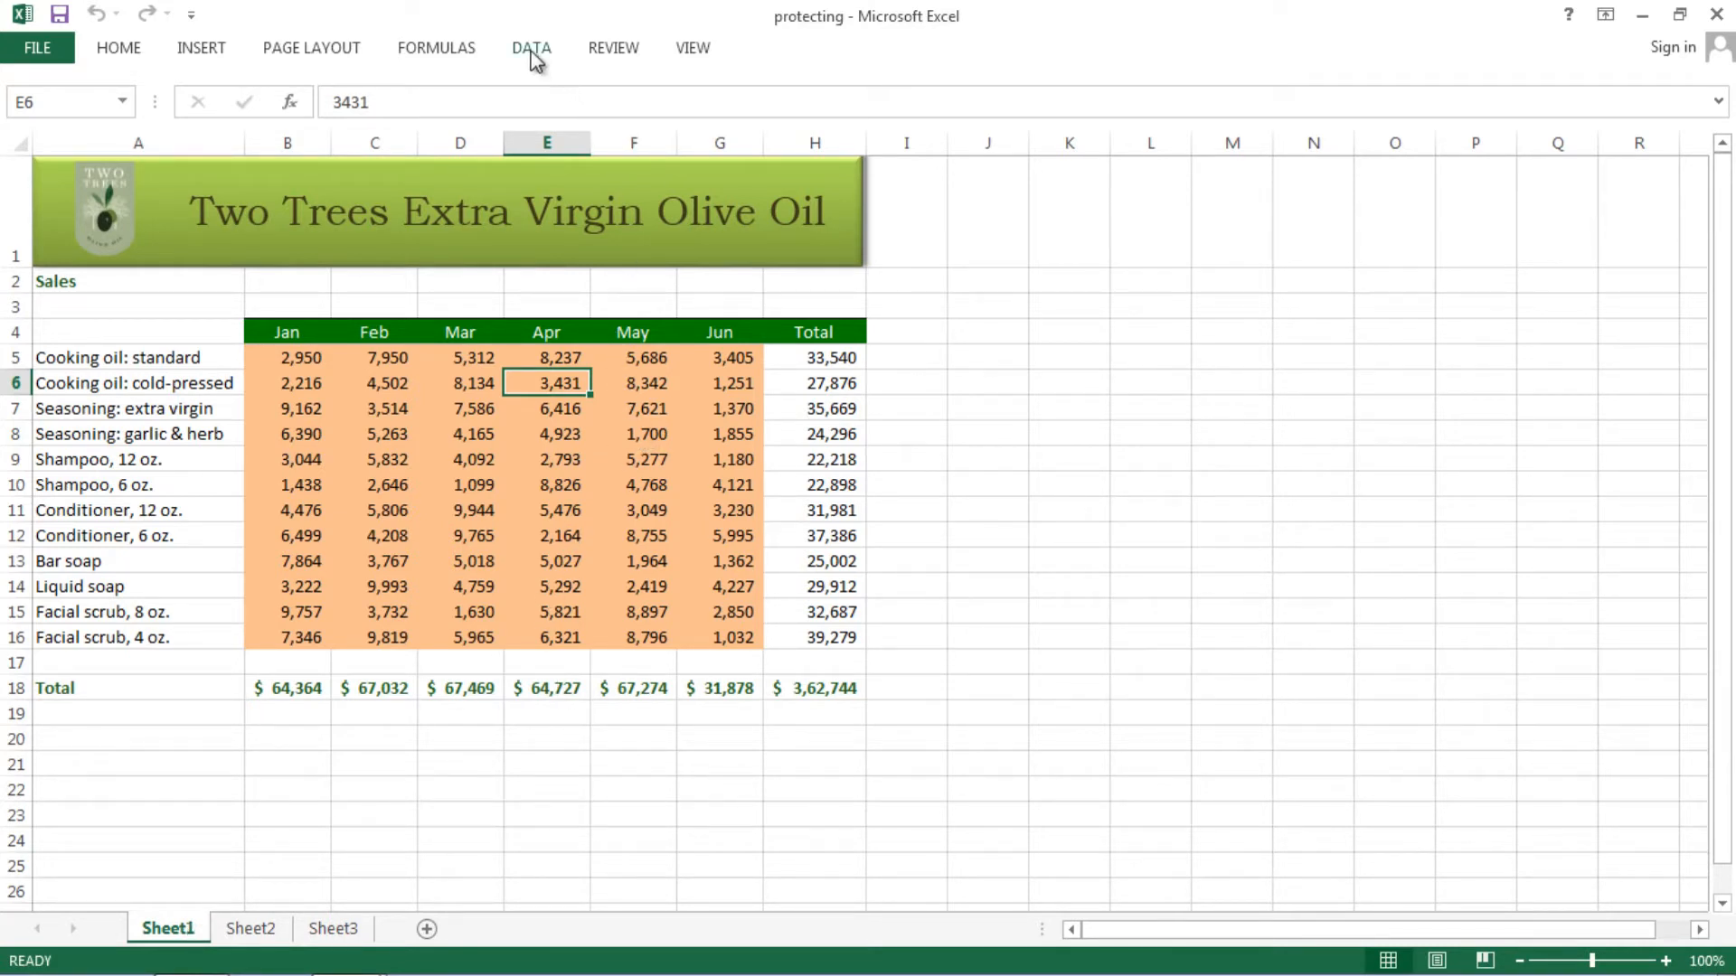
- Test-enter 'fgh' in orange cell E11, undo it to restore 5,476, and save the workbook
left_click(573, 519)
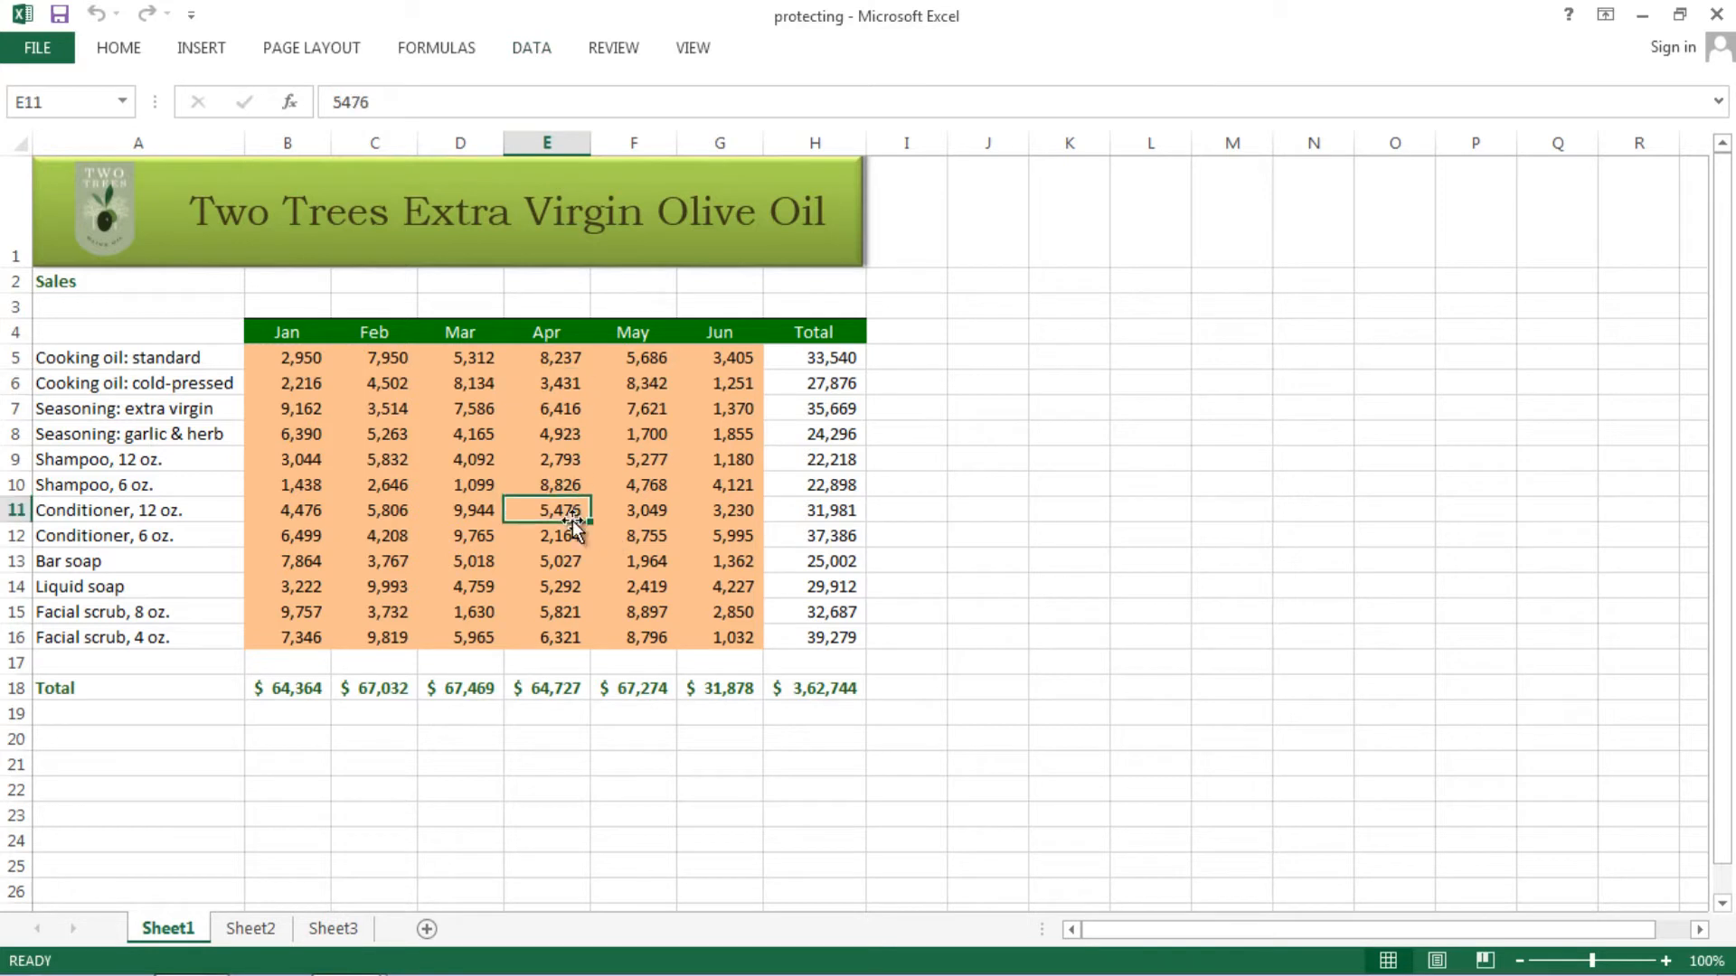
type("fgh")
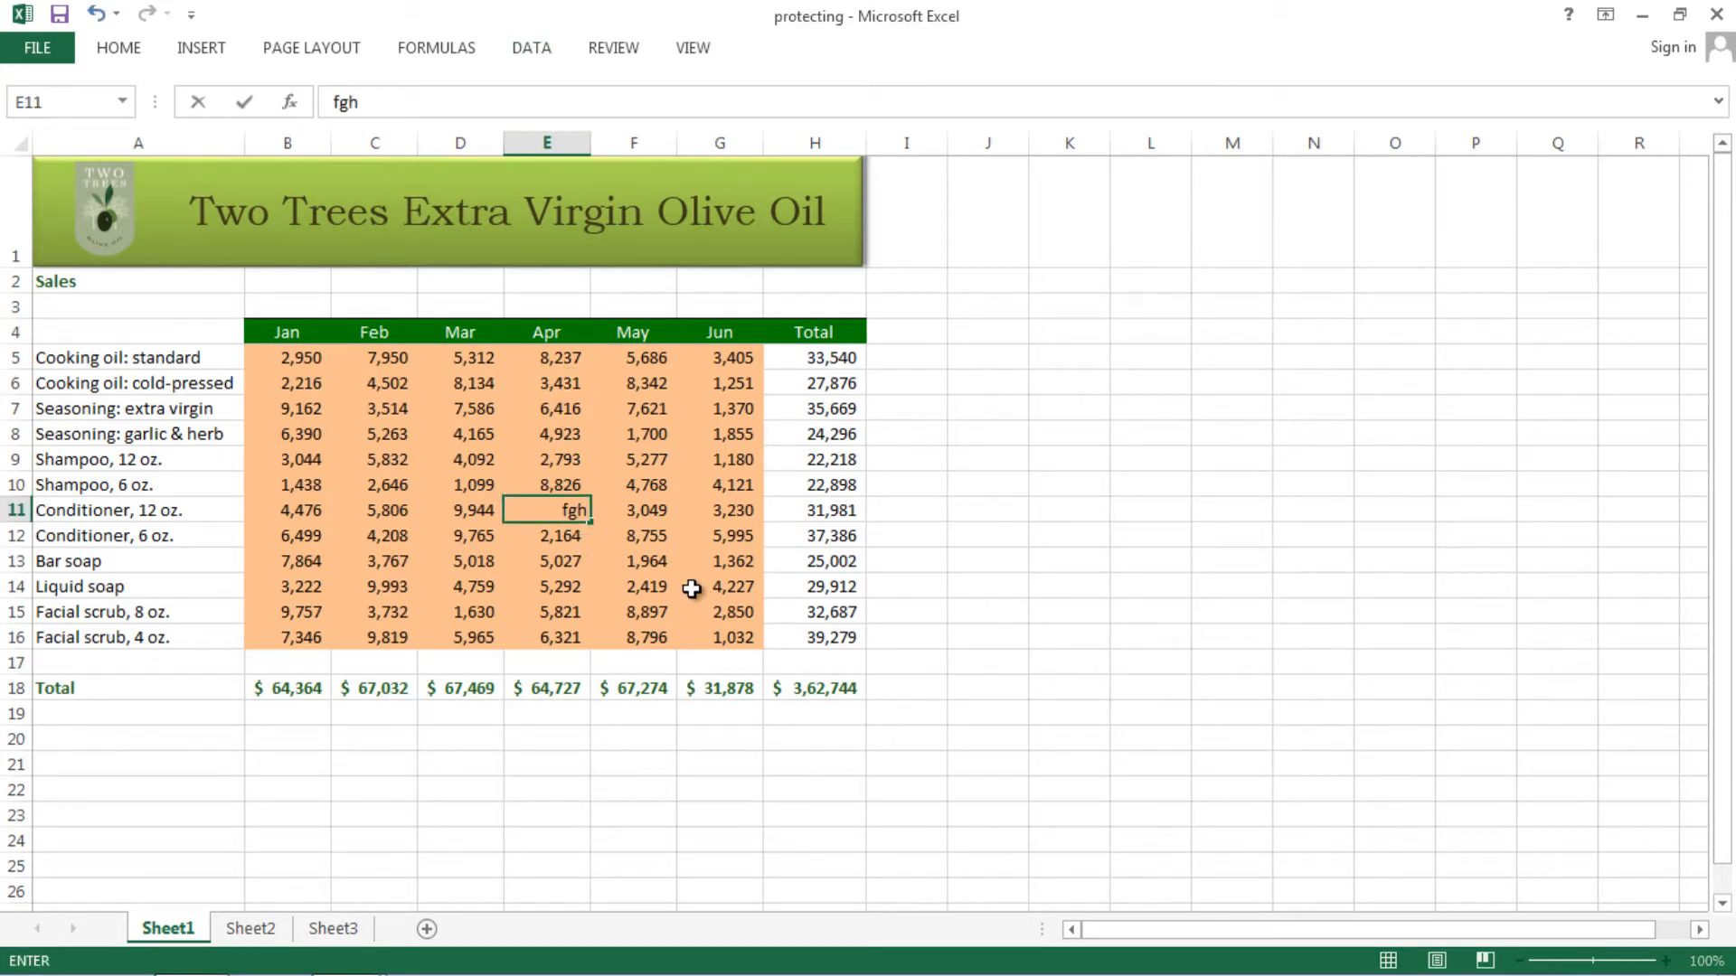
key("Return")
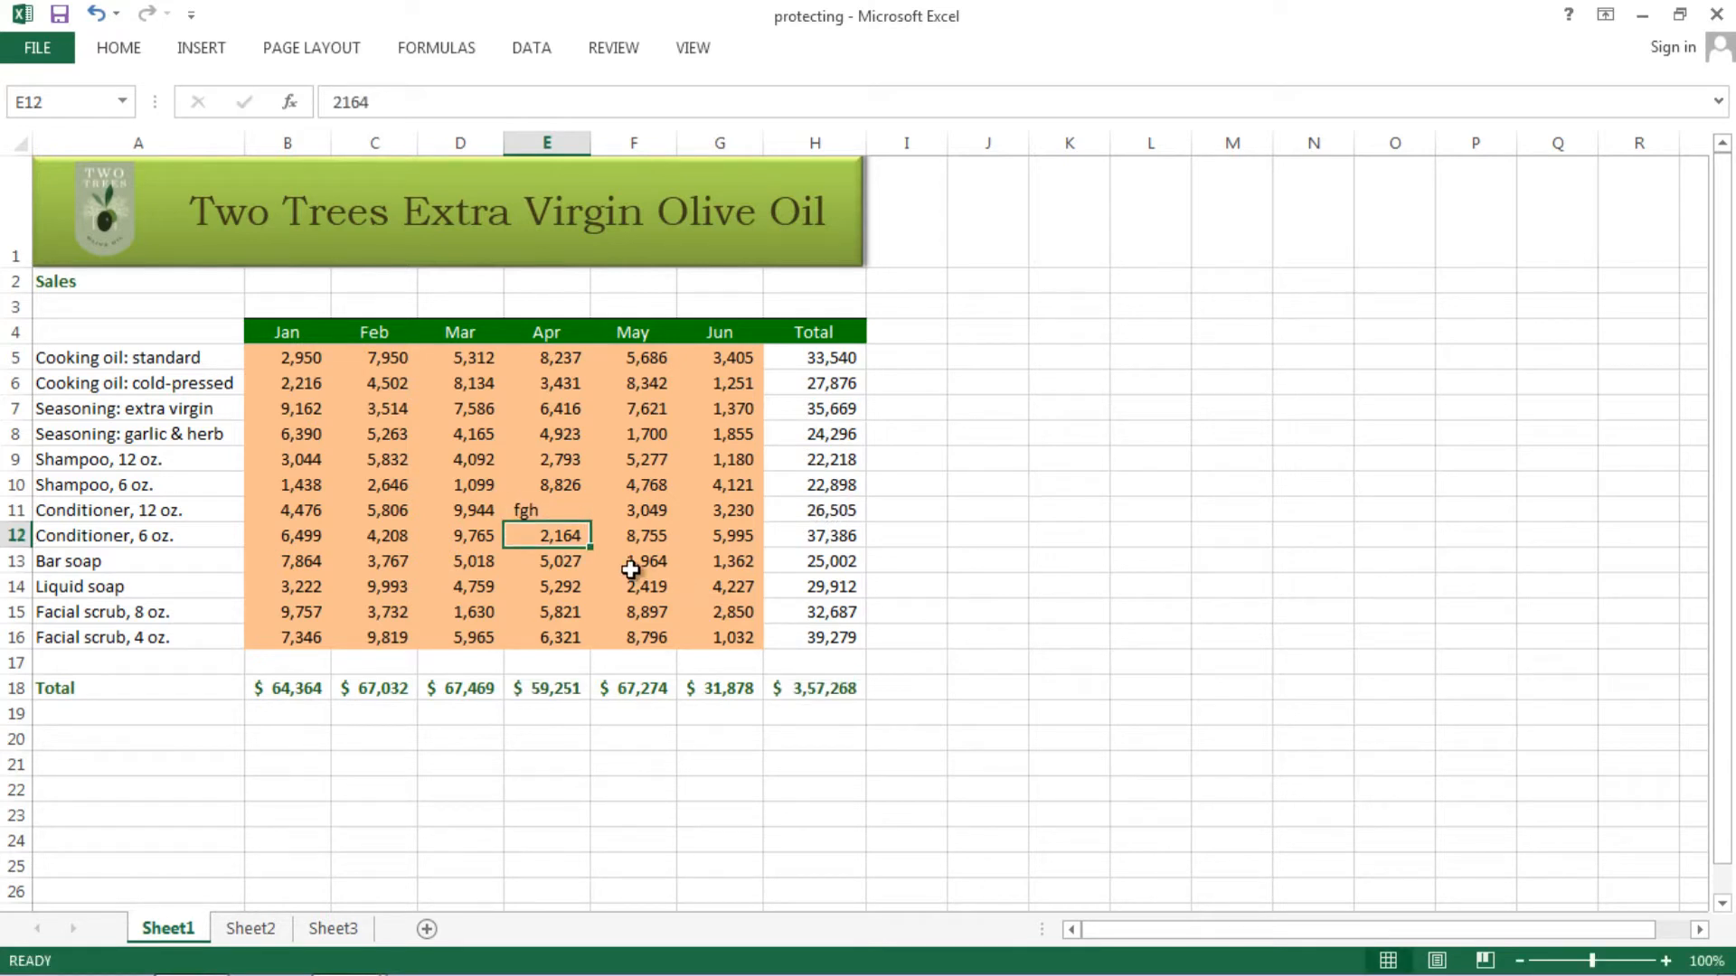
key("ctrl+z")
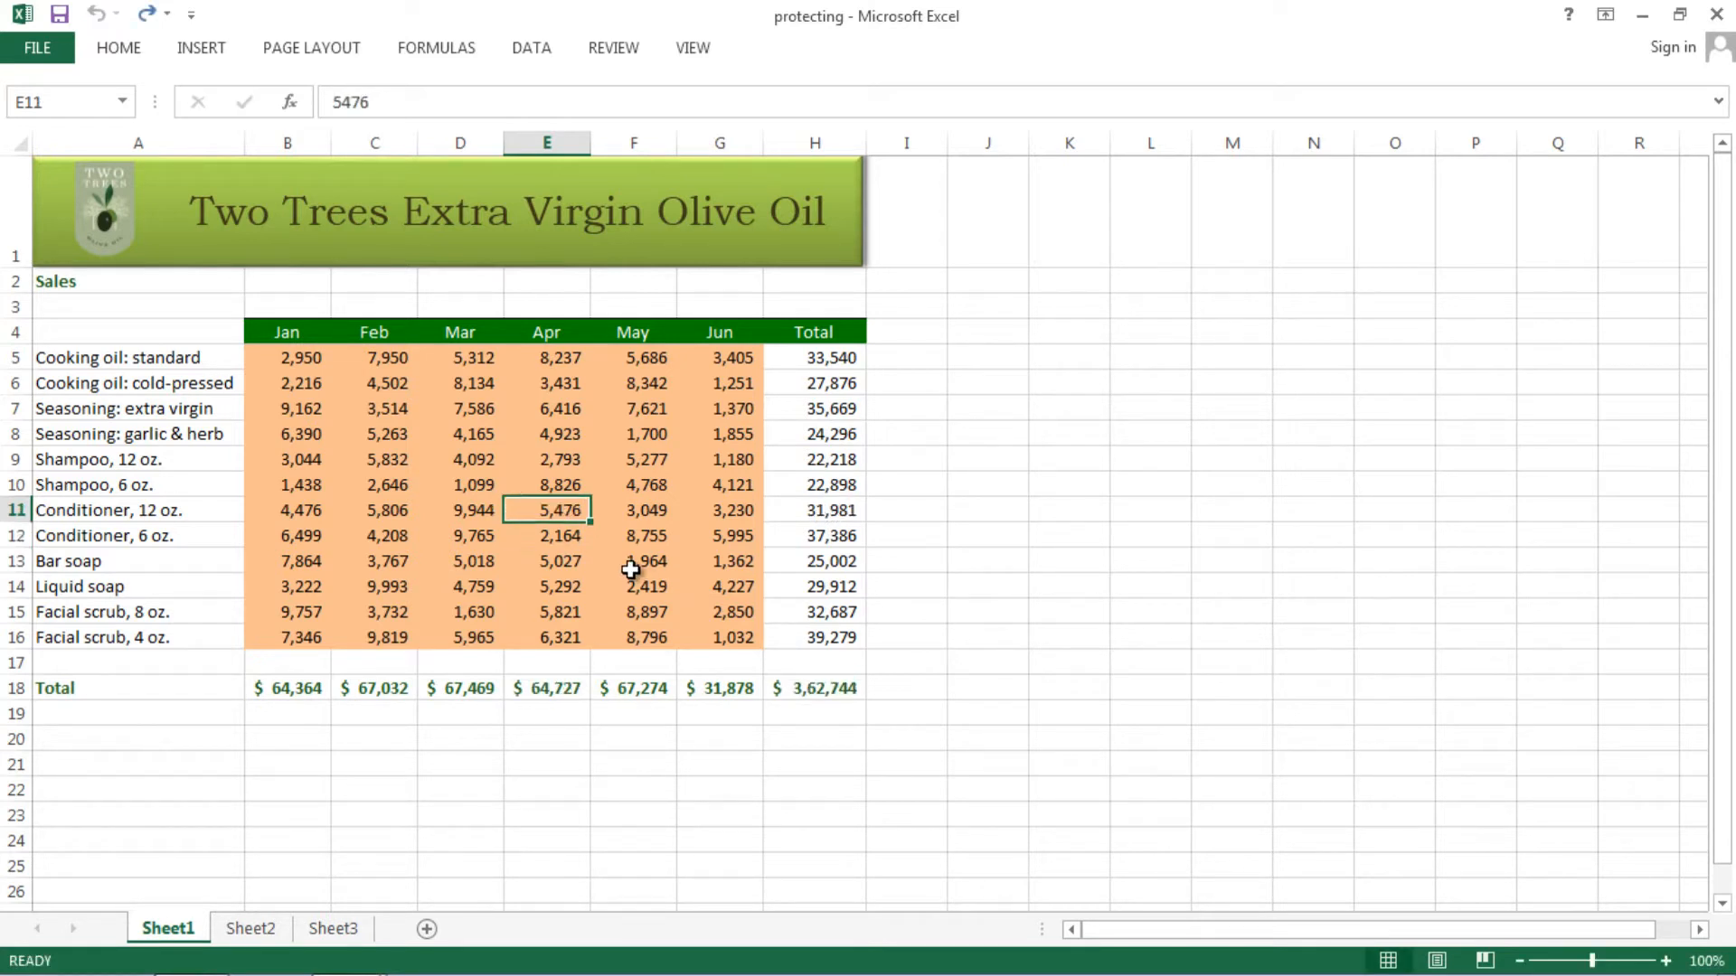
left_click(62, 14)
left_click(127, 51)
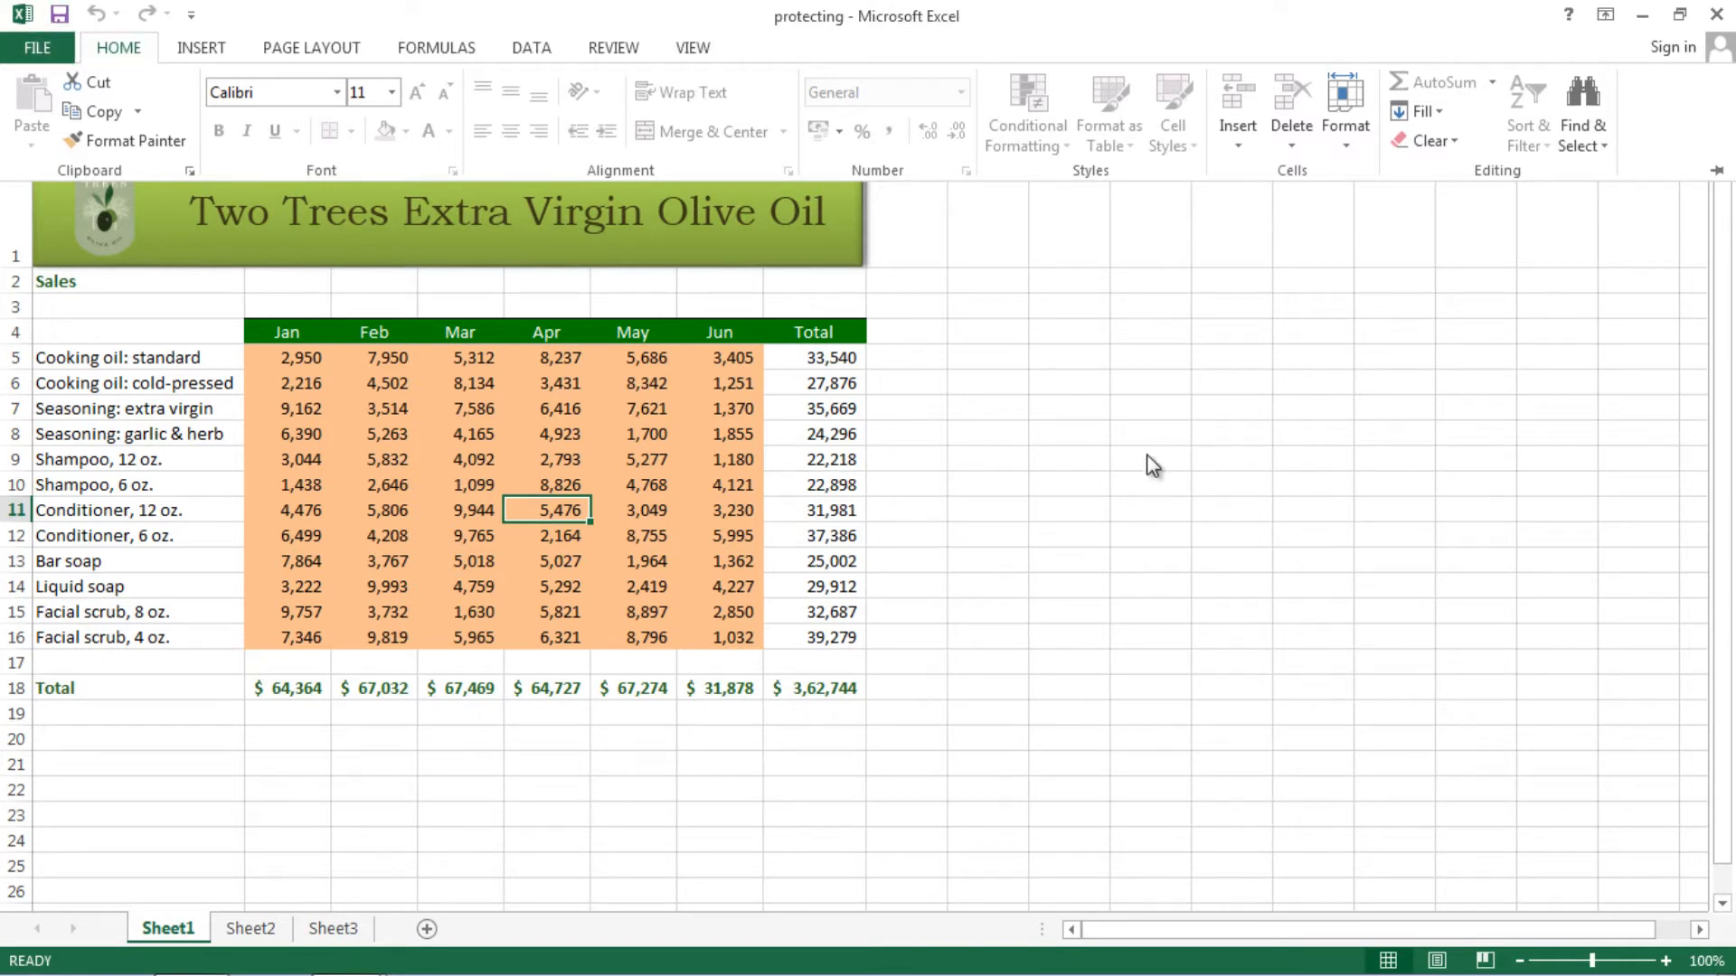
- Enter 7567, then 678, then finally 2342 as Liquid soap's May sales in F14
left_click(1021, 518)
key("F2")
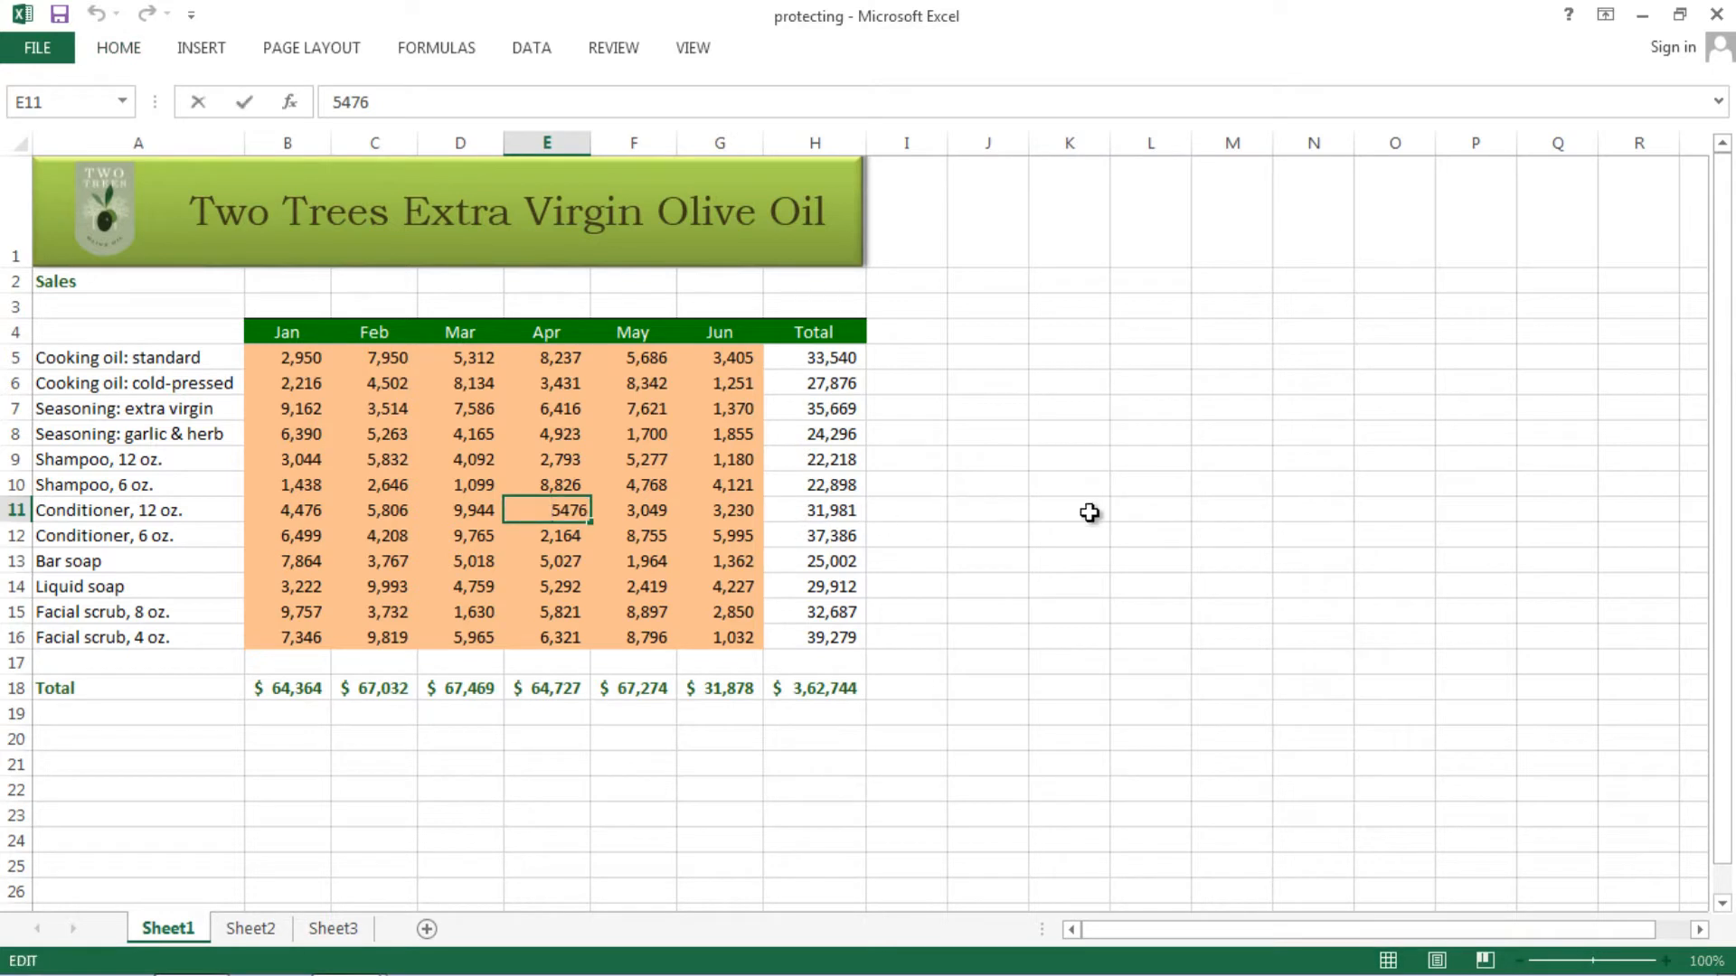
key("Escape")
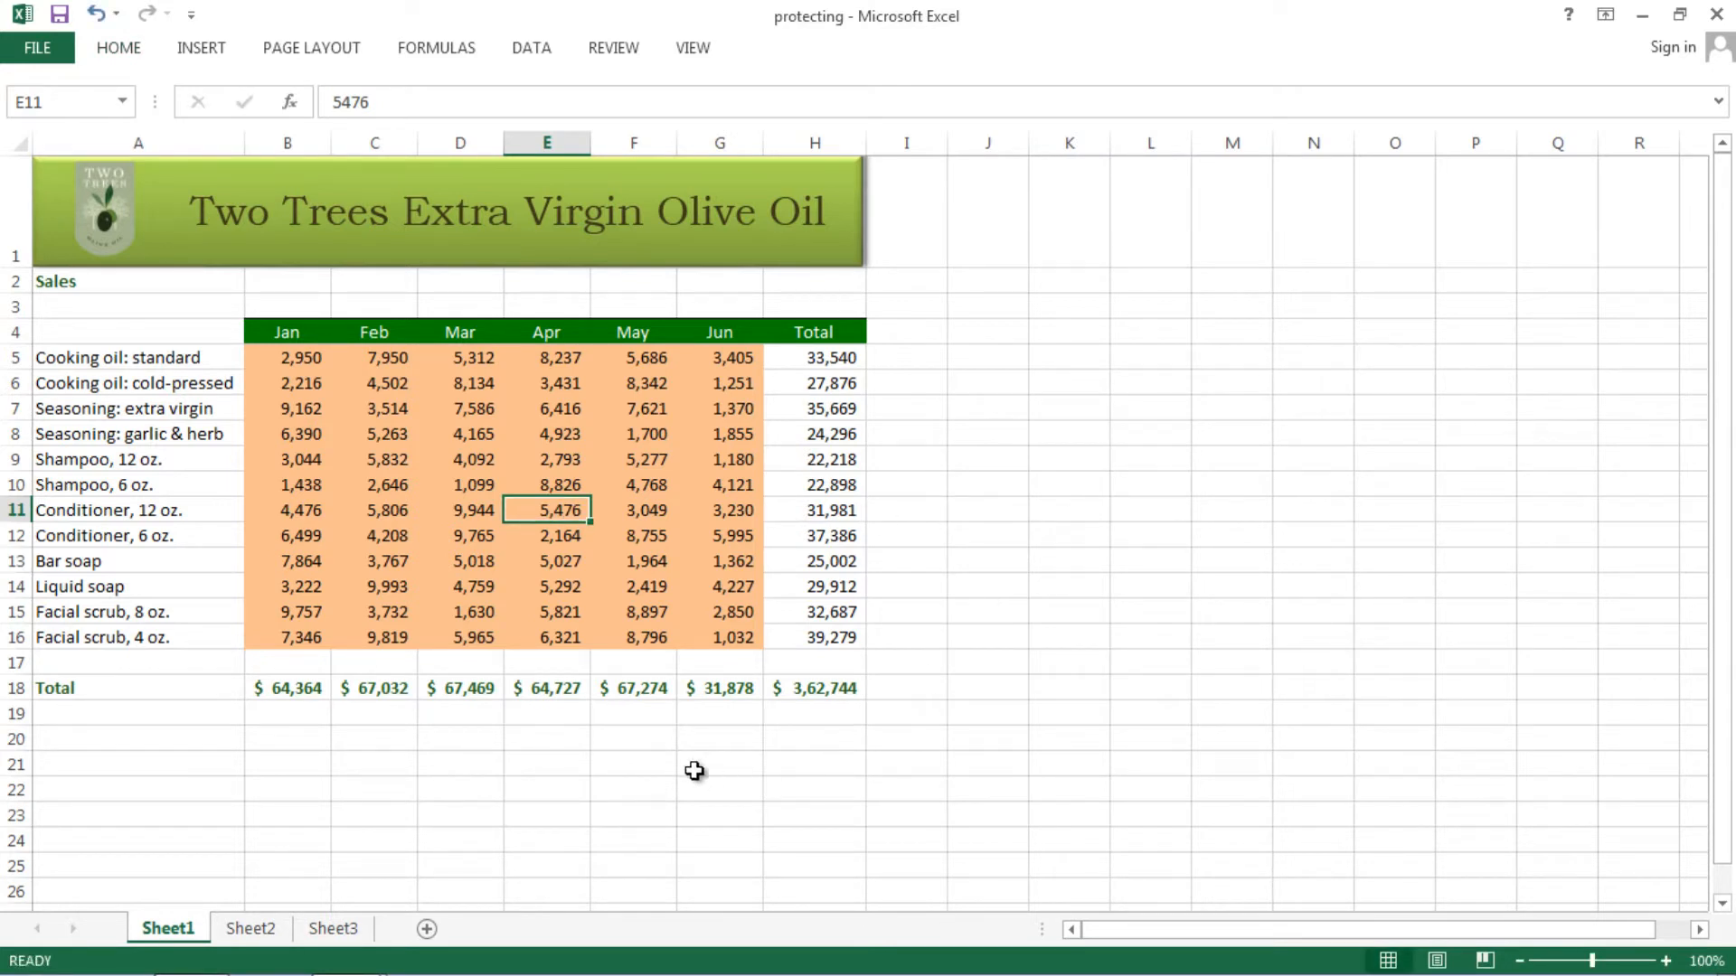
left_click(633, 586)
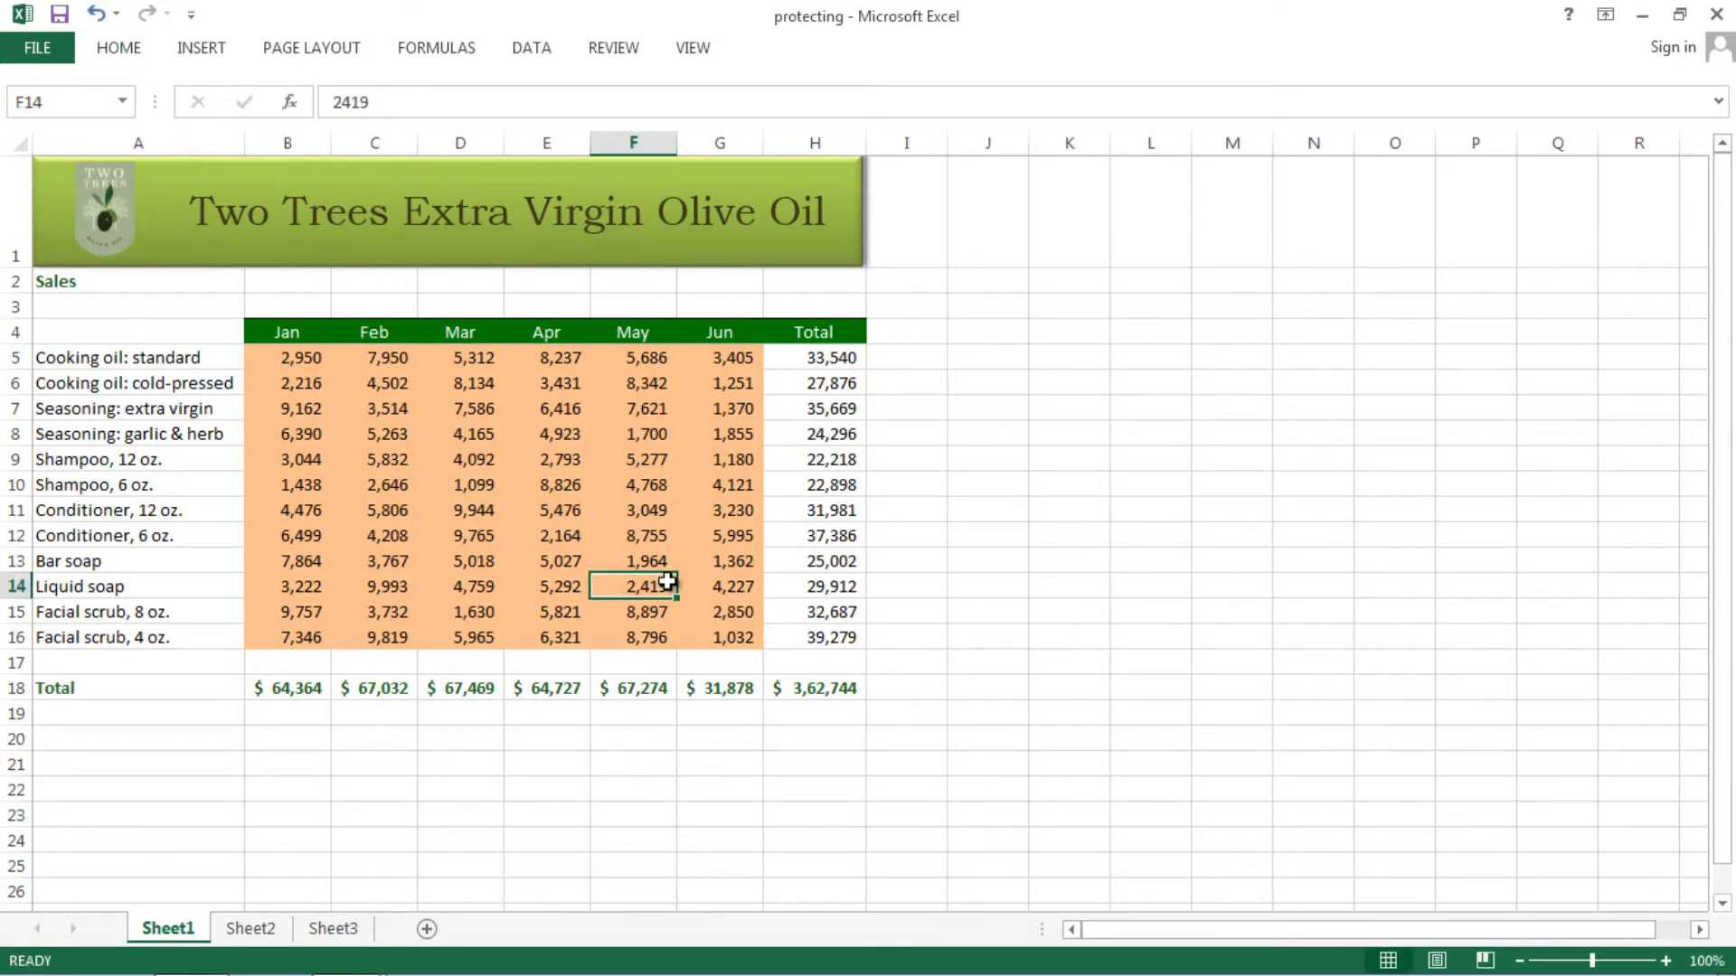
type("7567")
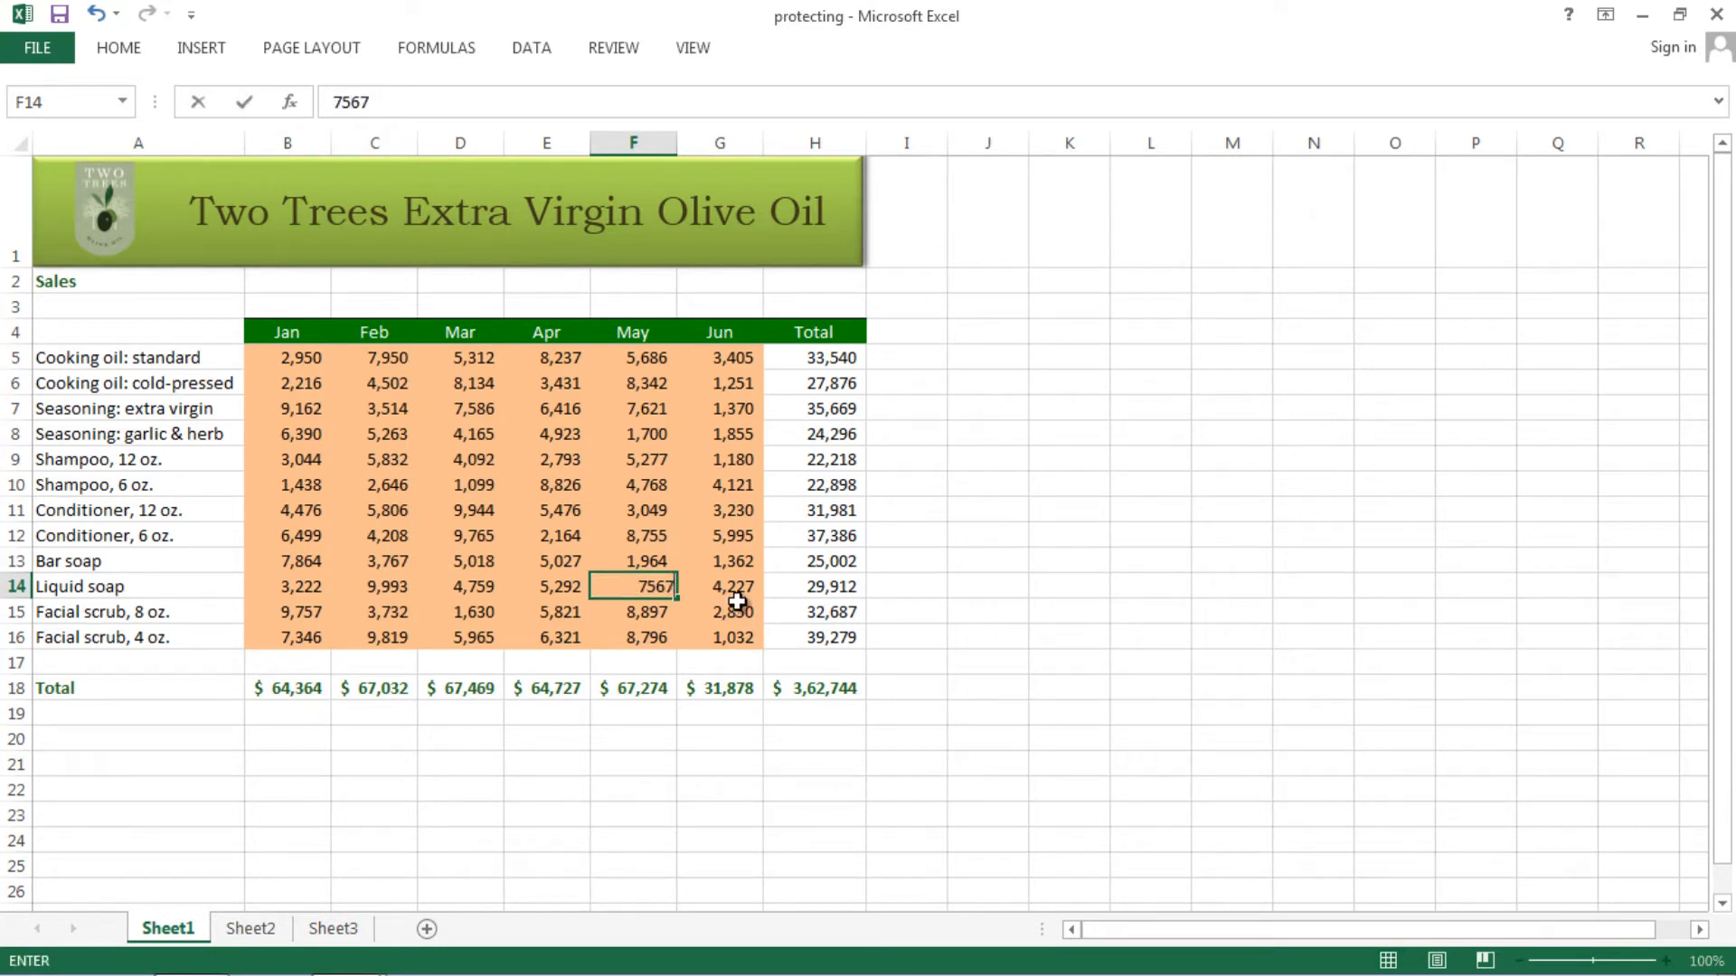
key("ctrl+Return")
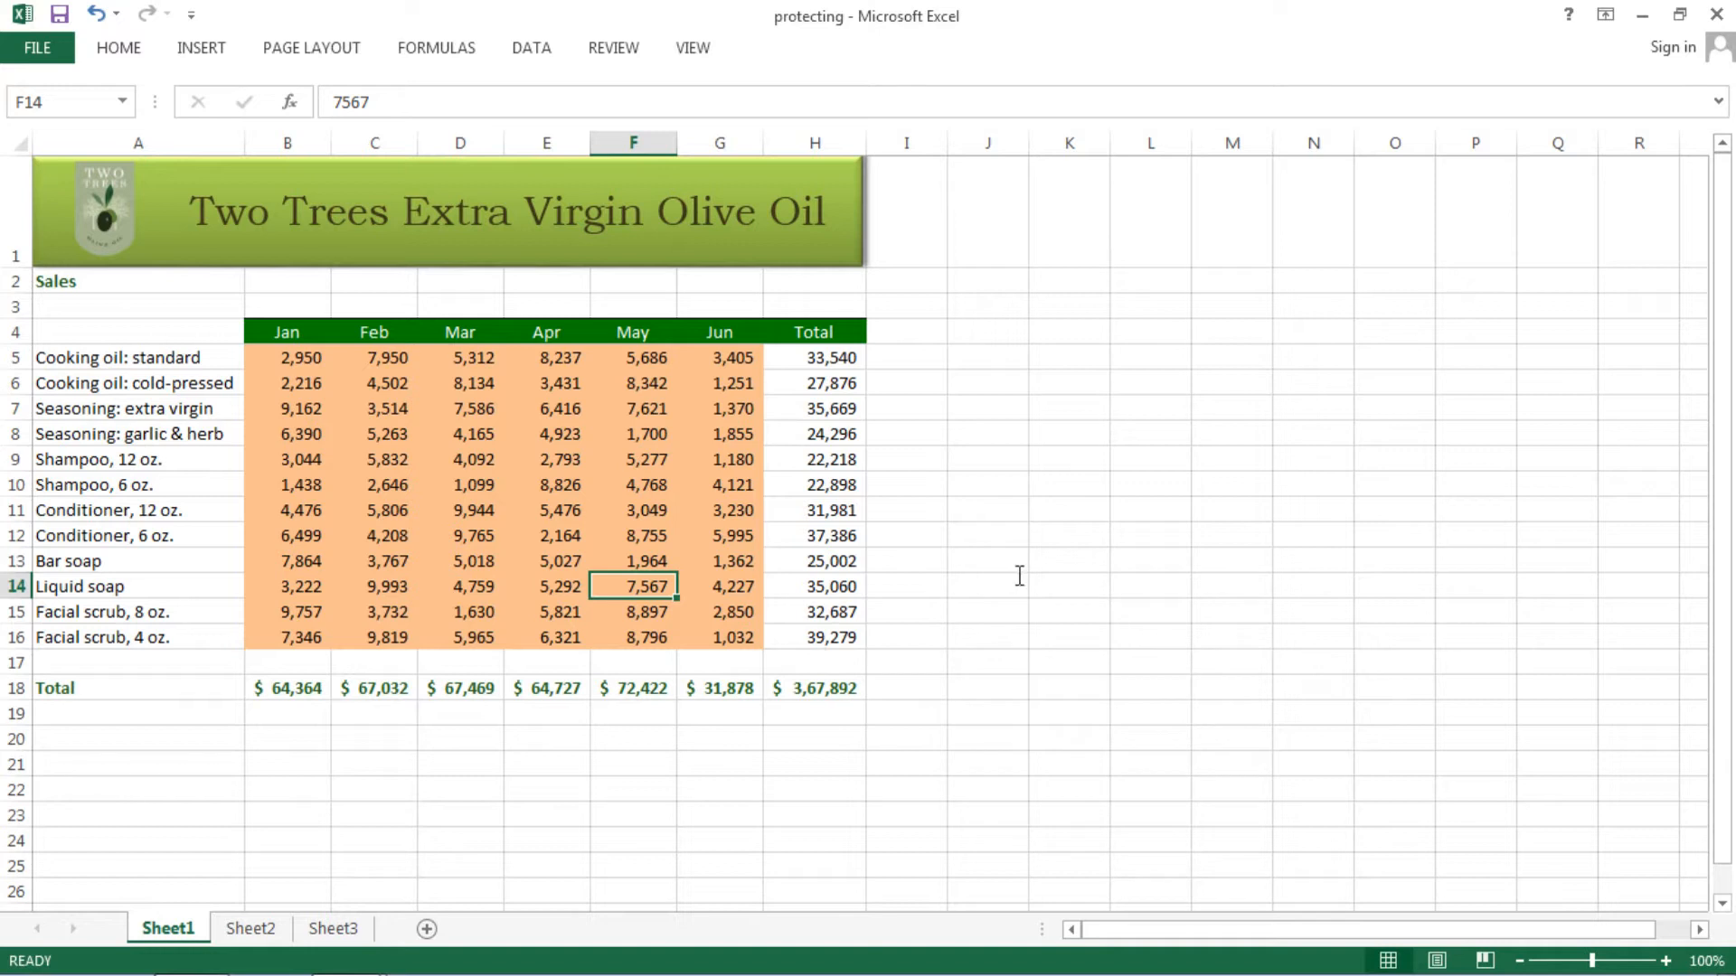
type("678")
key("ctrl+Return")
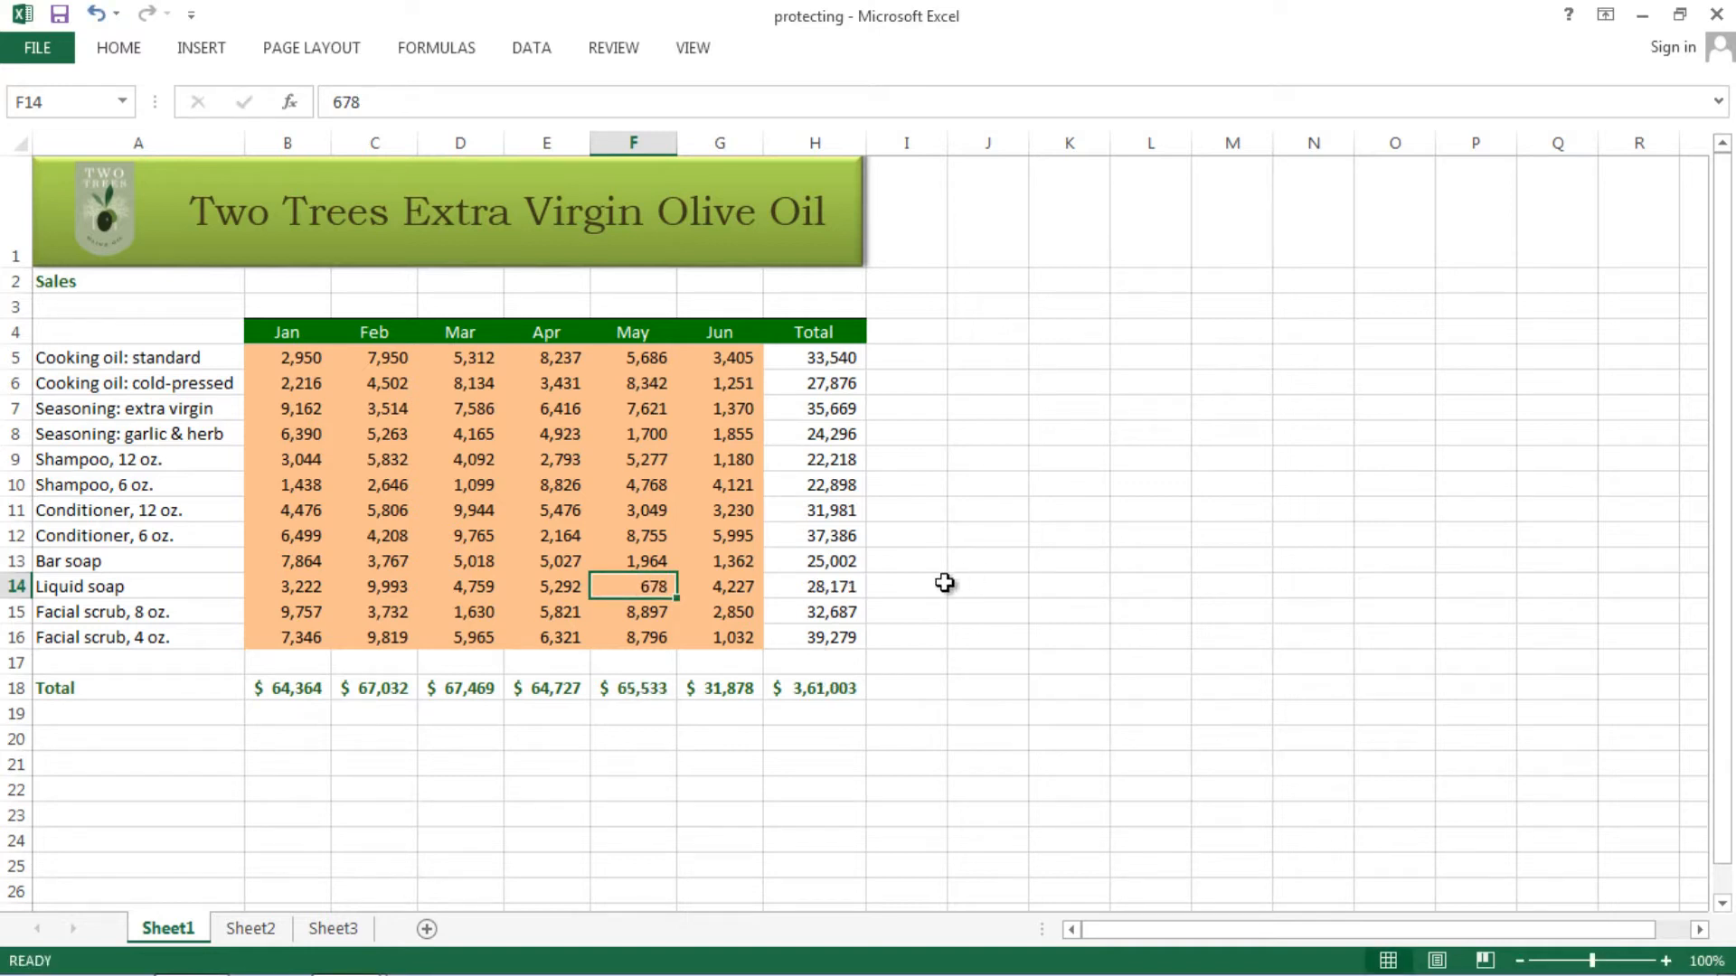
type("2342")
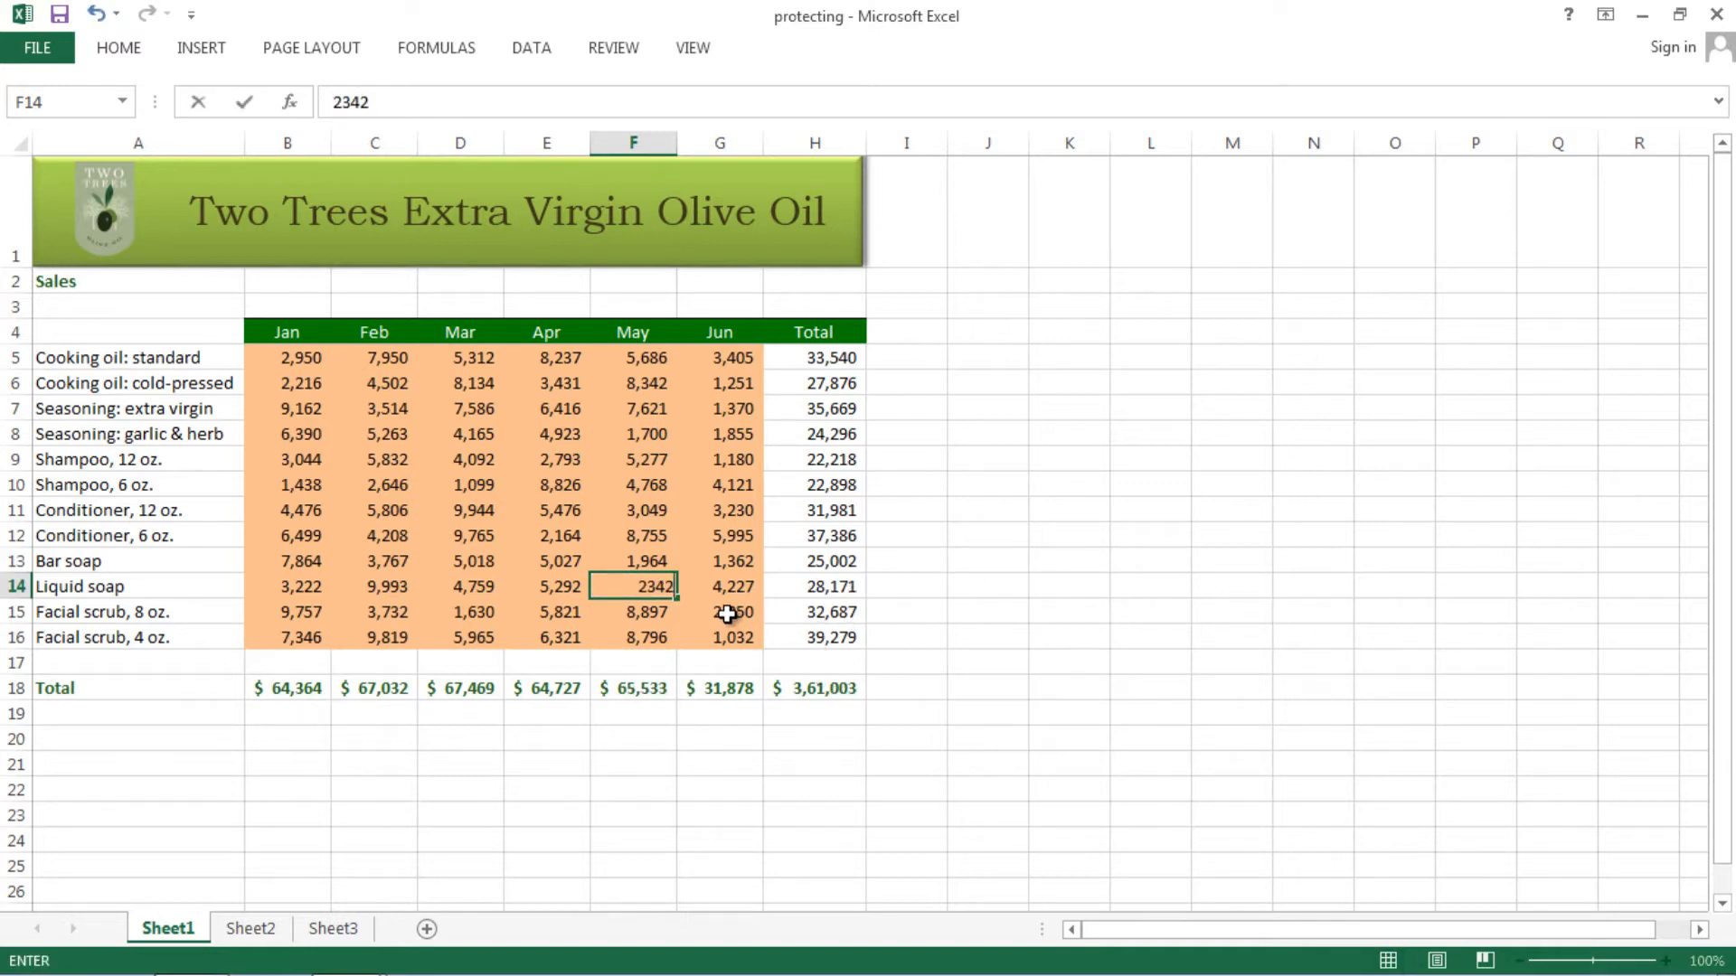
key("ctrl+Return")
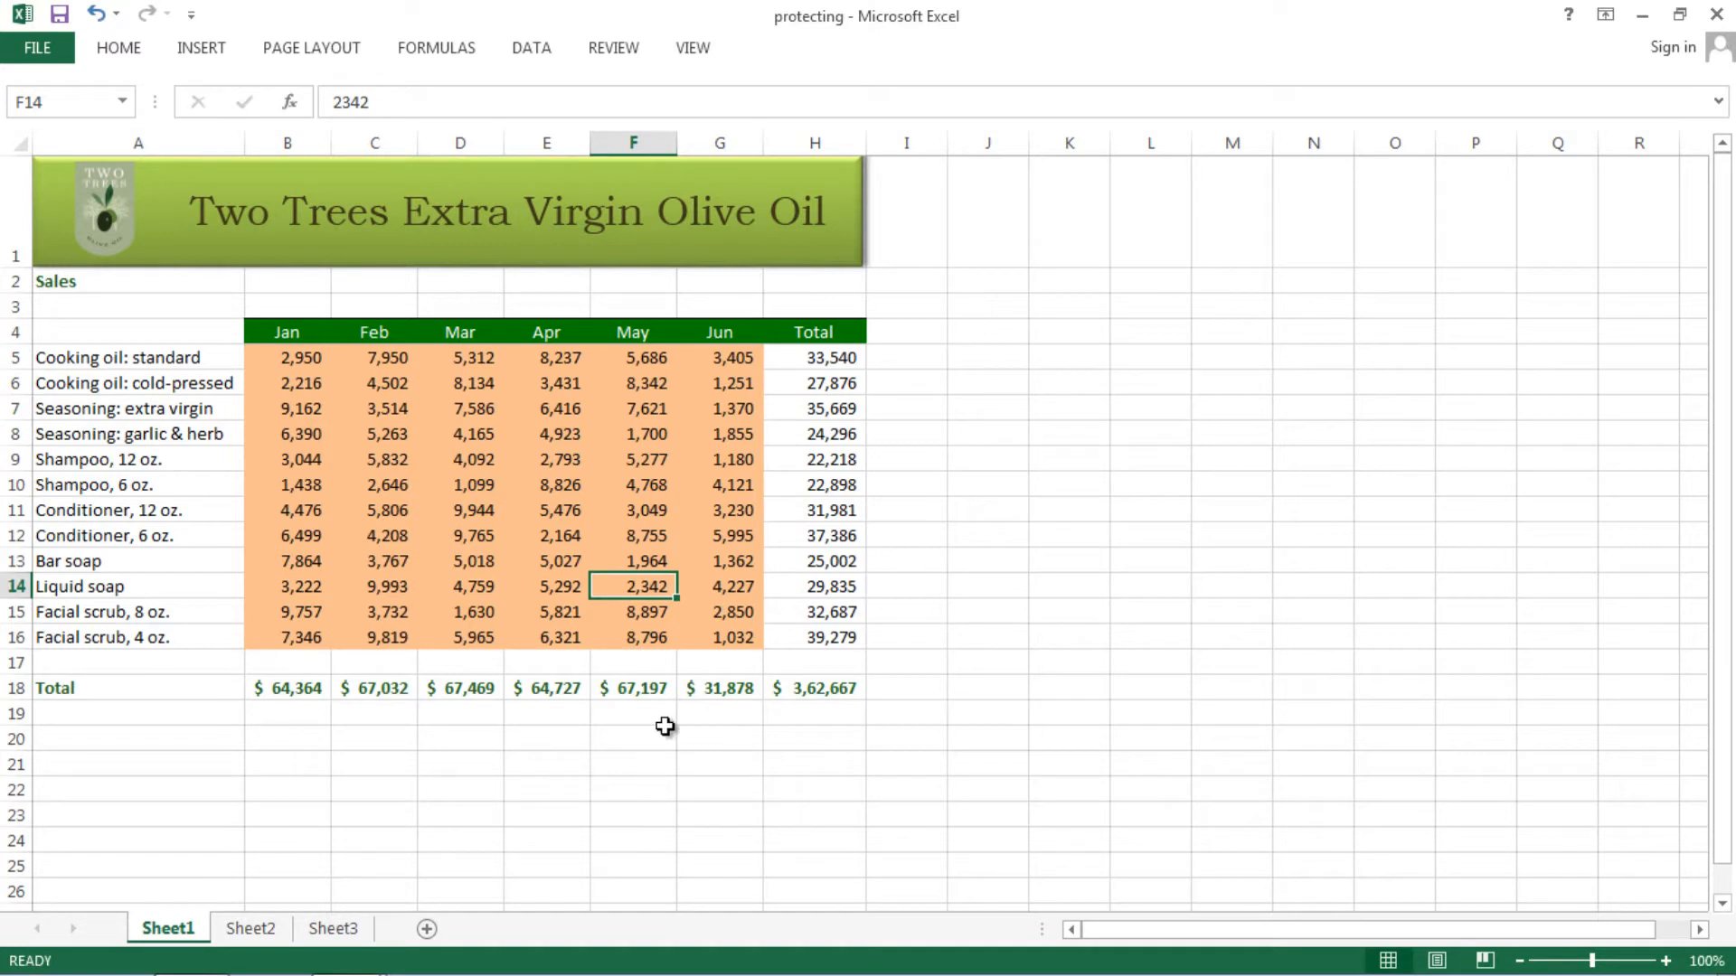
- Check the Jan figures in B6 to B14 are editable without changing them
left_click(288, 364)
left_click_drag(276, 385, 279, 410)
left_click(287, 482)
left_click(299, 585)
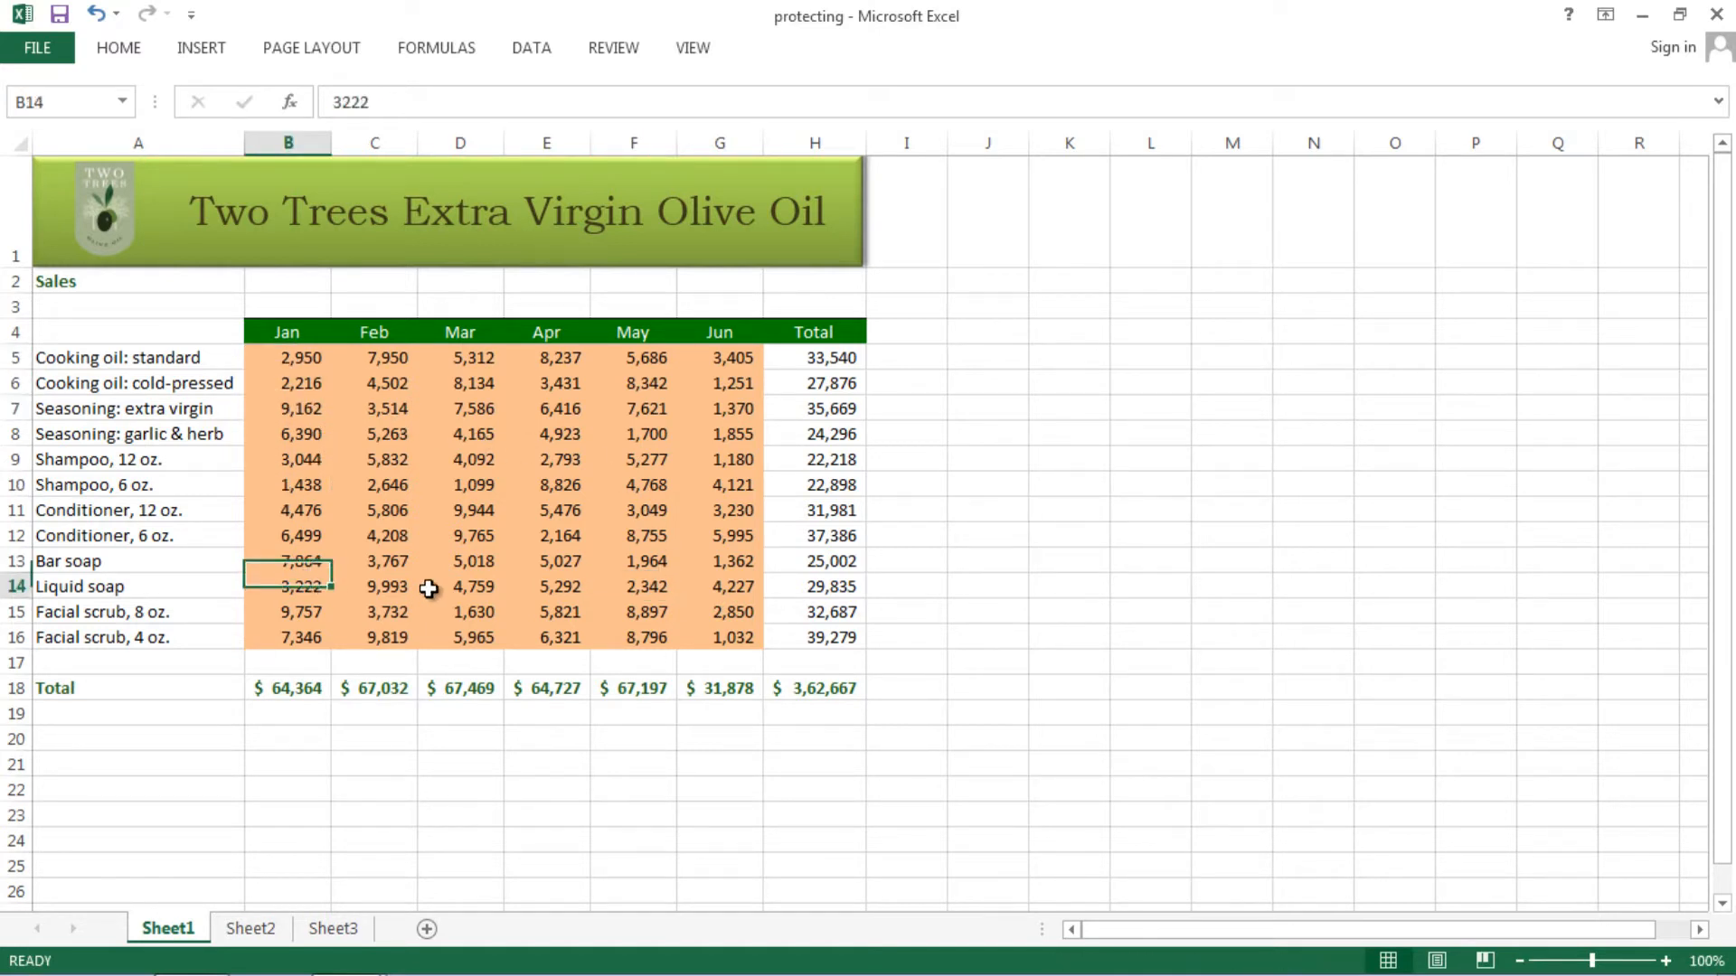
key("F2")
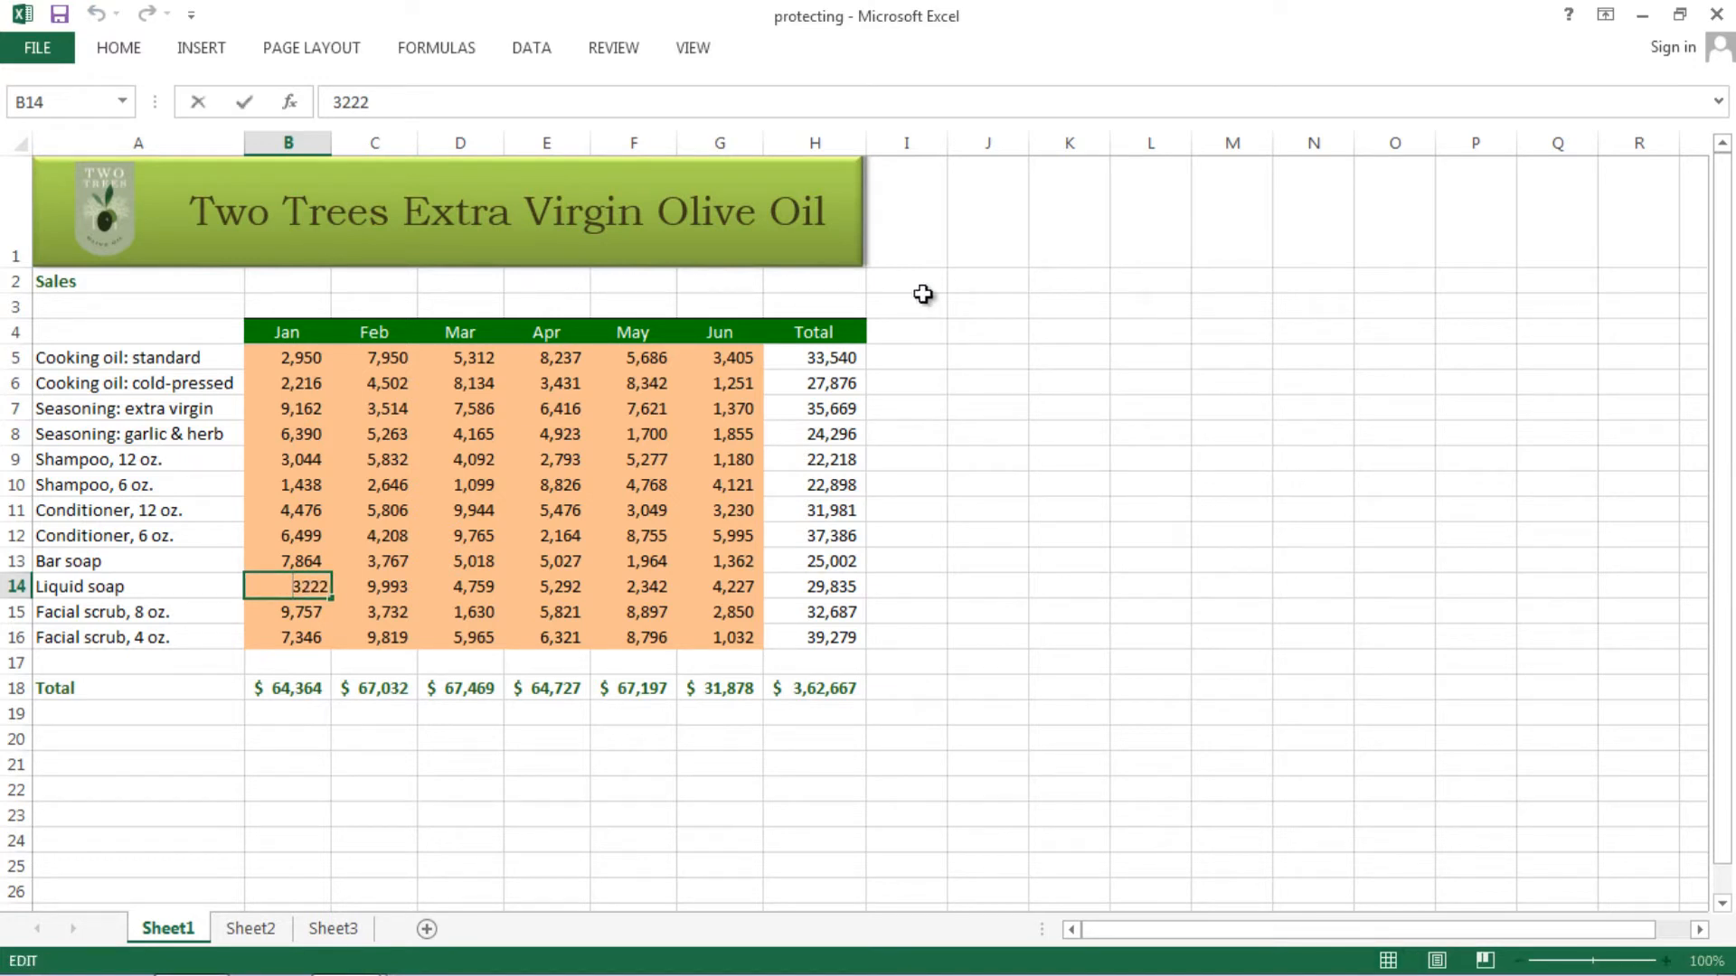
key("Escape")
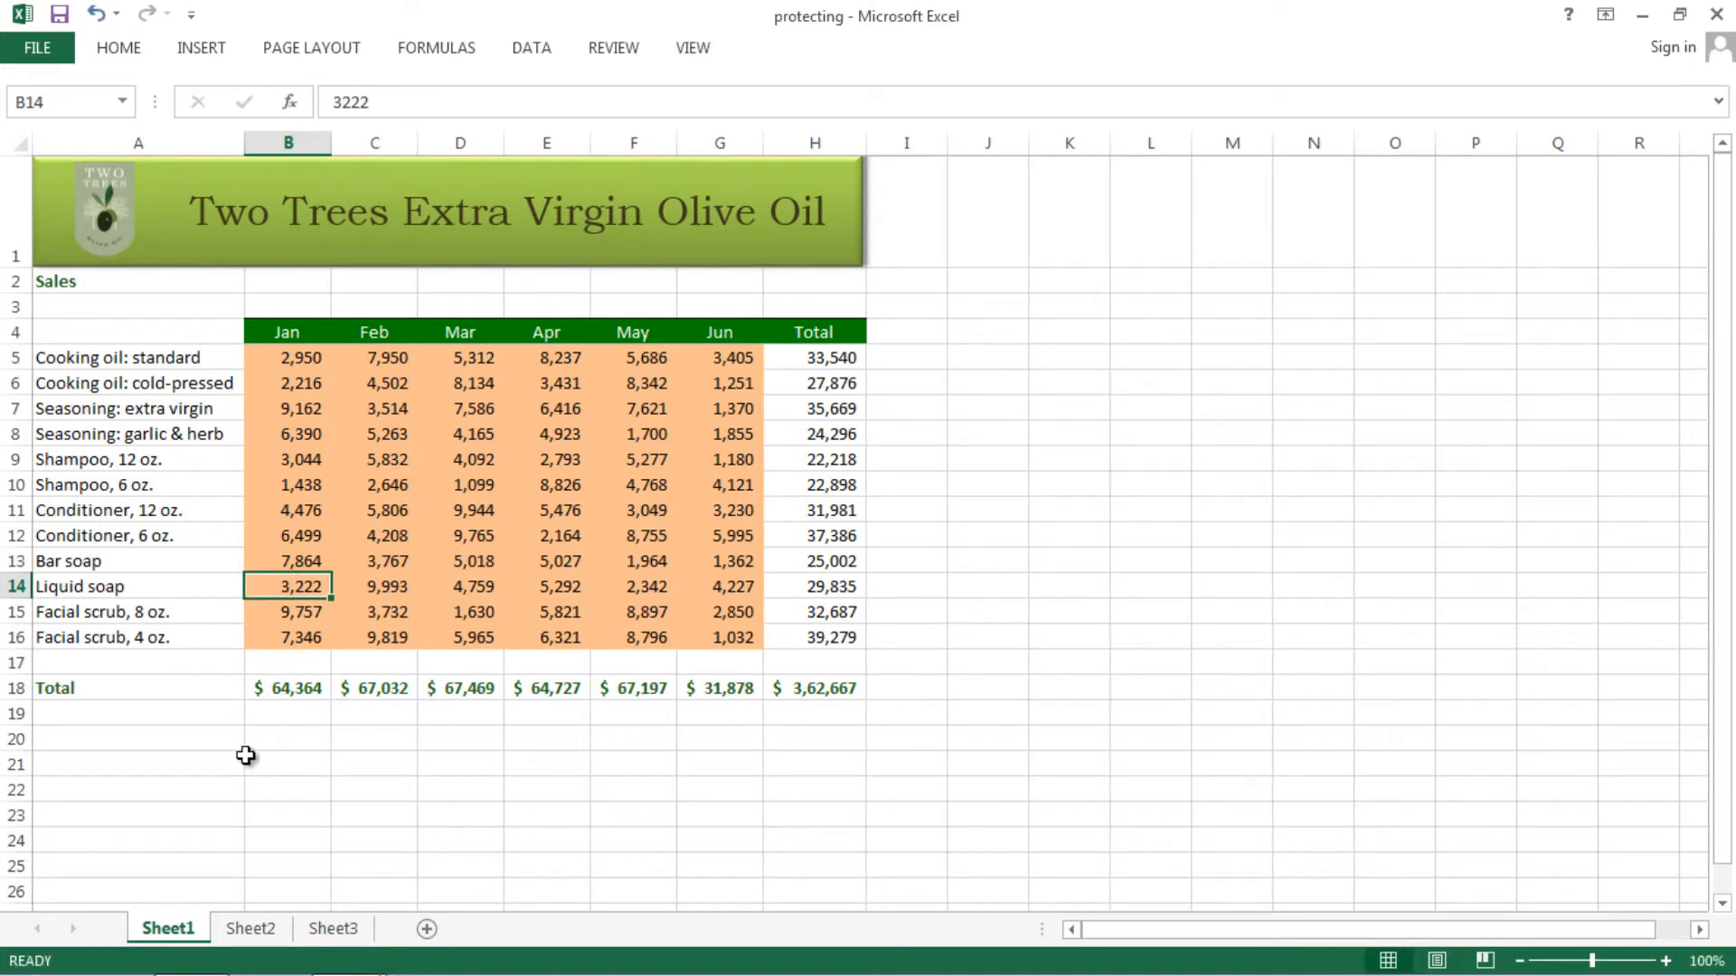
left_click_drag(262, 589, 286, 563)
left_click(369, 441)
left_click(633, 462)
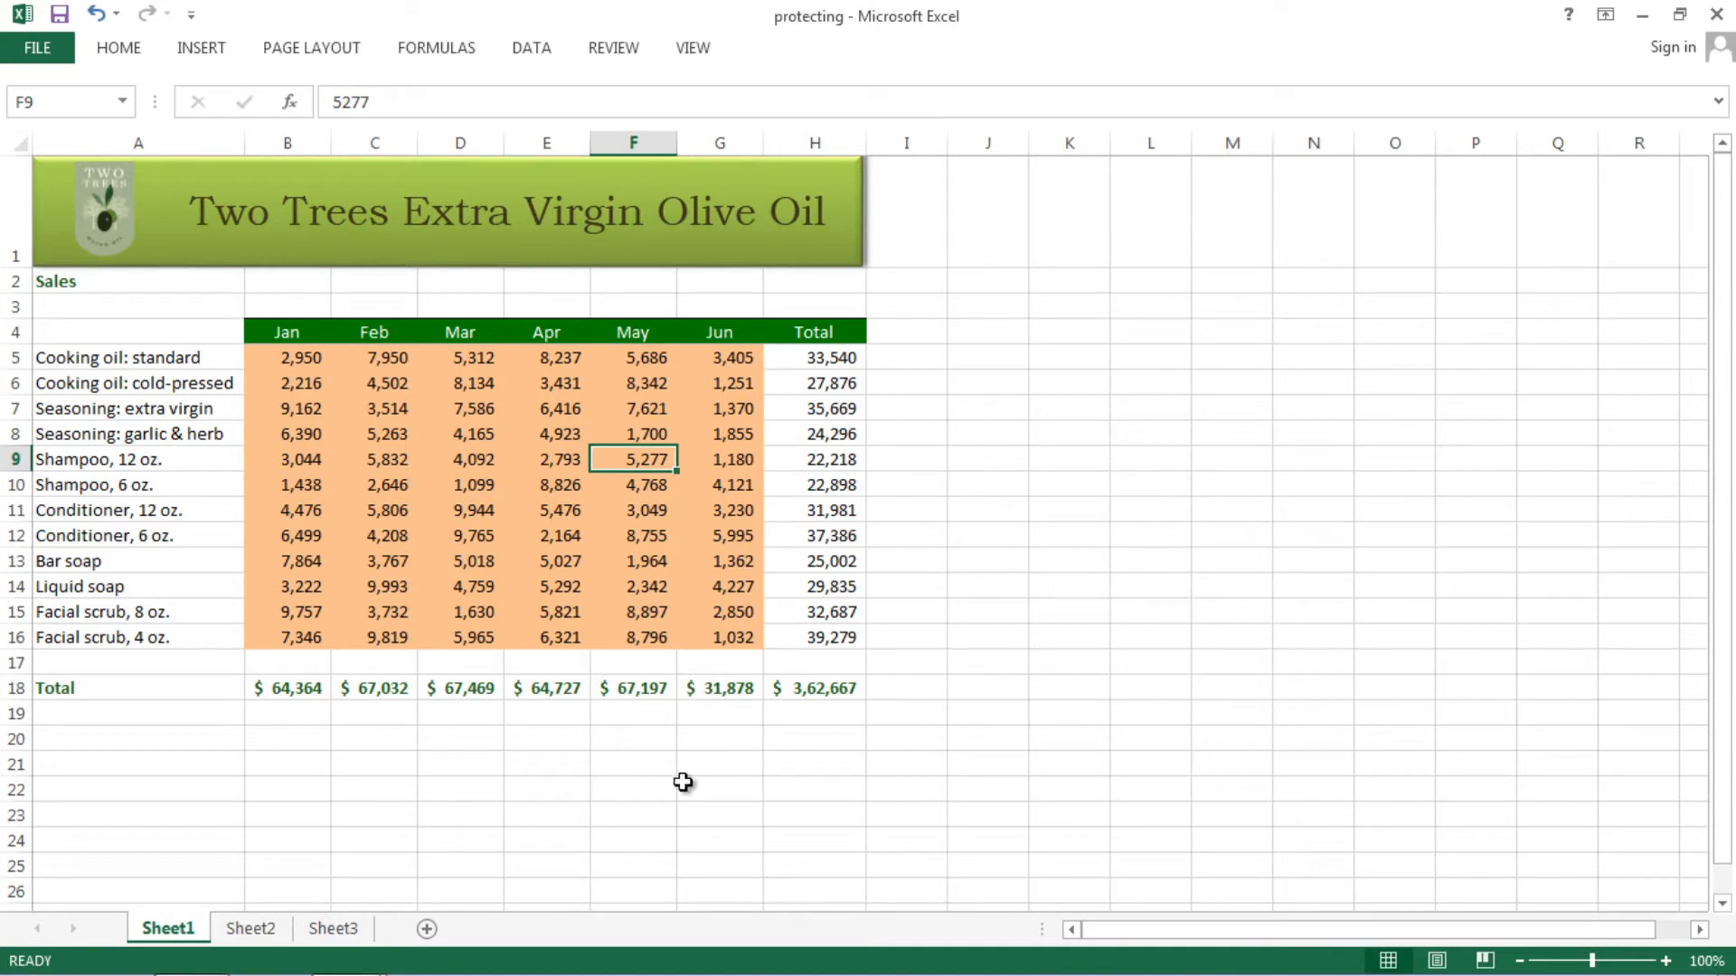
- On Sheet2 enter 'fghjg' in I15 and 'tgedrfg' in F9, then go back to Sheet1
left_click(261, 929)
left_click(734, 529)
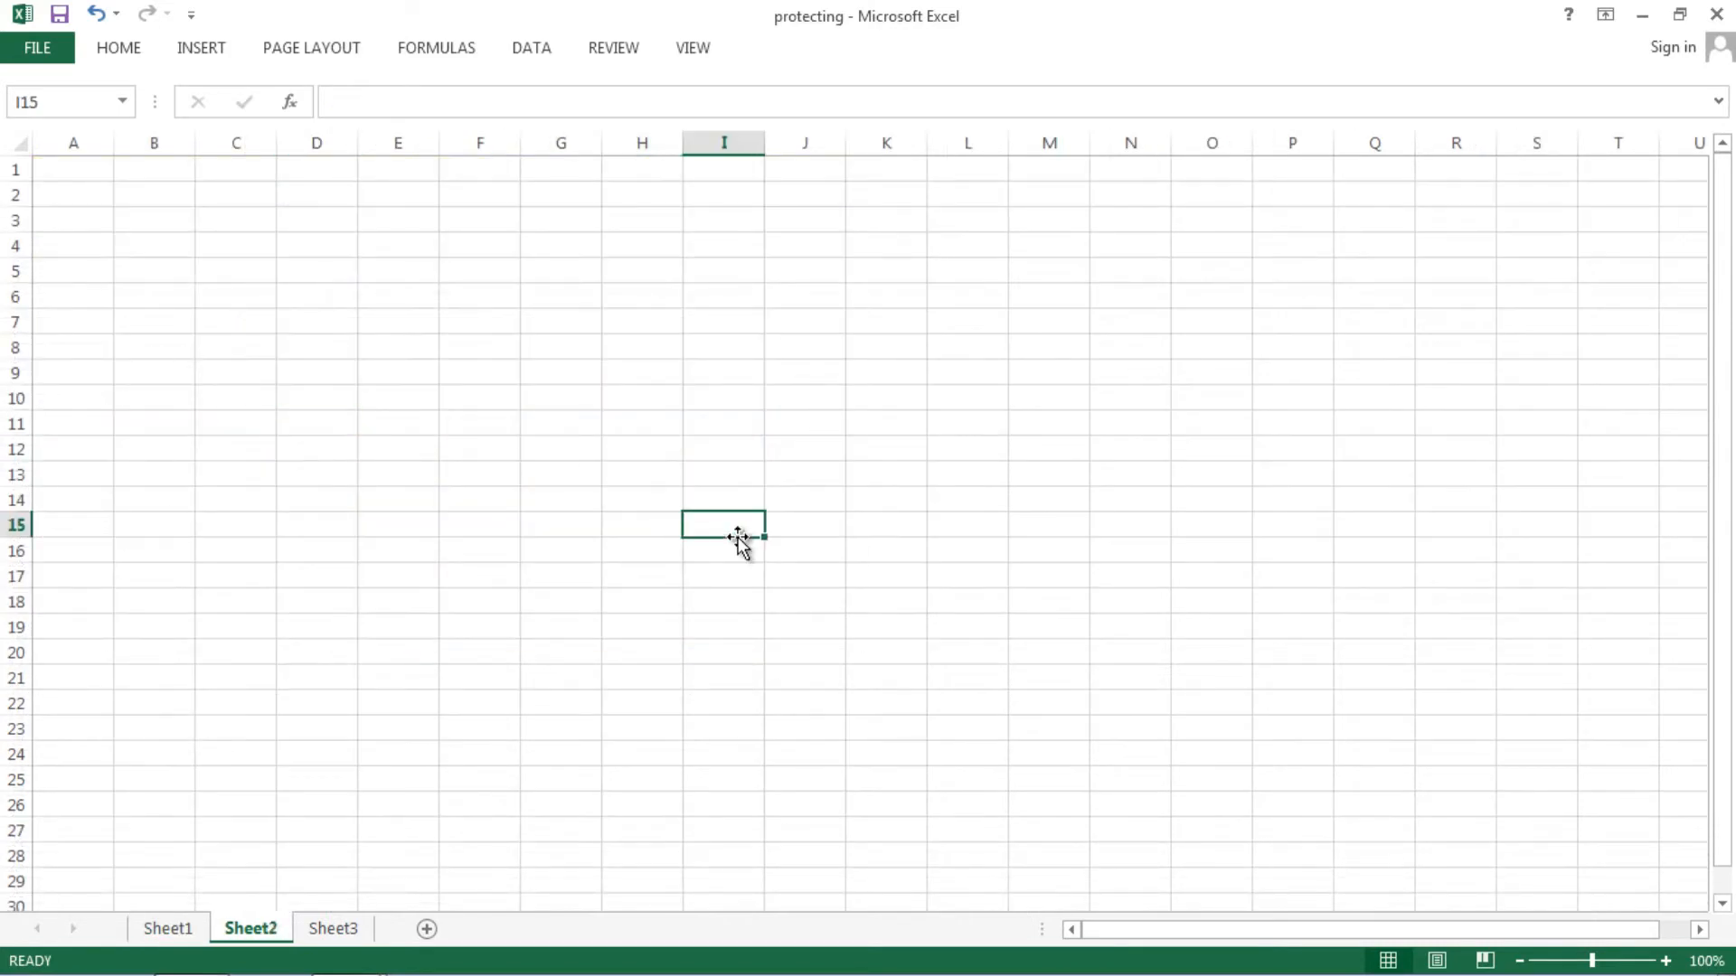
type("fghjg")
left_click(908, 480)
left_click(472, 377)
type("tgedrfg")
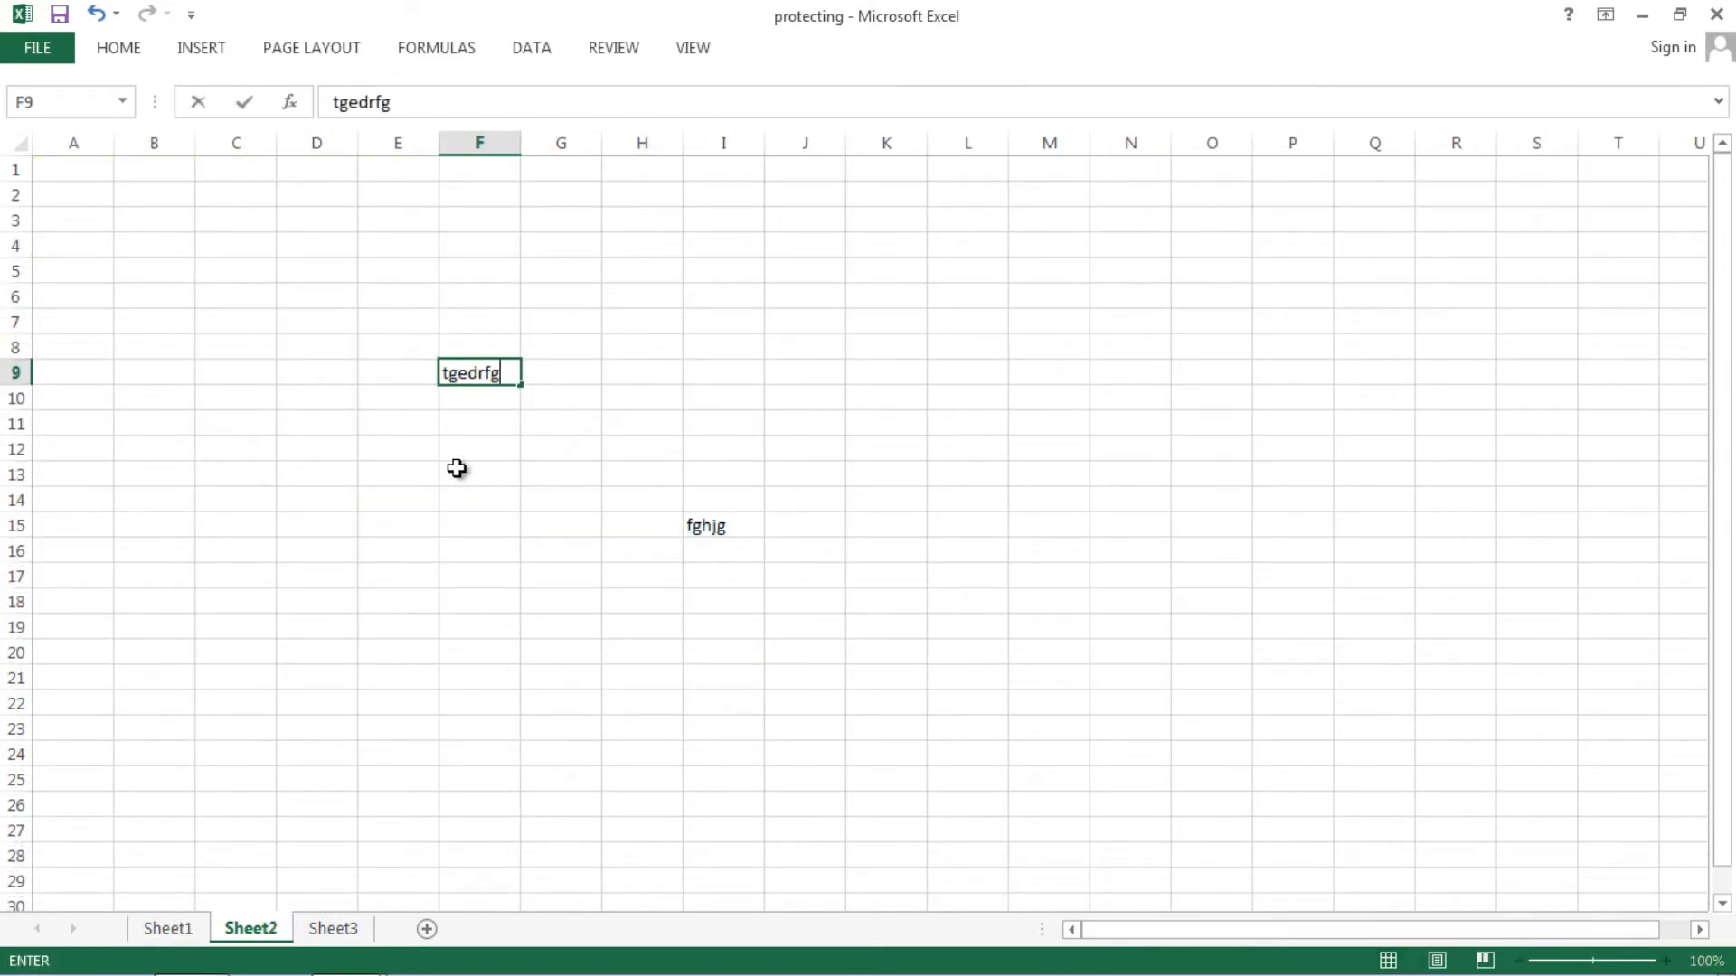
left_click(457, 468)
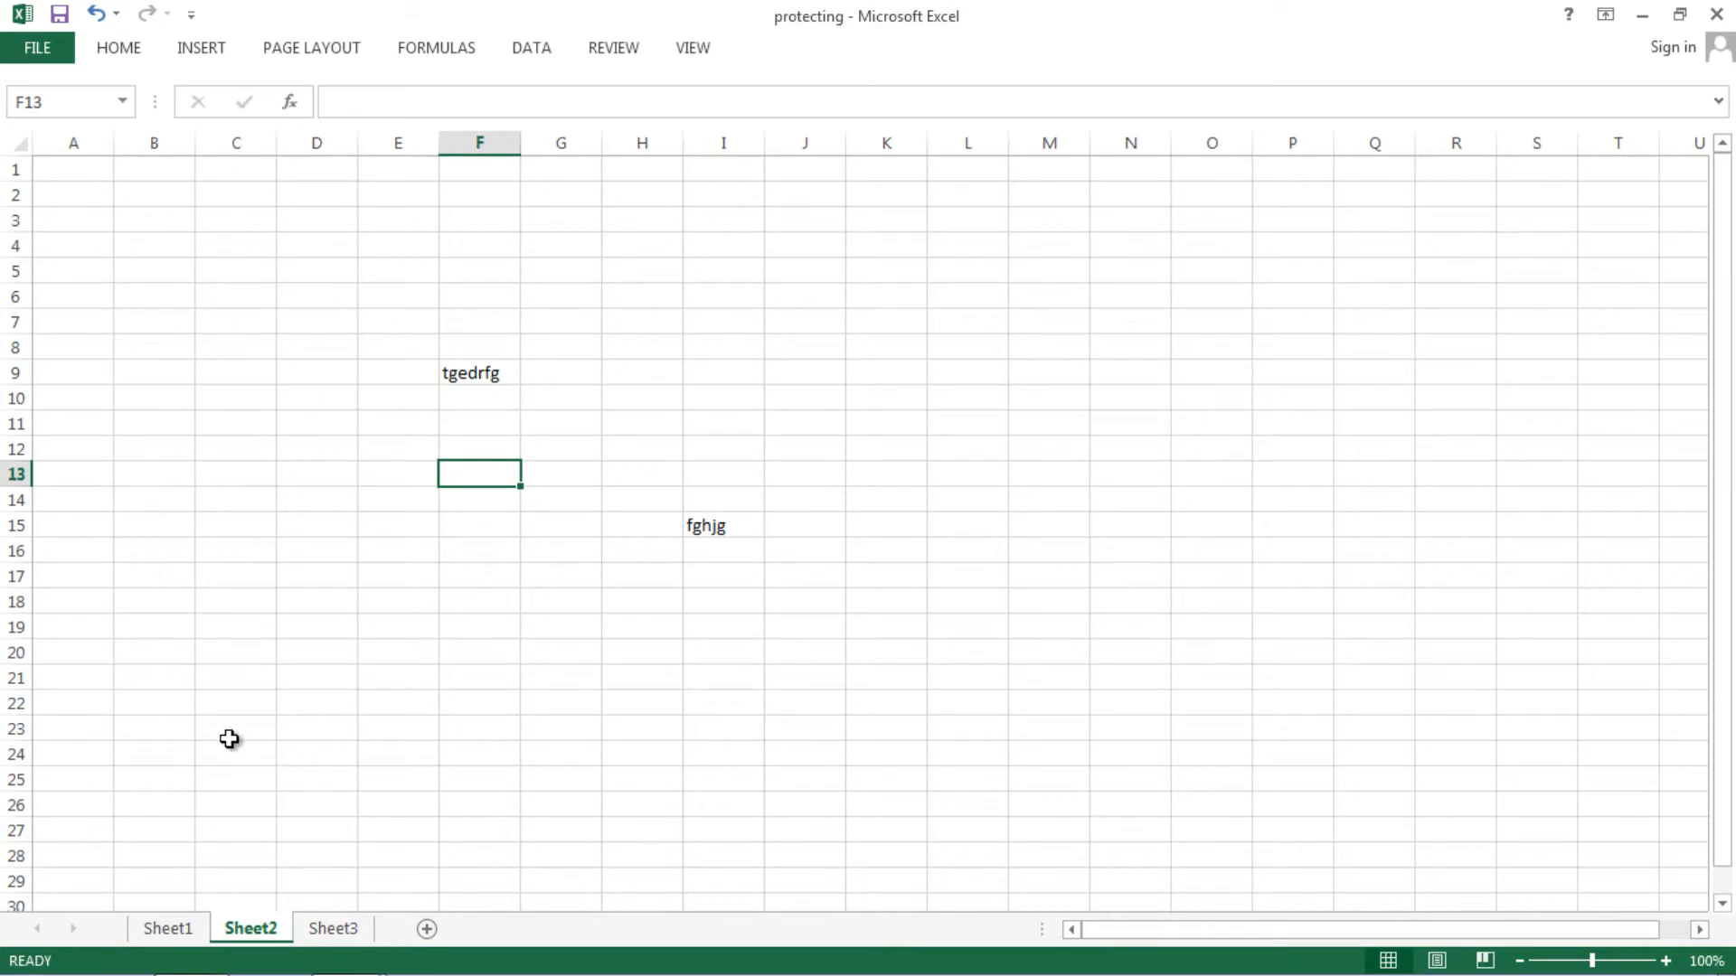
left_click(172, 929)
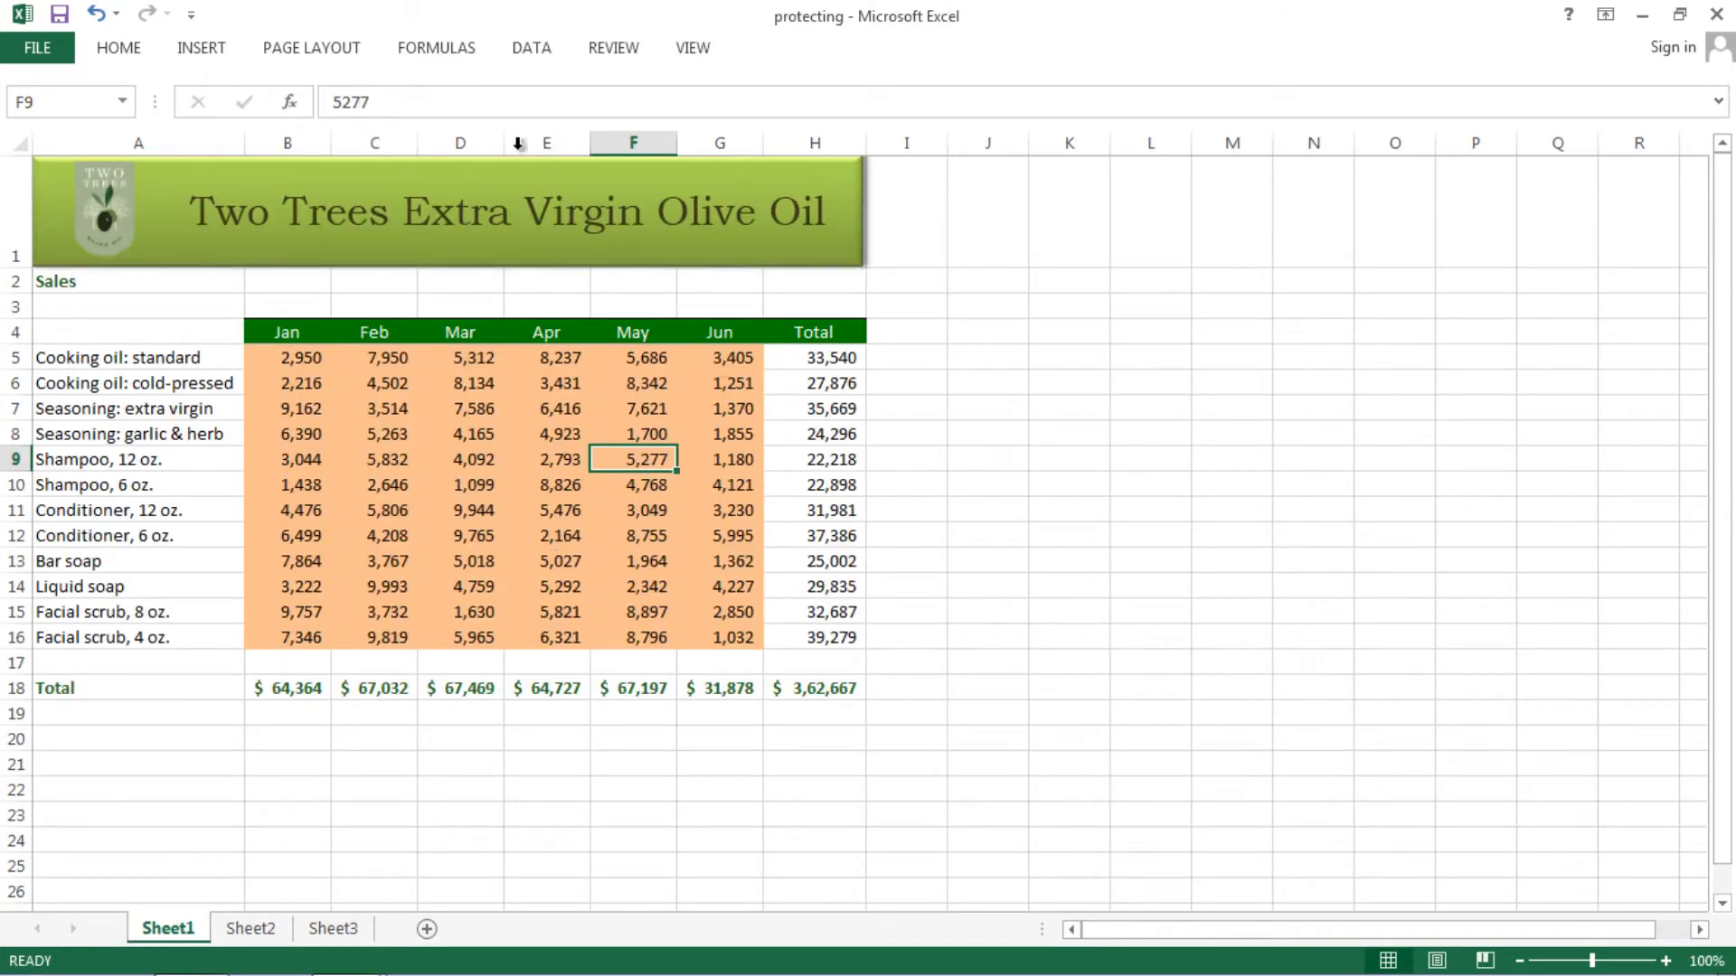
- Unprotect Sheet1 from Home > Format by entering its password
left_click(115, 52)
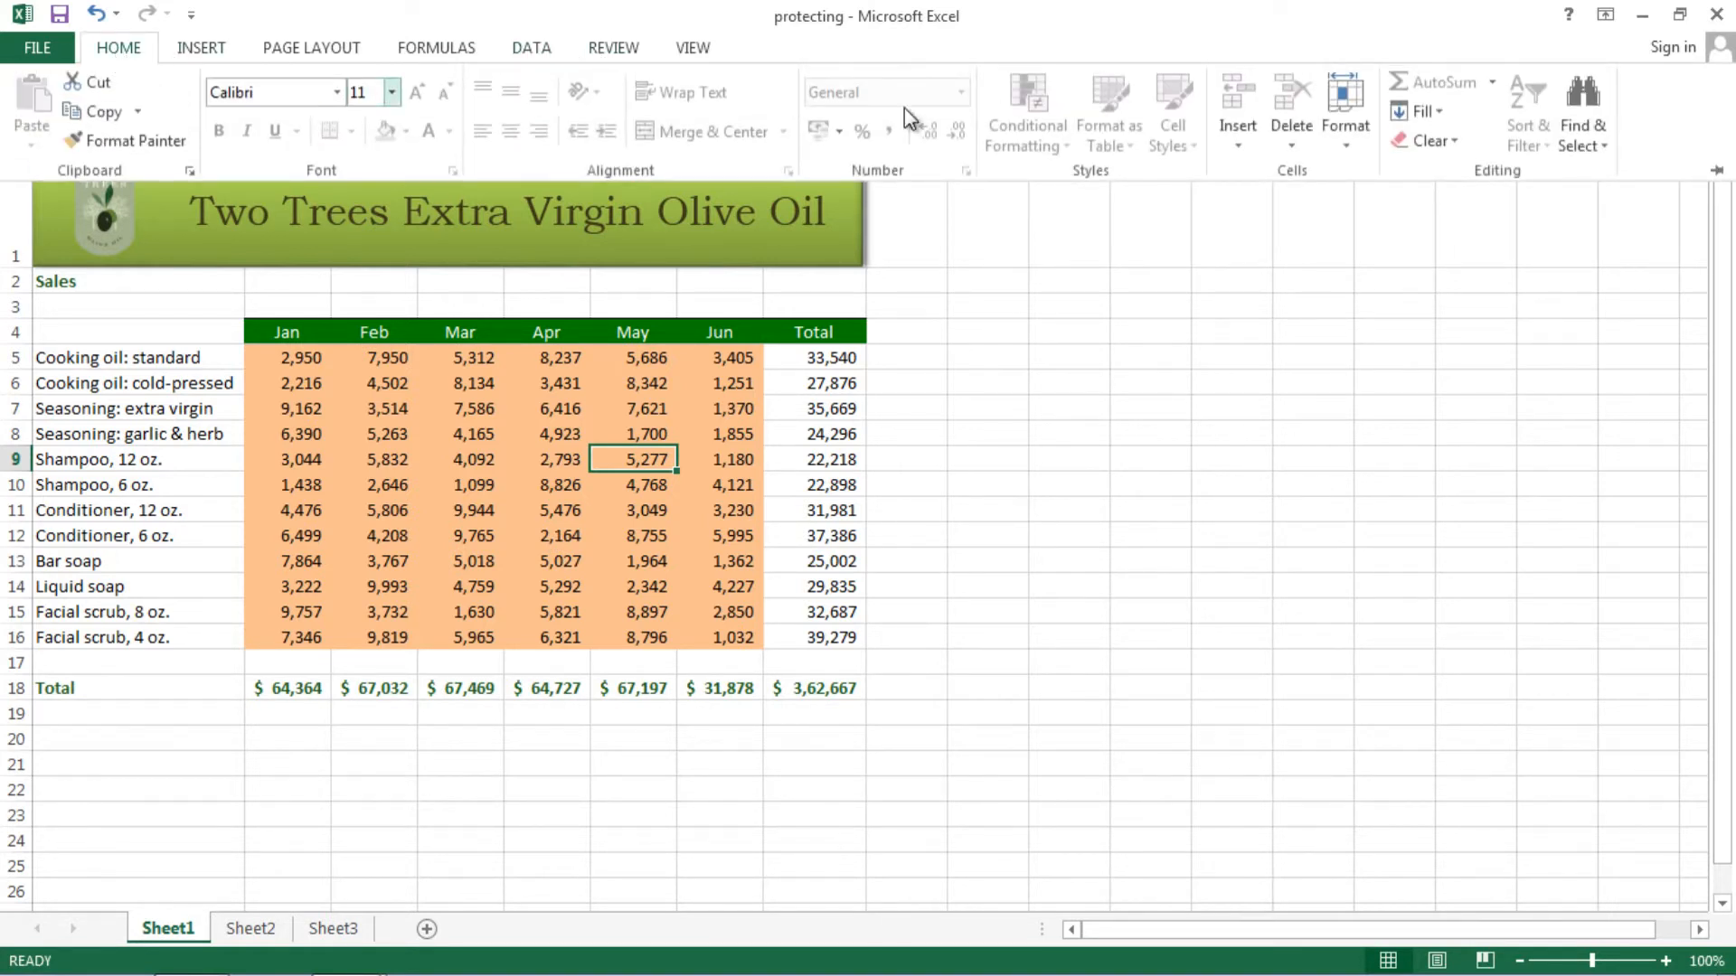
left_click(1353, 143)
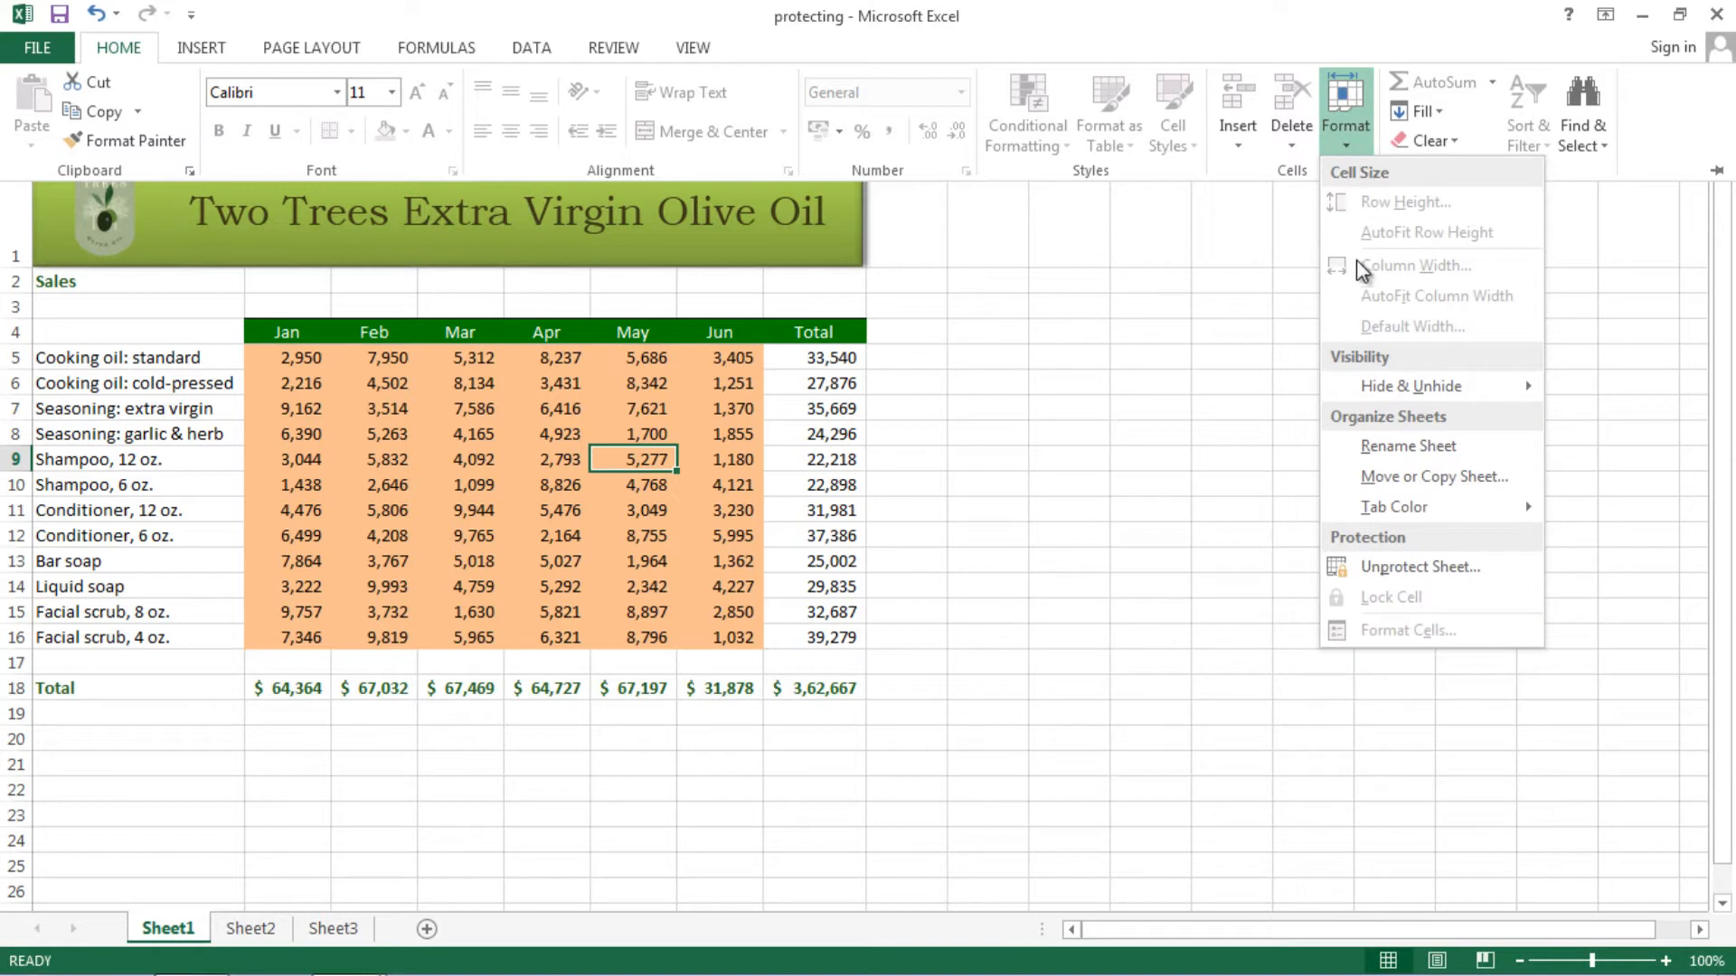
left_click(1411, 580)
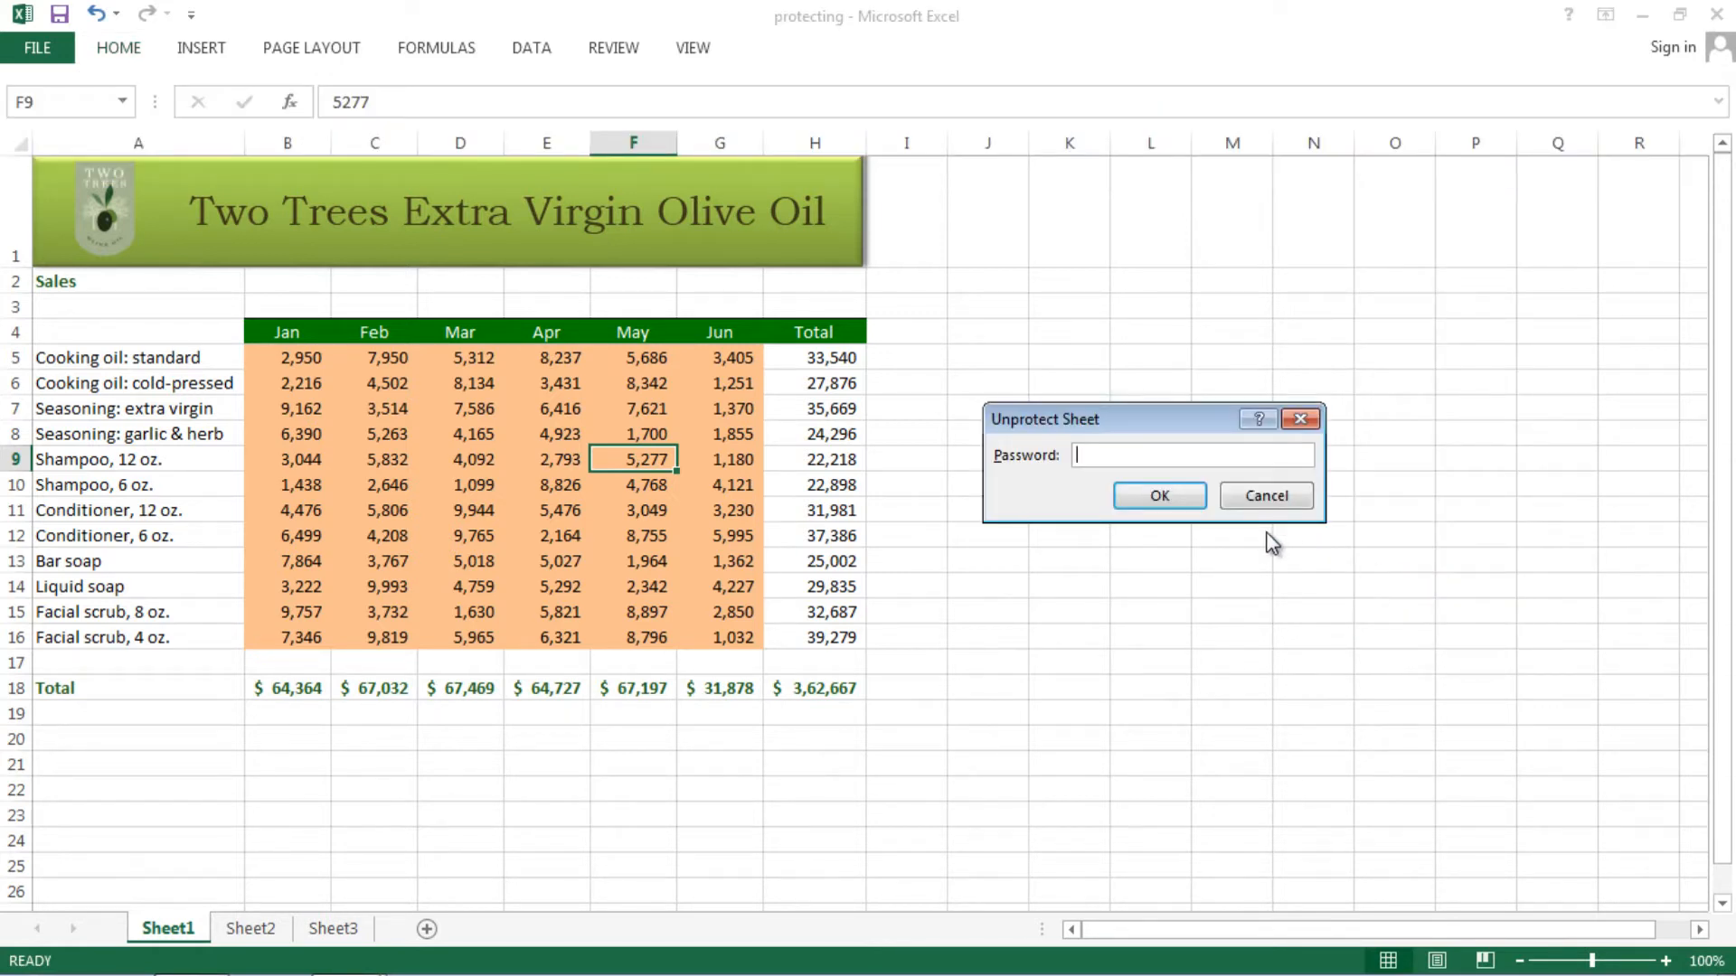
type("•••")
key("Return")
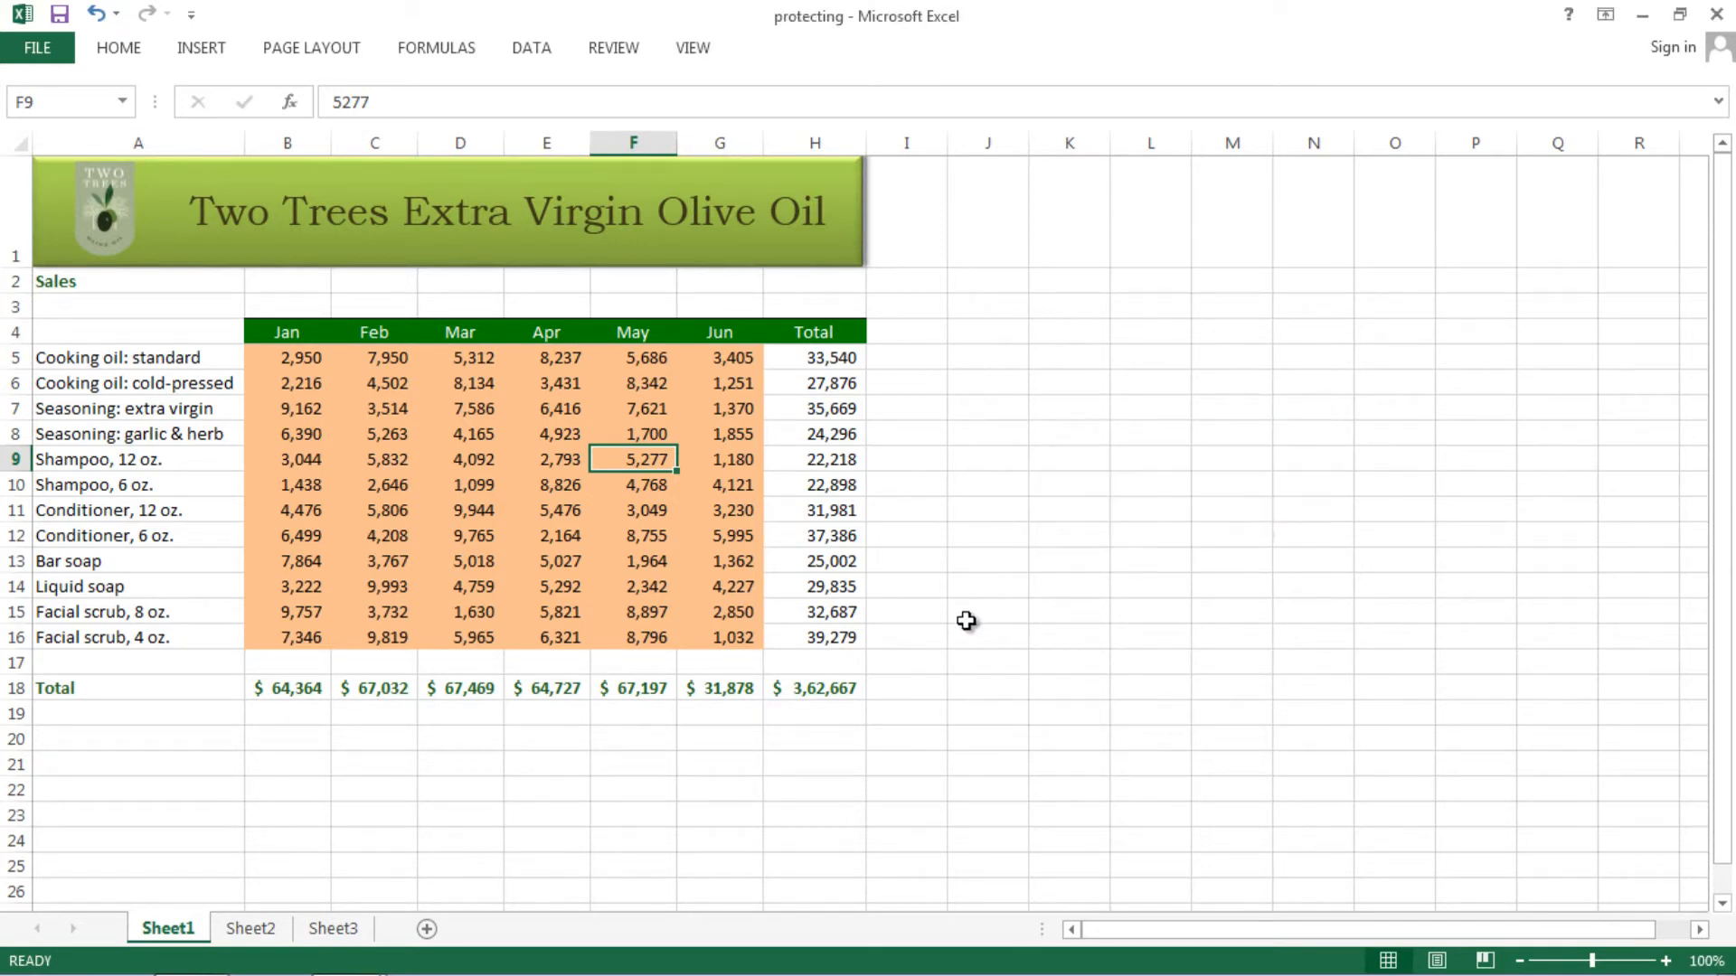
- Enter test text right of the table: 'dsfg' in I20, 'fgjh' in K18 and K12, 'jkl' in K5, 'l;'' in M10
left_click(871, 677)
left_click(904, 740)
type("dsfg")
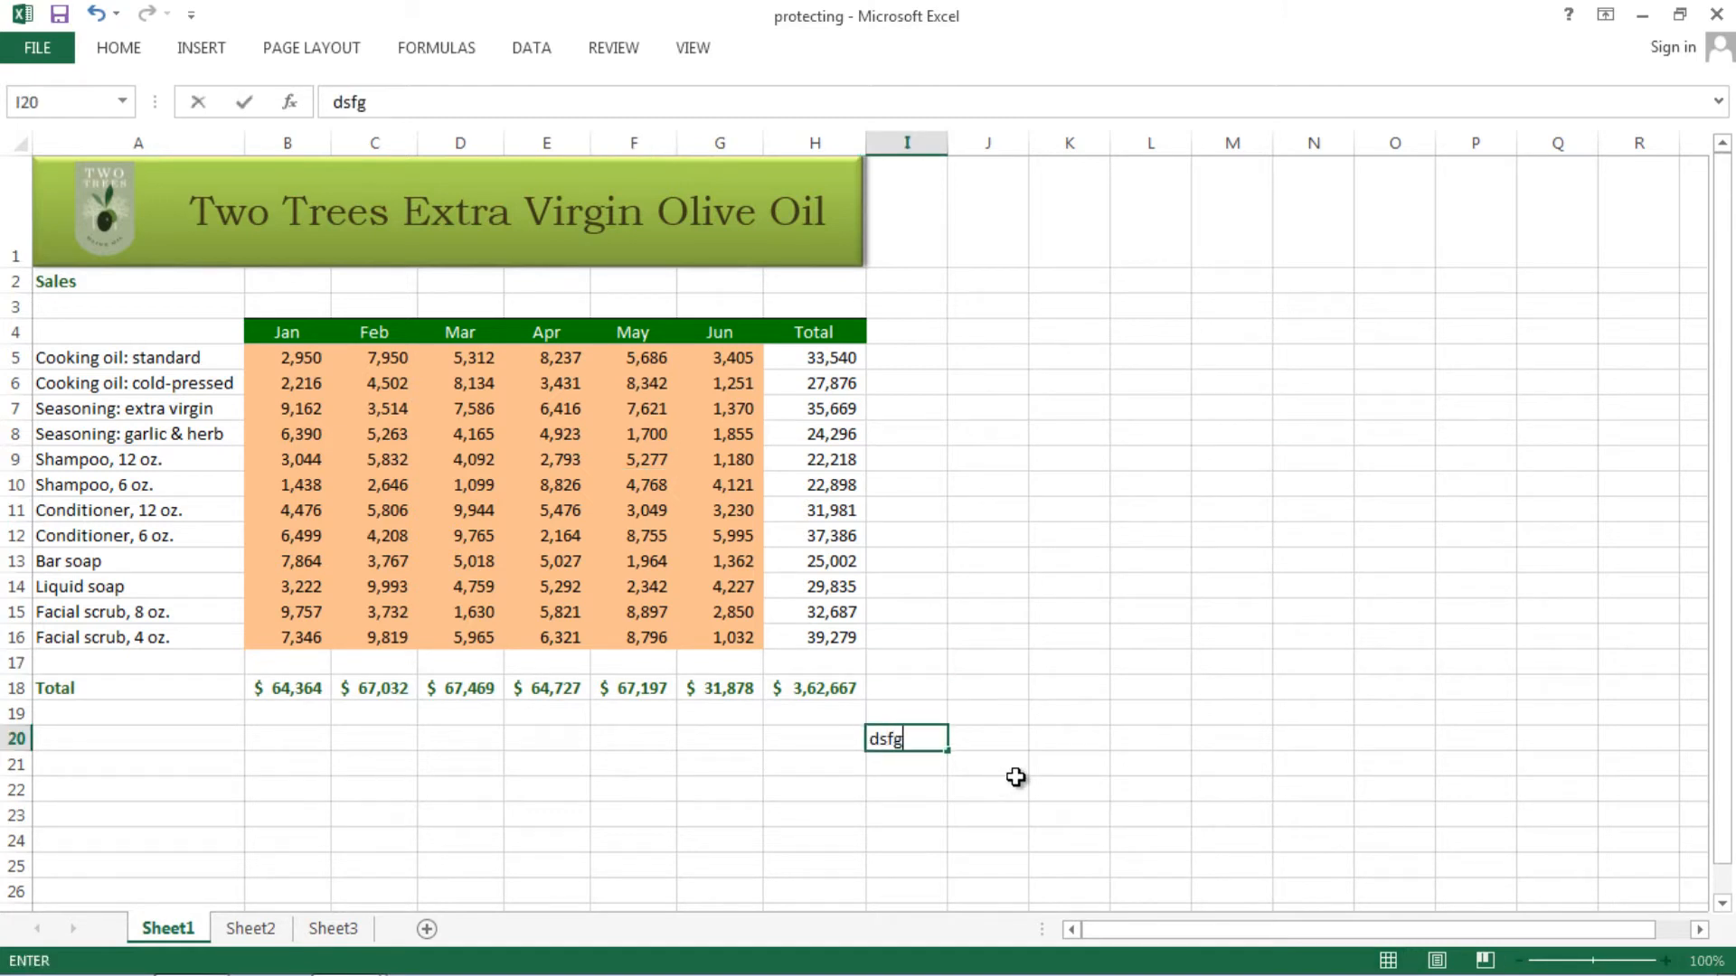
left_click(1071, 697)
type("fgjh")
left_click(1046, 542)
type("fgjh")
left_click(1055, 412)
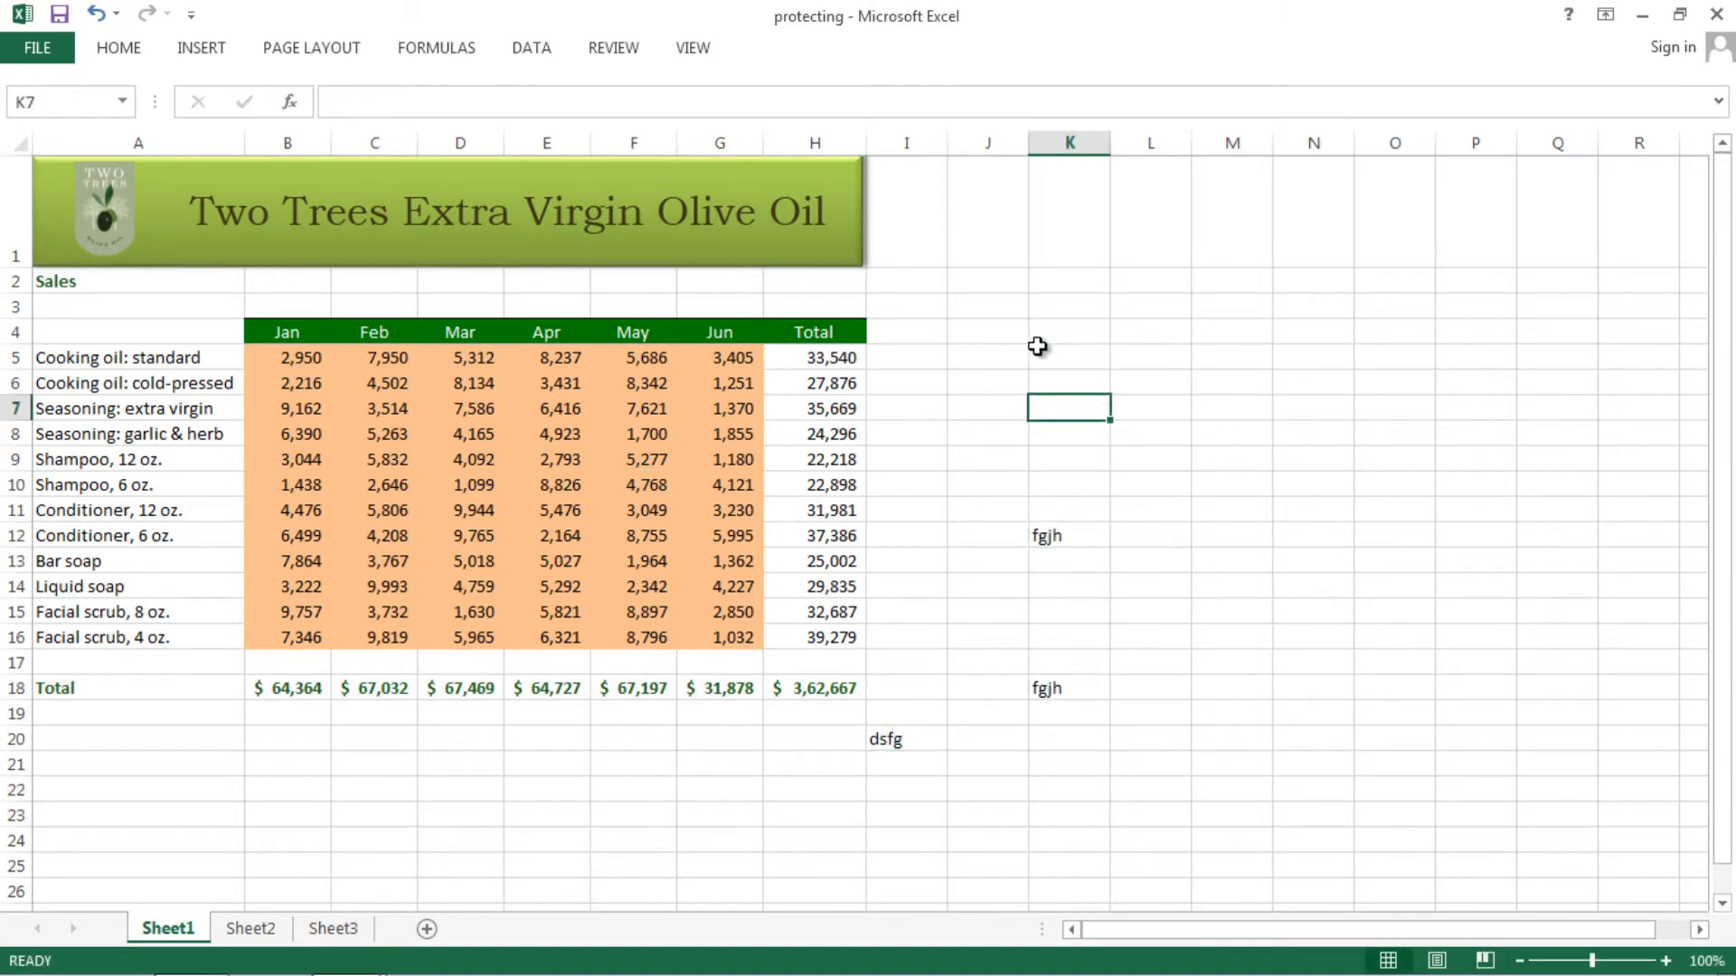
left_click(1040, 354)
type("jkl")
left_click(1194, 493)
type("l;'")
- Add more test text below the table ('hgjk' in I23, 'k', 'h', 'ghj') and move an entry from J23 to J22
left_click(1130, 750)
left_click(876, 817)
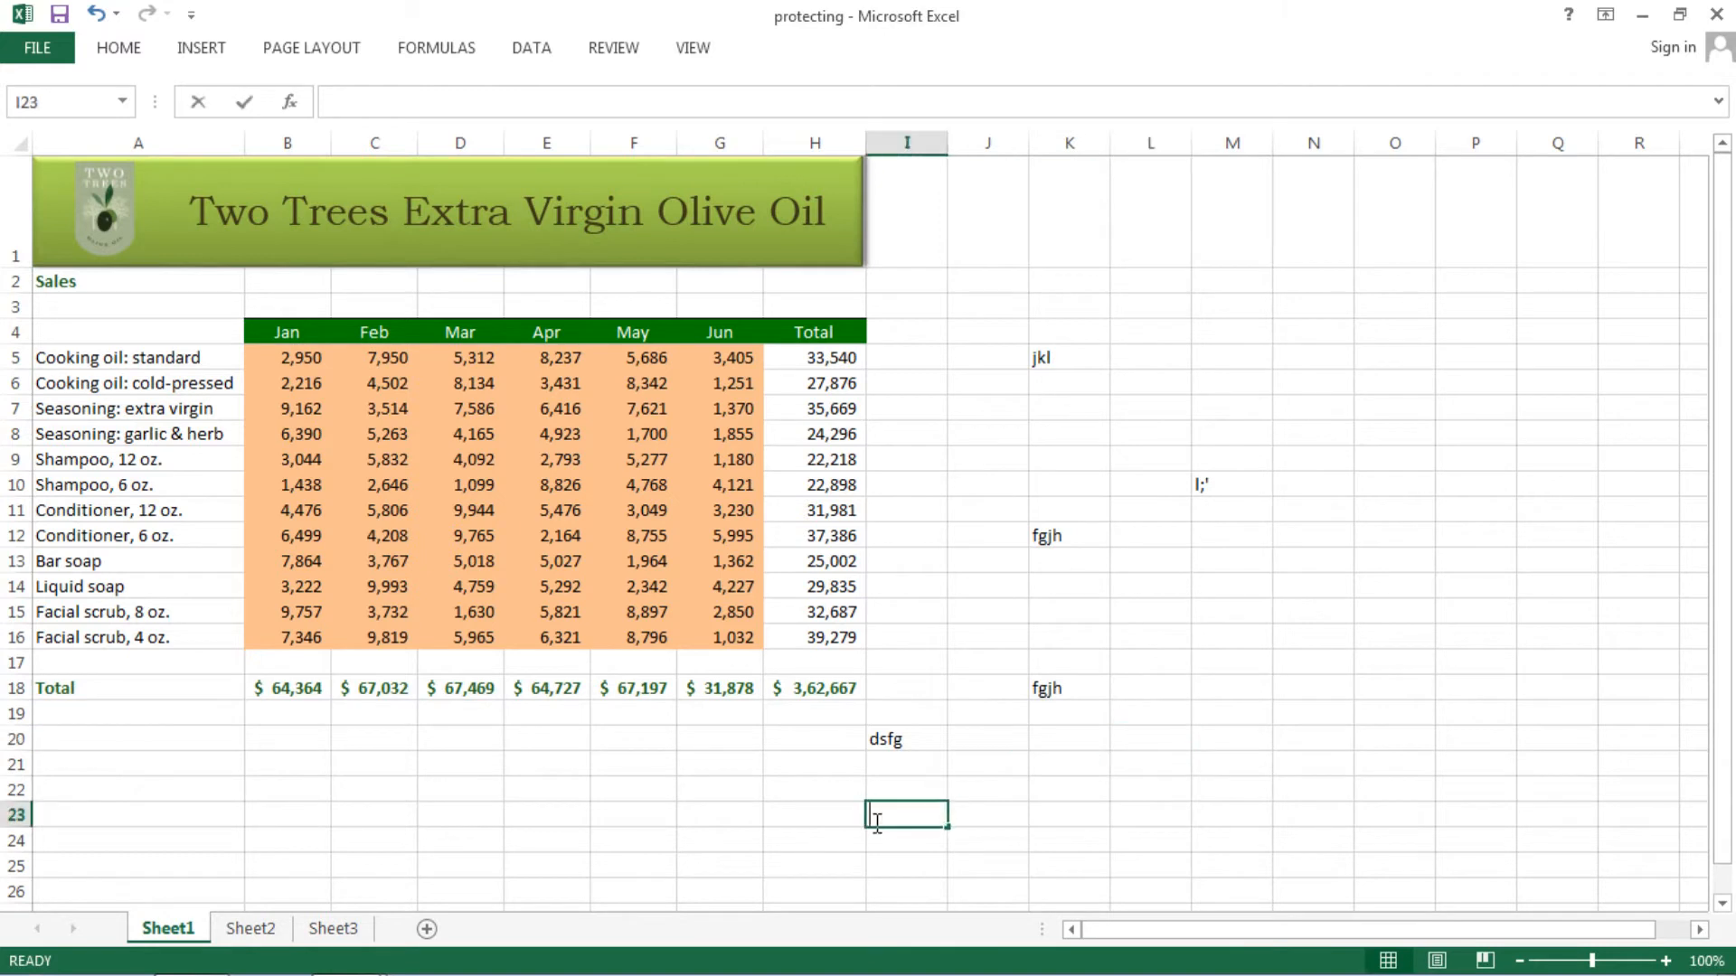
type("hgjk")
left_click(646, 815)
type("jk")
left_click(489, 812)
type("k")
left_click(535, 767)
type("h")
left_click(626, 791)
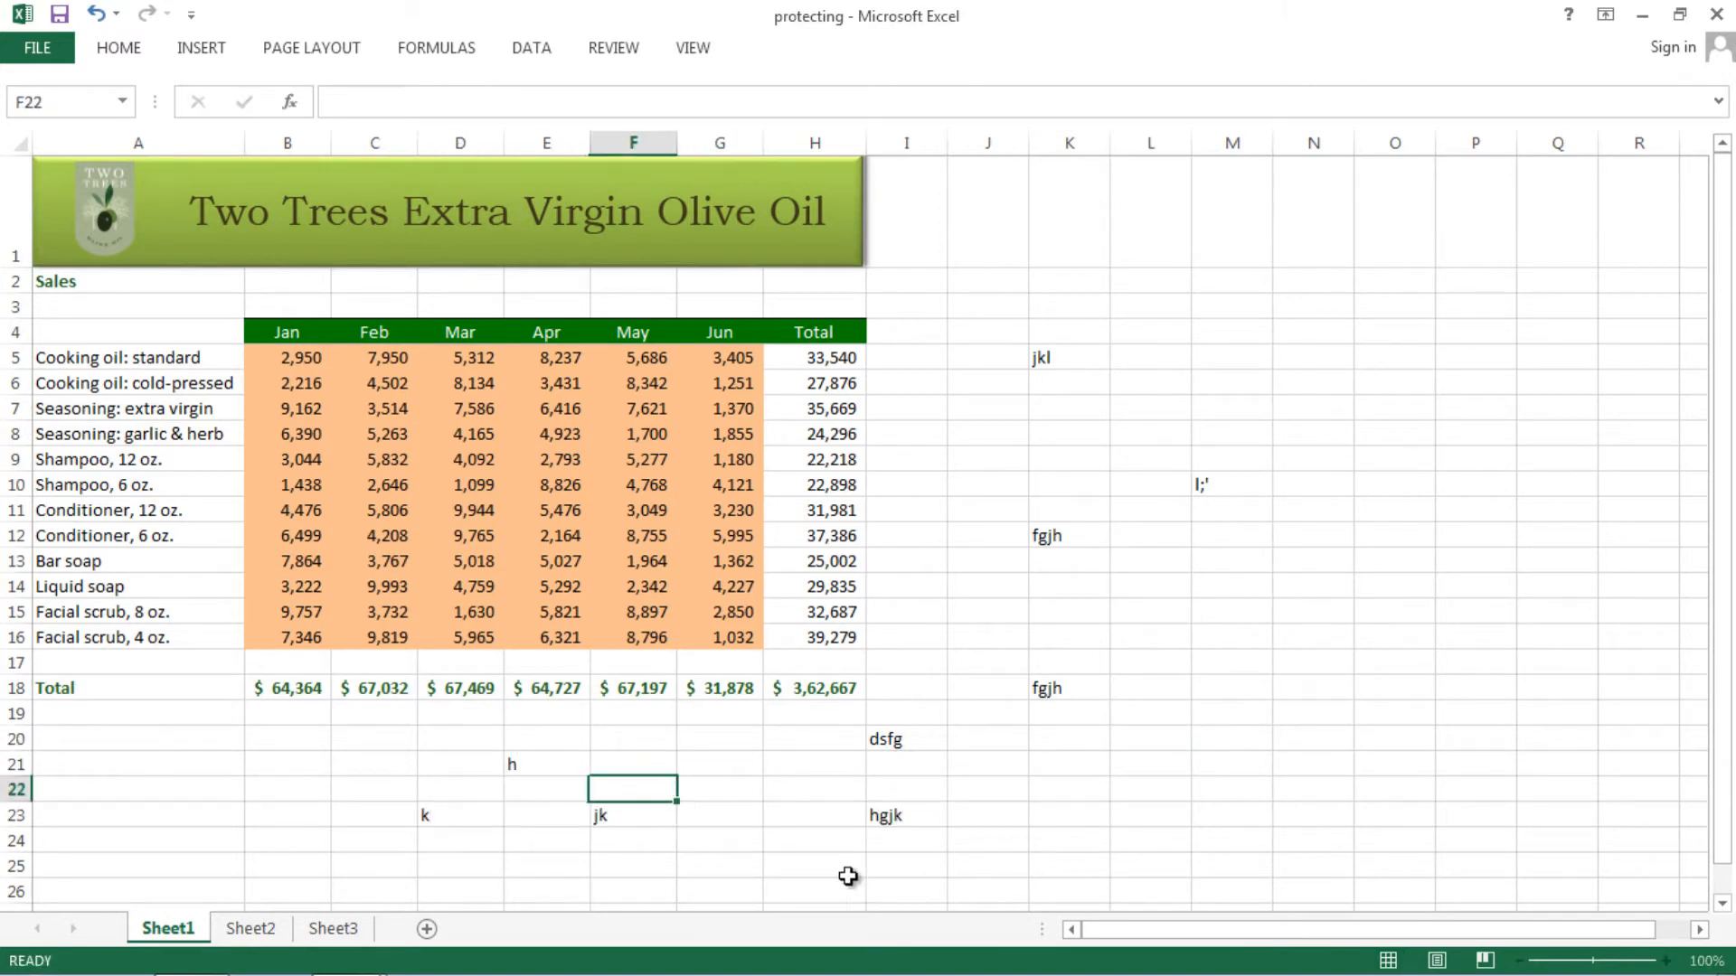
type("ghj")
left_click_drag(1097, 803, 1103, 790)
left_click_drag(1124, 639, 1120, 617)
left_click(984, 534)
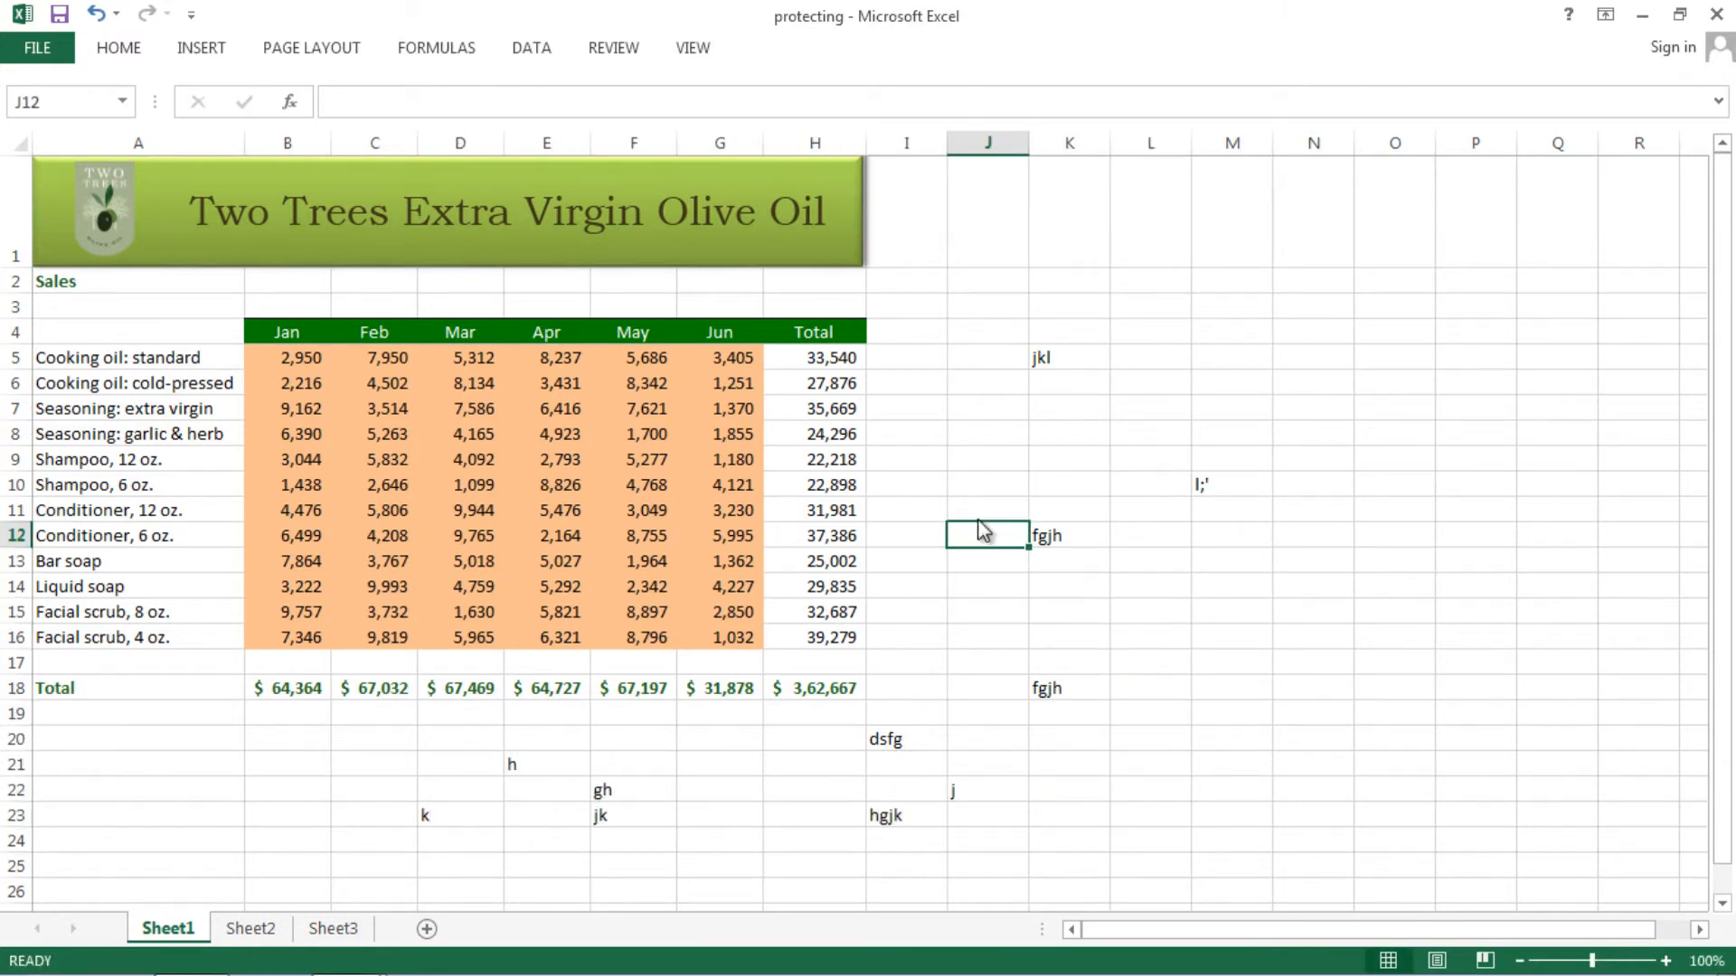
left_click_drag(976, 505, 966, 492)
left_click(560, 484)
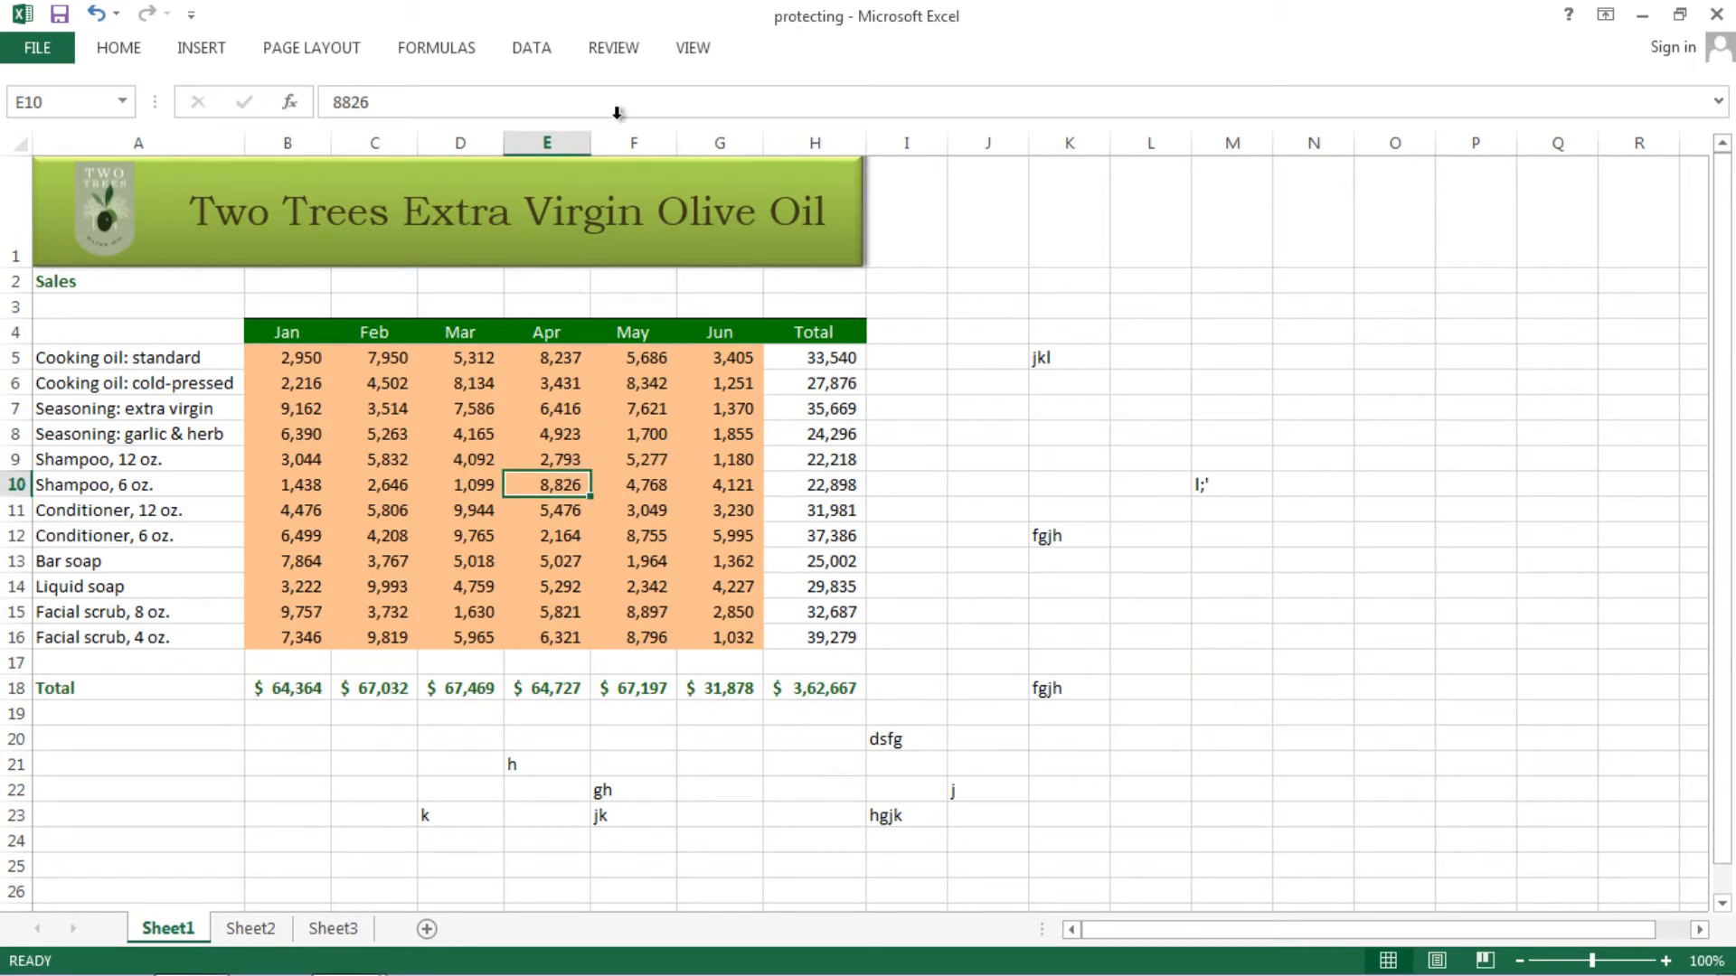
- Re-protect Sheet1 with a confirmed password so only unlocked cells can be selected
left_click(126, 57)
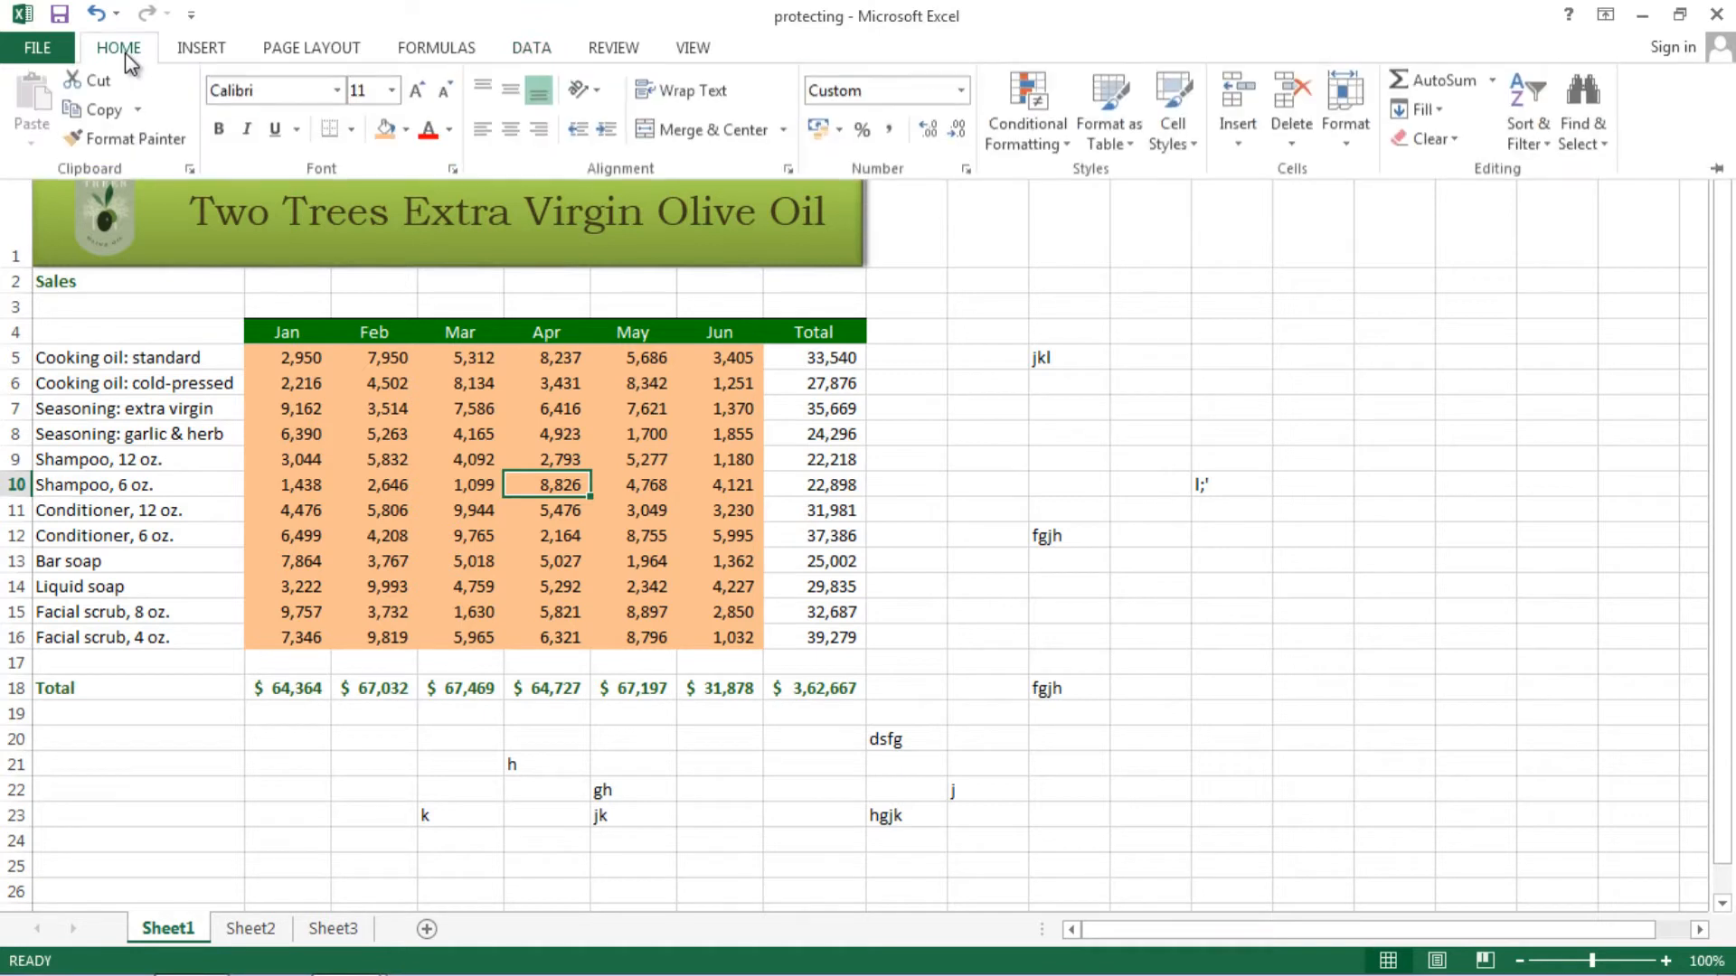
left_click(1346, 131)
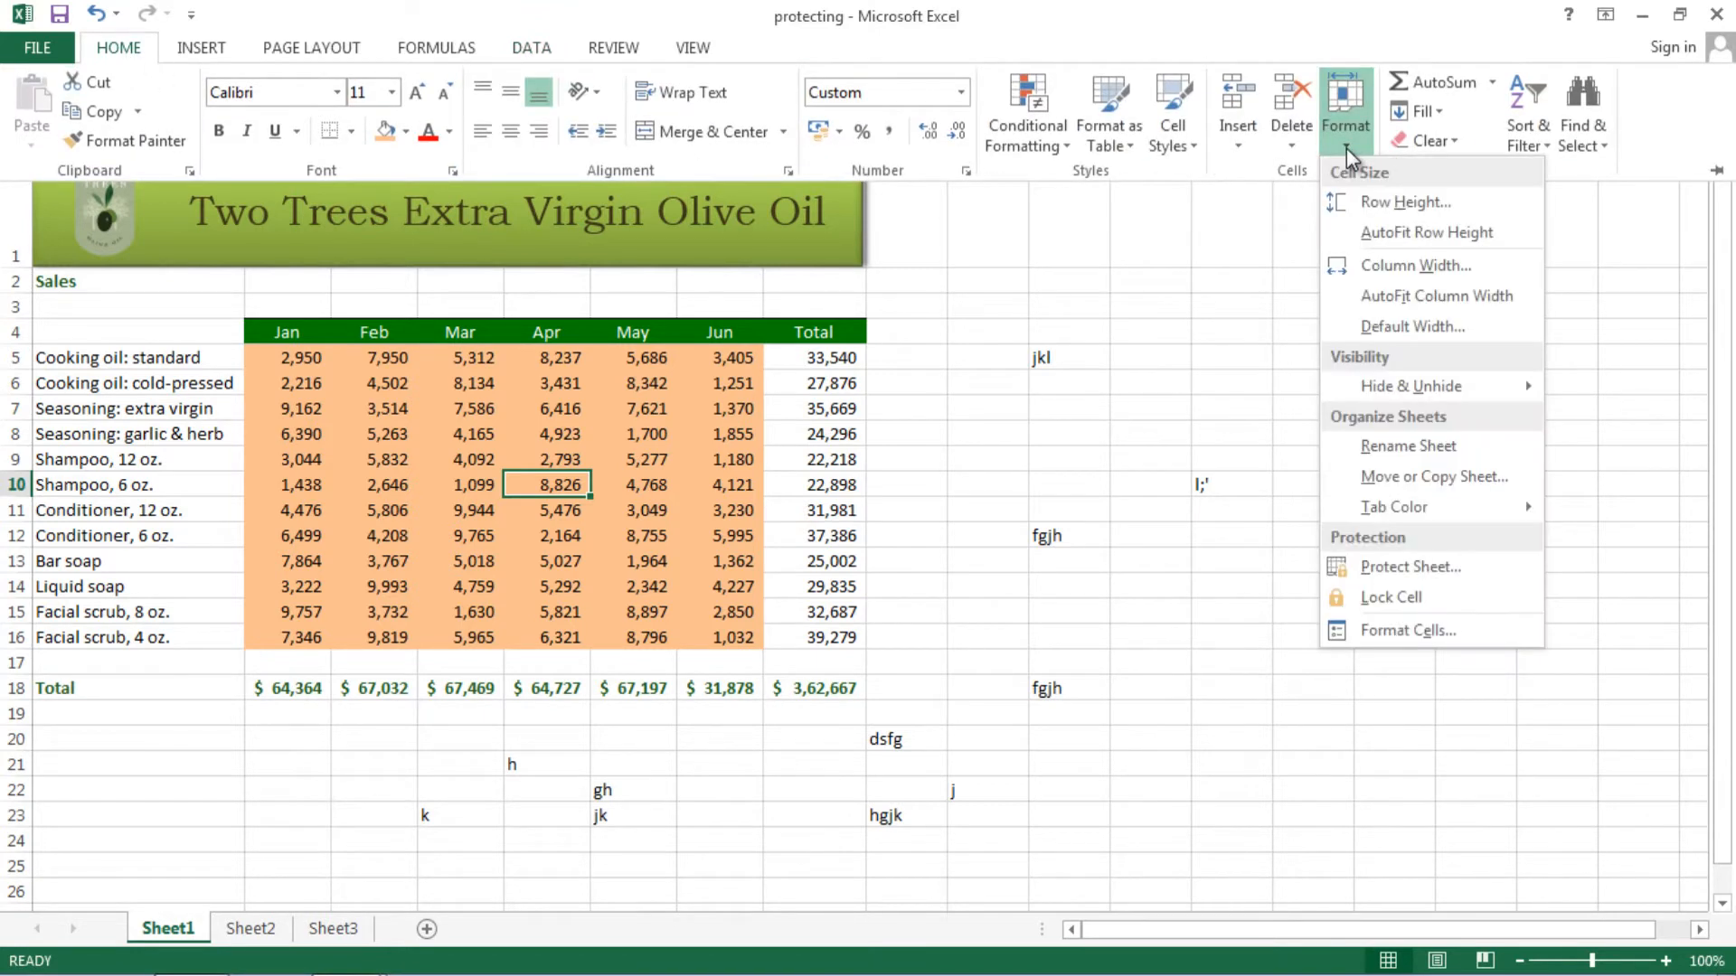
left_click(1382, 565)
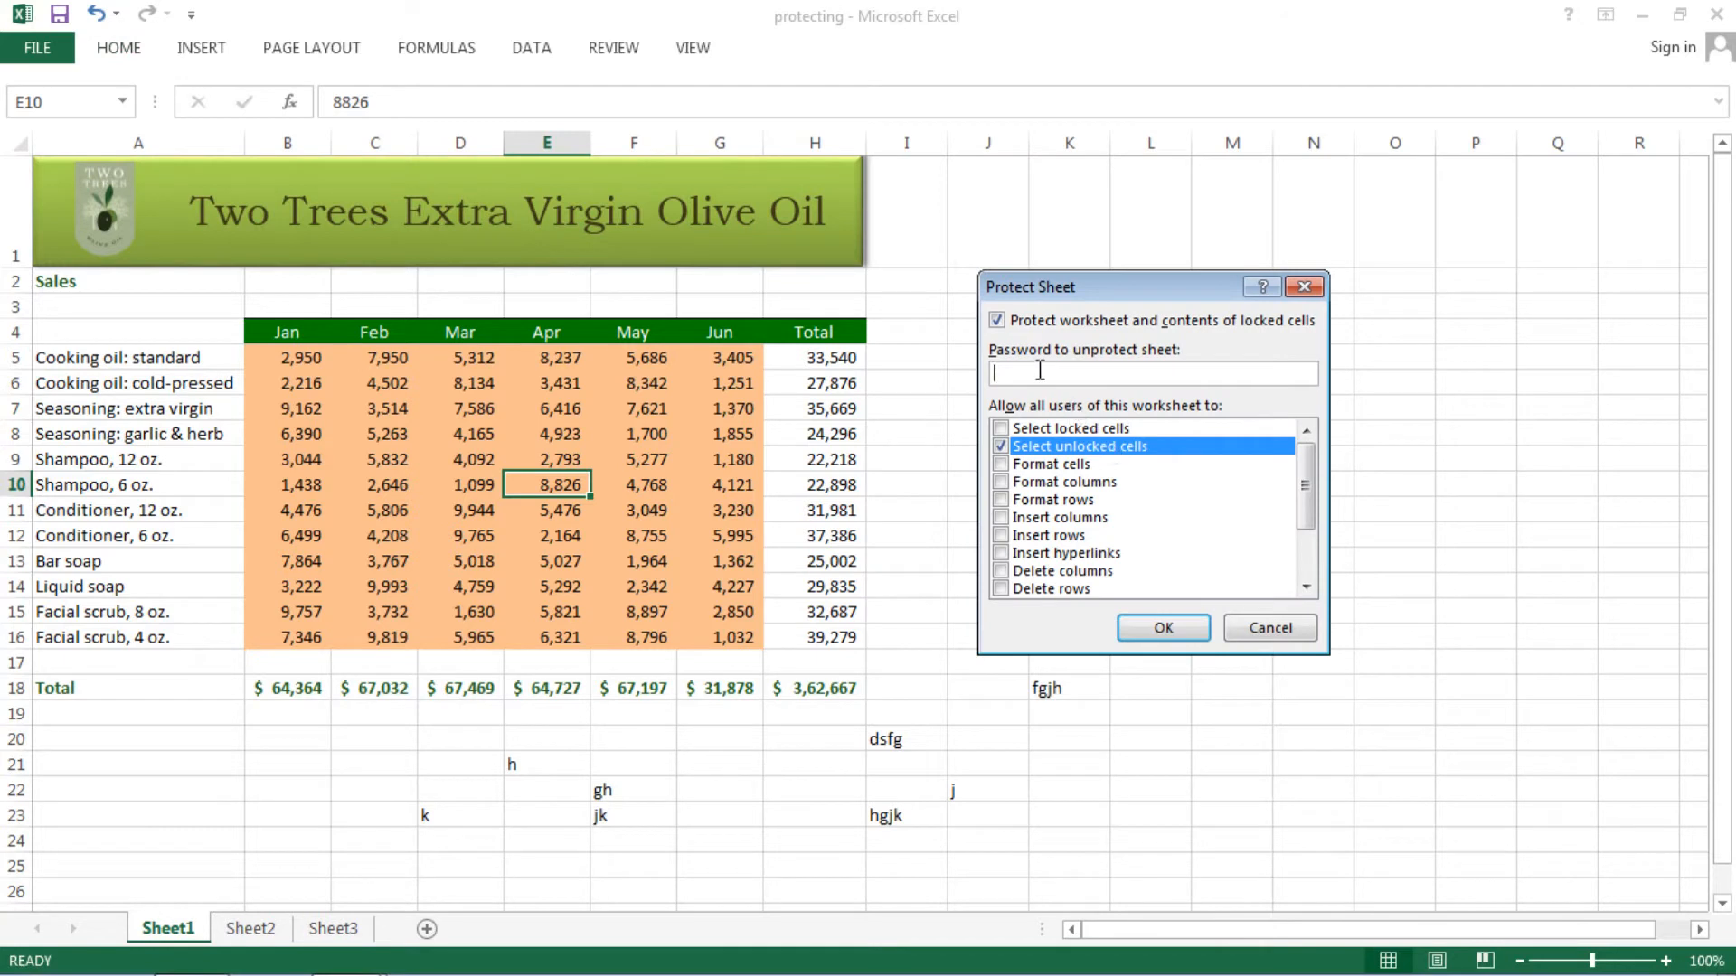
type("123")
key("Return")
type("1")
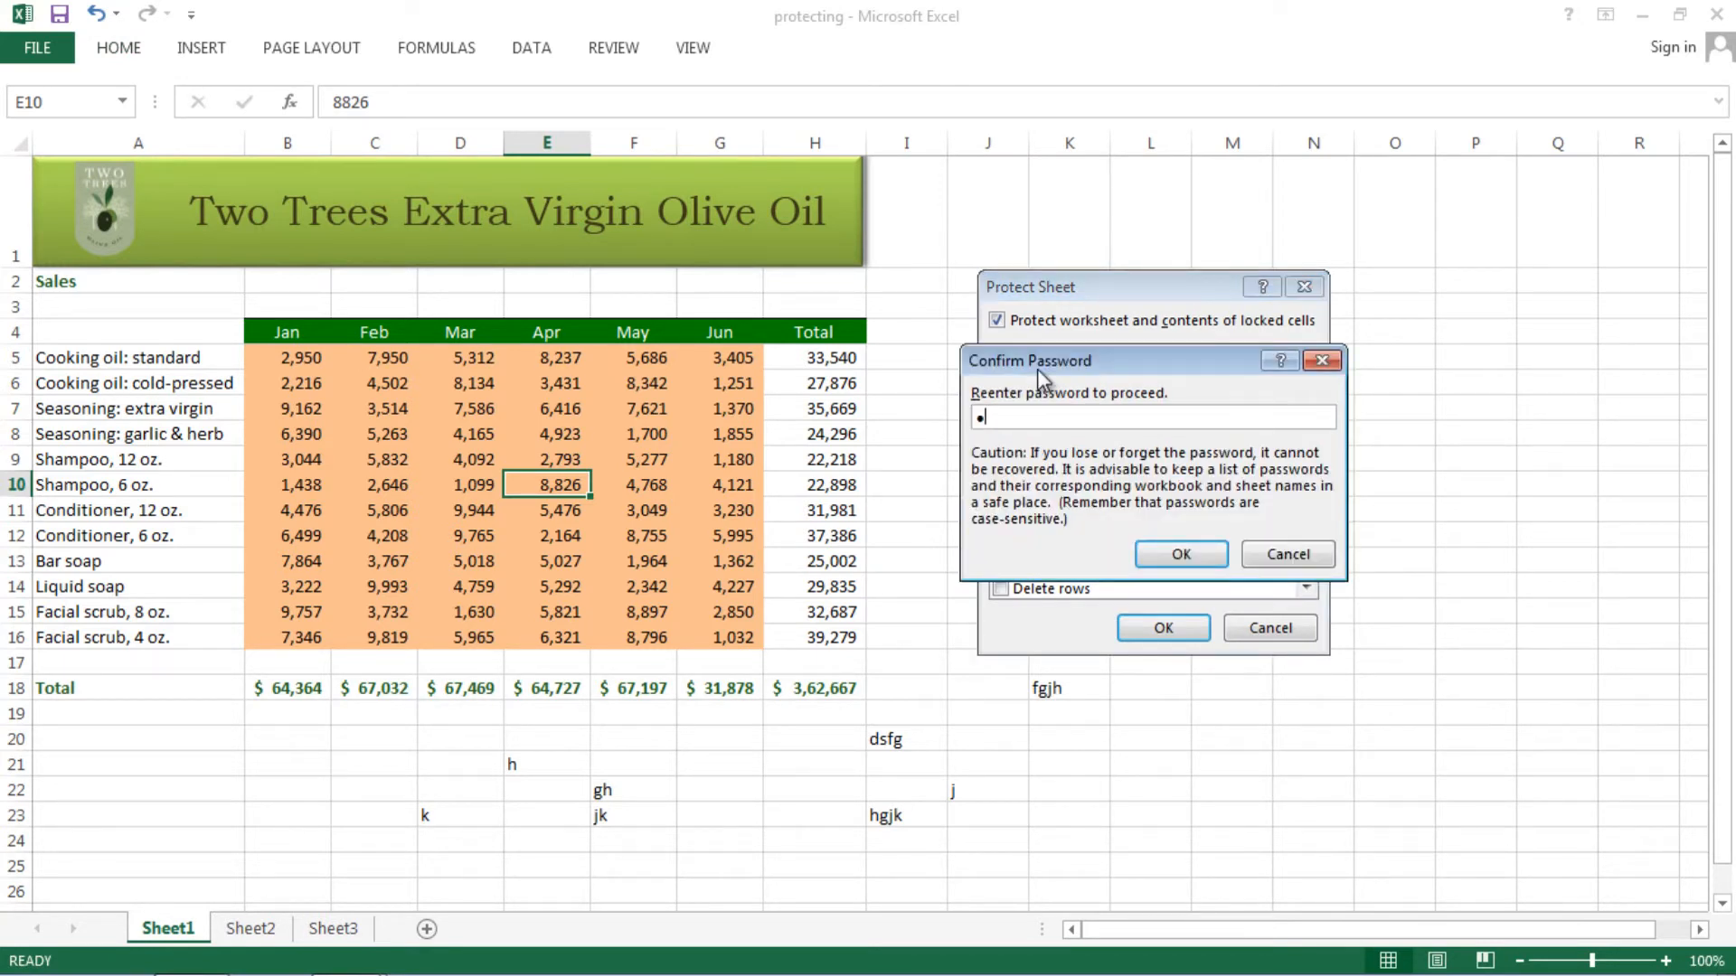
key("BackSpace")
left_click(1293, 554)
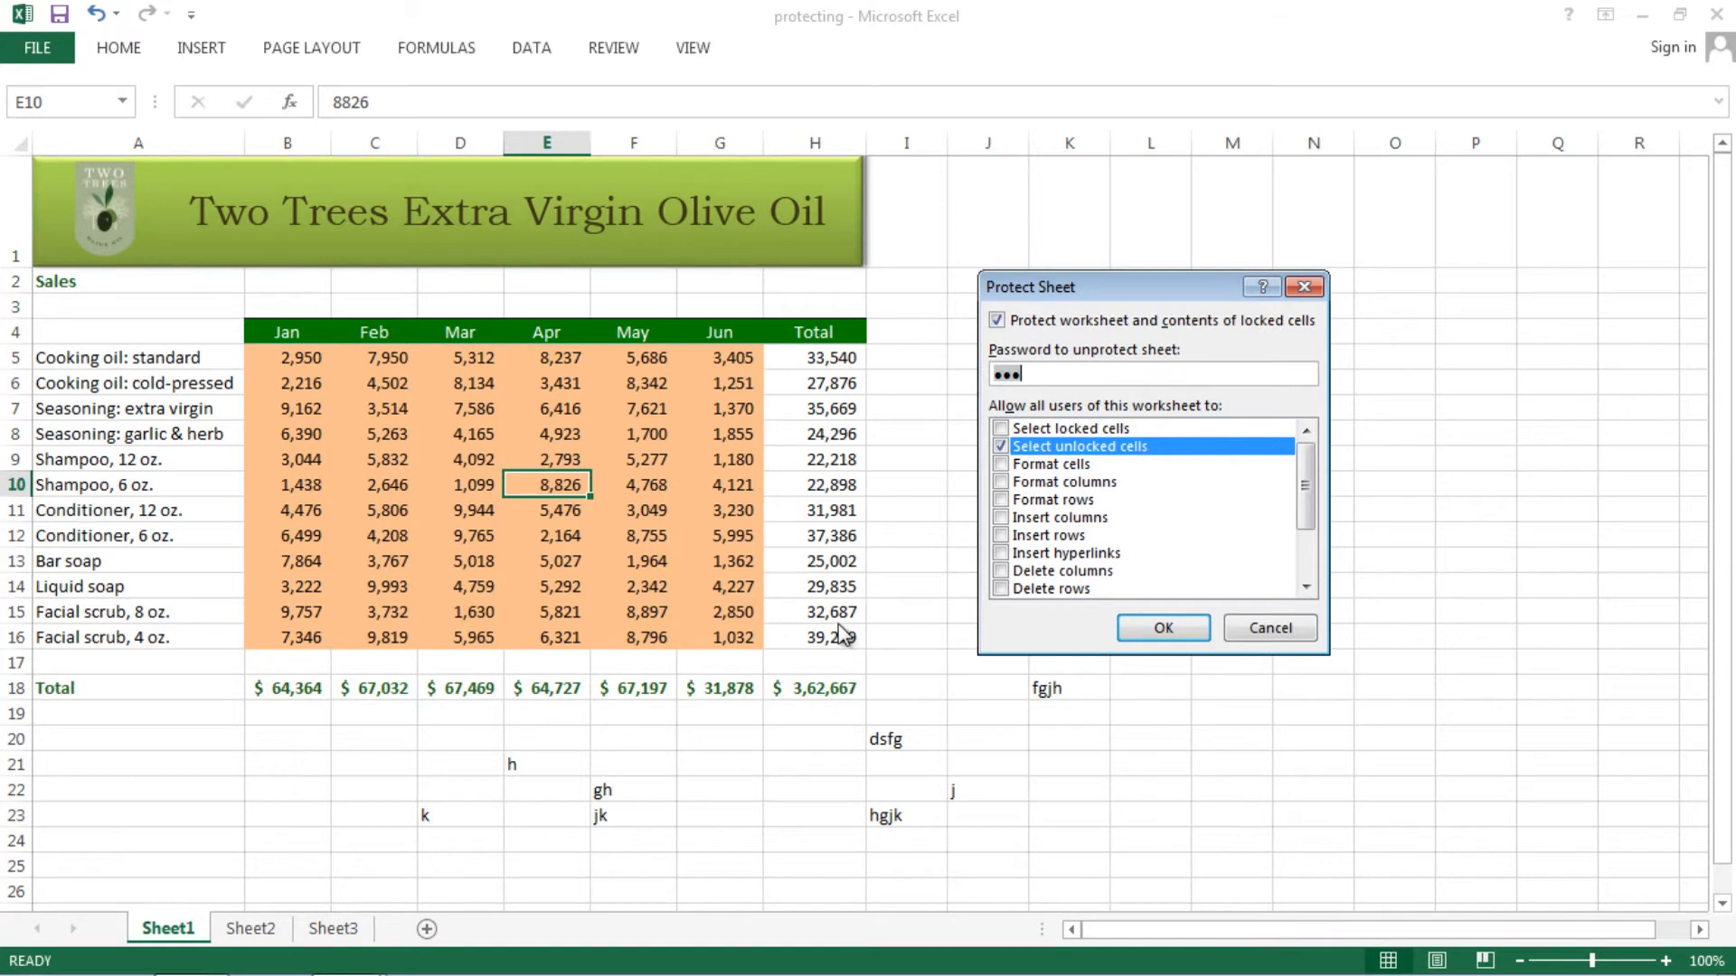
left_click(1166, 629)
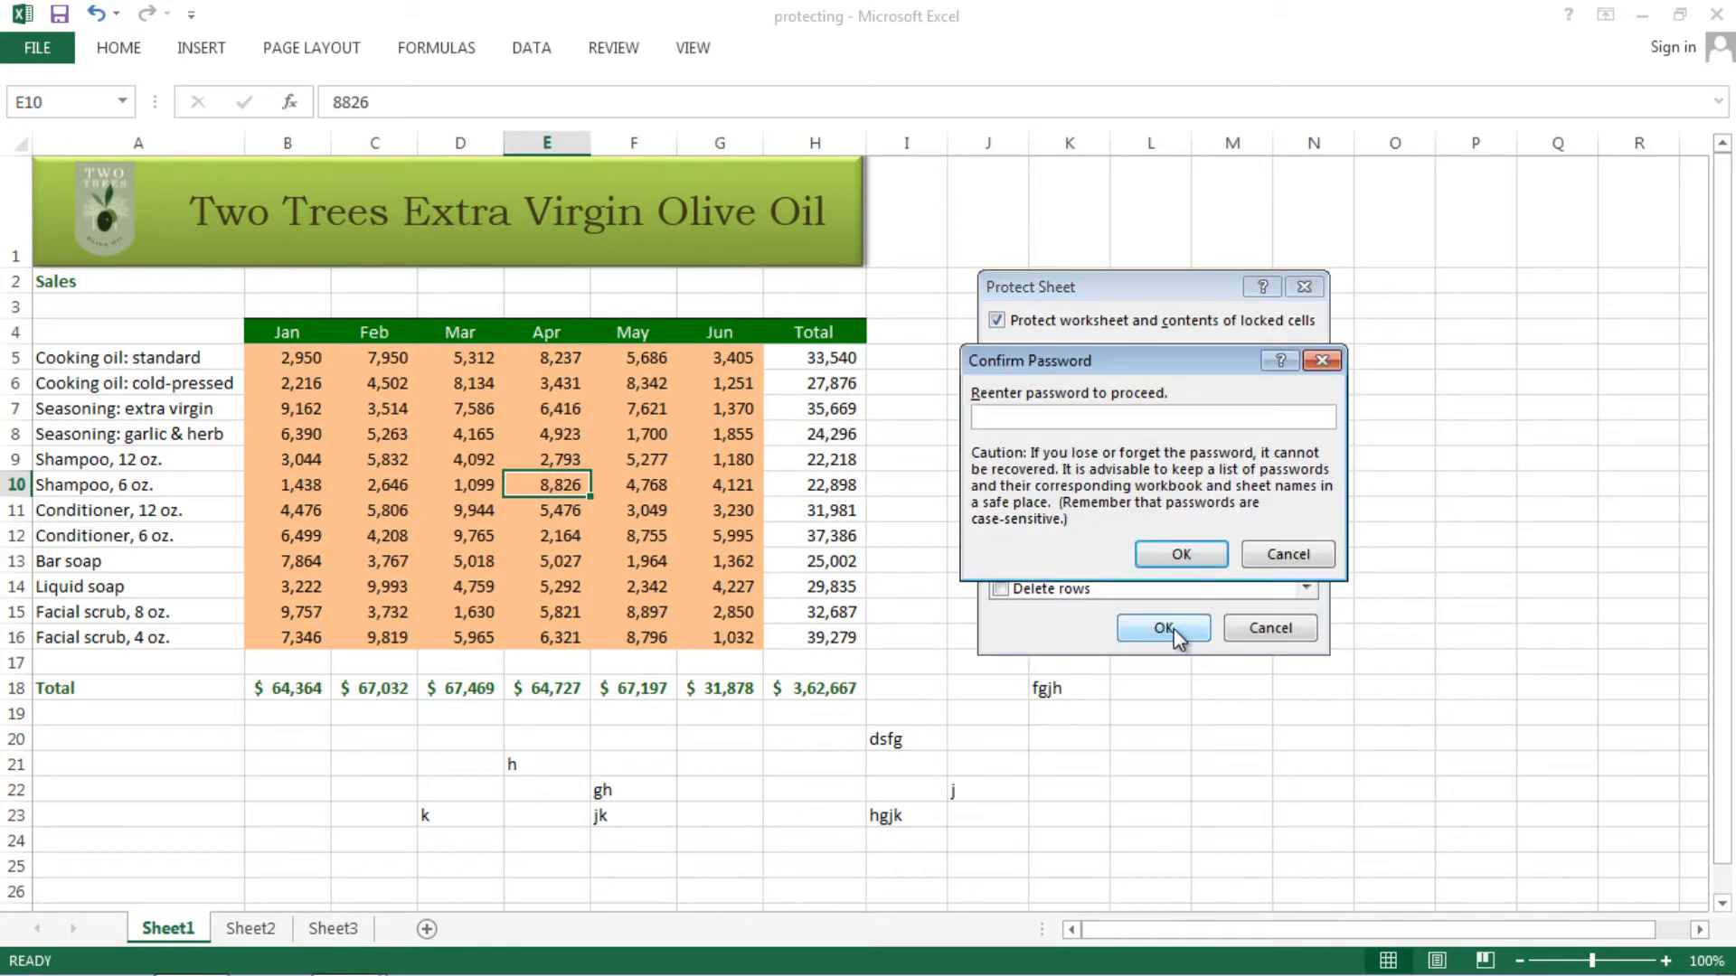
type("abc")
key("Return")
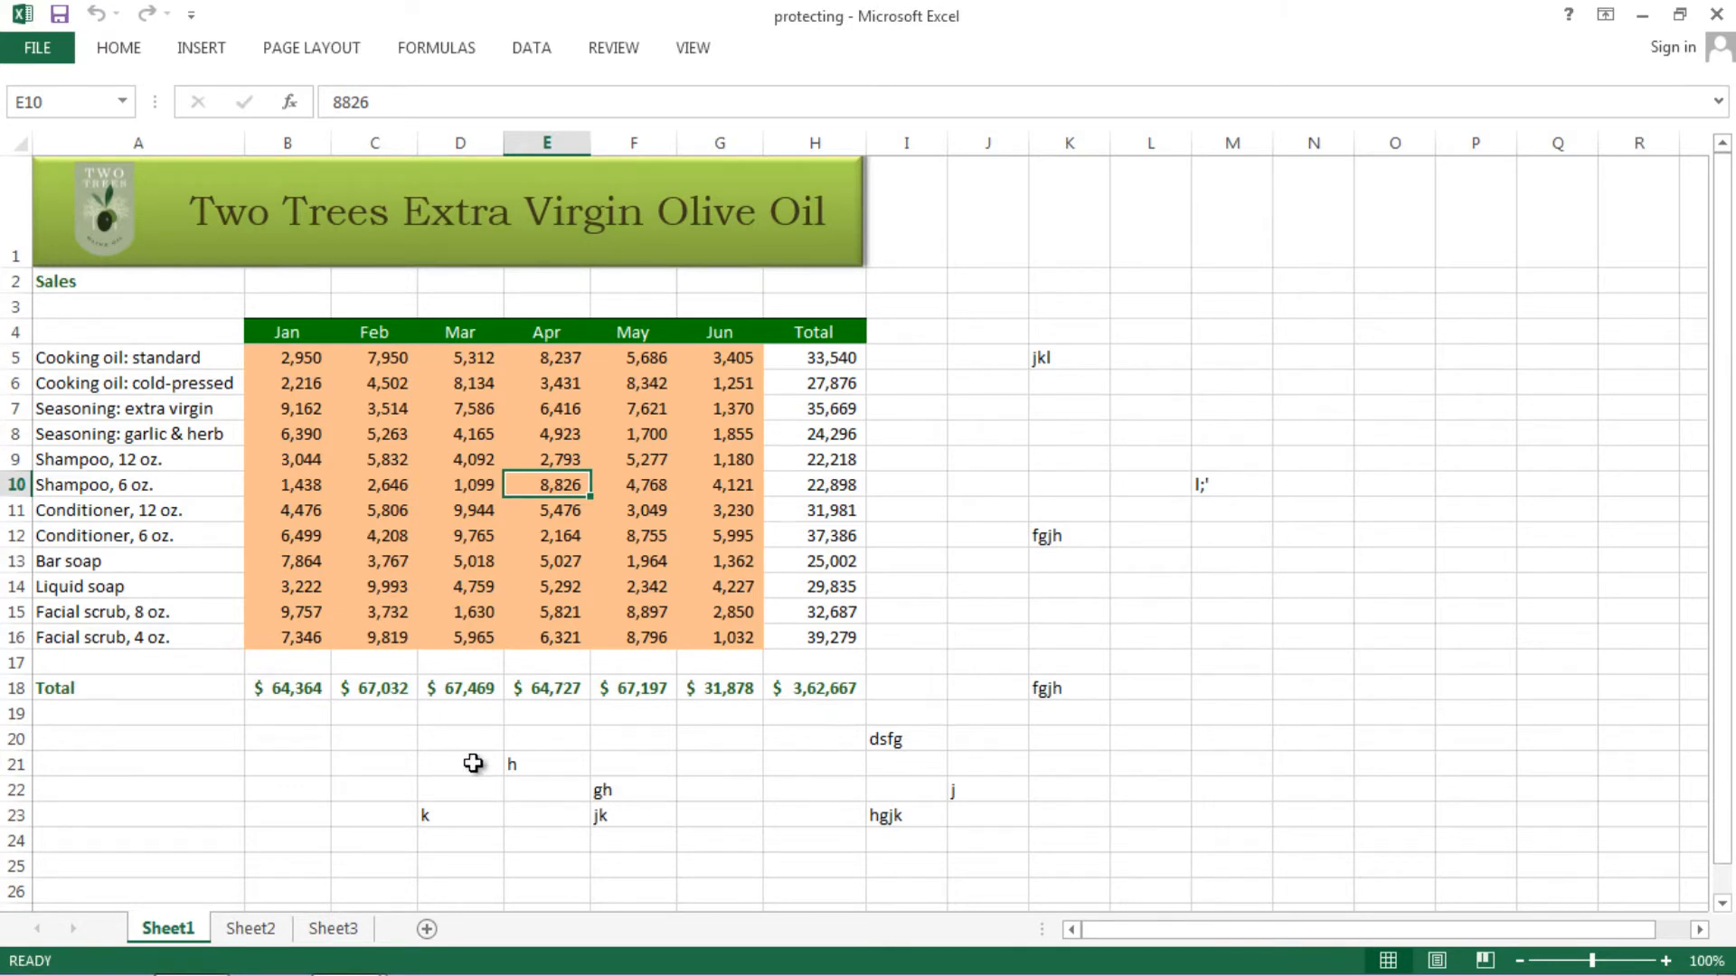
- Test the orange cells by entering trial values and text into E9 (Shampoo, 12 oz. April)
left_click(499, 570)
left_click(427, 412)
left_click(524, 459)
type("456456")
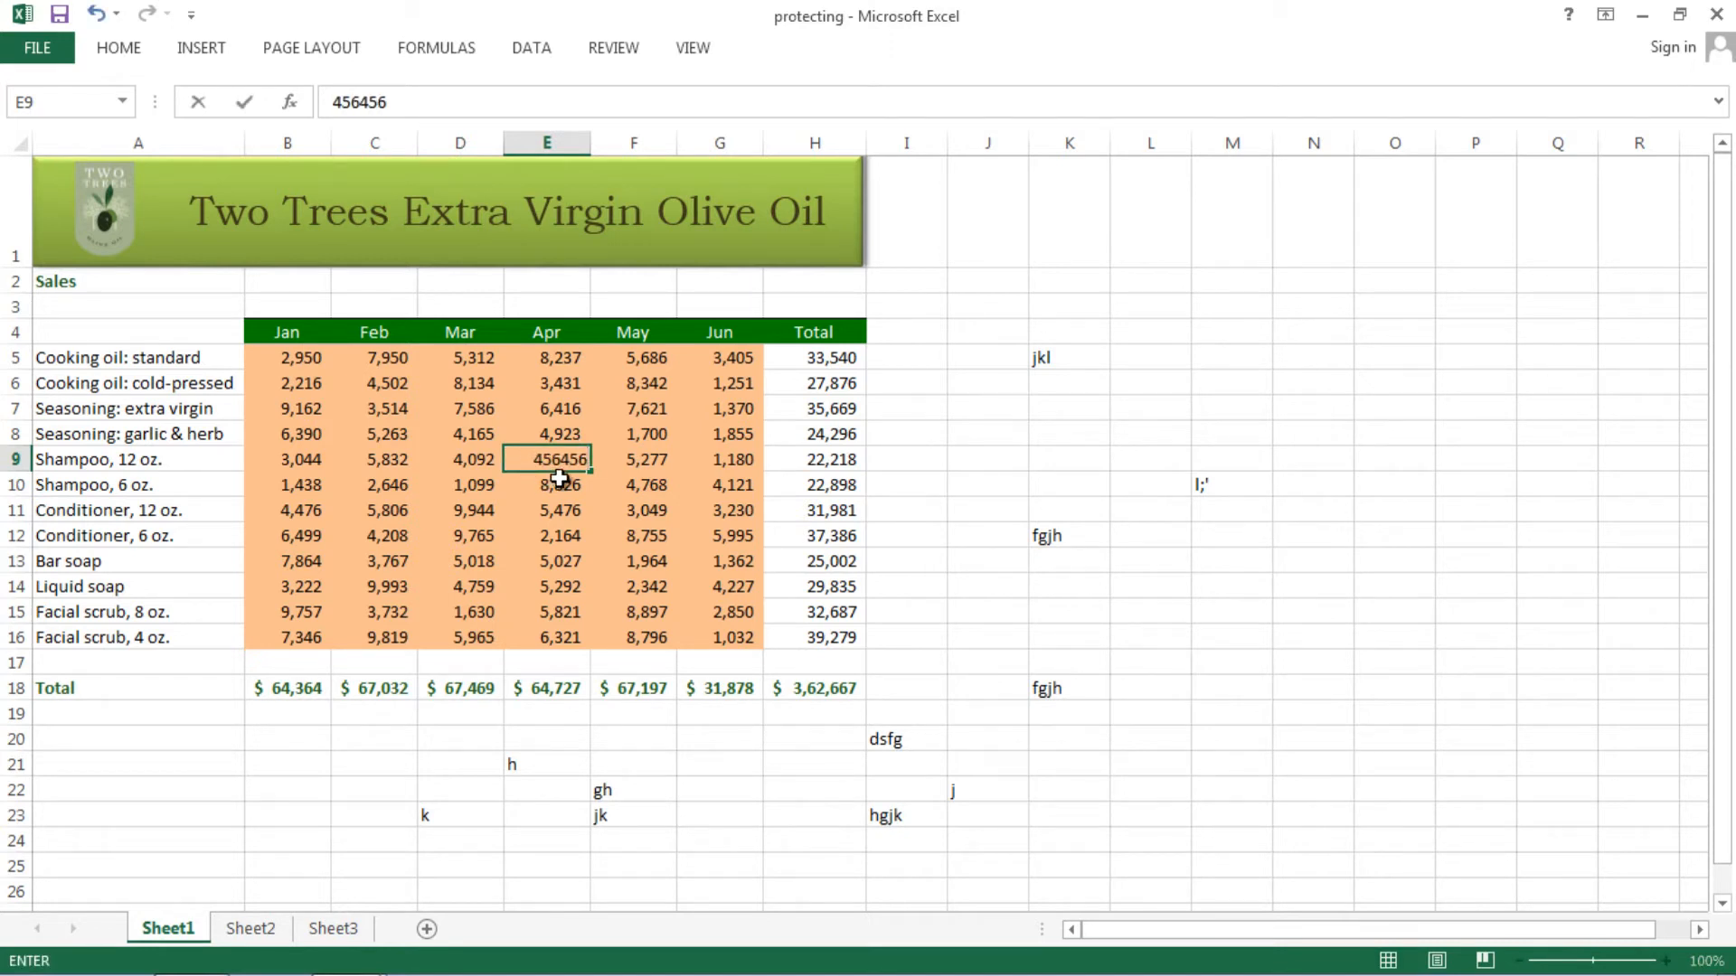
key("BackSpace")
key("ctrl+Return")
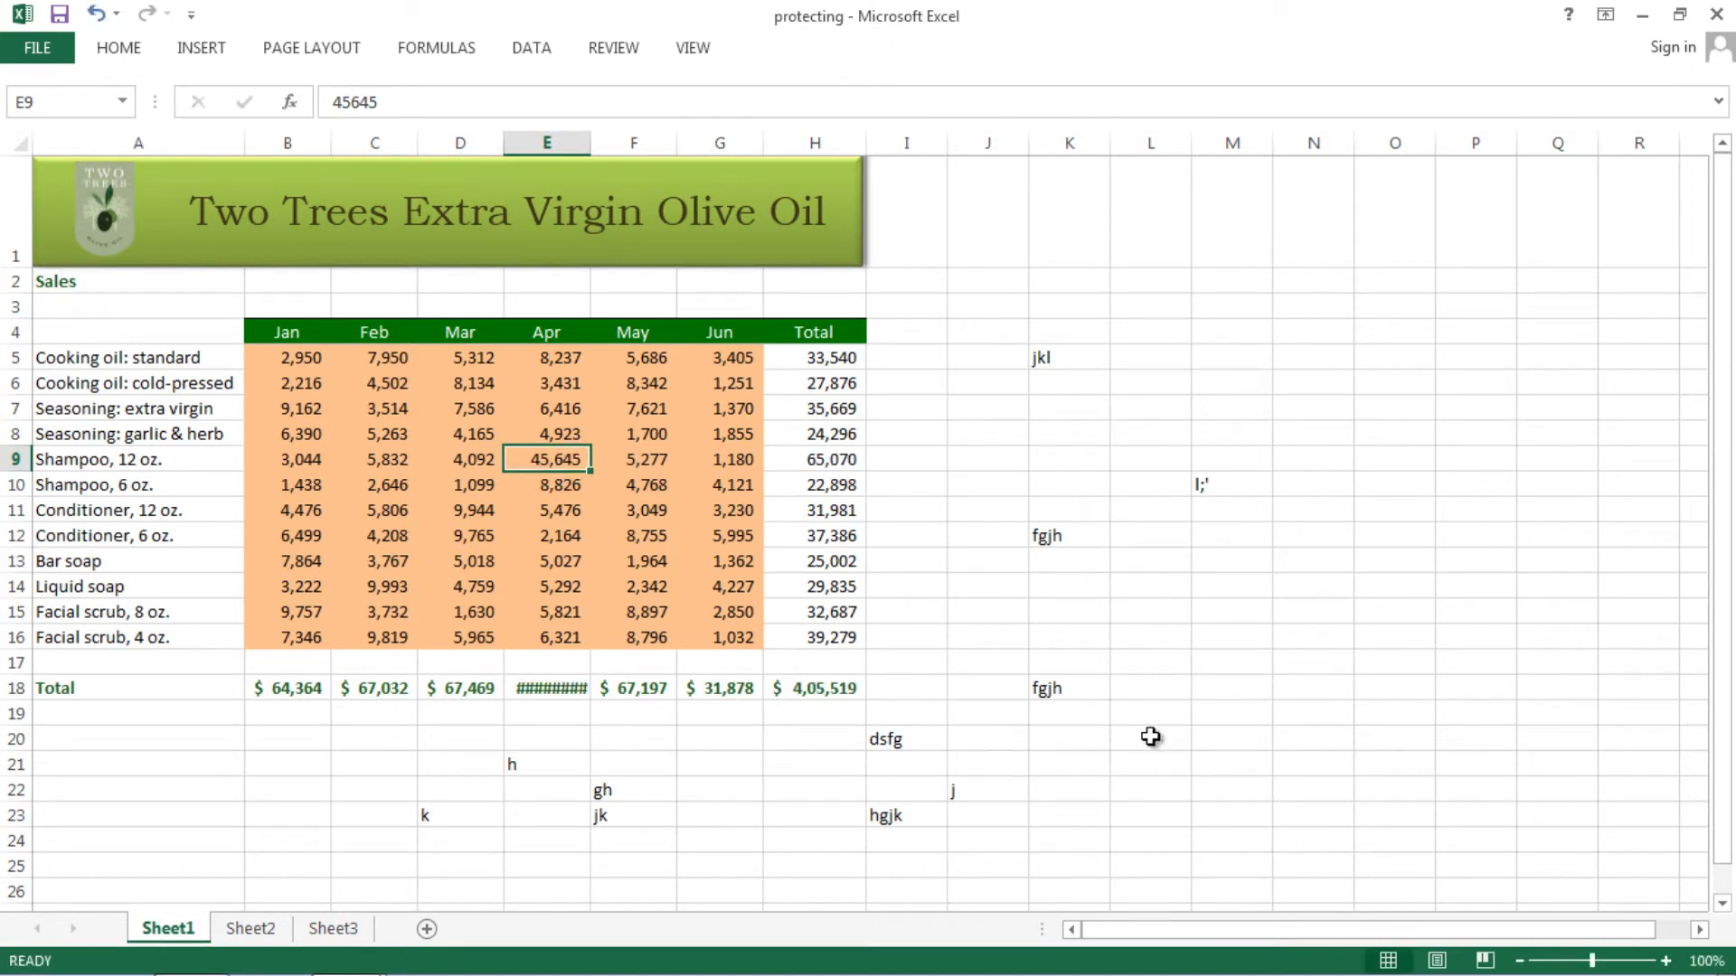
type("sdfgsdfg")
key("ctrl+Return")
type("dsfg")
key("ctrl+Return")
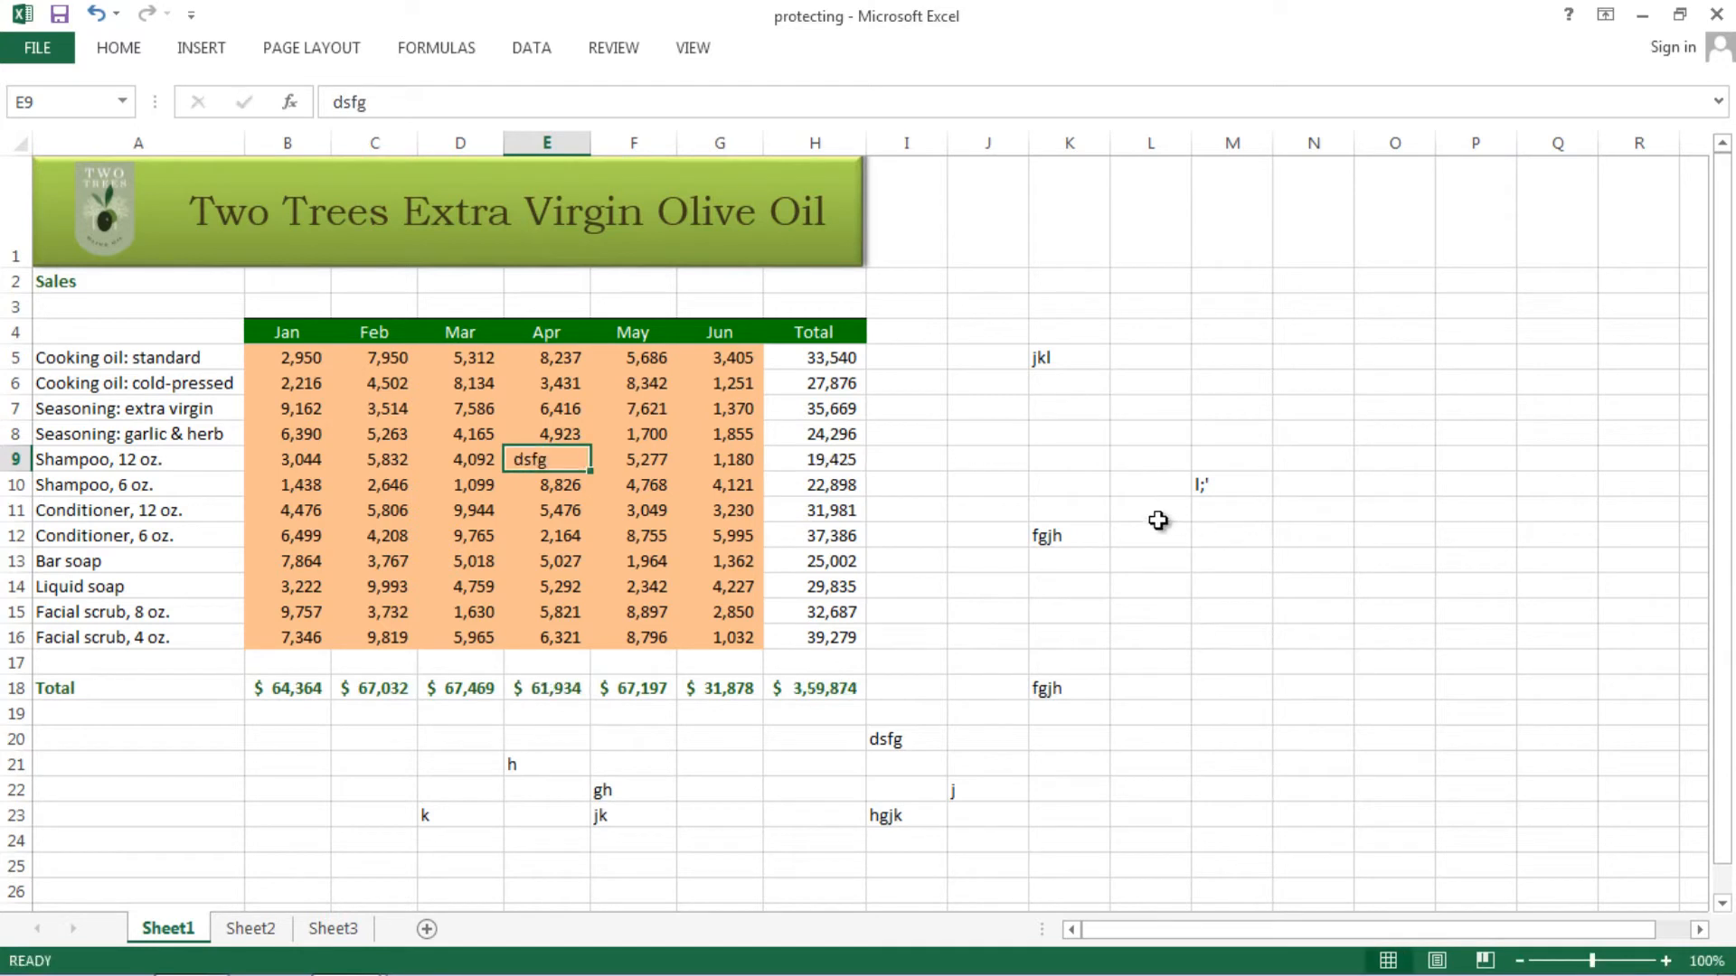
- Keep Seasoning's March value at 7,586, set E9 to 45645, then open the workbook Info page
left_click(632, 389)
left_click(431, 416)
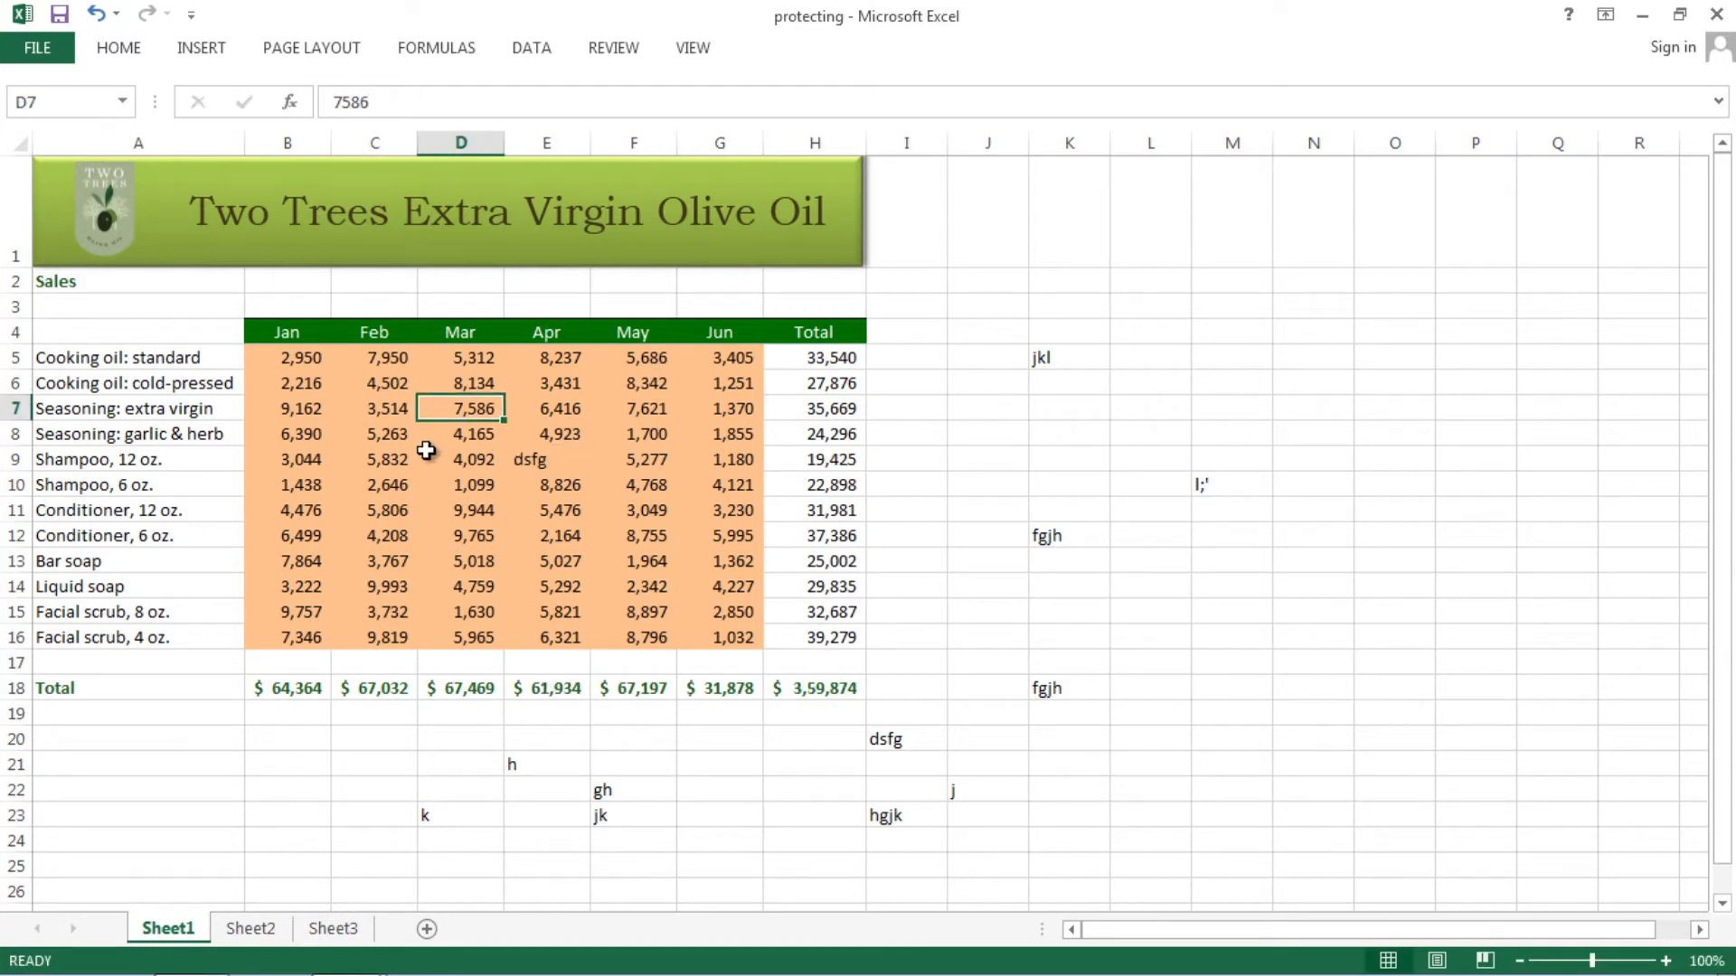
type("34534")
key("Escape")
left_click(544, 463)
type("45645")
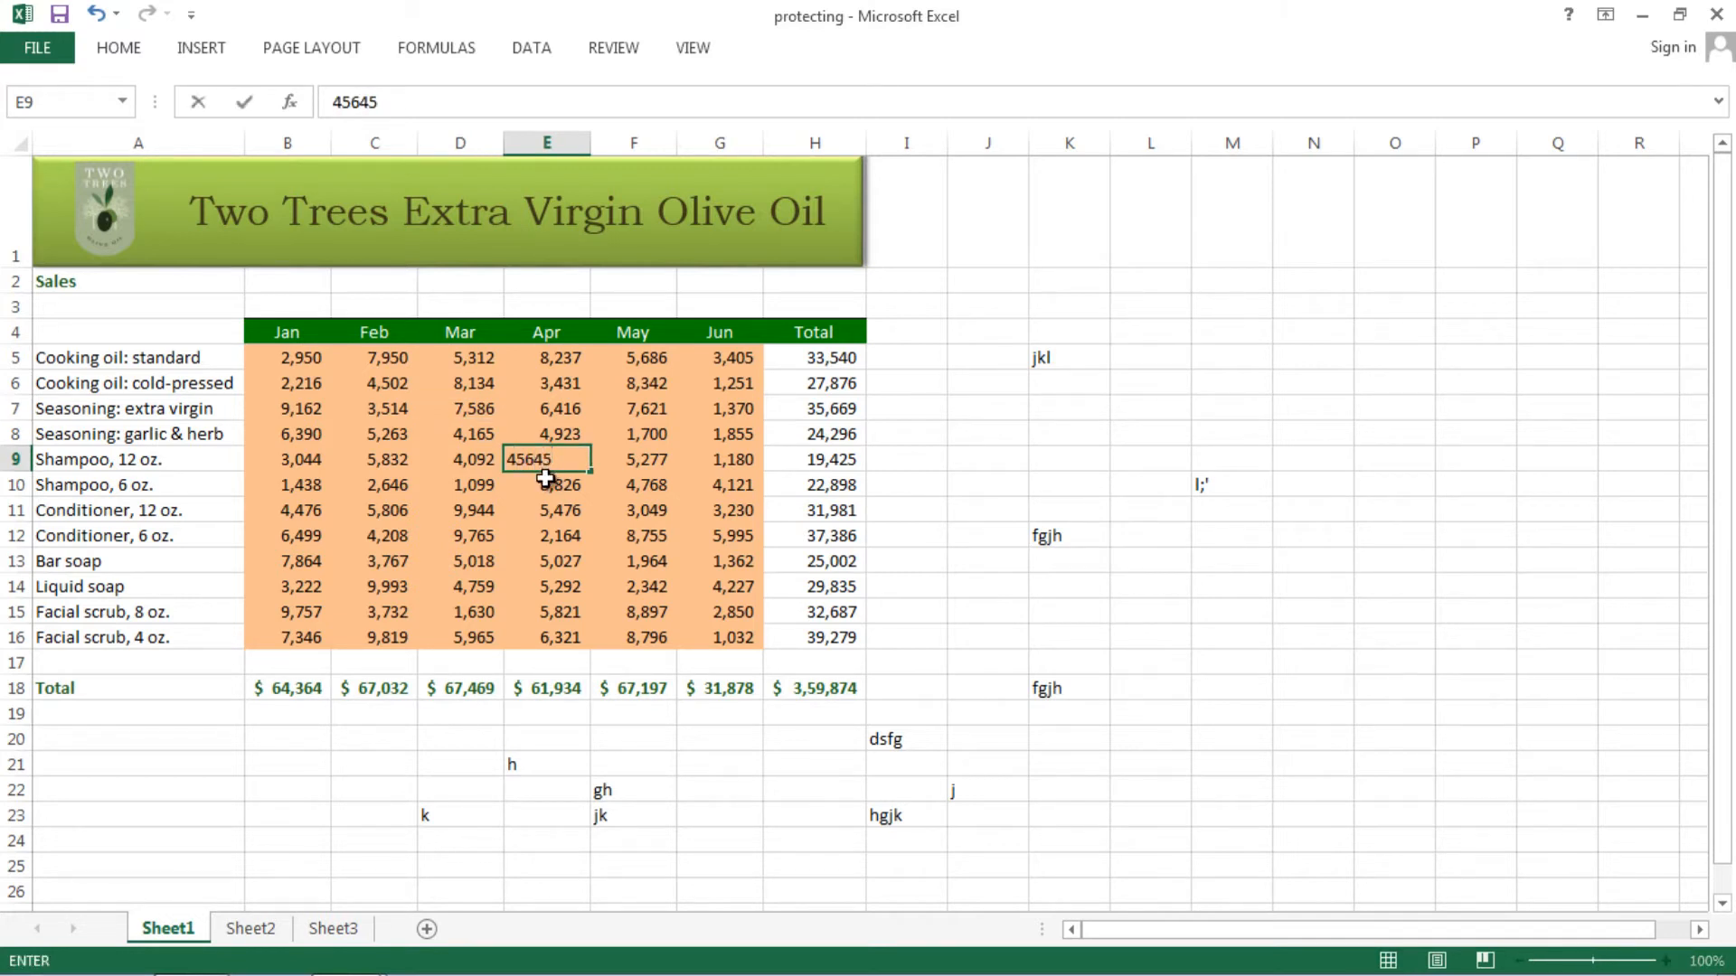
left_click(553, 559)
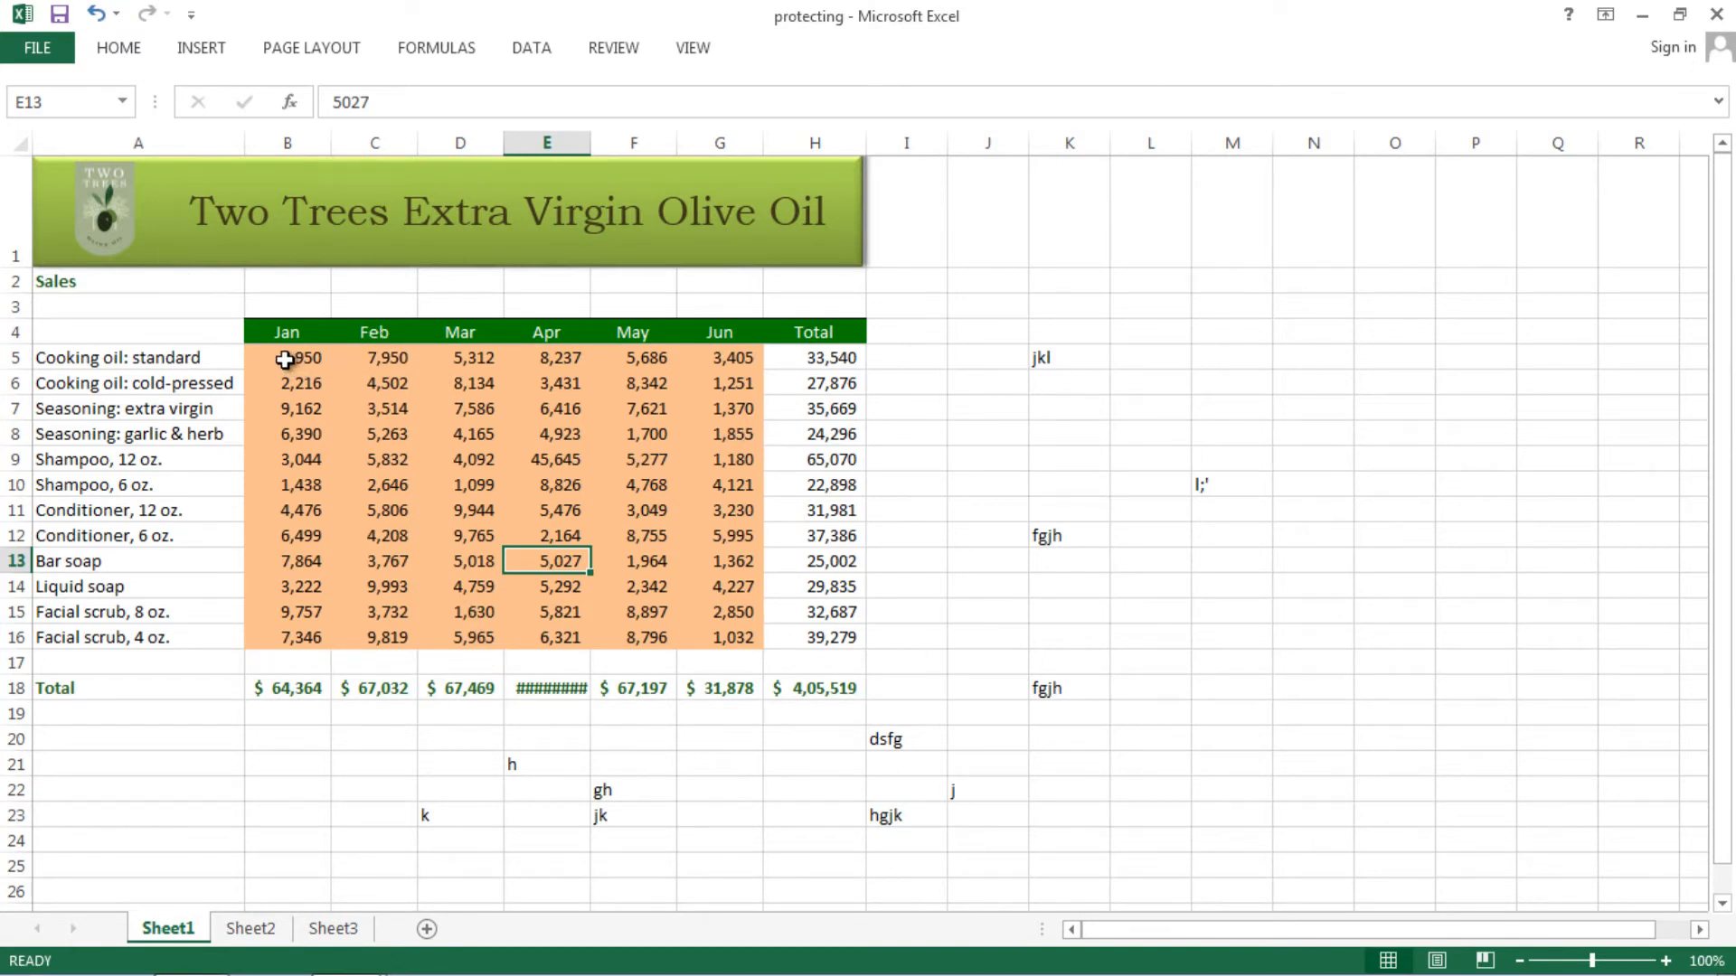
left_click(39, 54)
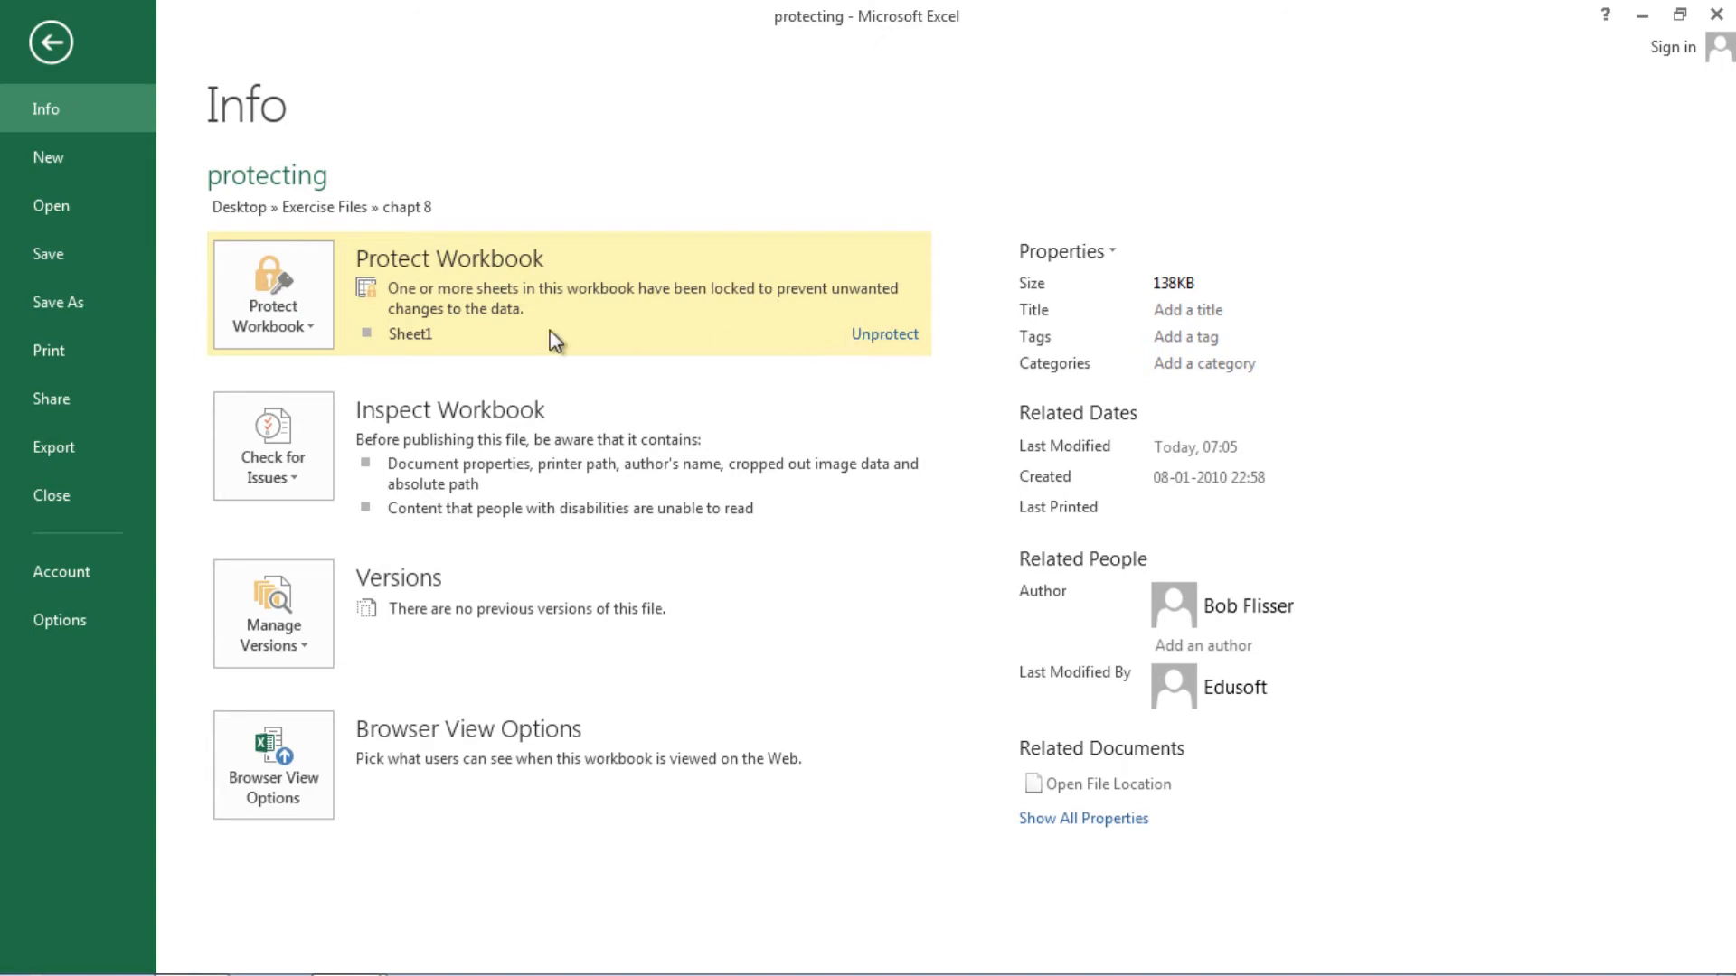
- Dismiss the Windows activation notice and open the Protect Workbook dropdown on the Info page
left_click(304, 327)
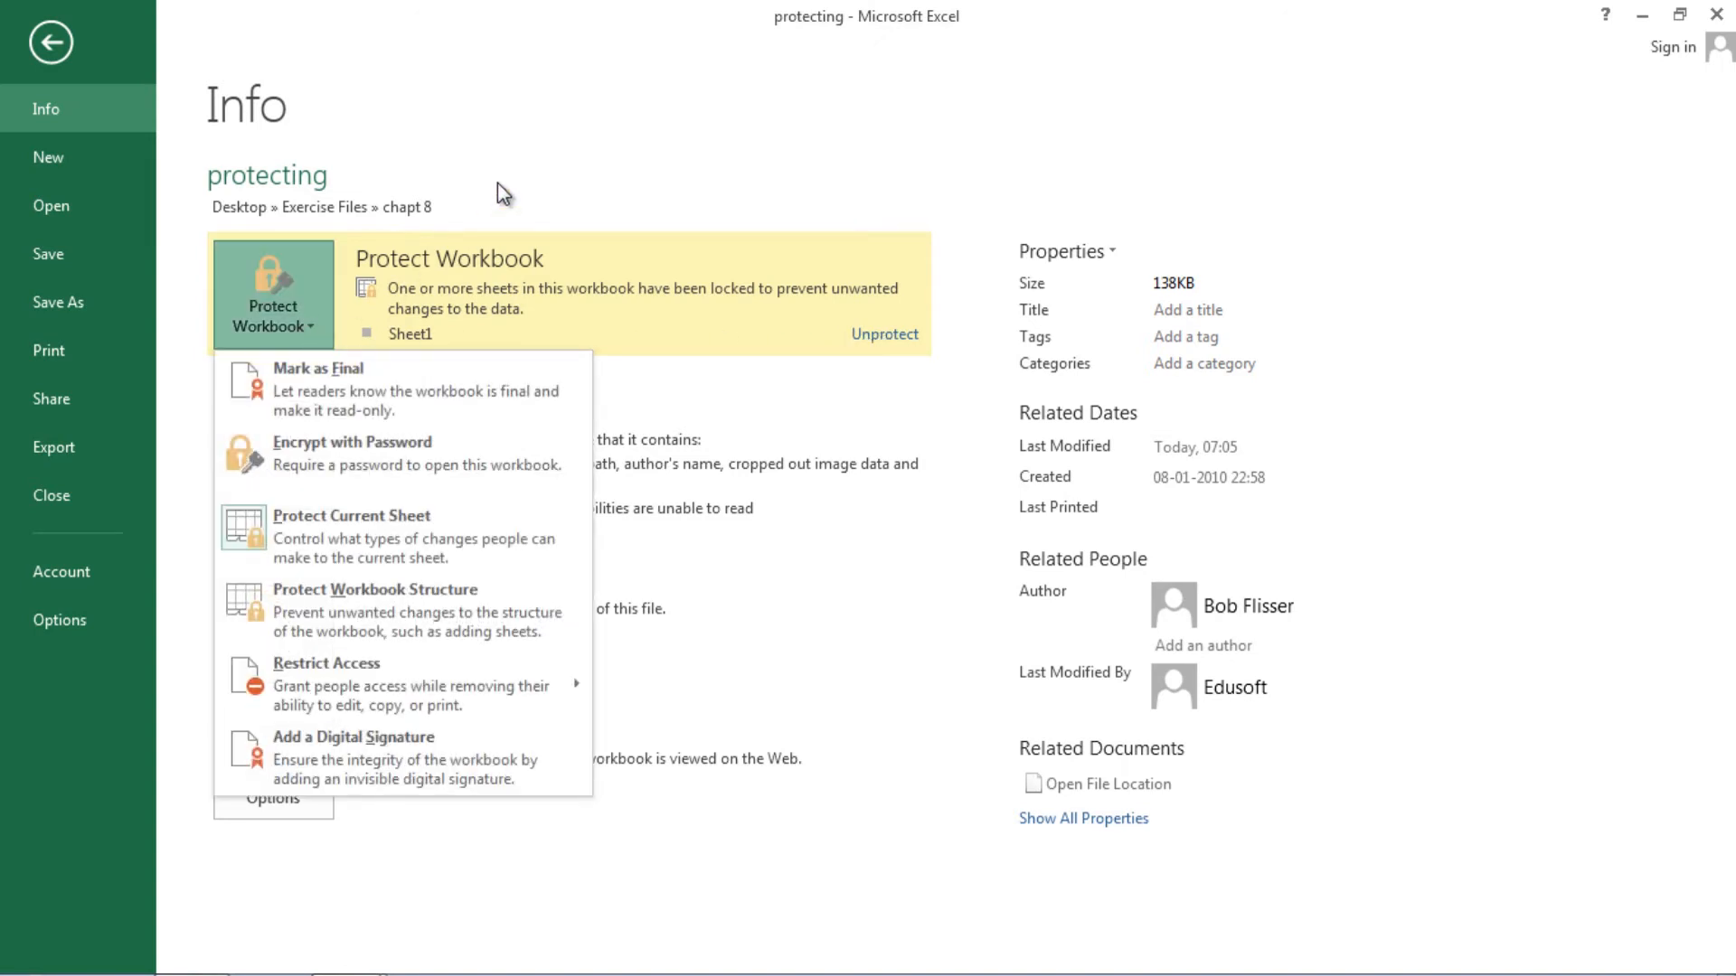
left_click(497, 183)
left_click(311, 328)
left_click(499, 179)
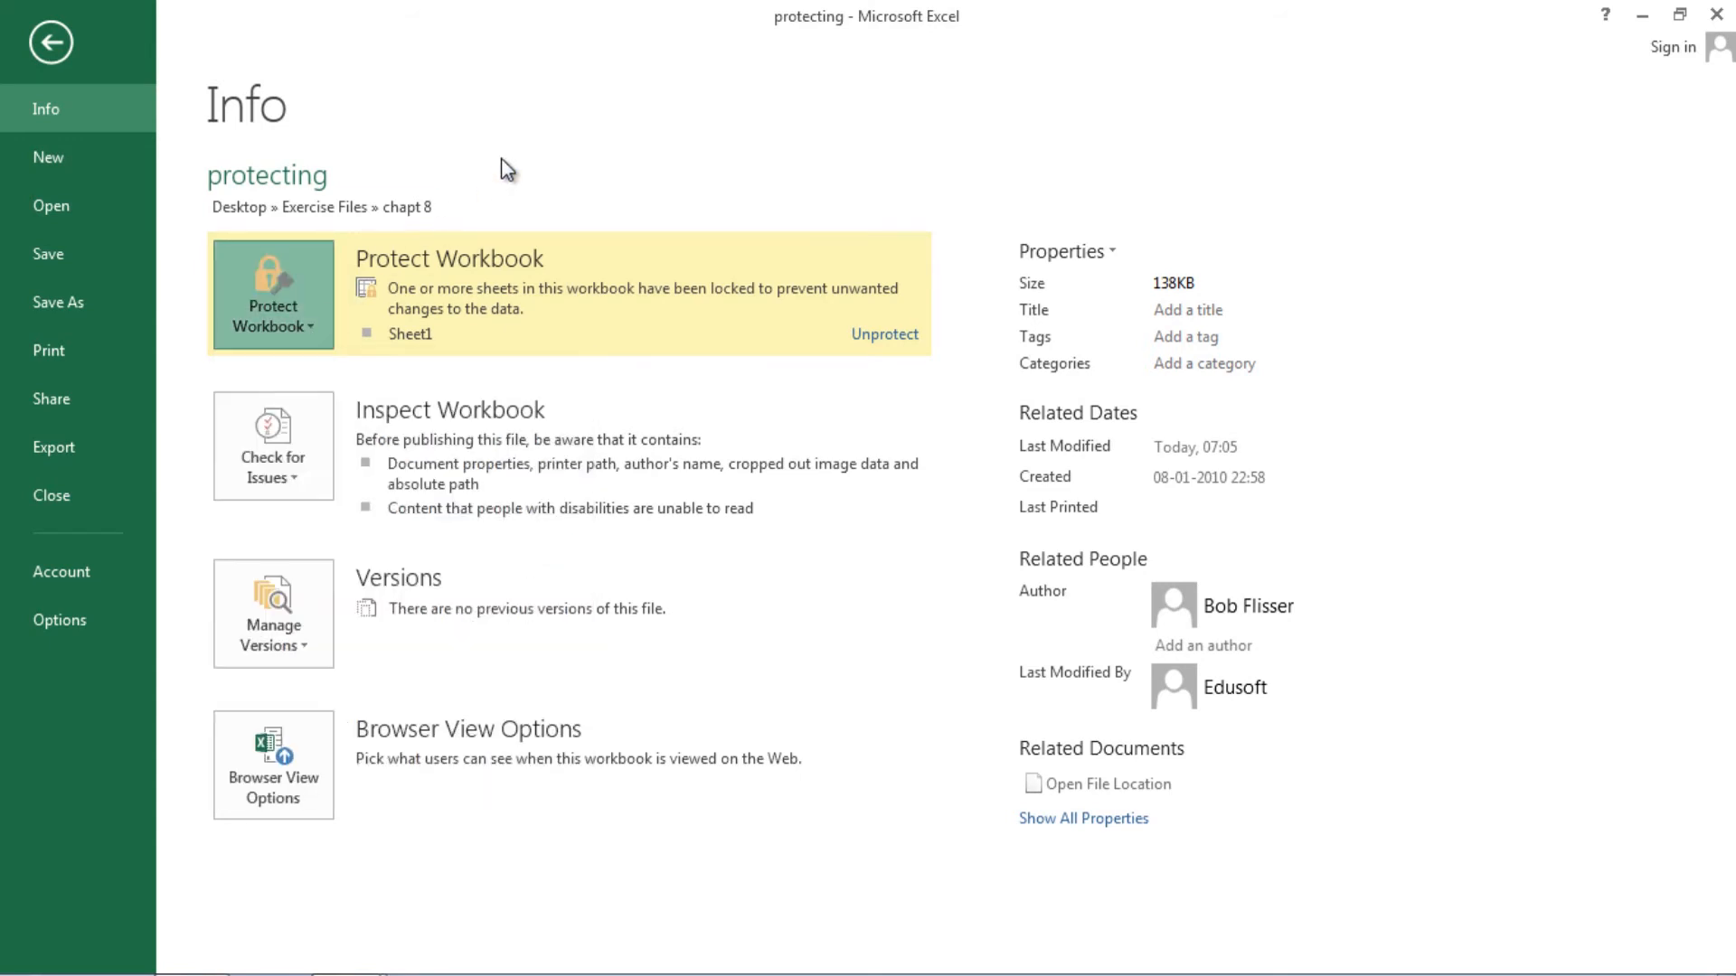
left_click(312, 327)
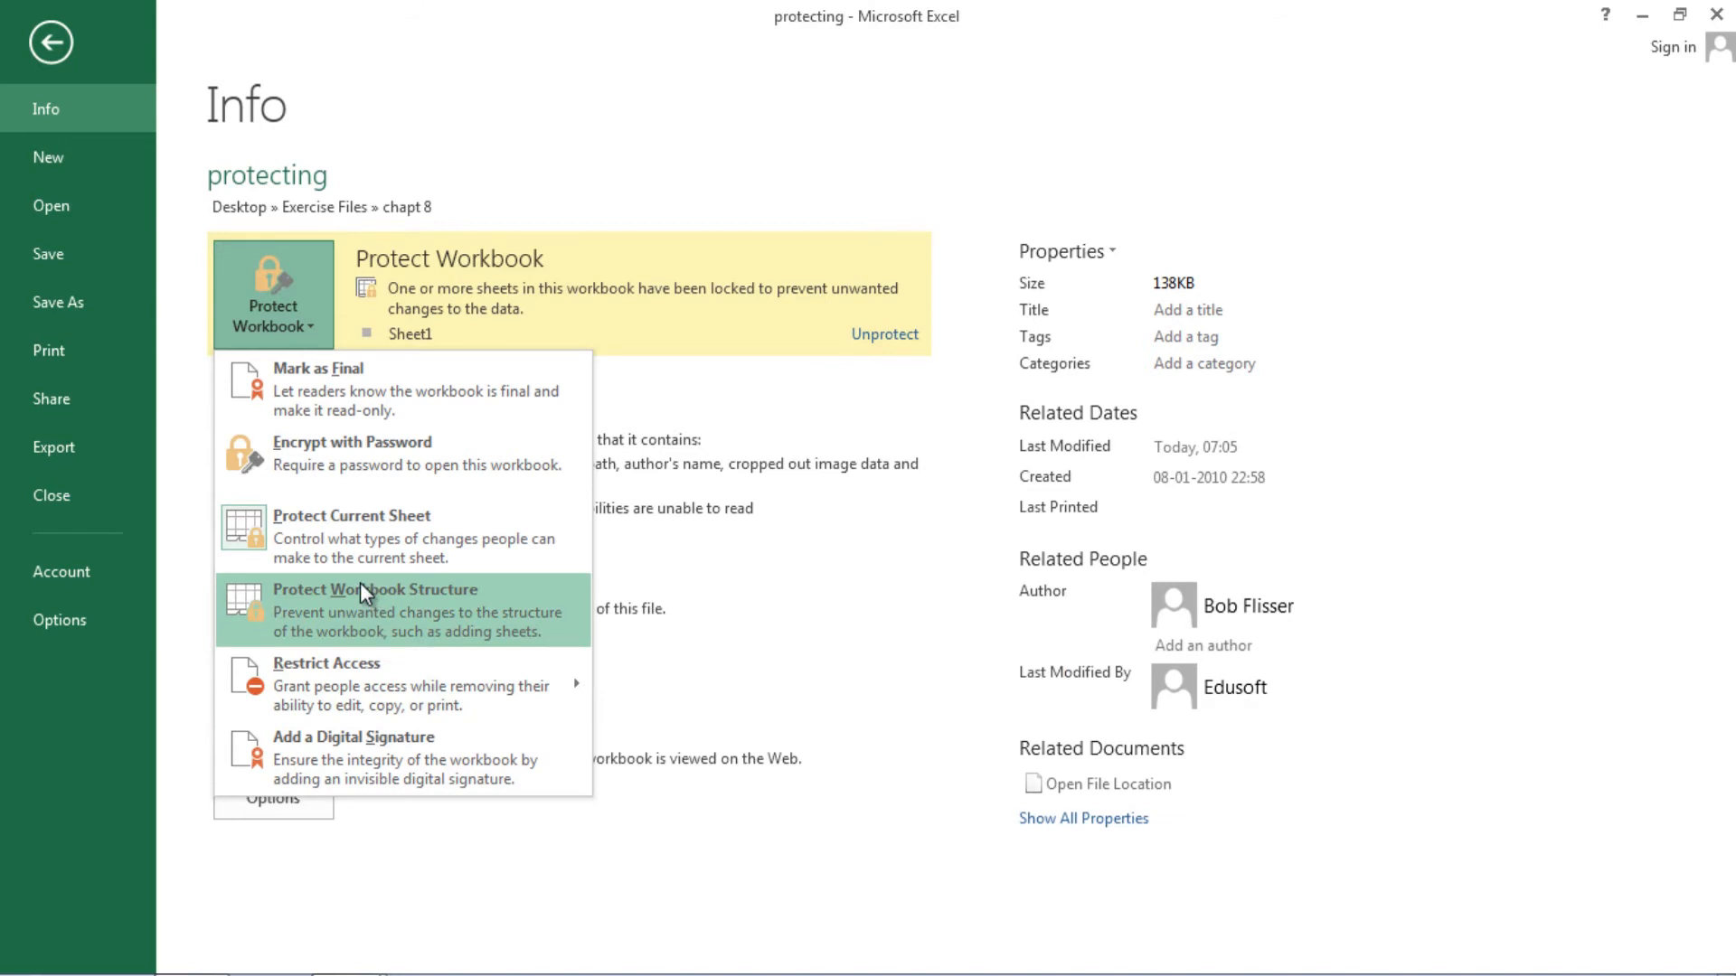
mouse_move(360, 687)
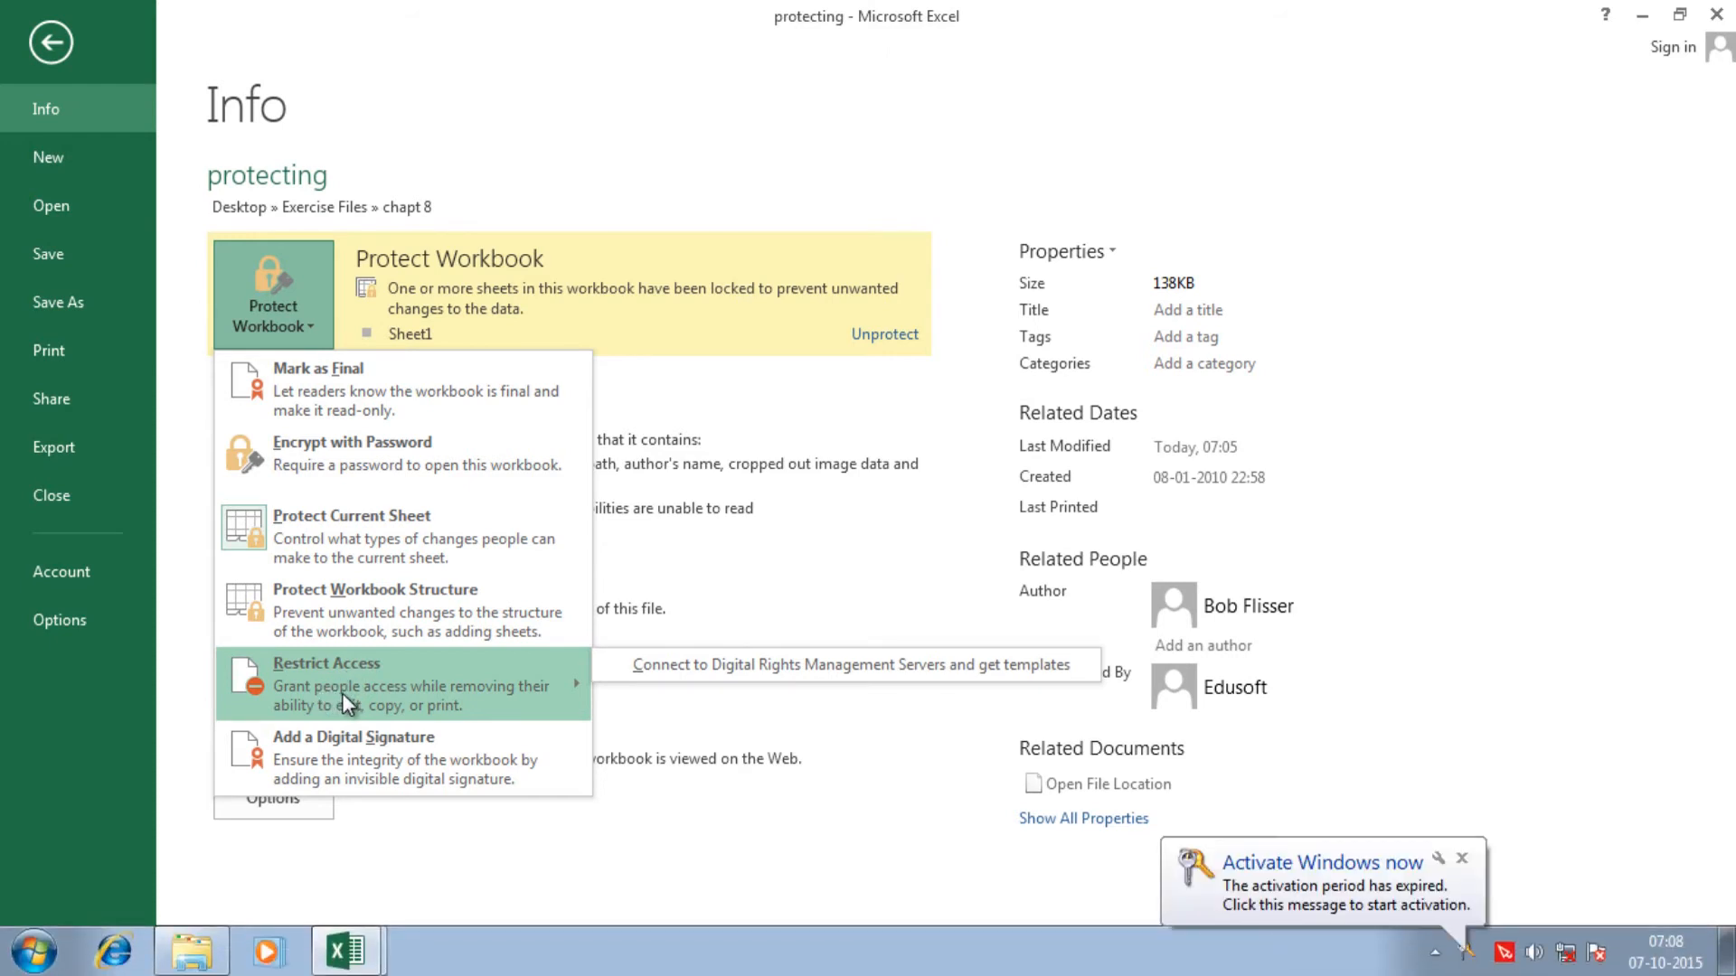
left_click(1462, 859)
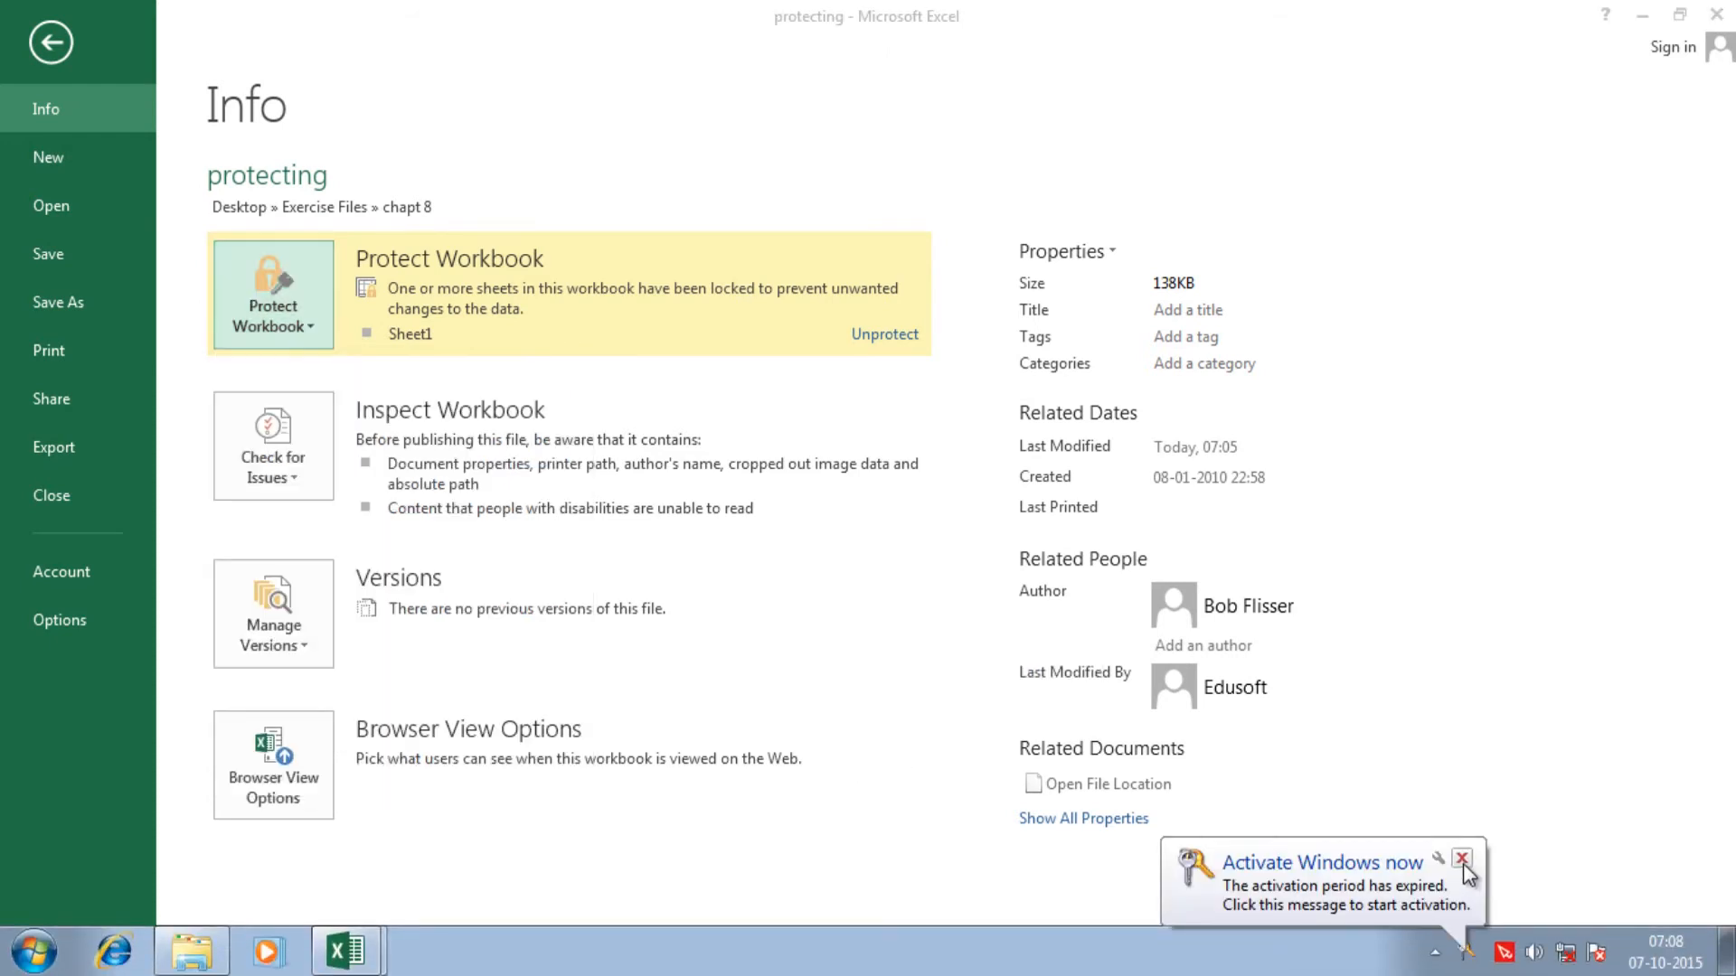
left_click(309, 328)
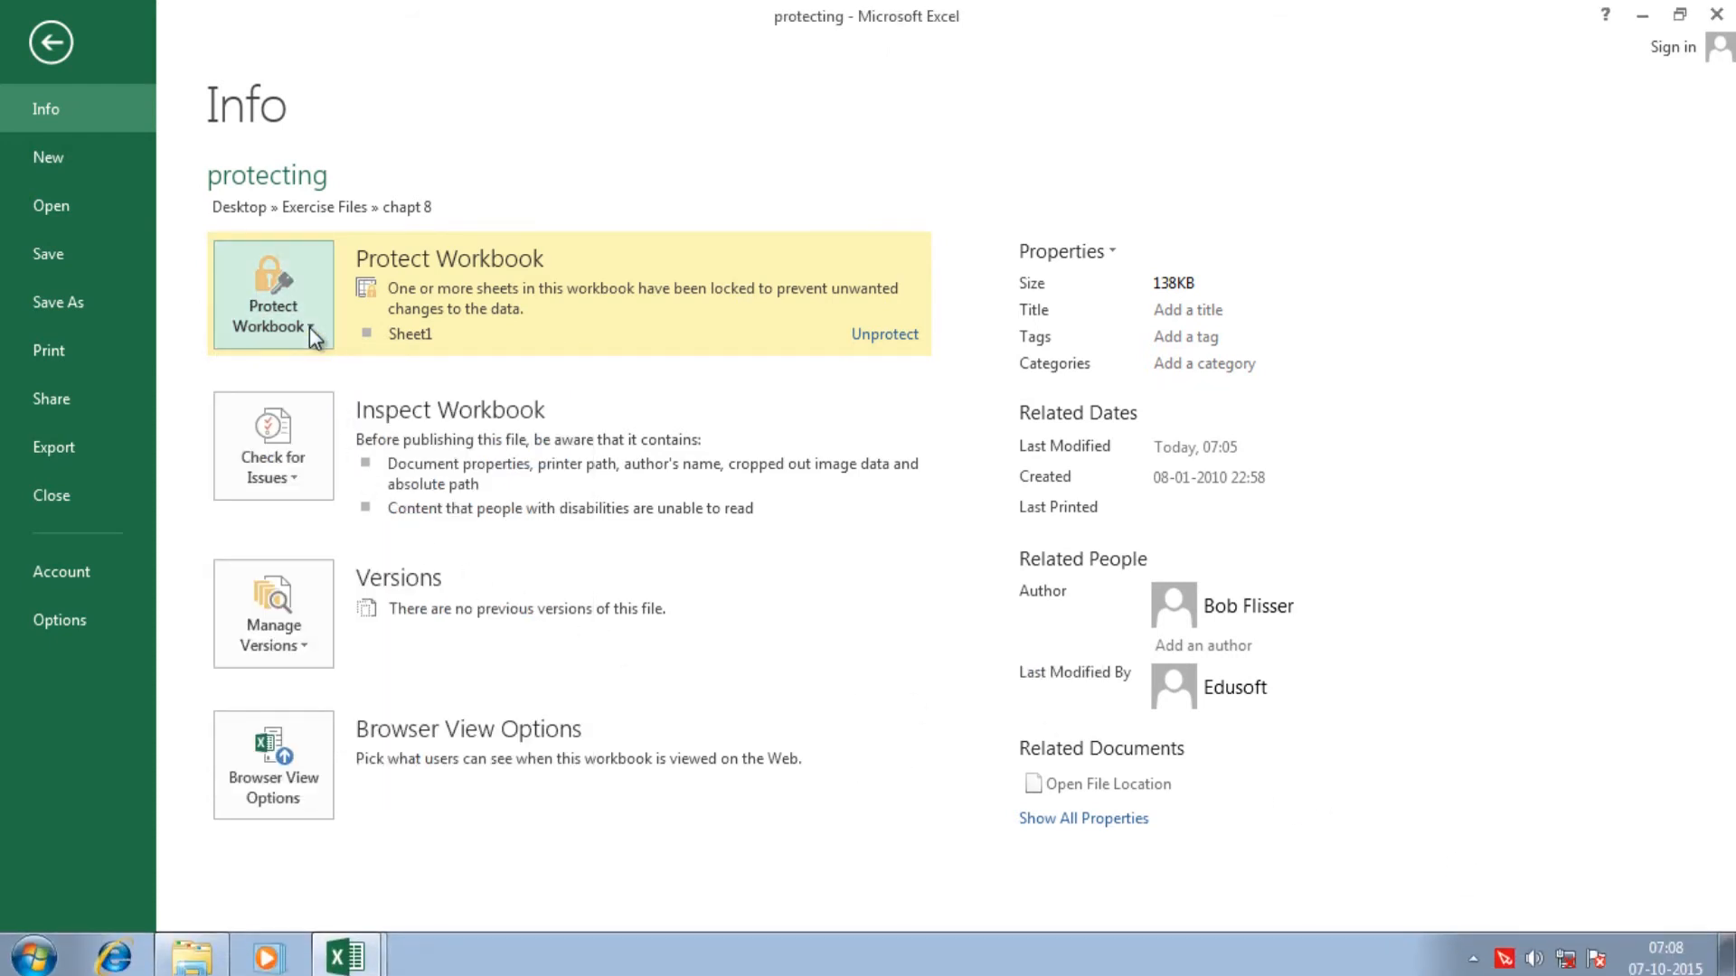
left_click(309, 328)
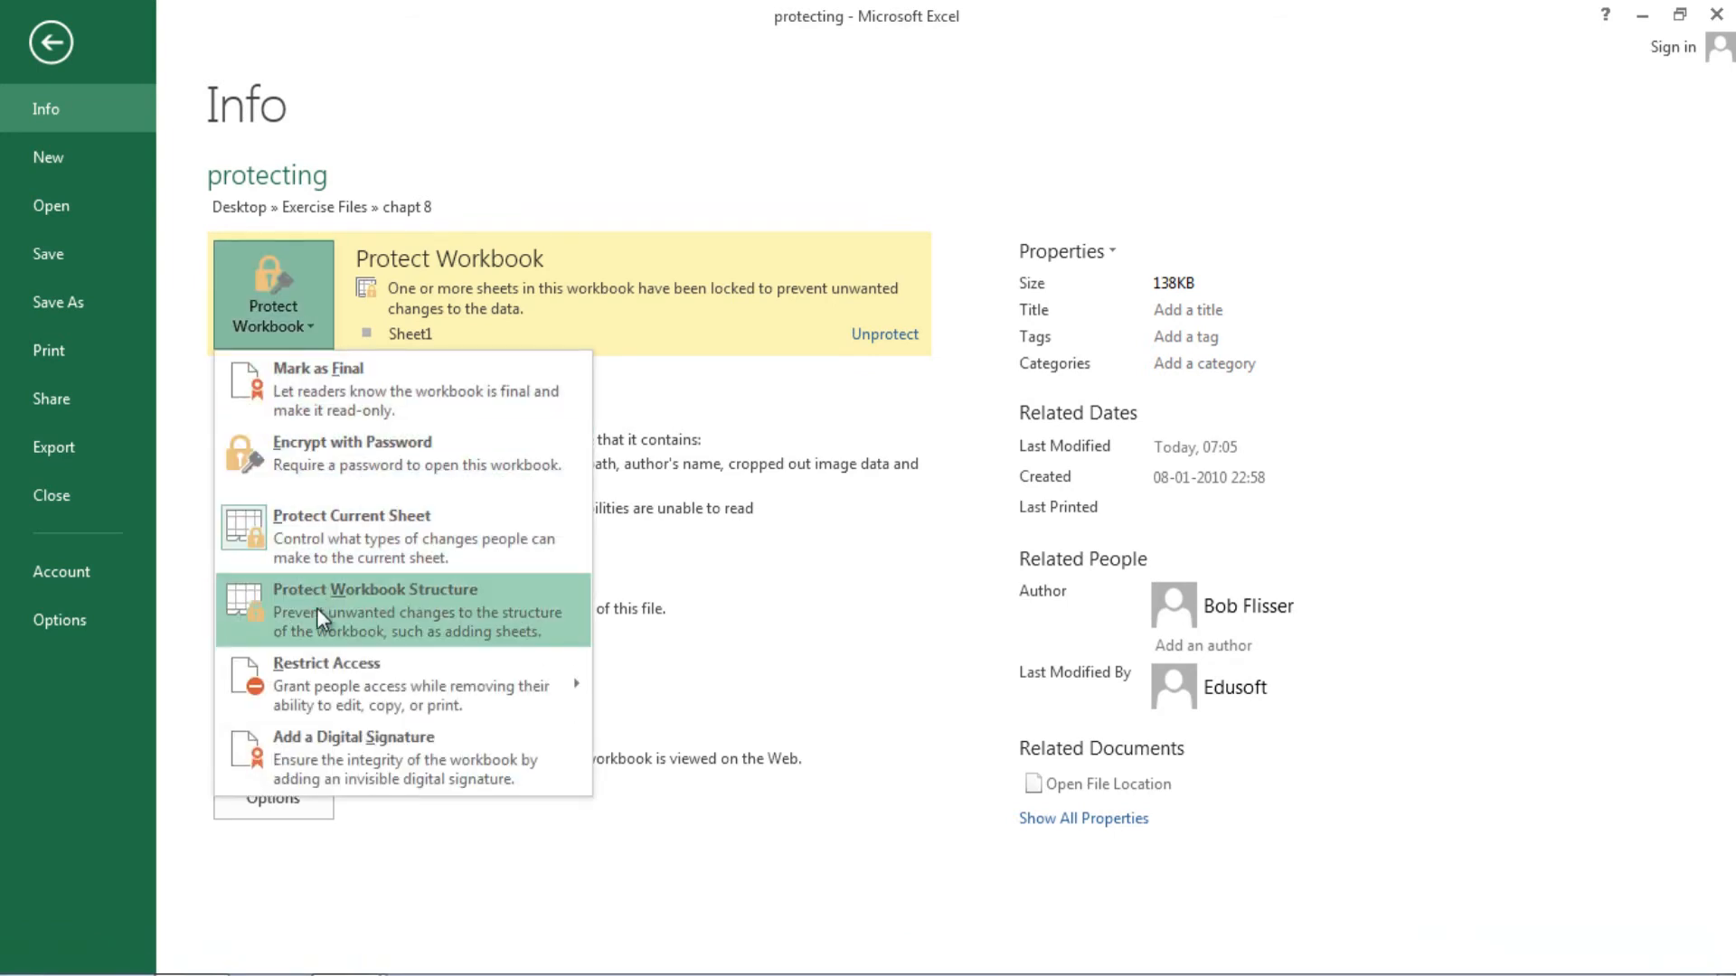
mouse_move(362, 647)
- Protect the workbook structure with a confirmed password
left_click(374, 604)
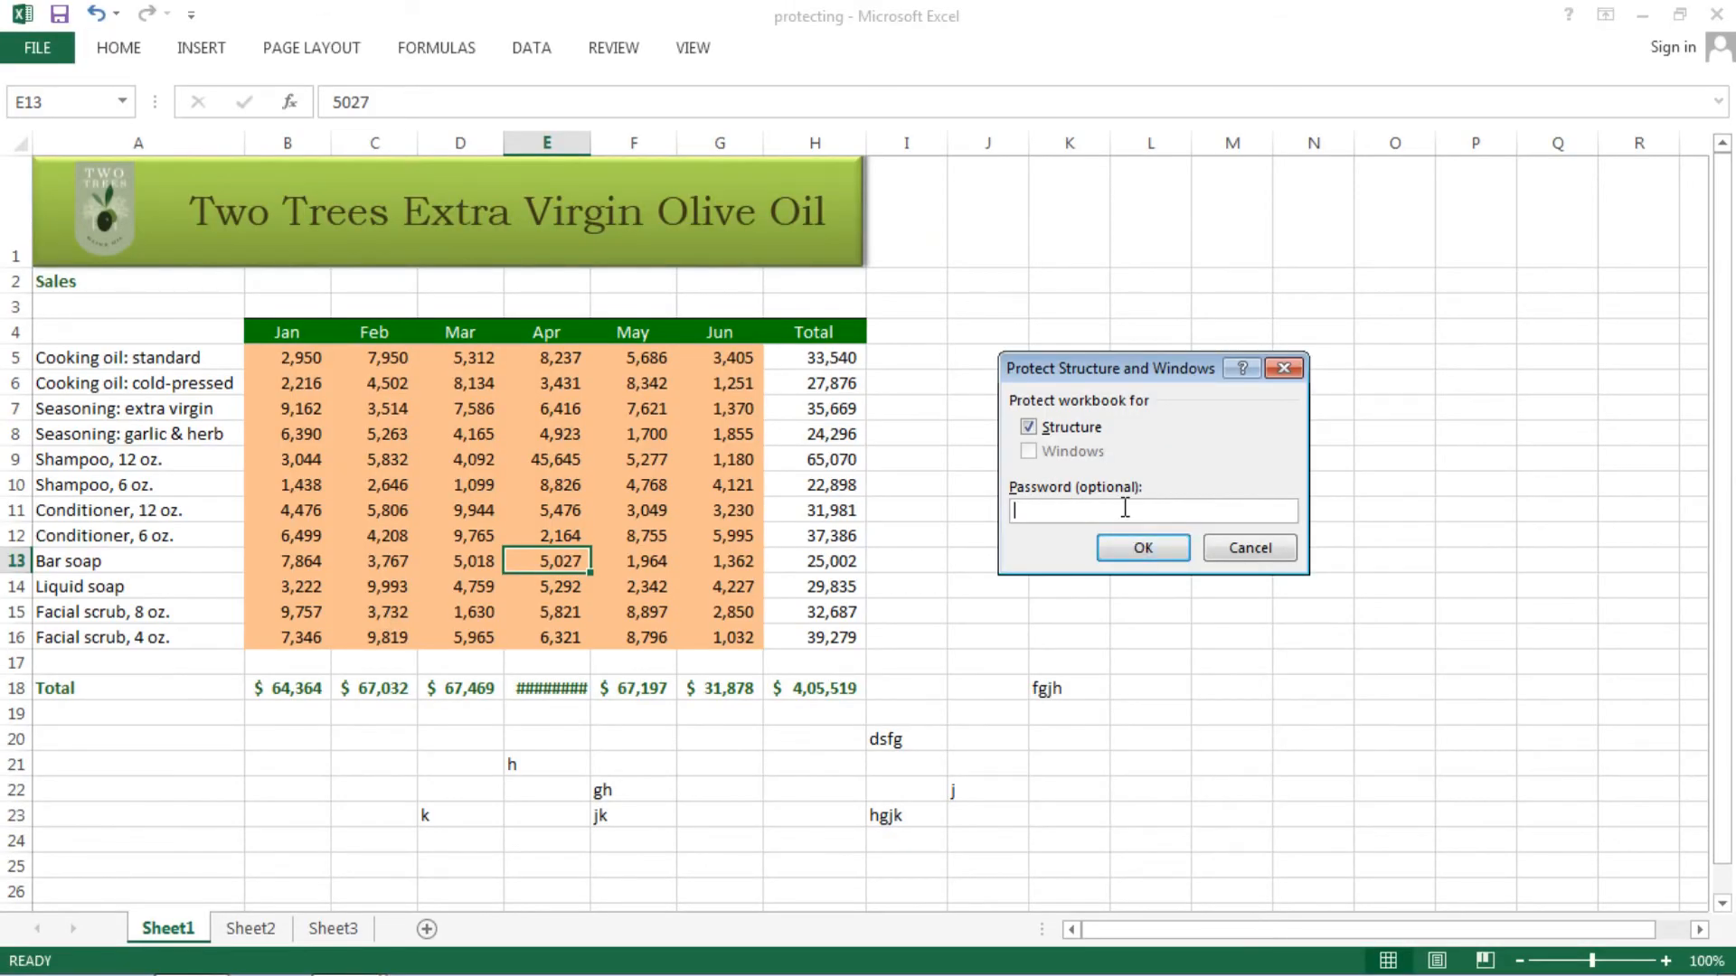
key("Return")
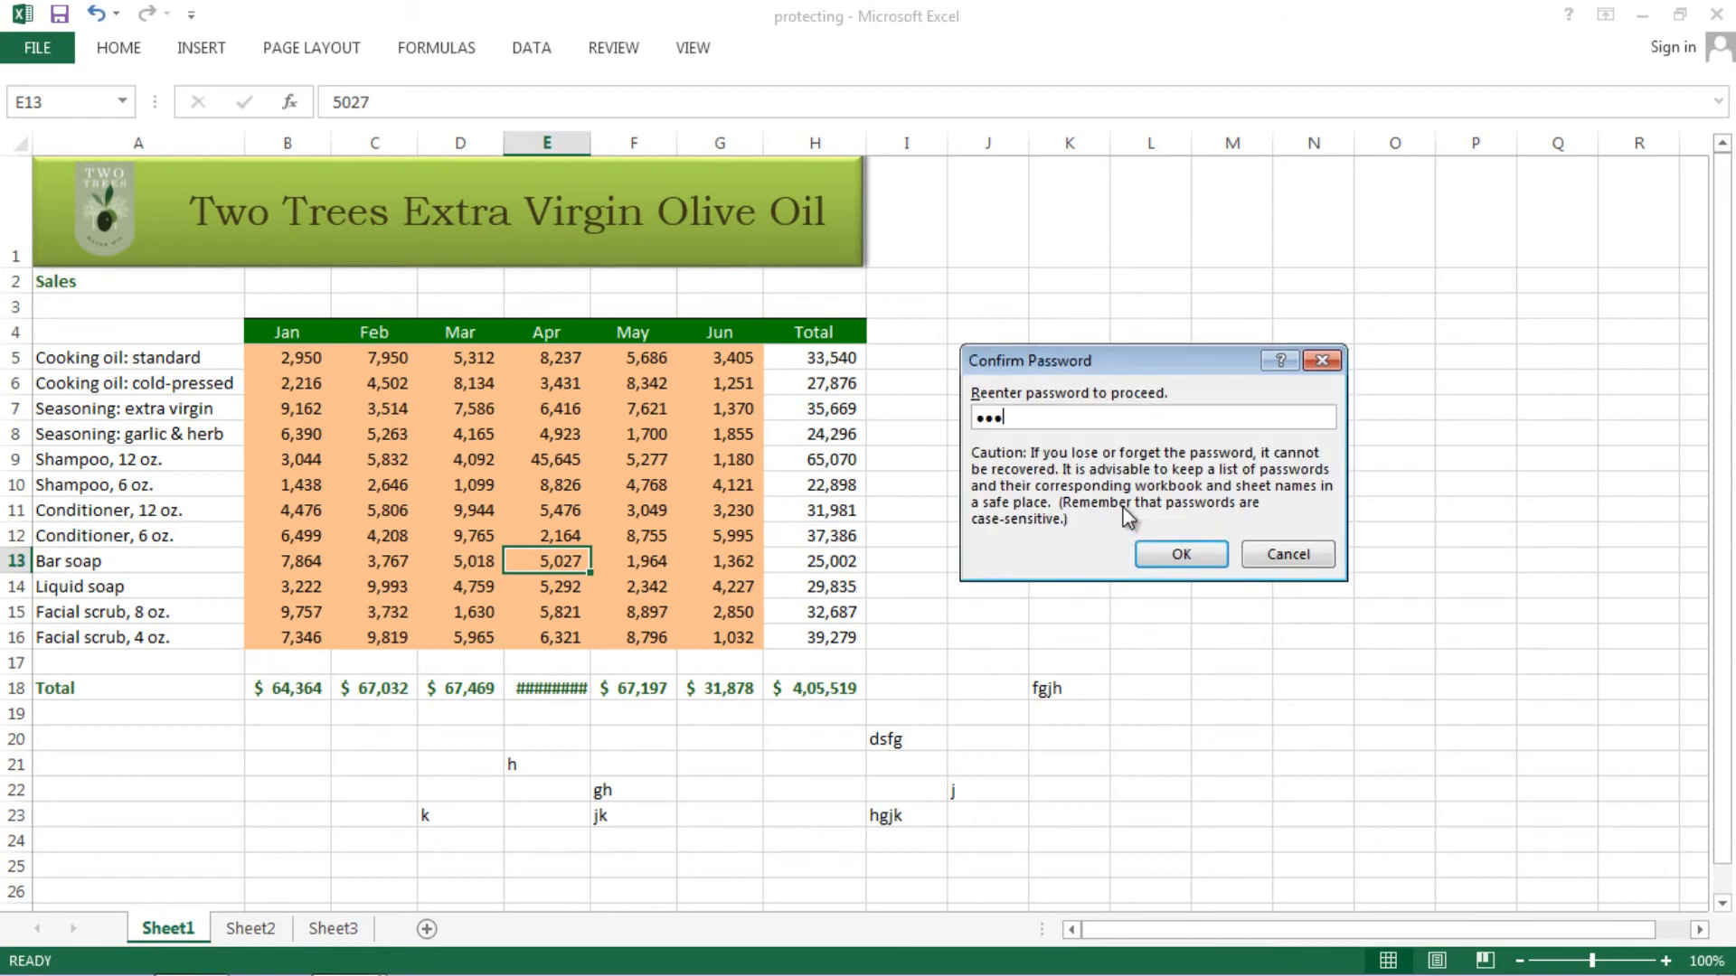
key("Return")
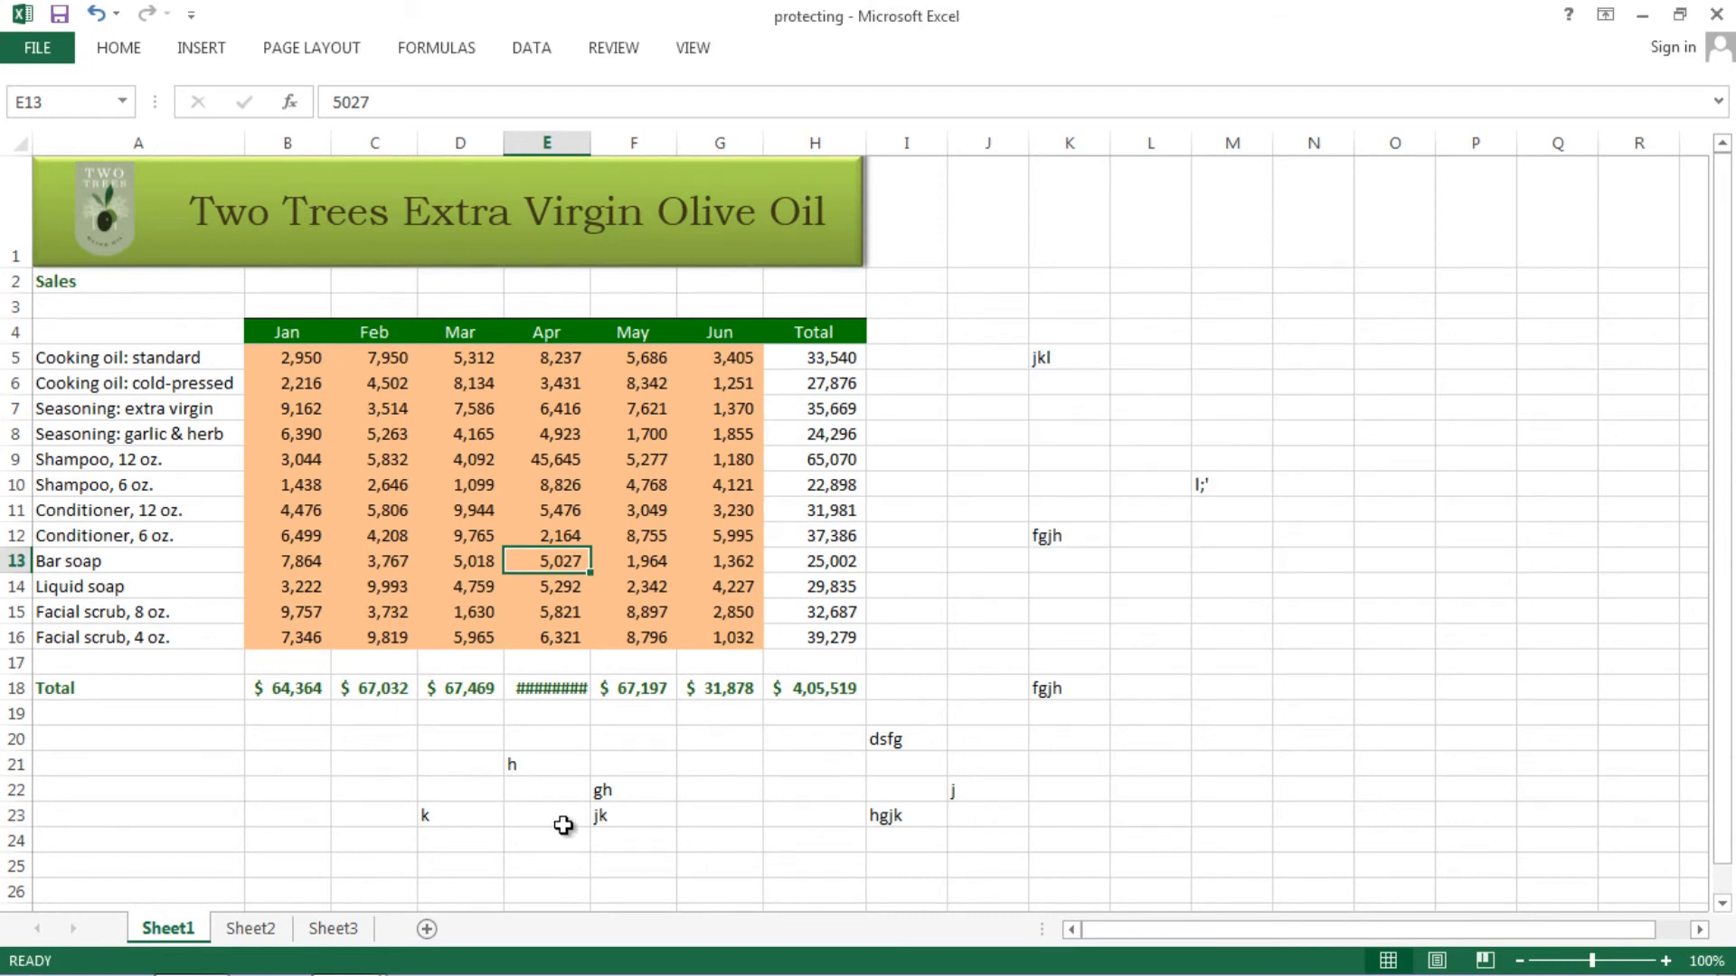
- Switch to Sheet2 and Sheet3, then right-click the Sheet2 tab to check allowed sheet operations
left_click(264, 931)
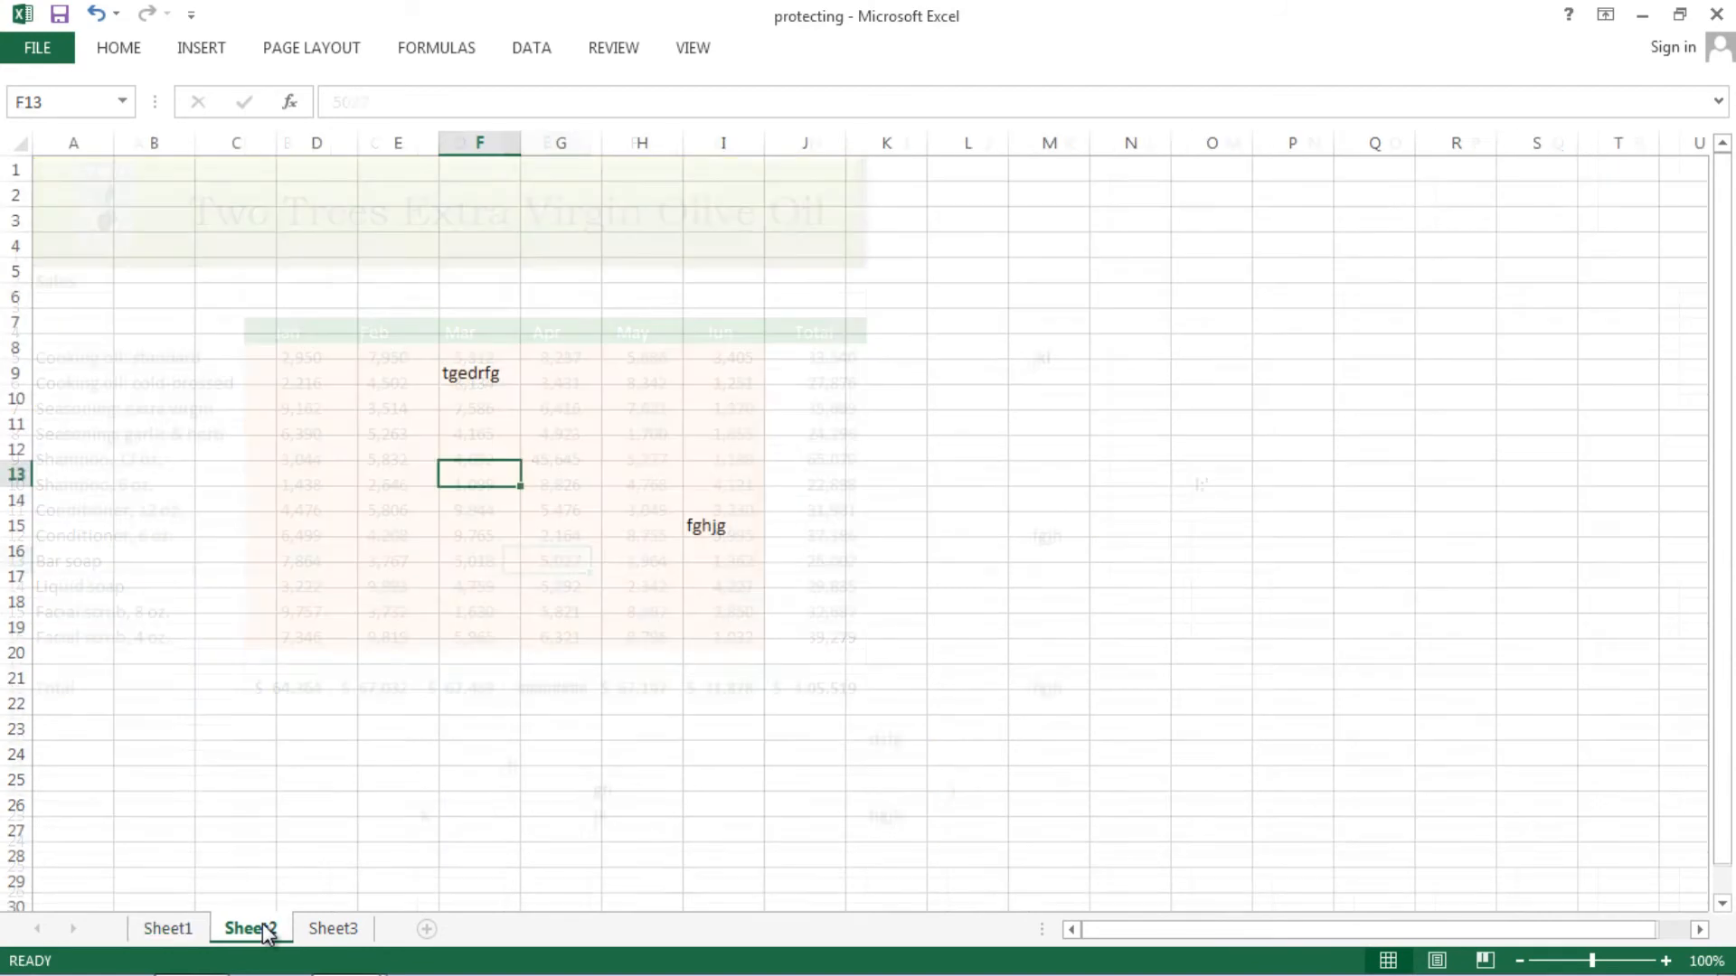
left_click(325, 931)
left_click(264, 931)
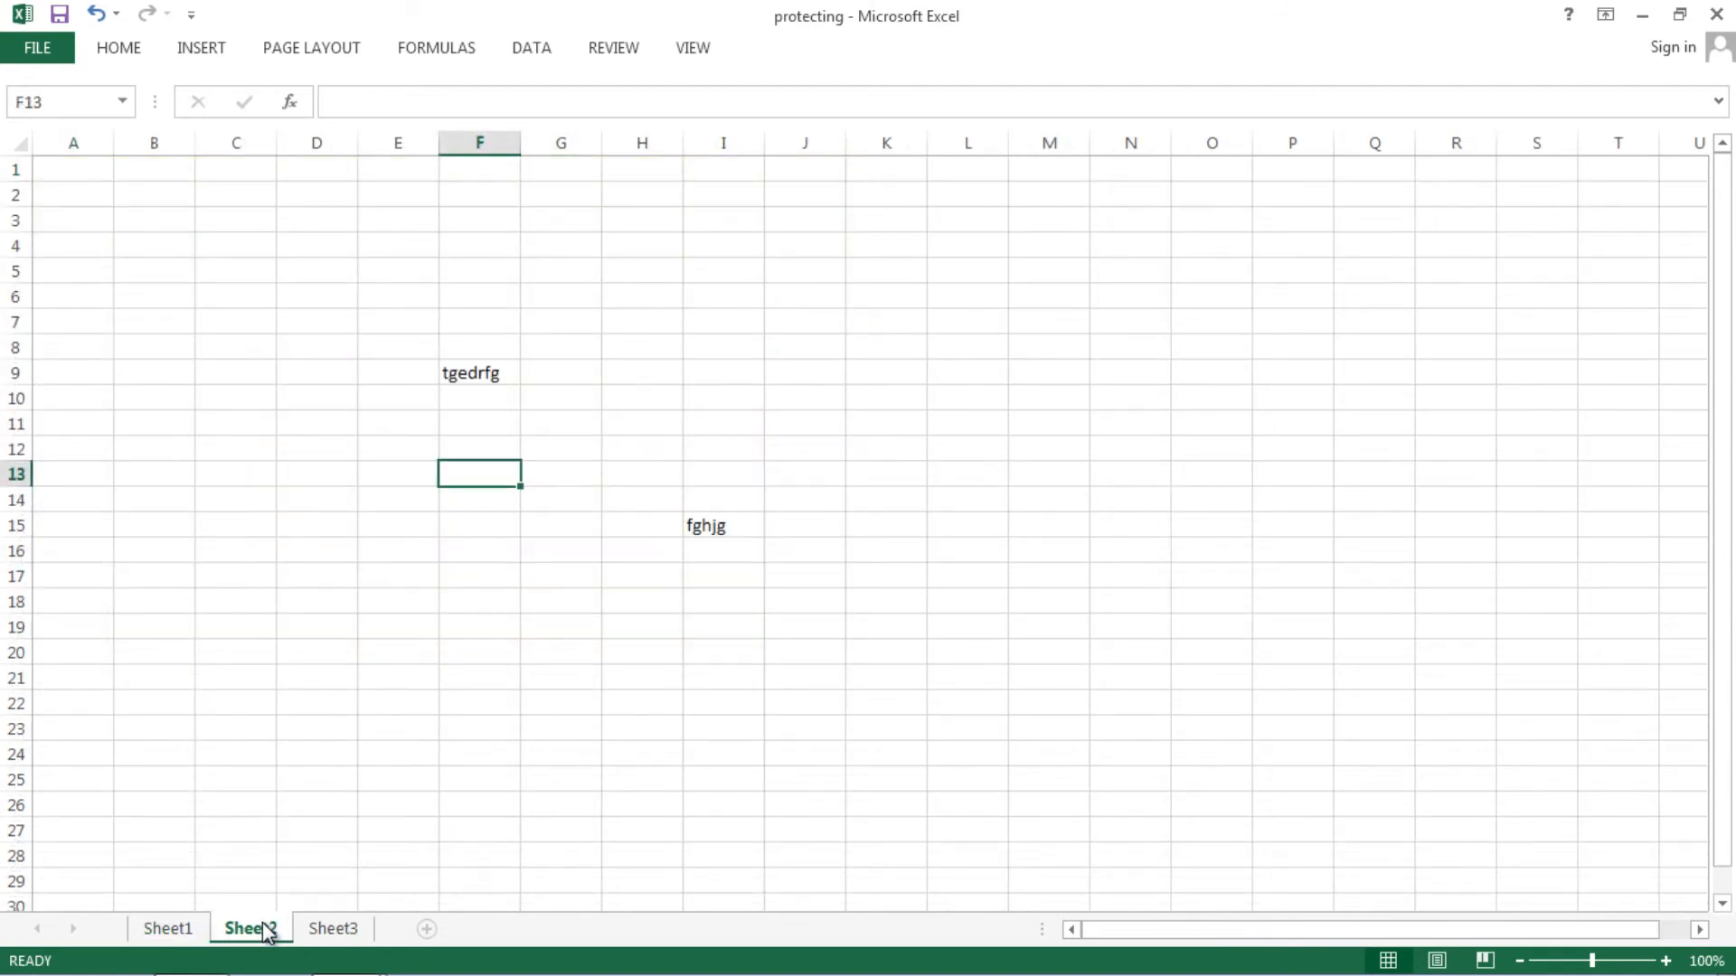
right_click(265, 933)
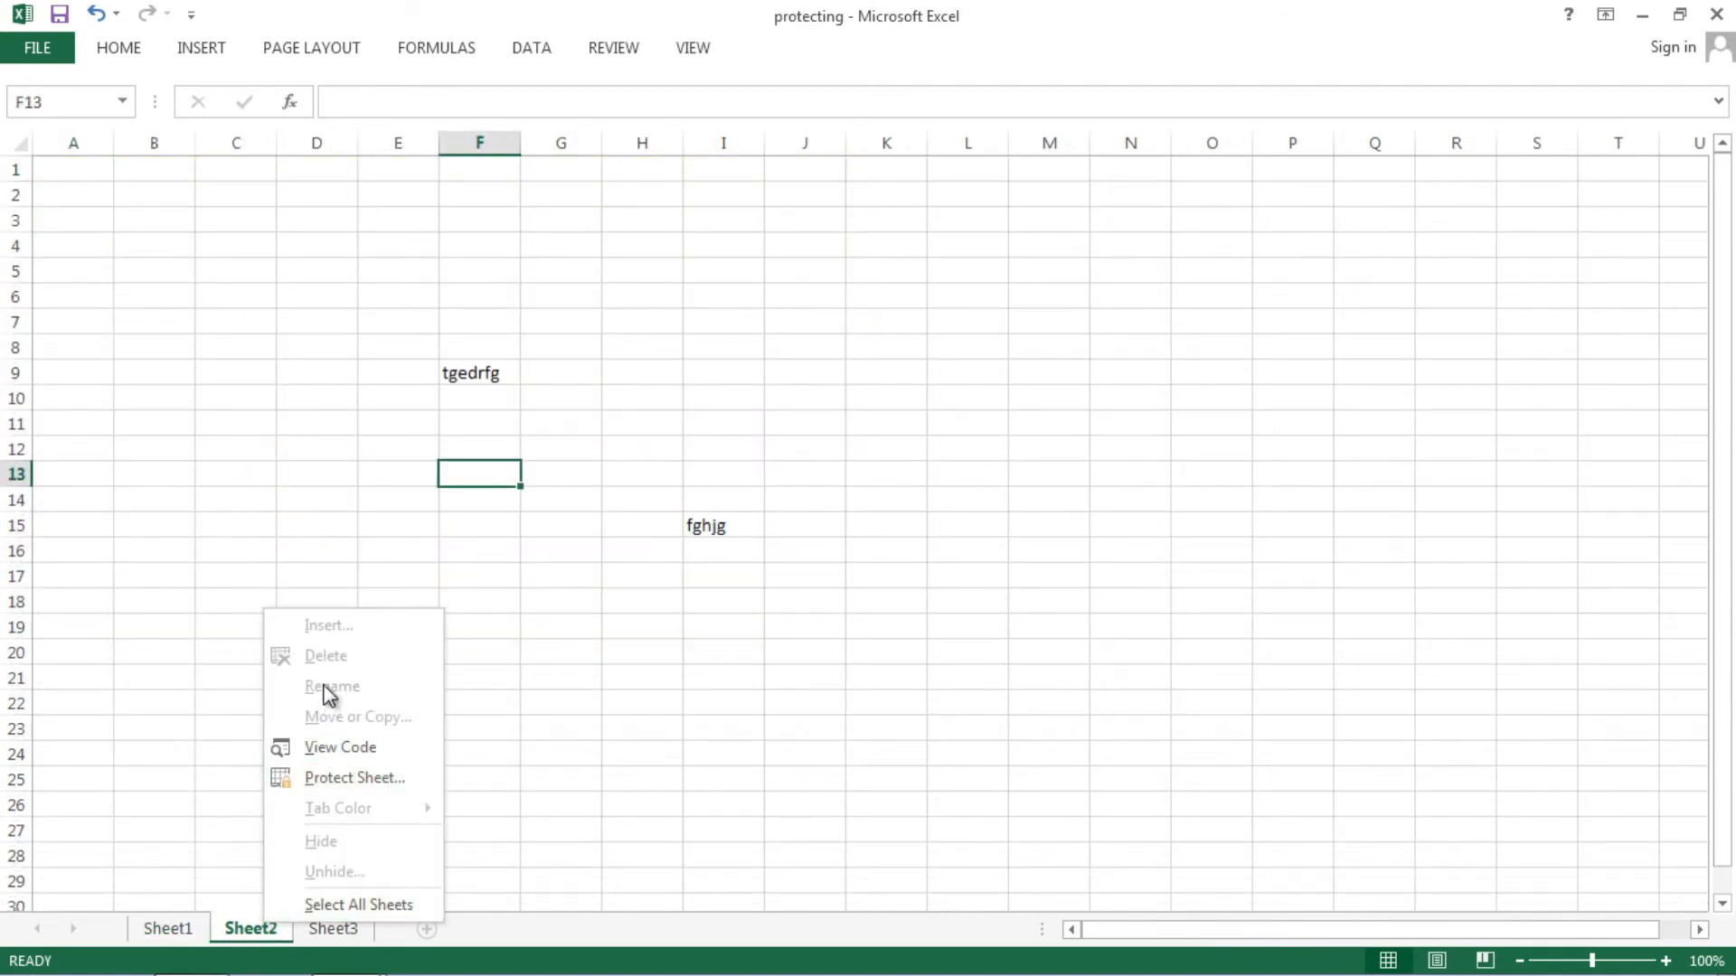
- Close the Sheet2 tab menu and cycle through Sheet2 and Sheet3, ending on Sheet1's sales table
left_click(203, 931)
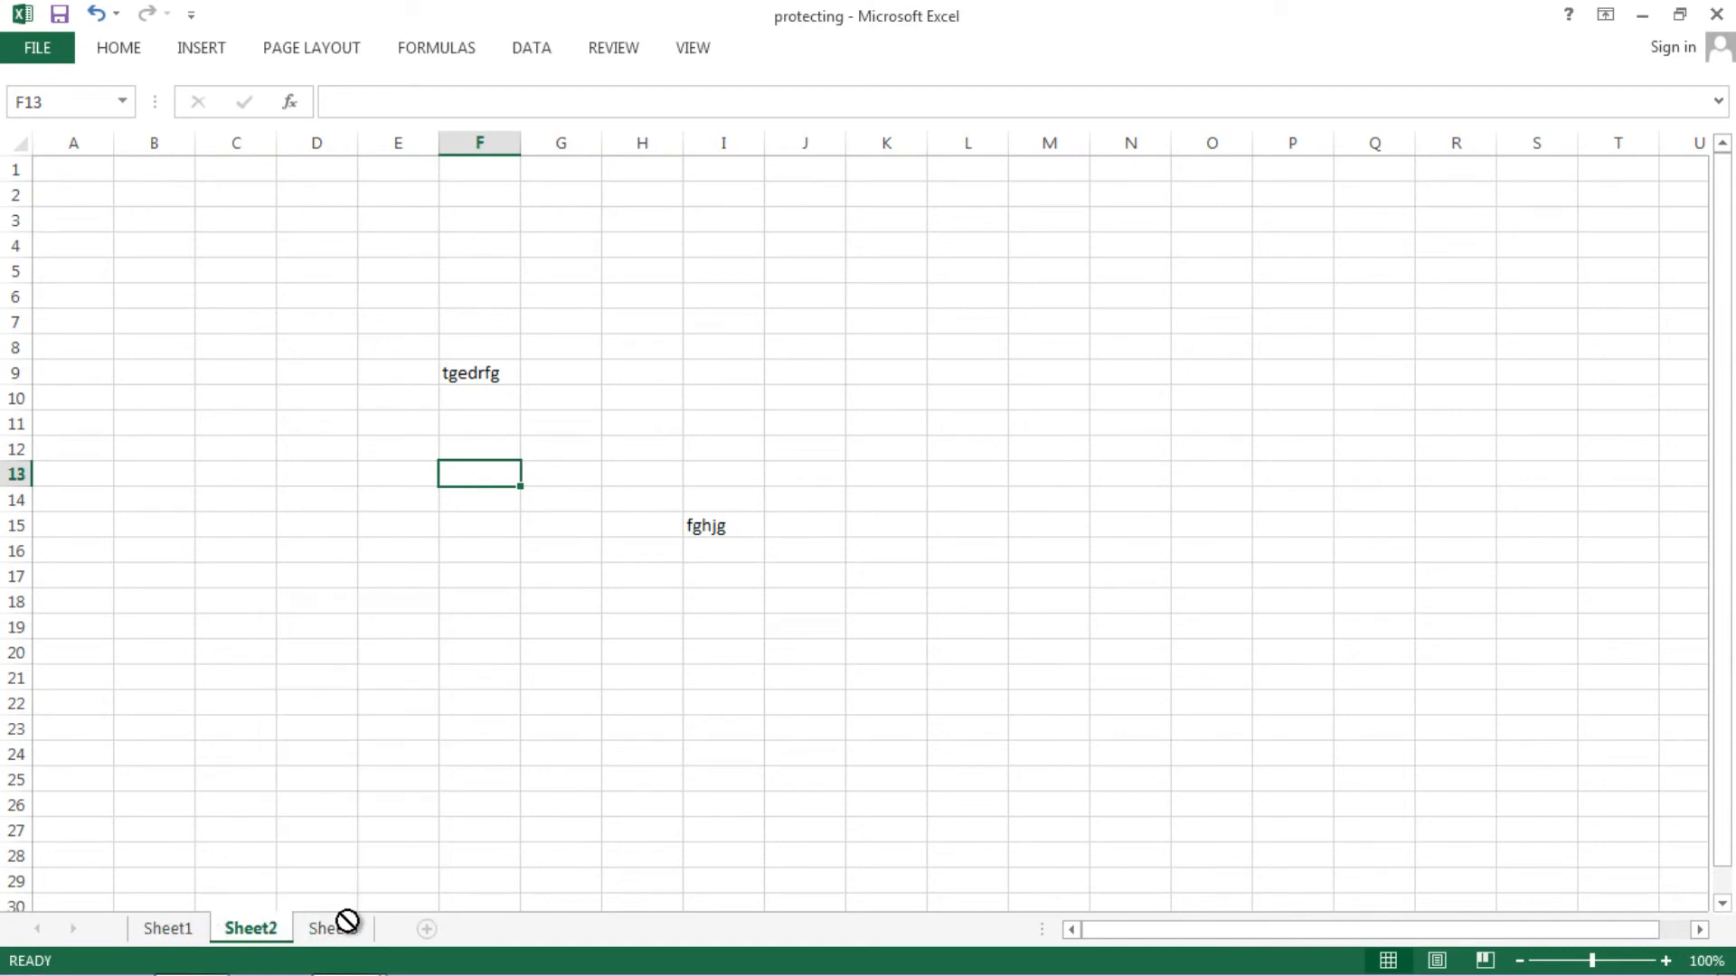
left_click(176, 931)
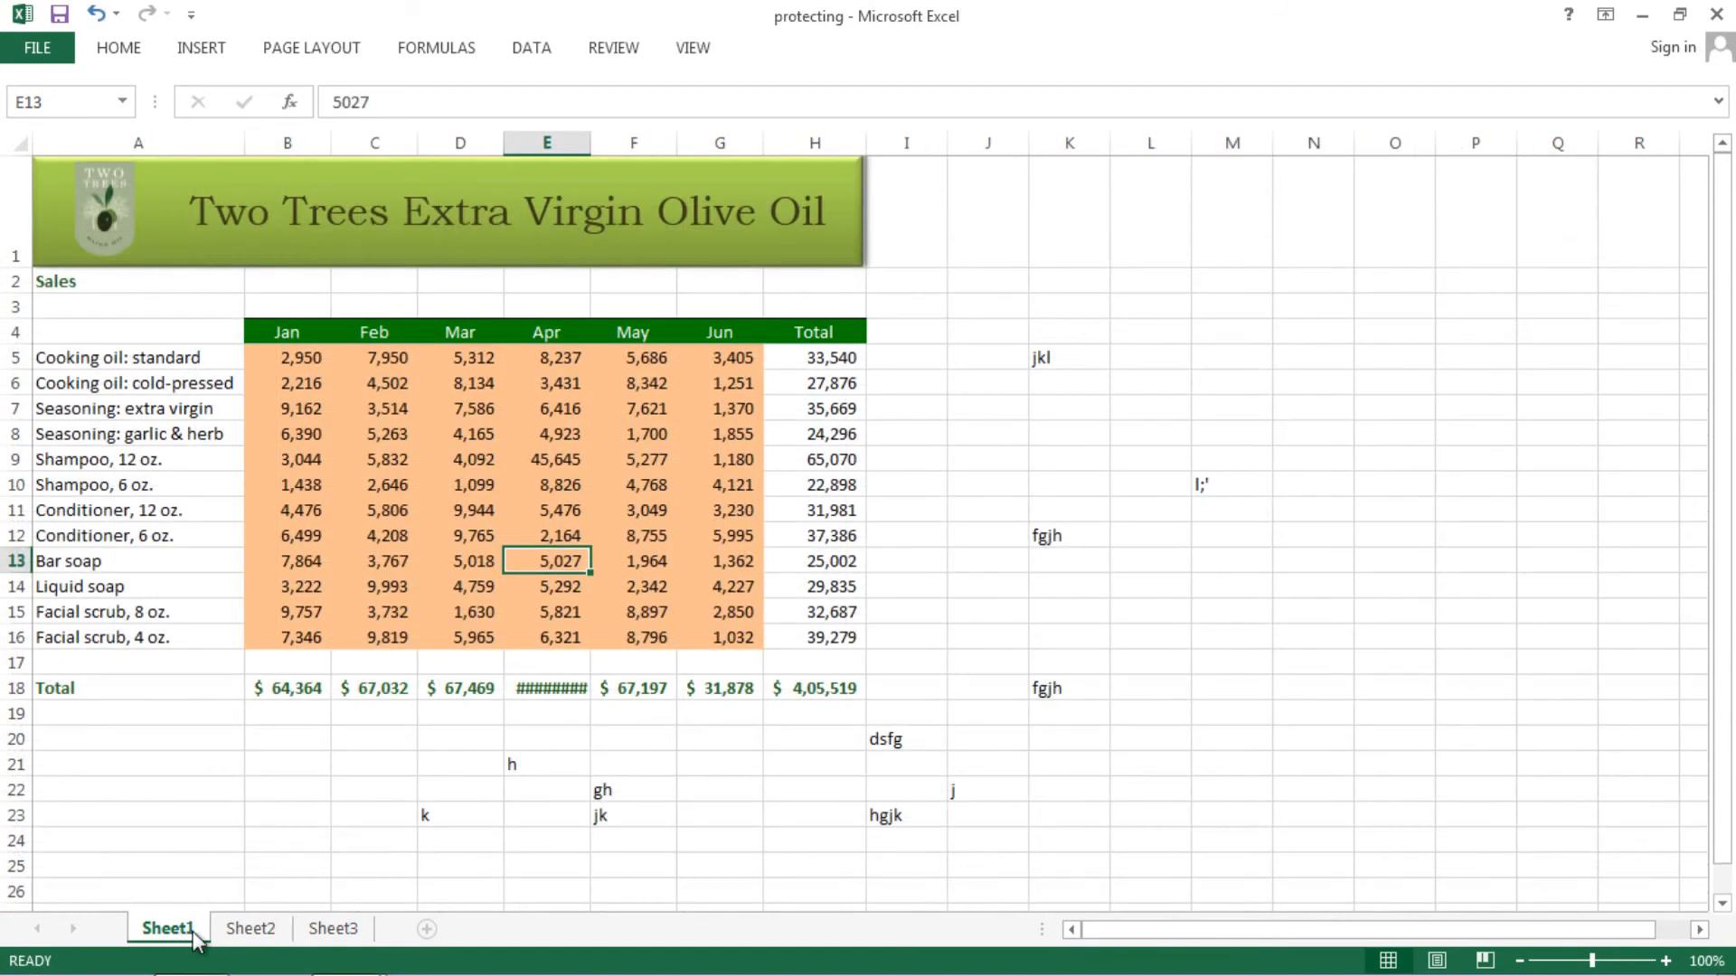
left_click(249, 931)
left_click(332, 932)
left_click(251, 931)
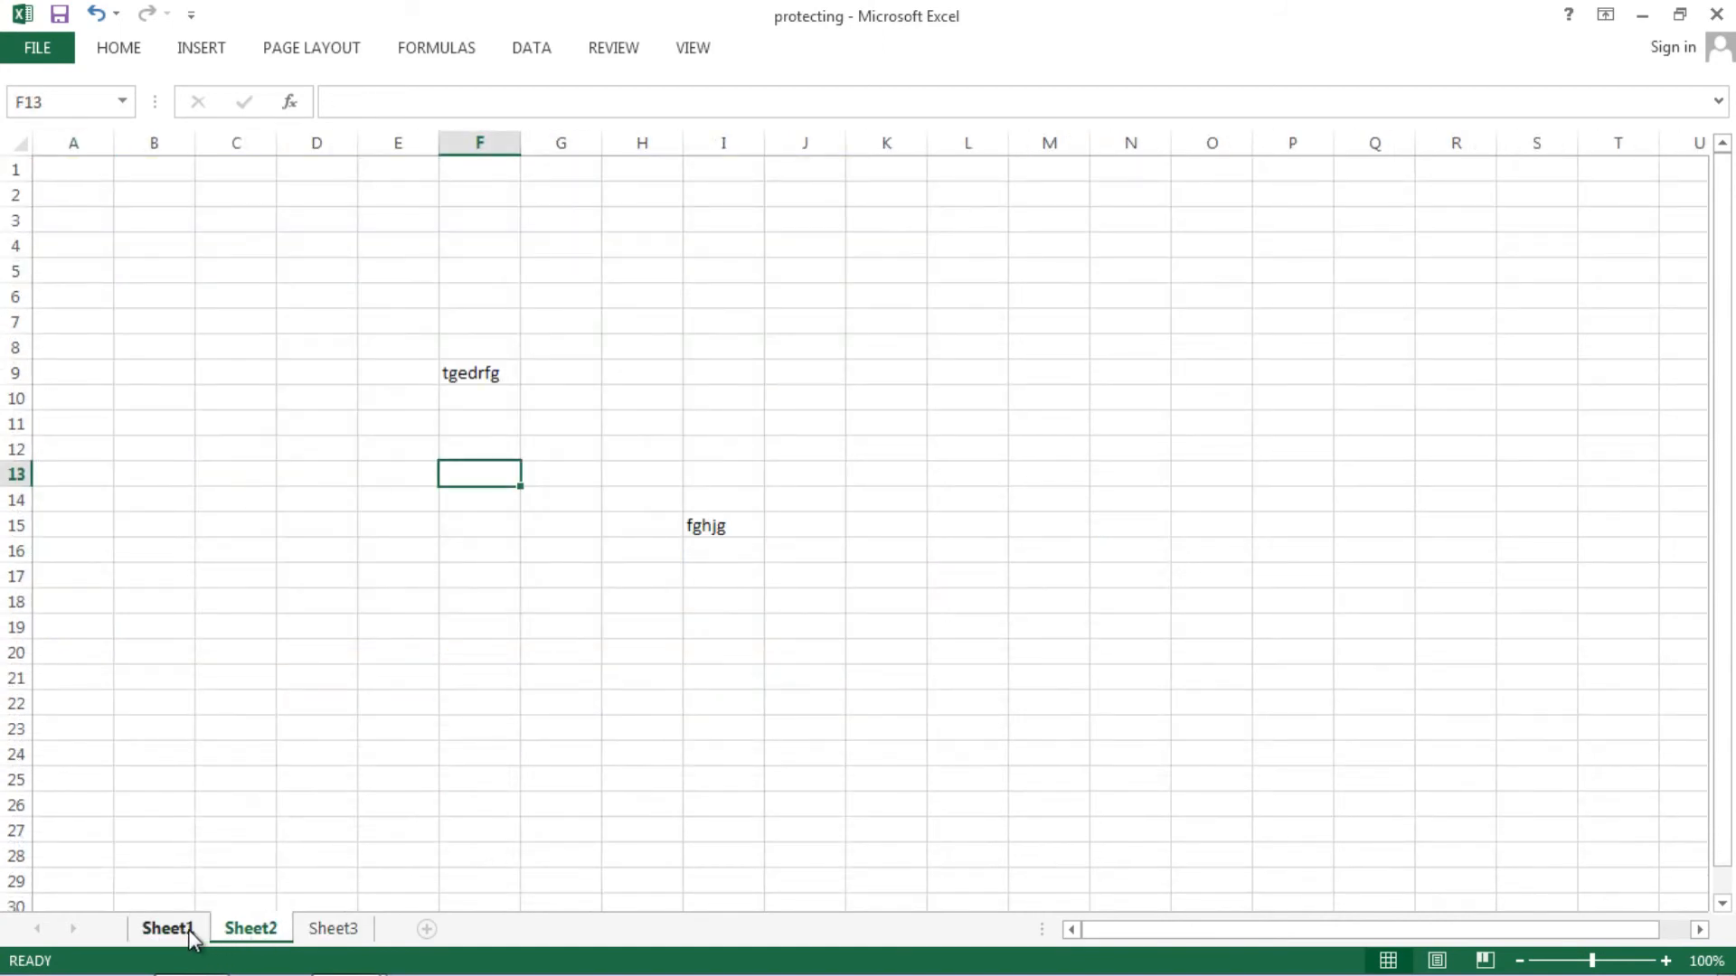
left_click(185, 931)
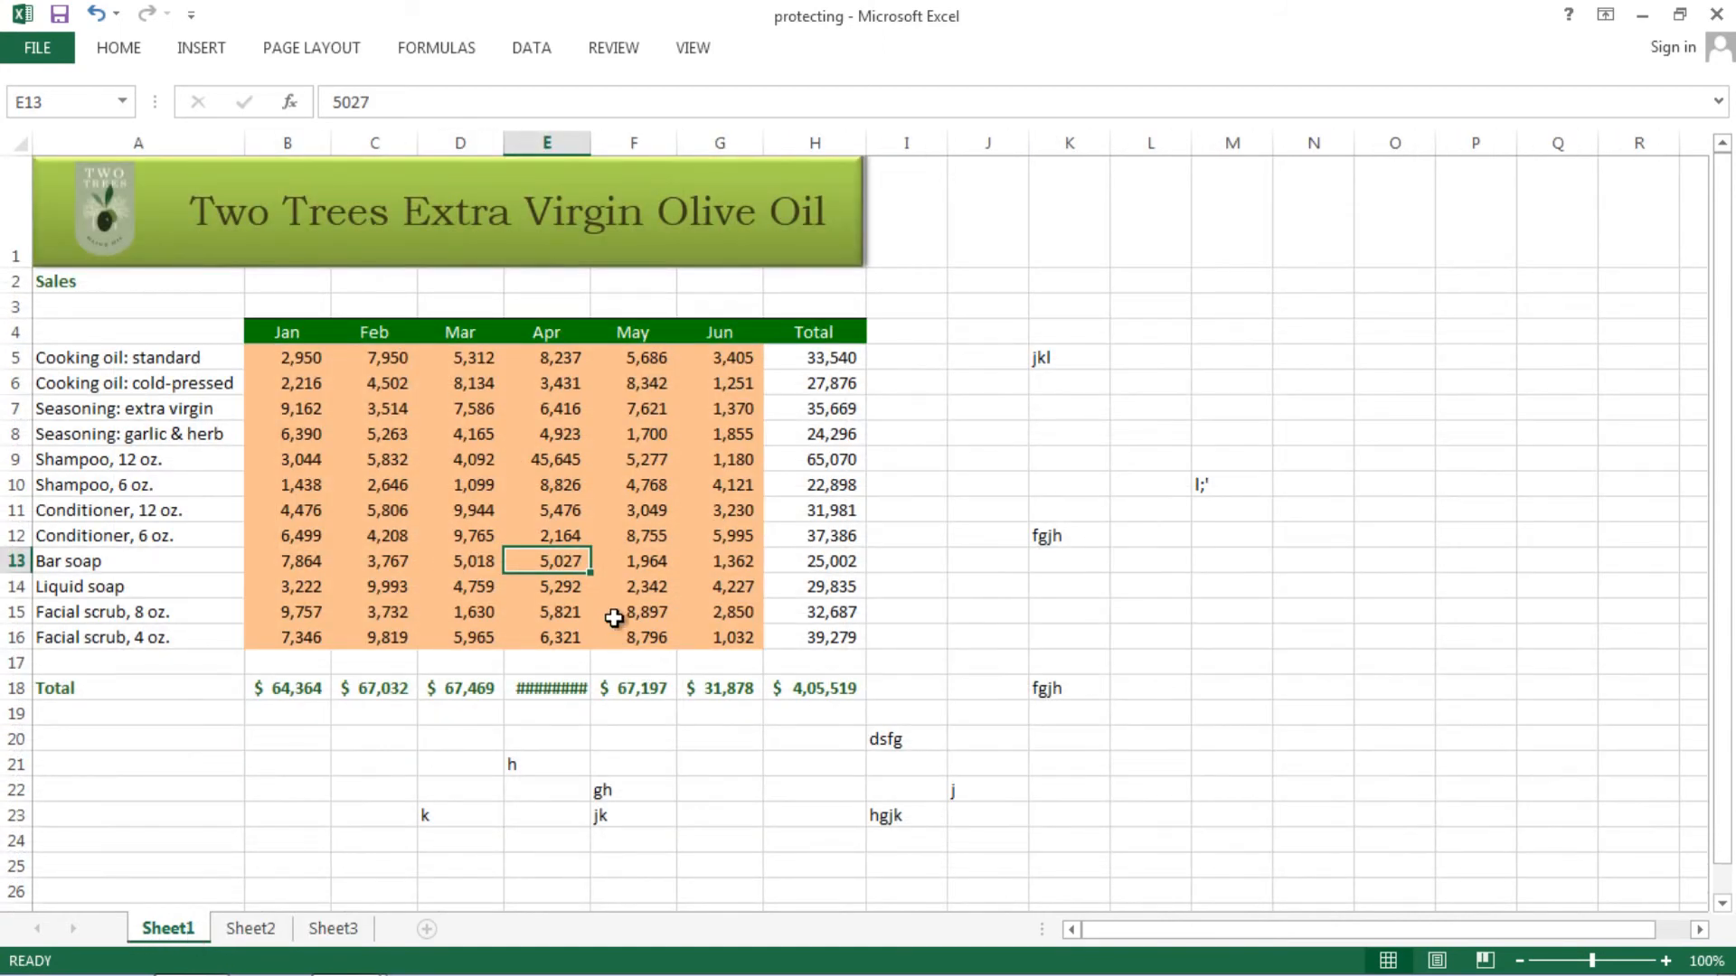
- Mark the workbook as final via Info > Protect Workbook and confirm the save
left_click(41, 49)
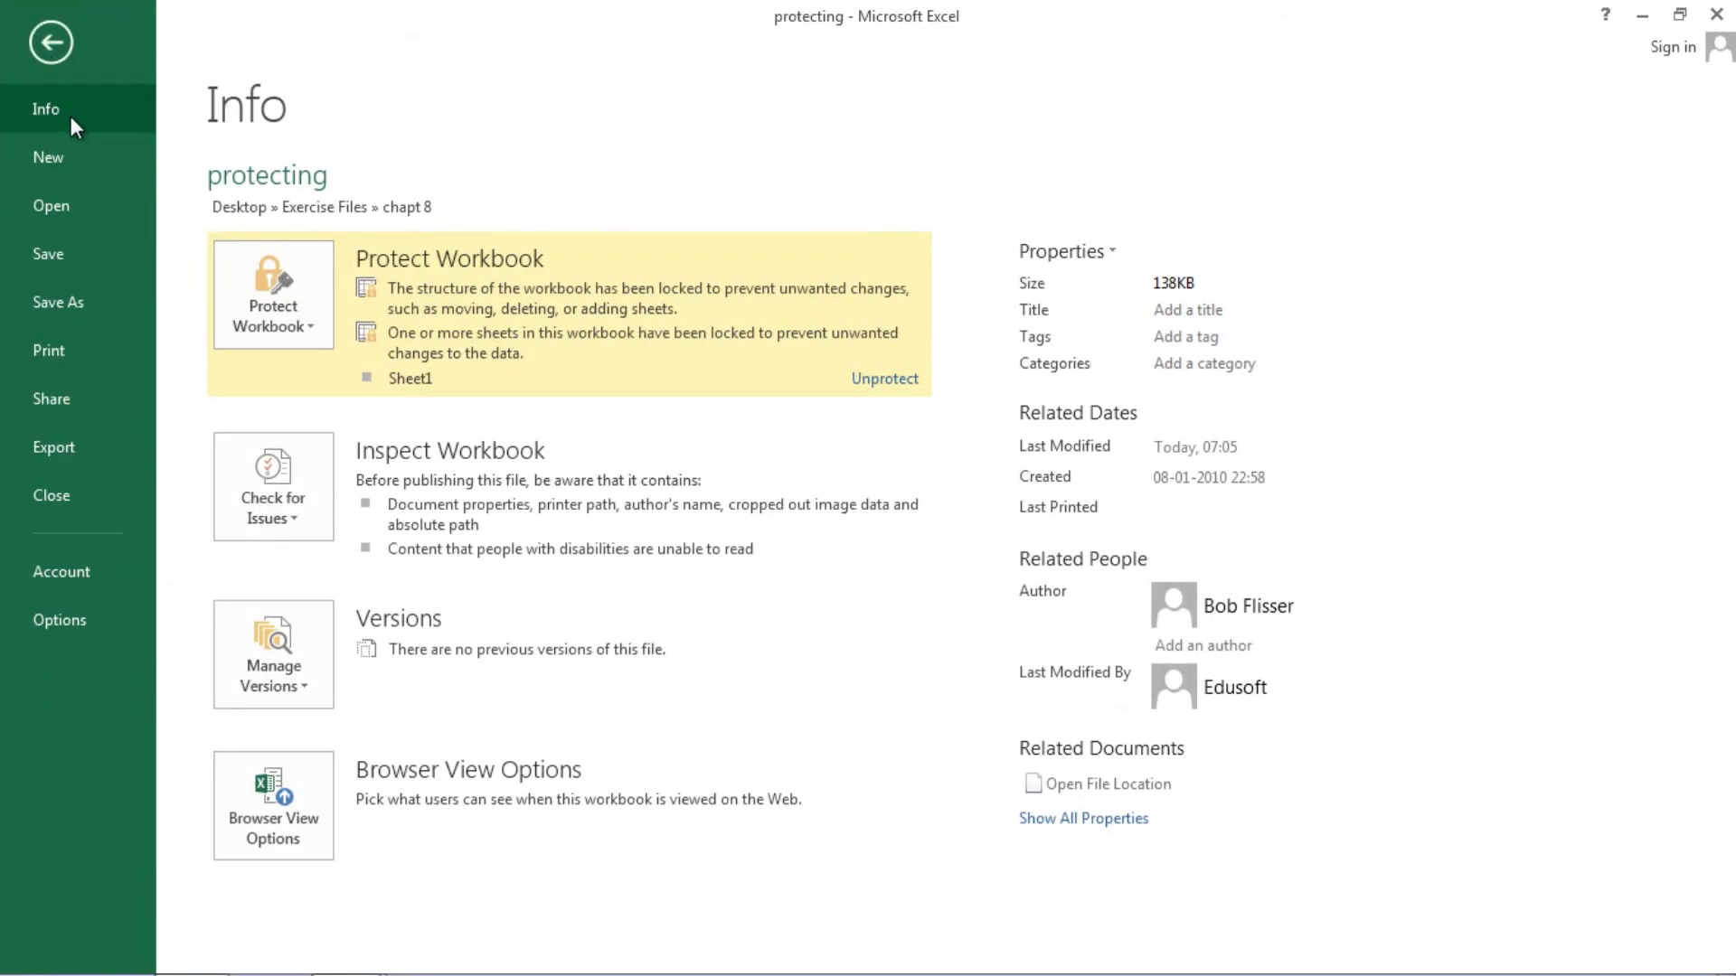
left_click(312, 328)
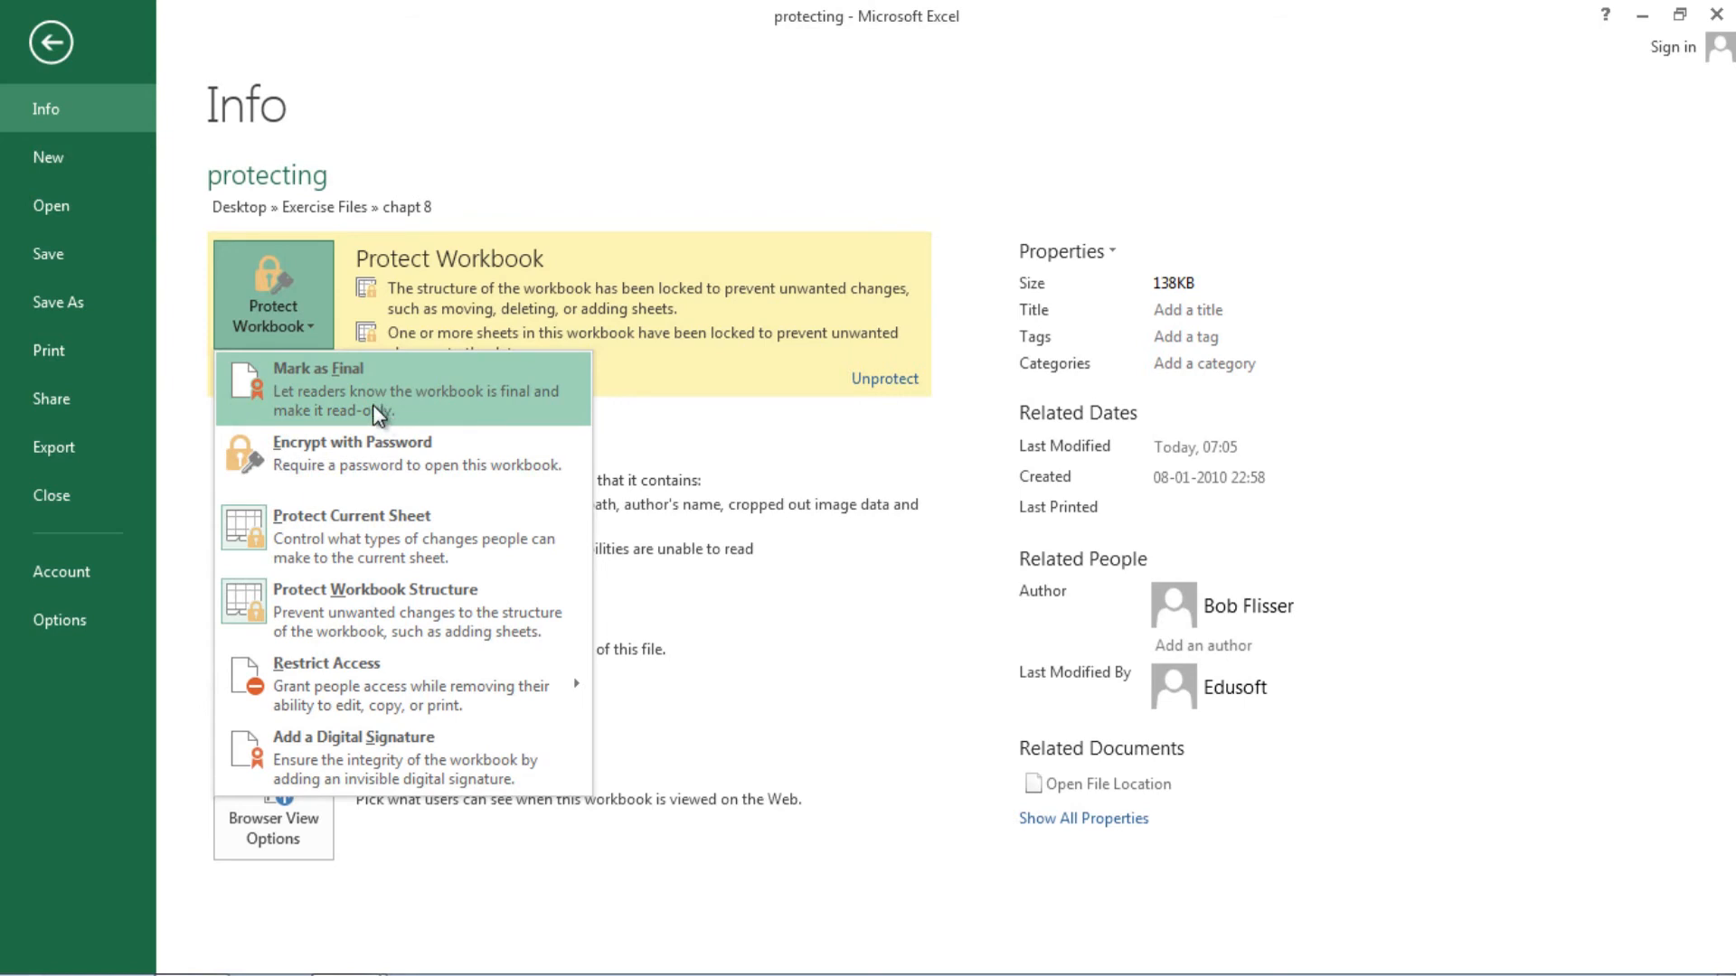
left_click(316, 403)
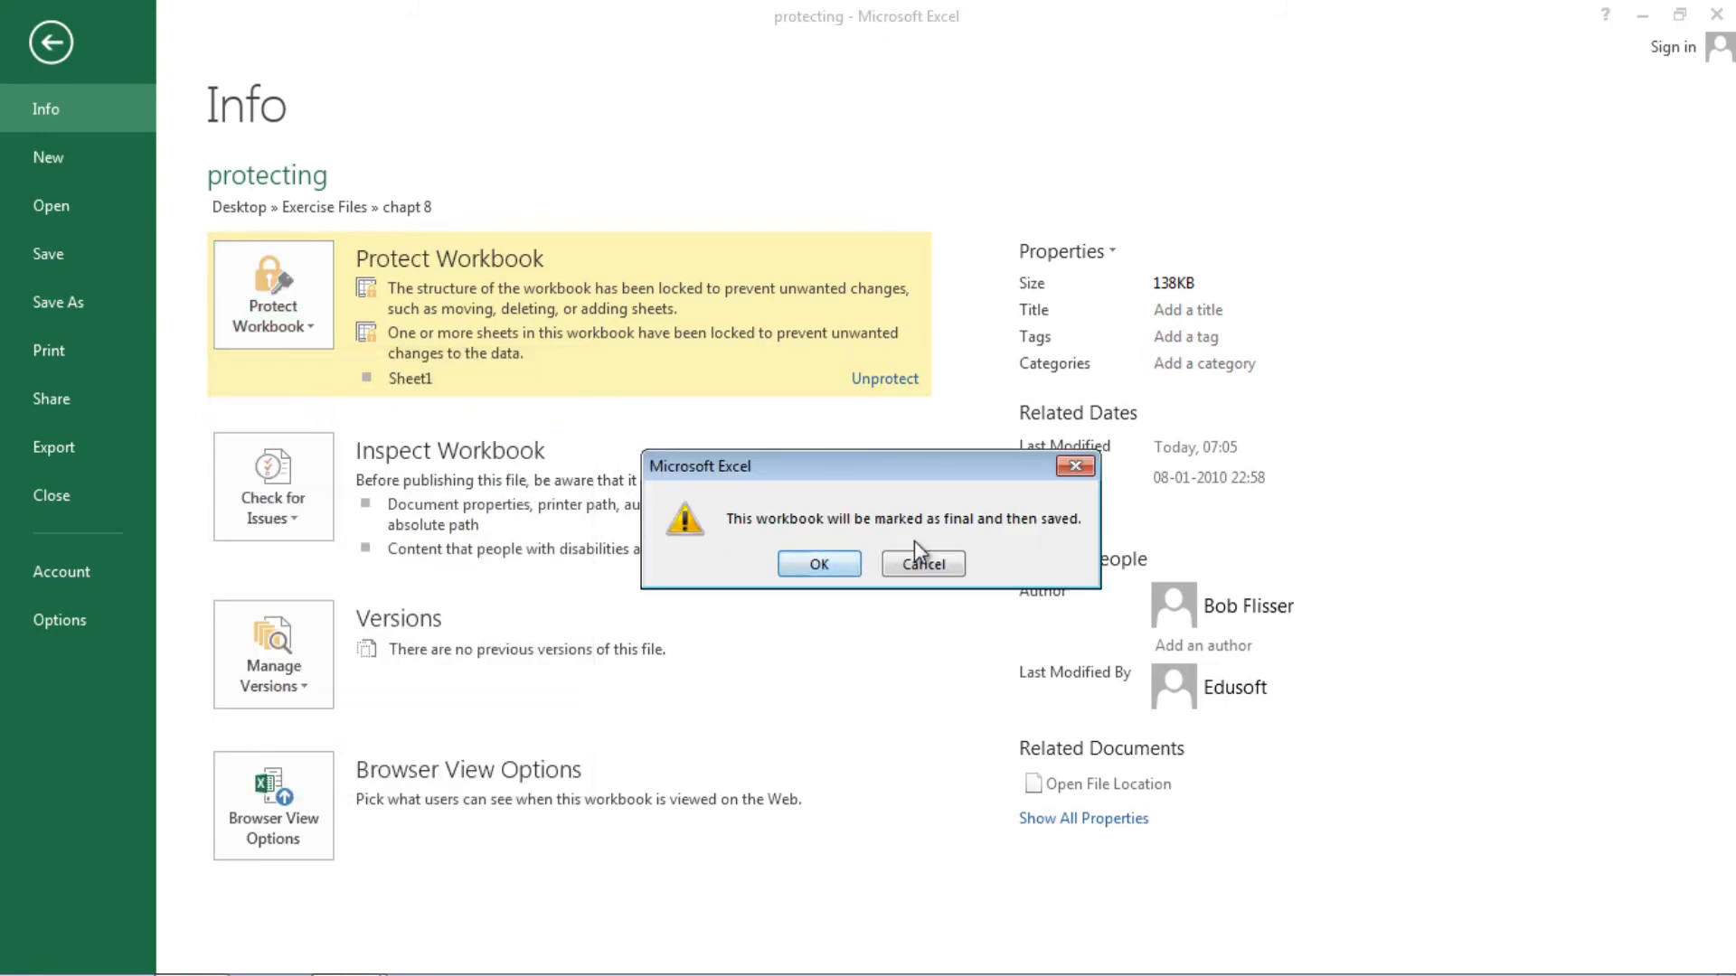
left_click(830, 567)
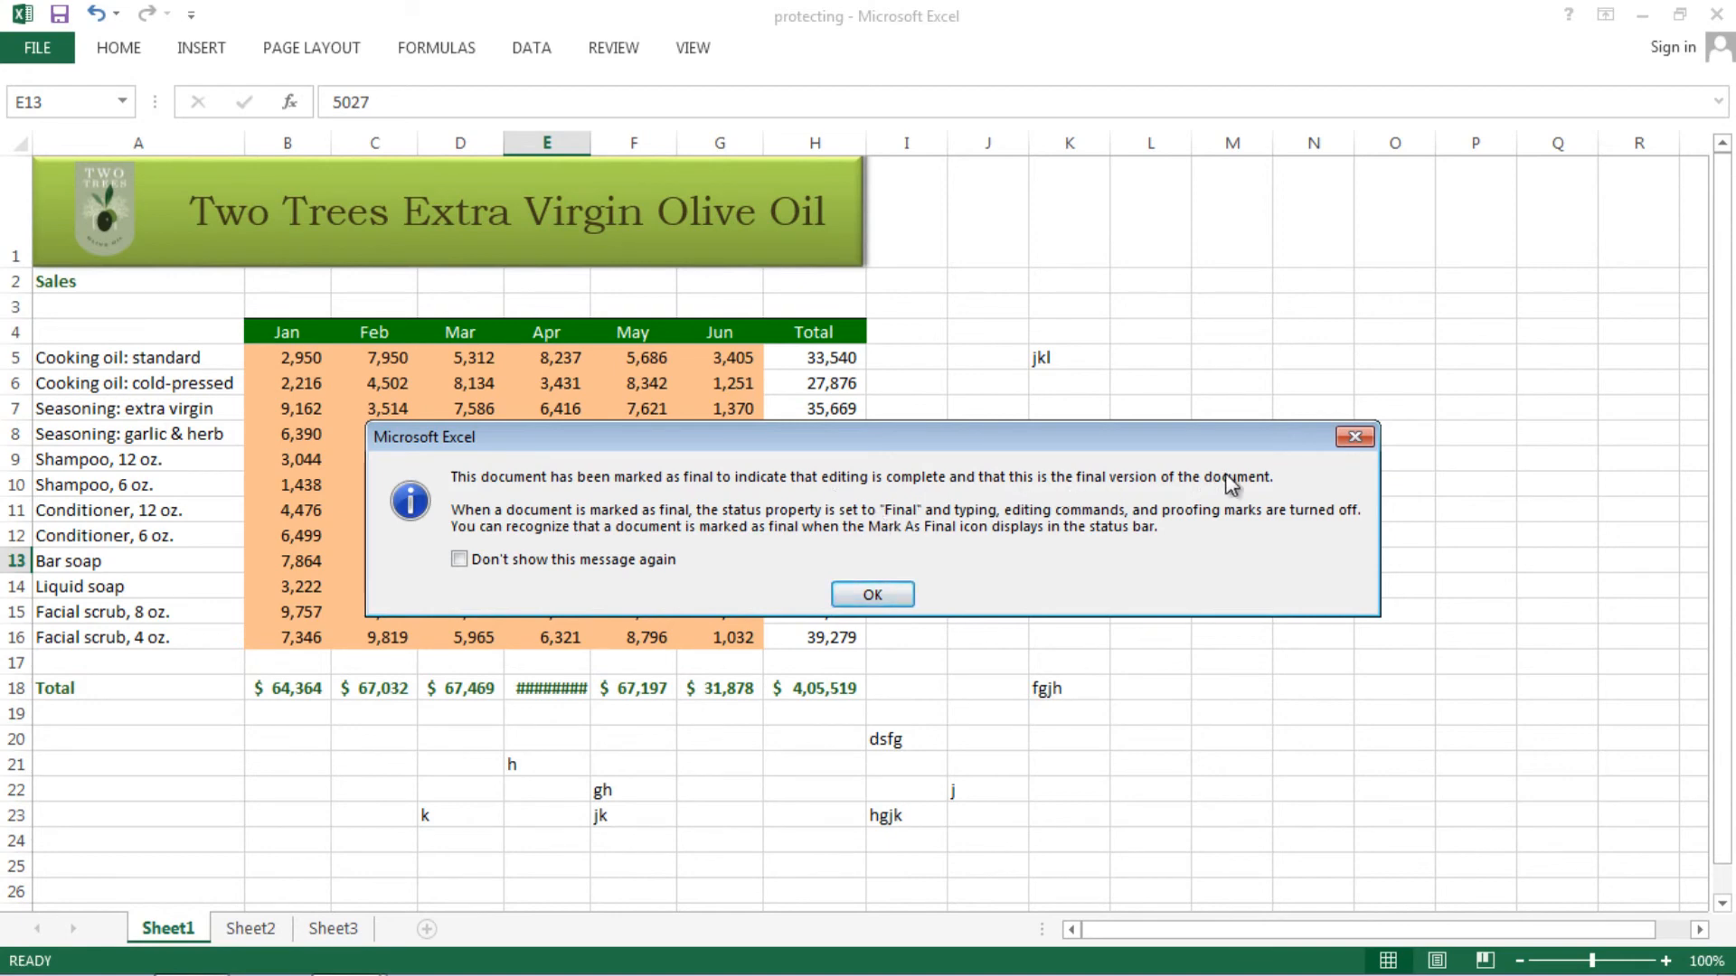
left_click(874, 595)
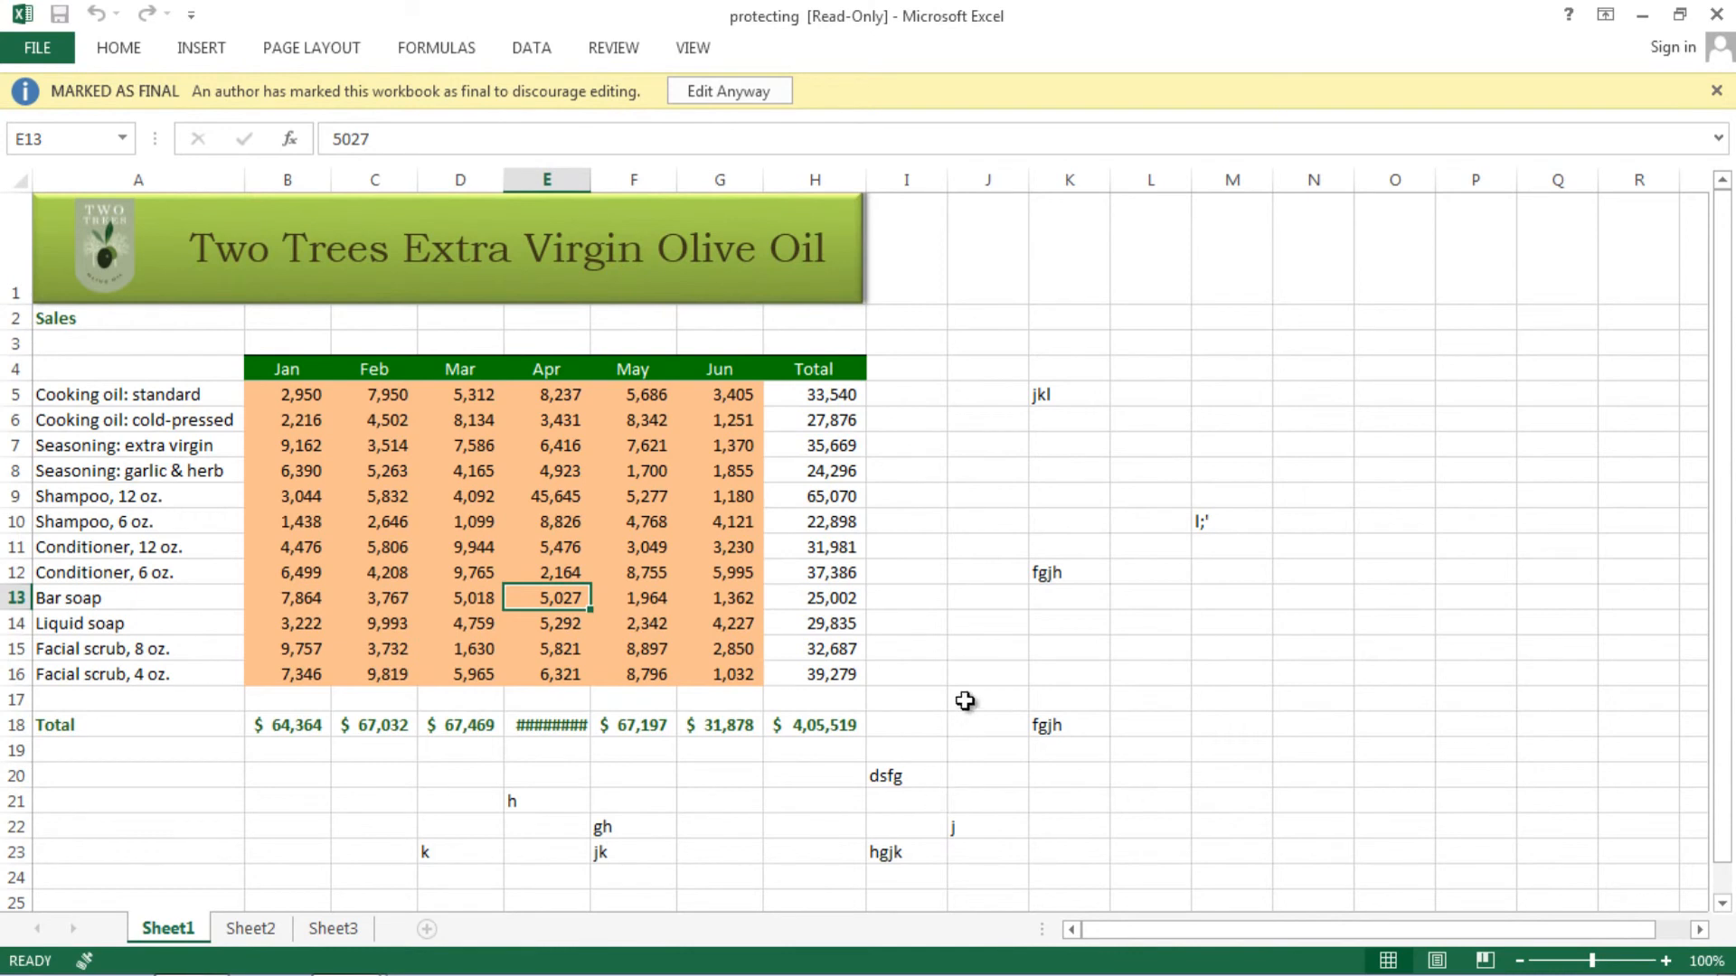
left_click_drag(561, 628, 545, 575)
left_click(529, 497)
left_click(414, 481)
left_click(568, 547)
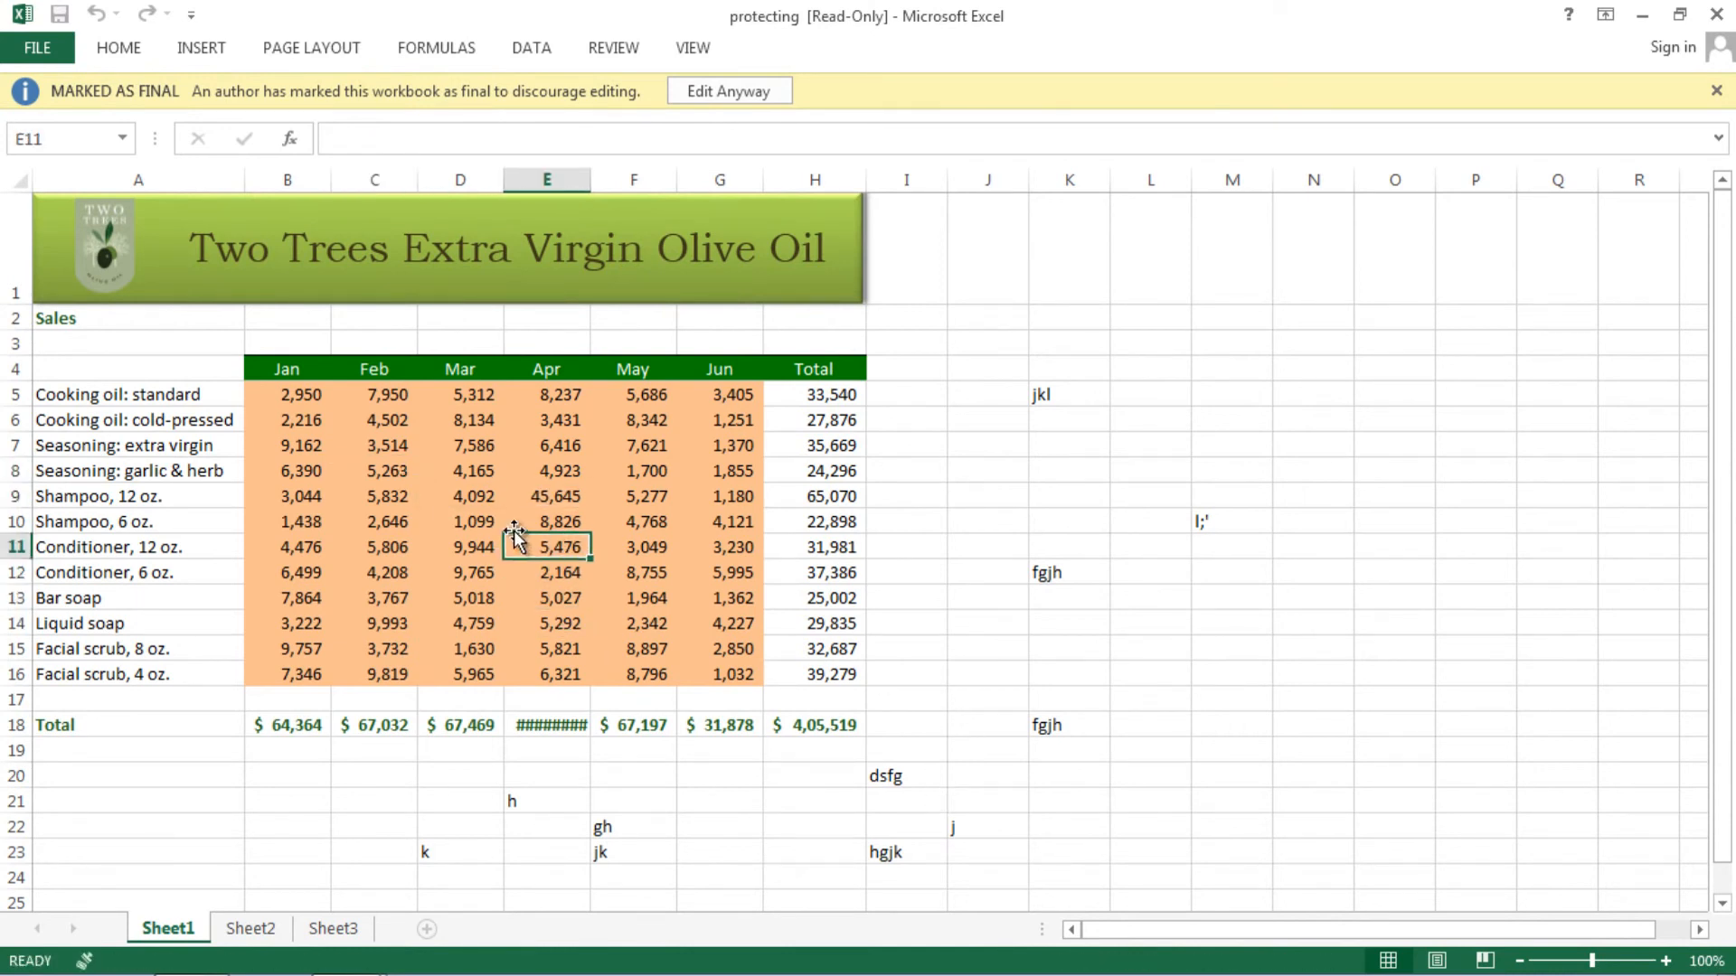
key("Up")
left_click(401, 519)
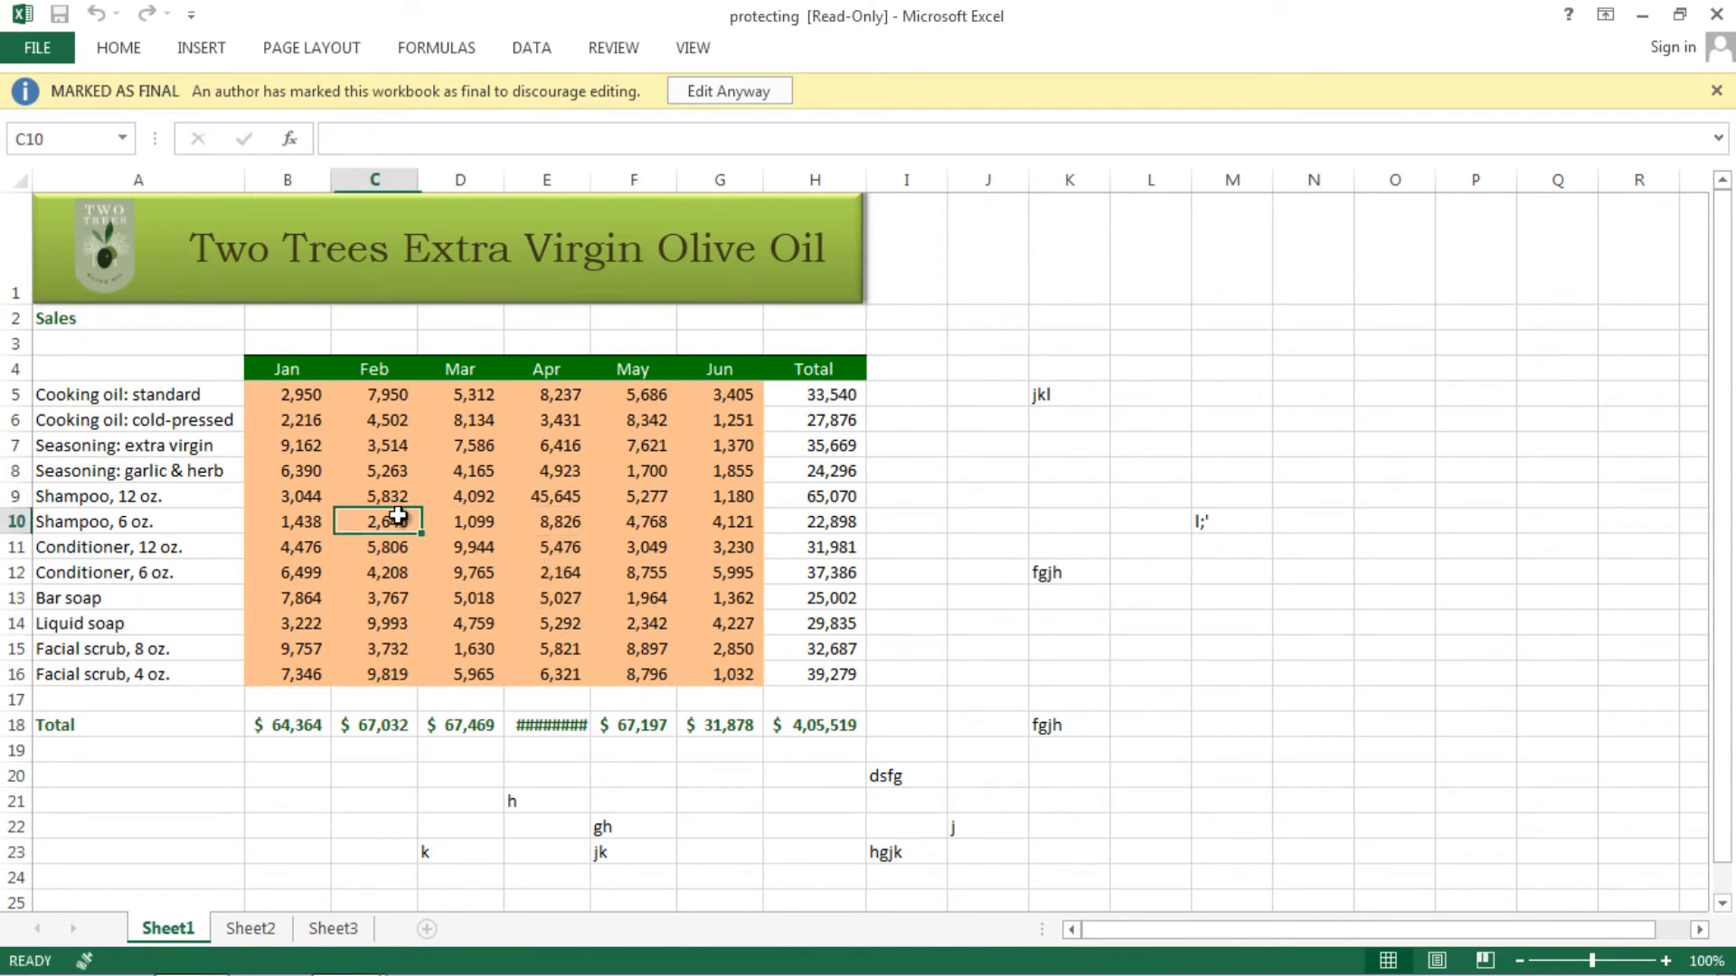
left_click(398, 421)
left_click(549, 493)
left_click(464, 530)
left_click(461, 598)
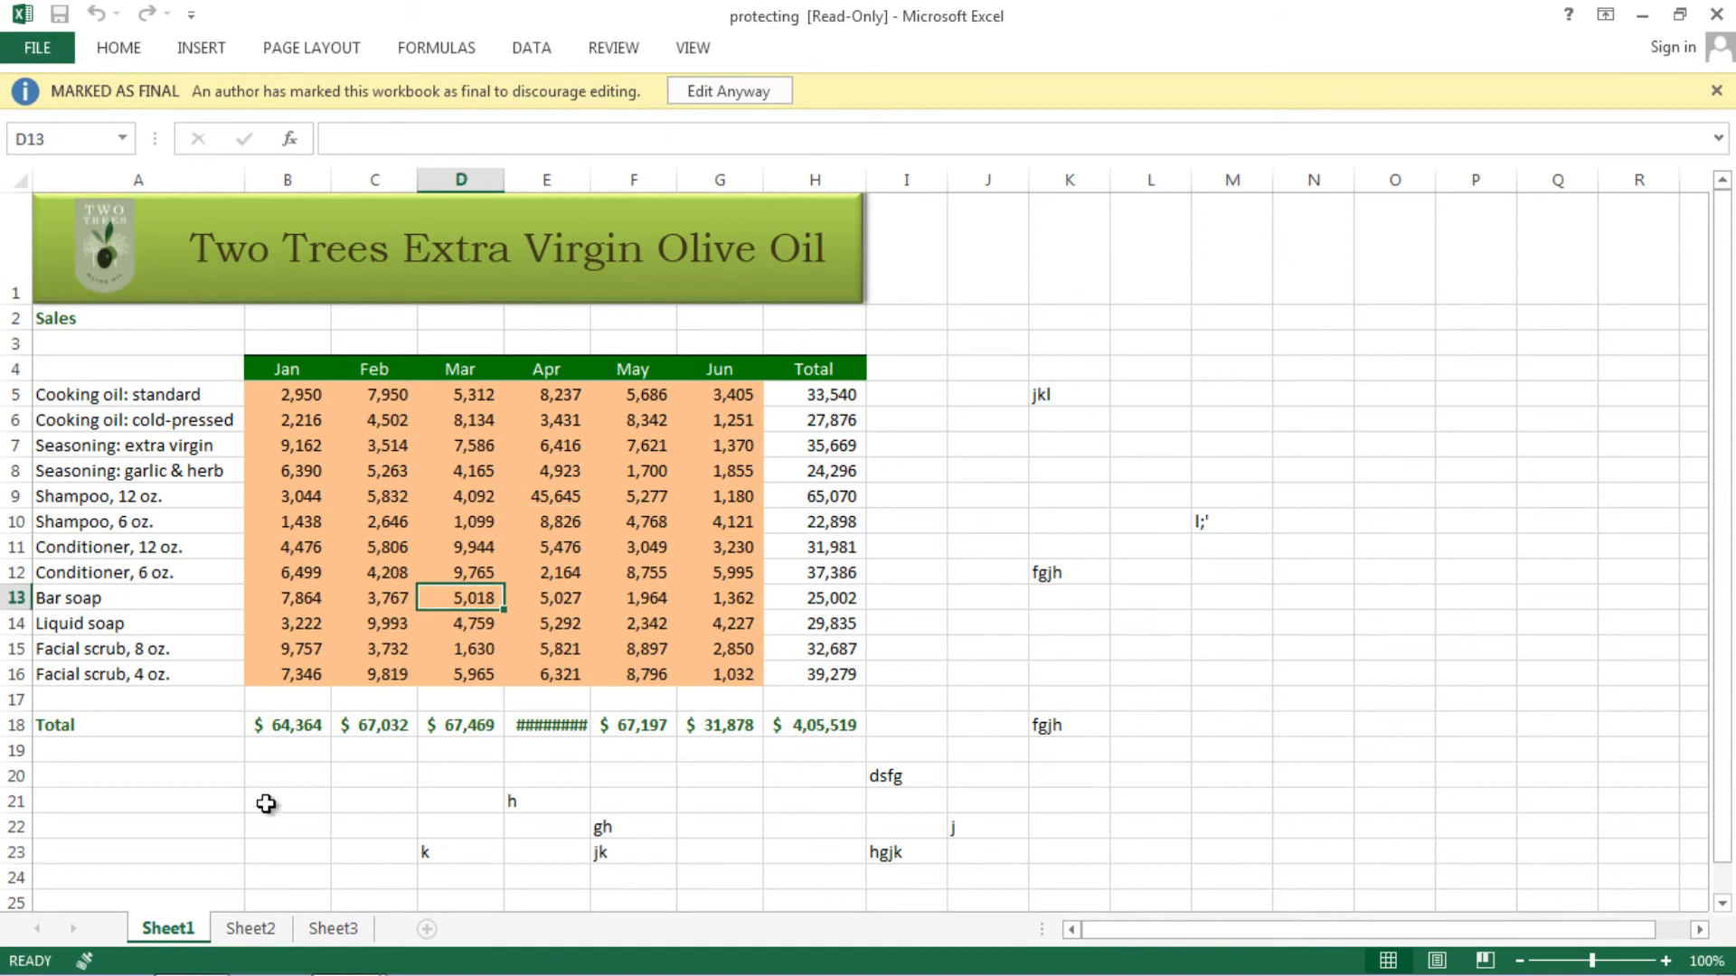
left_click(250, 928)
left_click(460, 708)
left_click(778, 662)
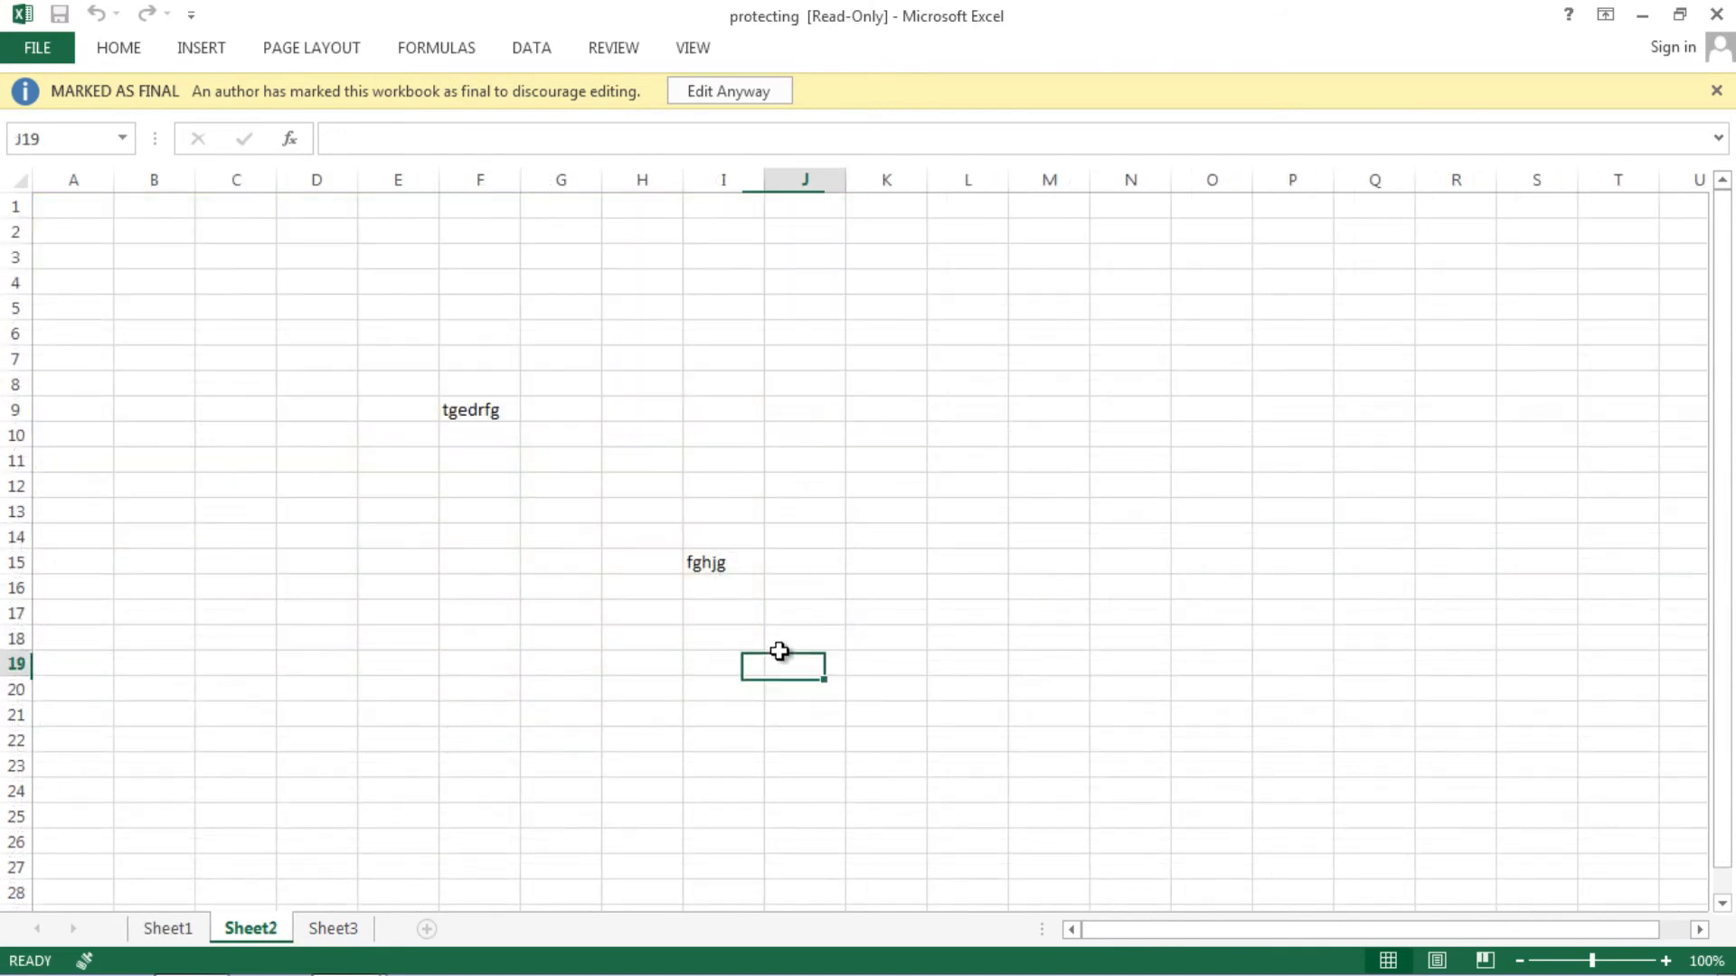
left_click(353, 930)
left_click(562, 651)
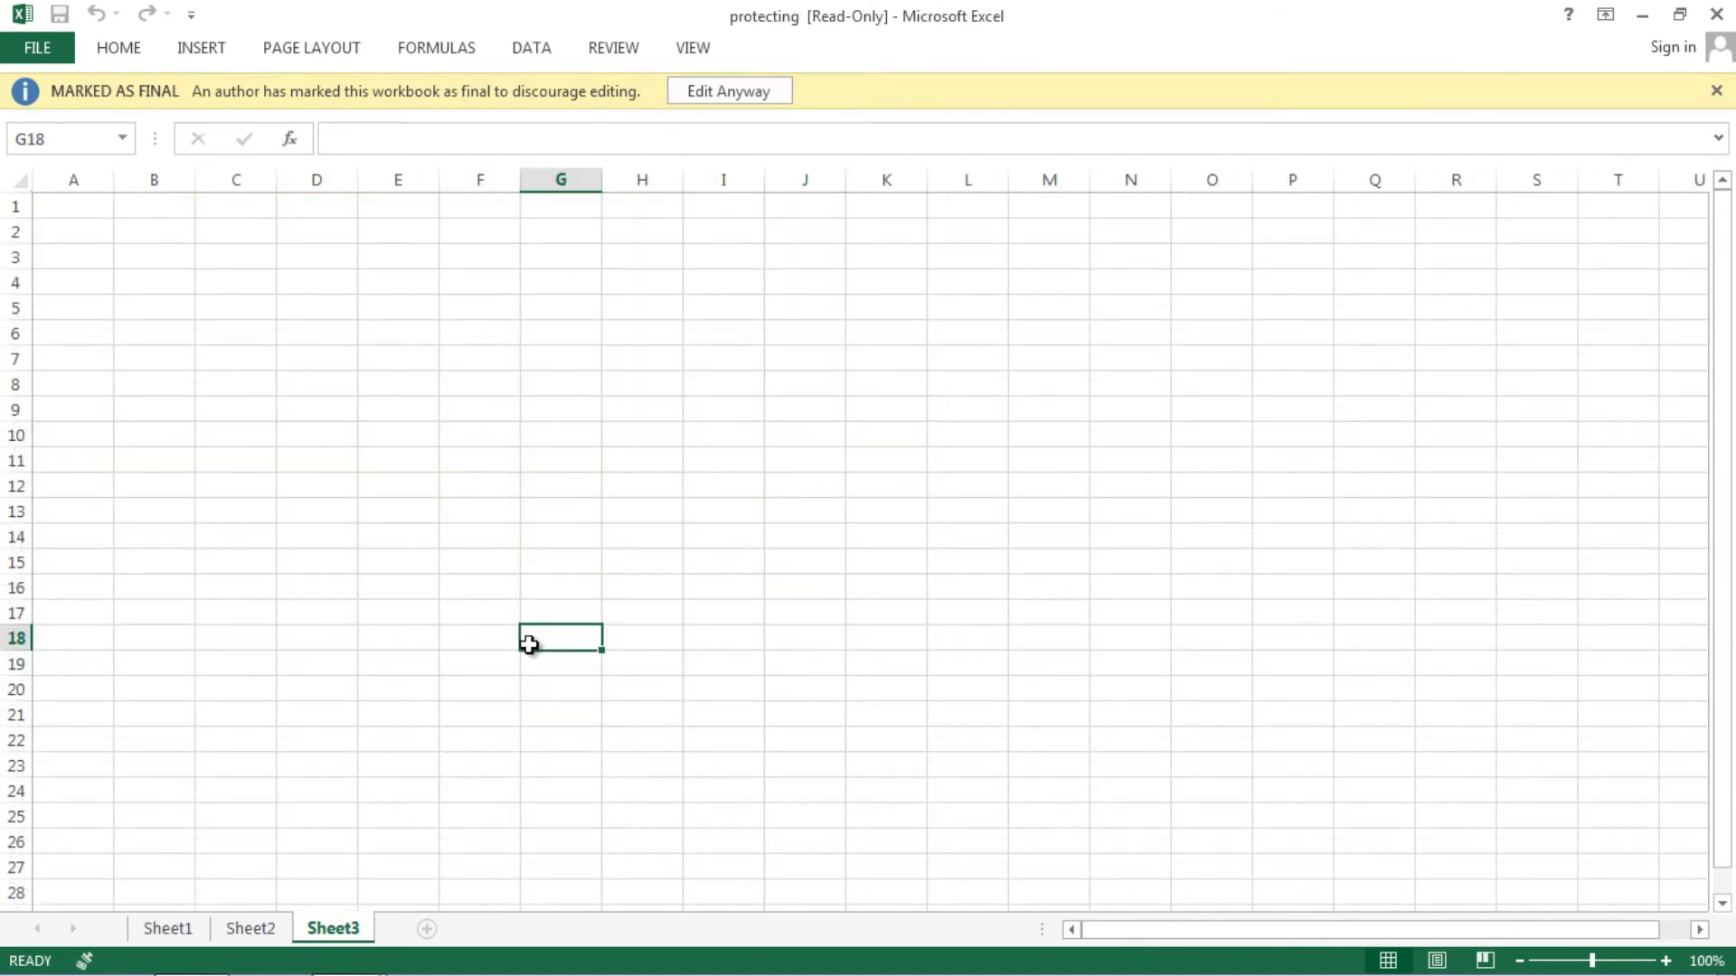
left_click(164, 929)
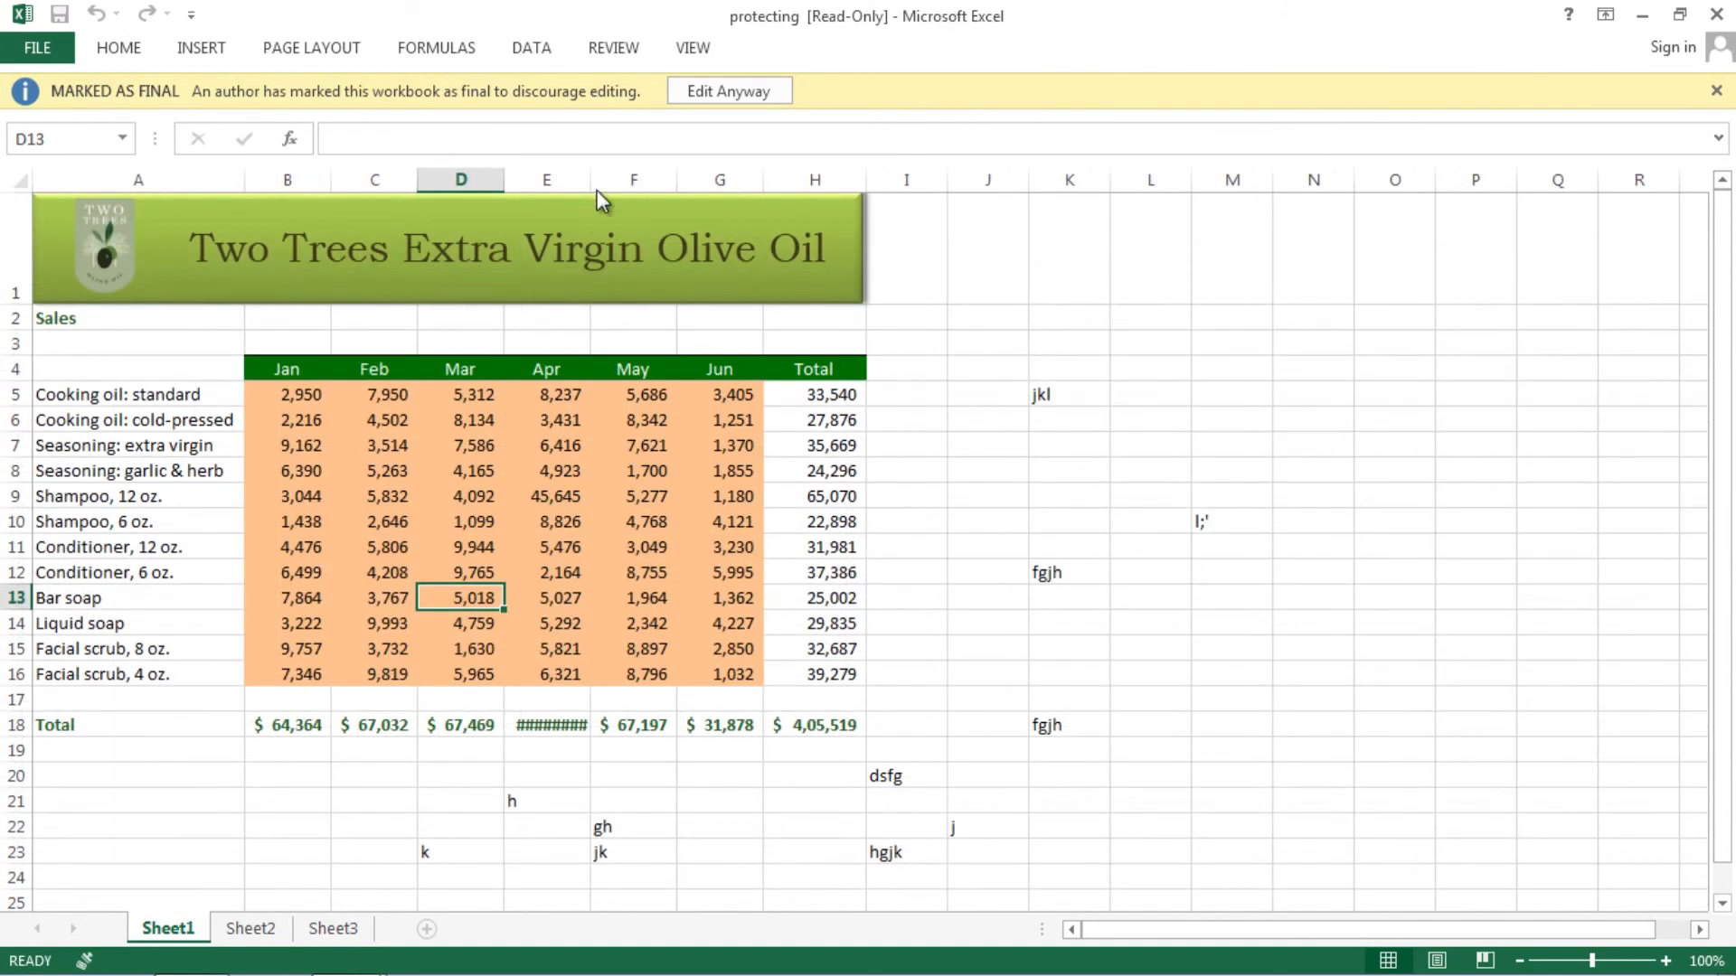
- Choose Edit Anyway and set Conditioner, 12 oz. April sales in E11 to 56755
left_click(694, 92)
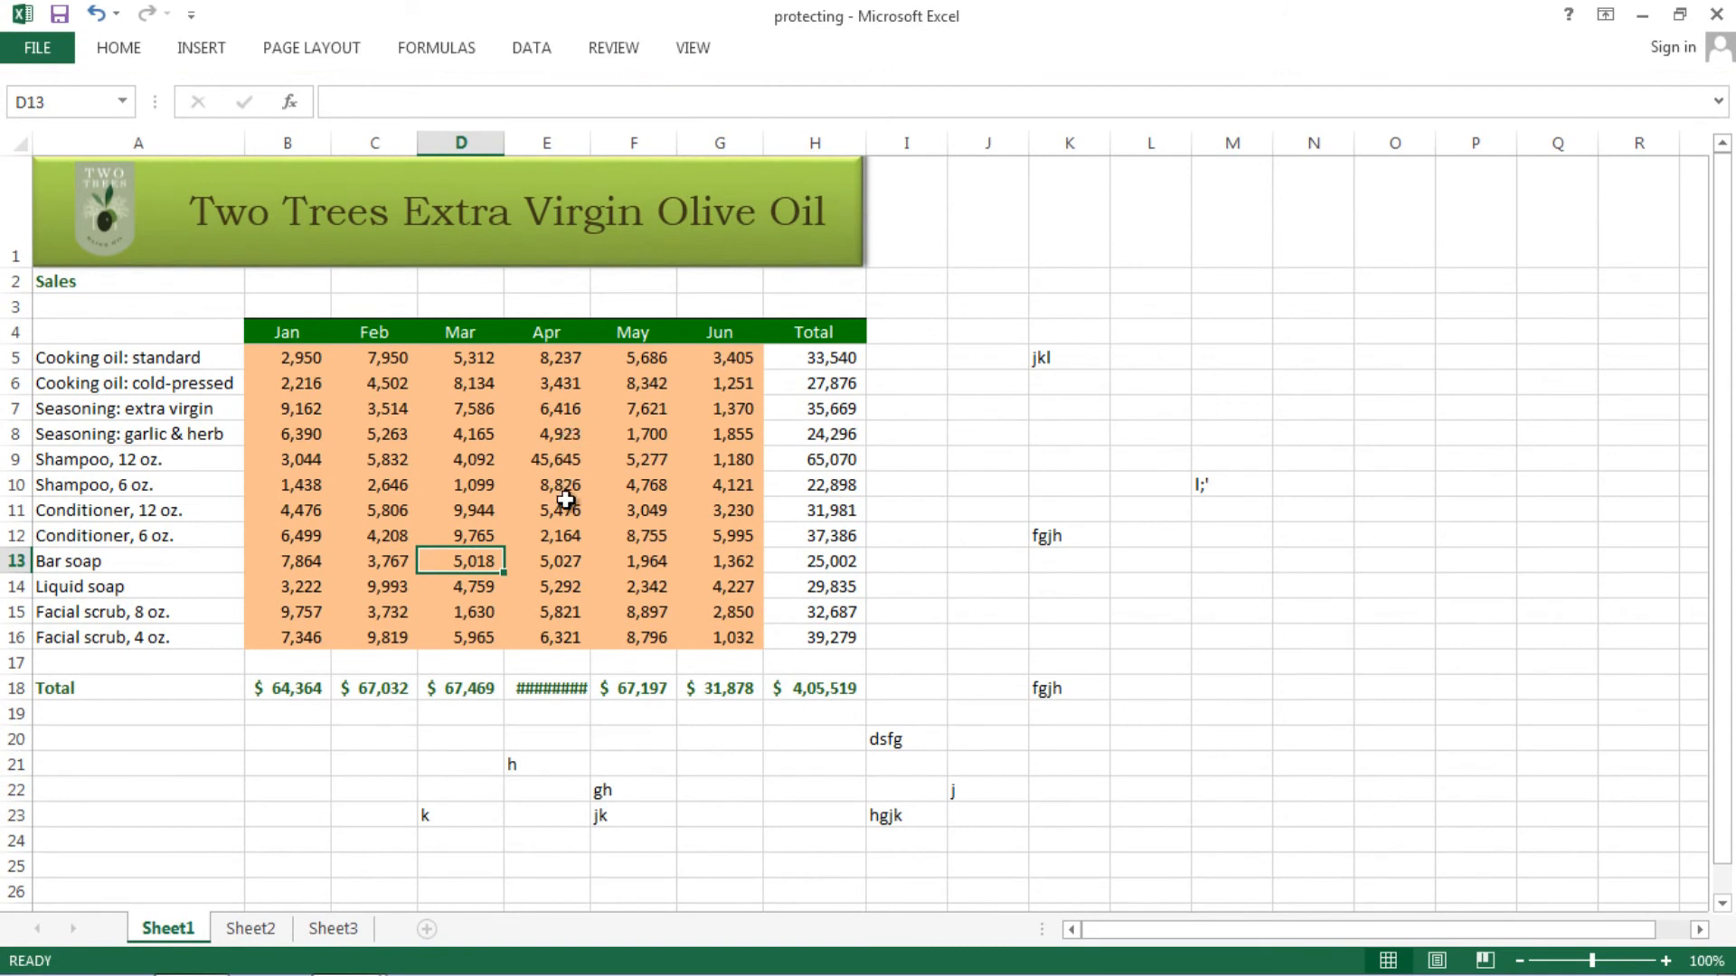
left_click(565, 507)
type("56756")
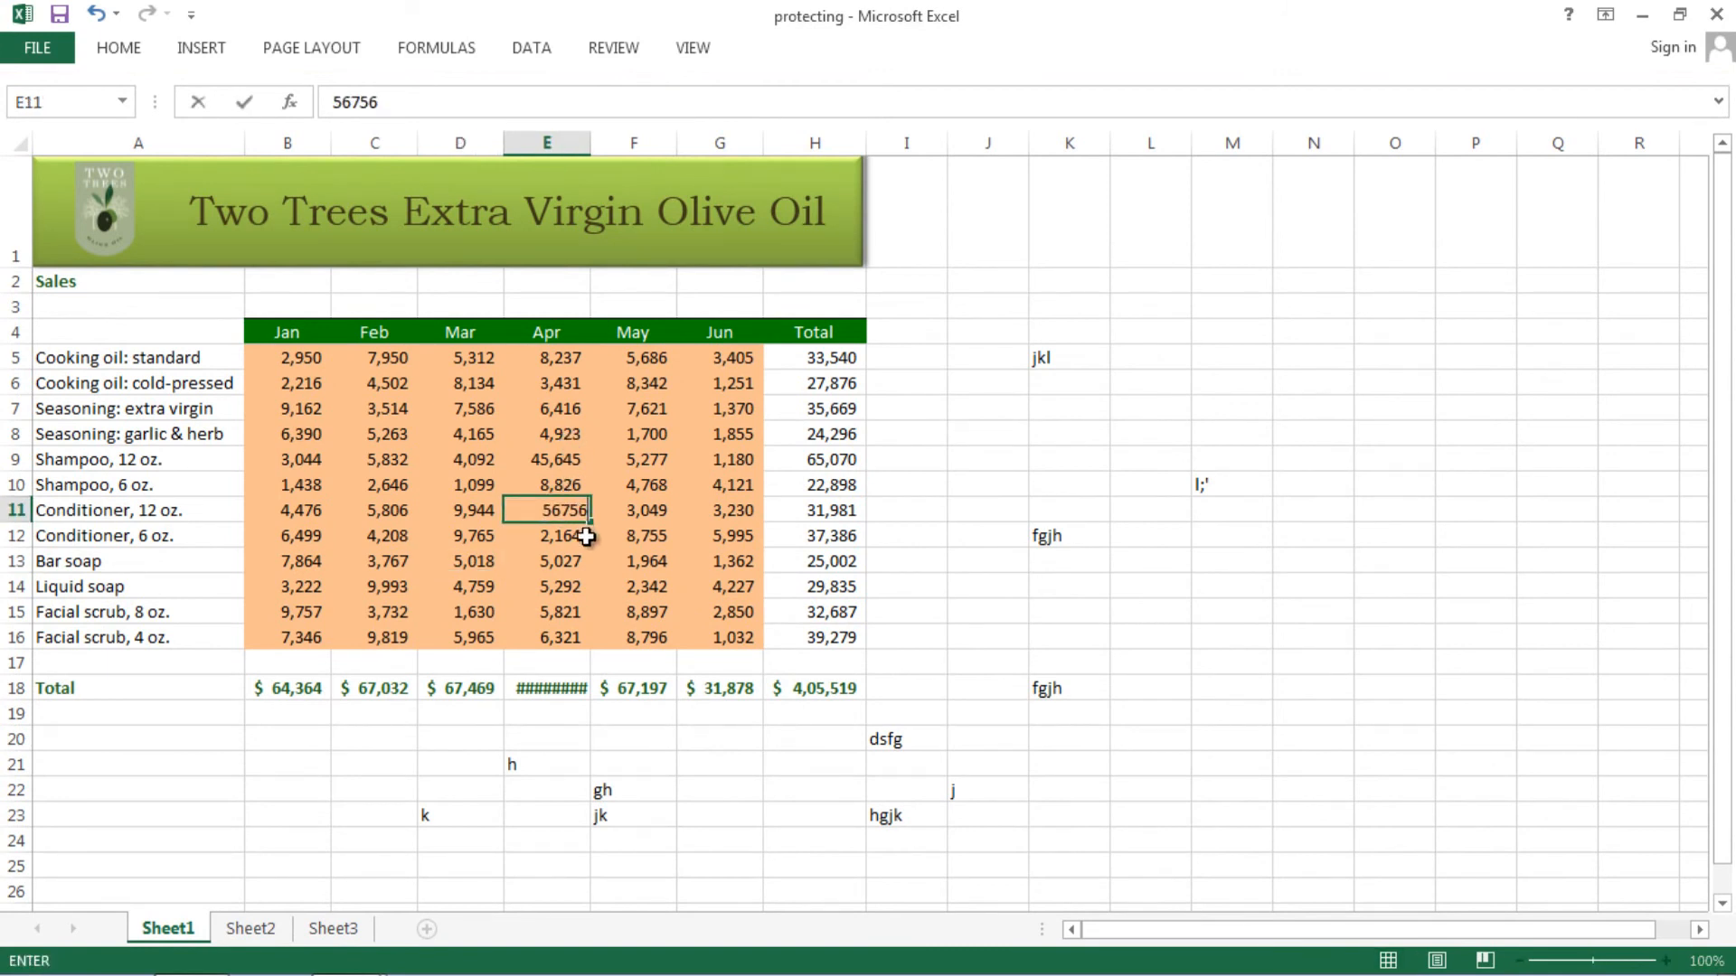
key("Return")
type("678")
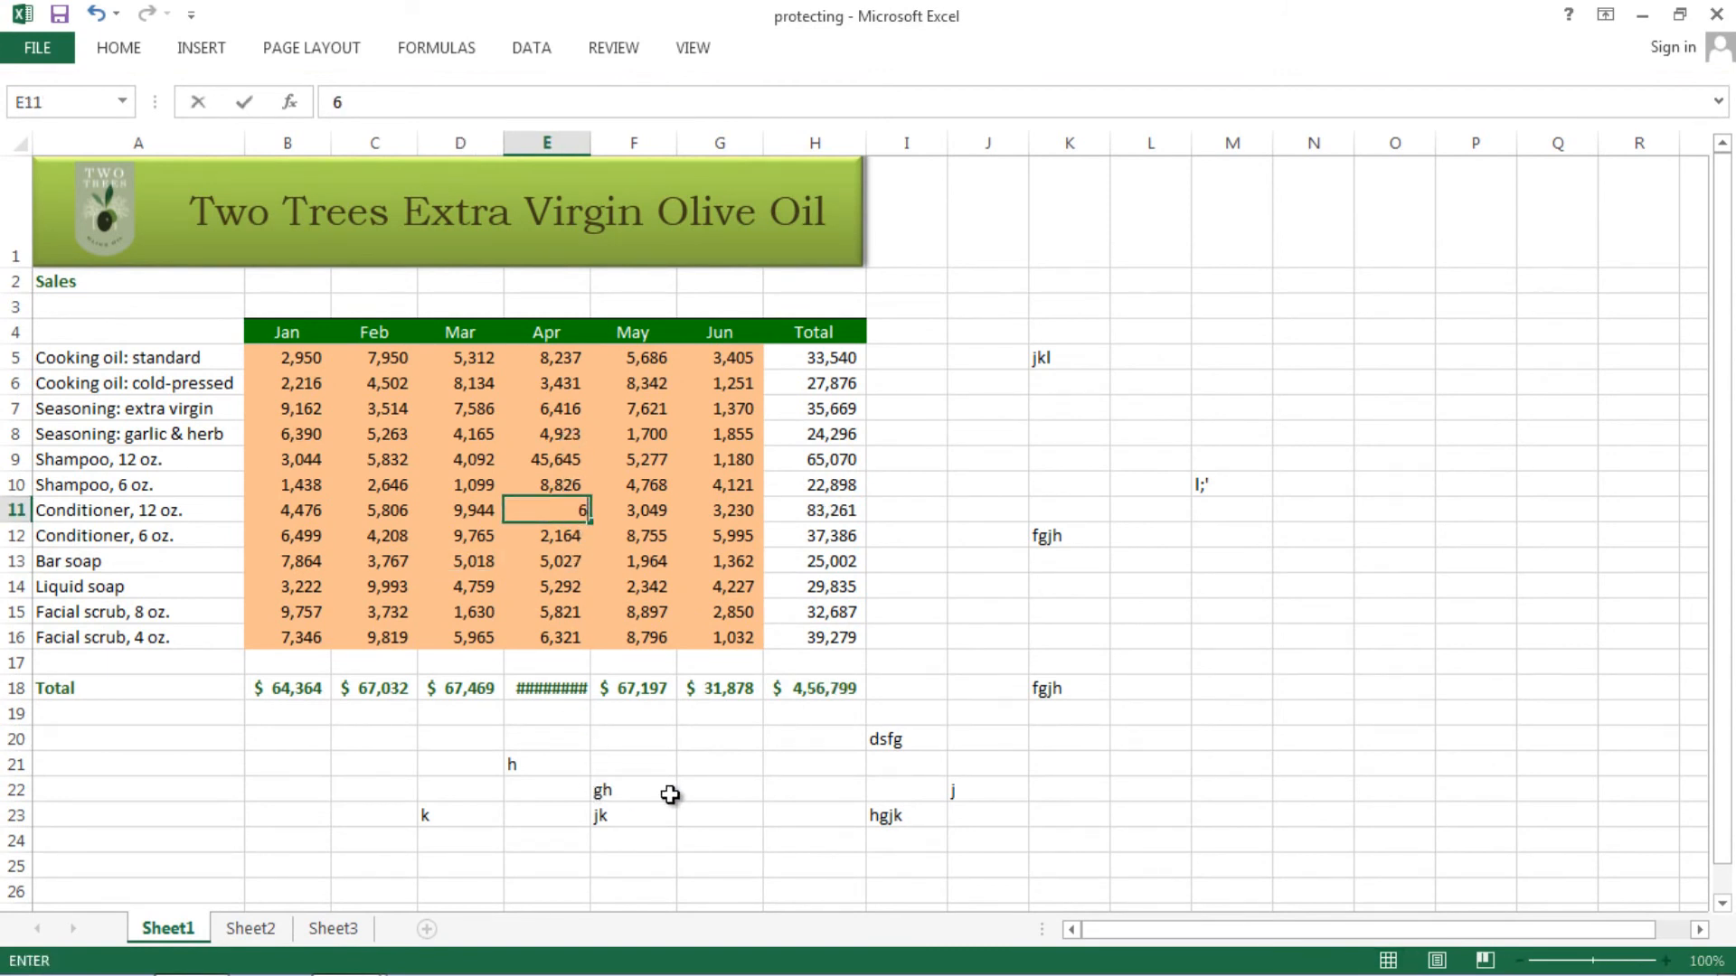
key("Return")
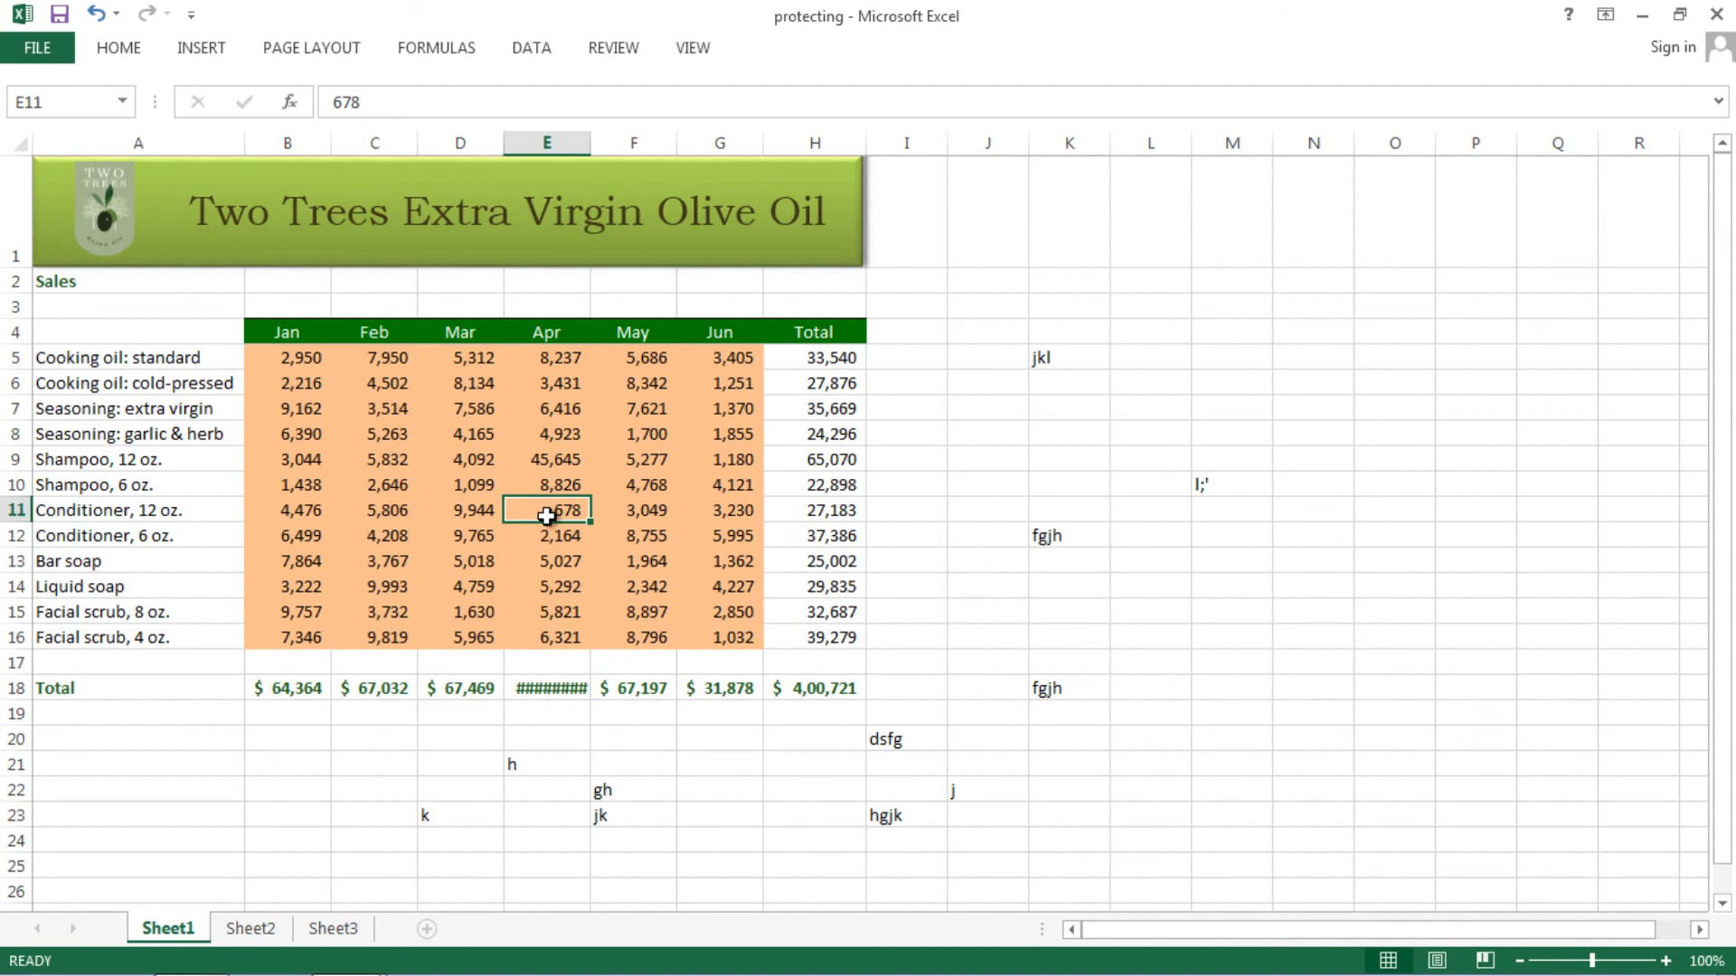
type("56755")
key("Return")
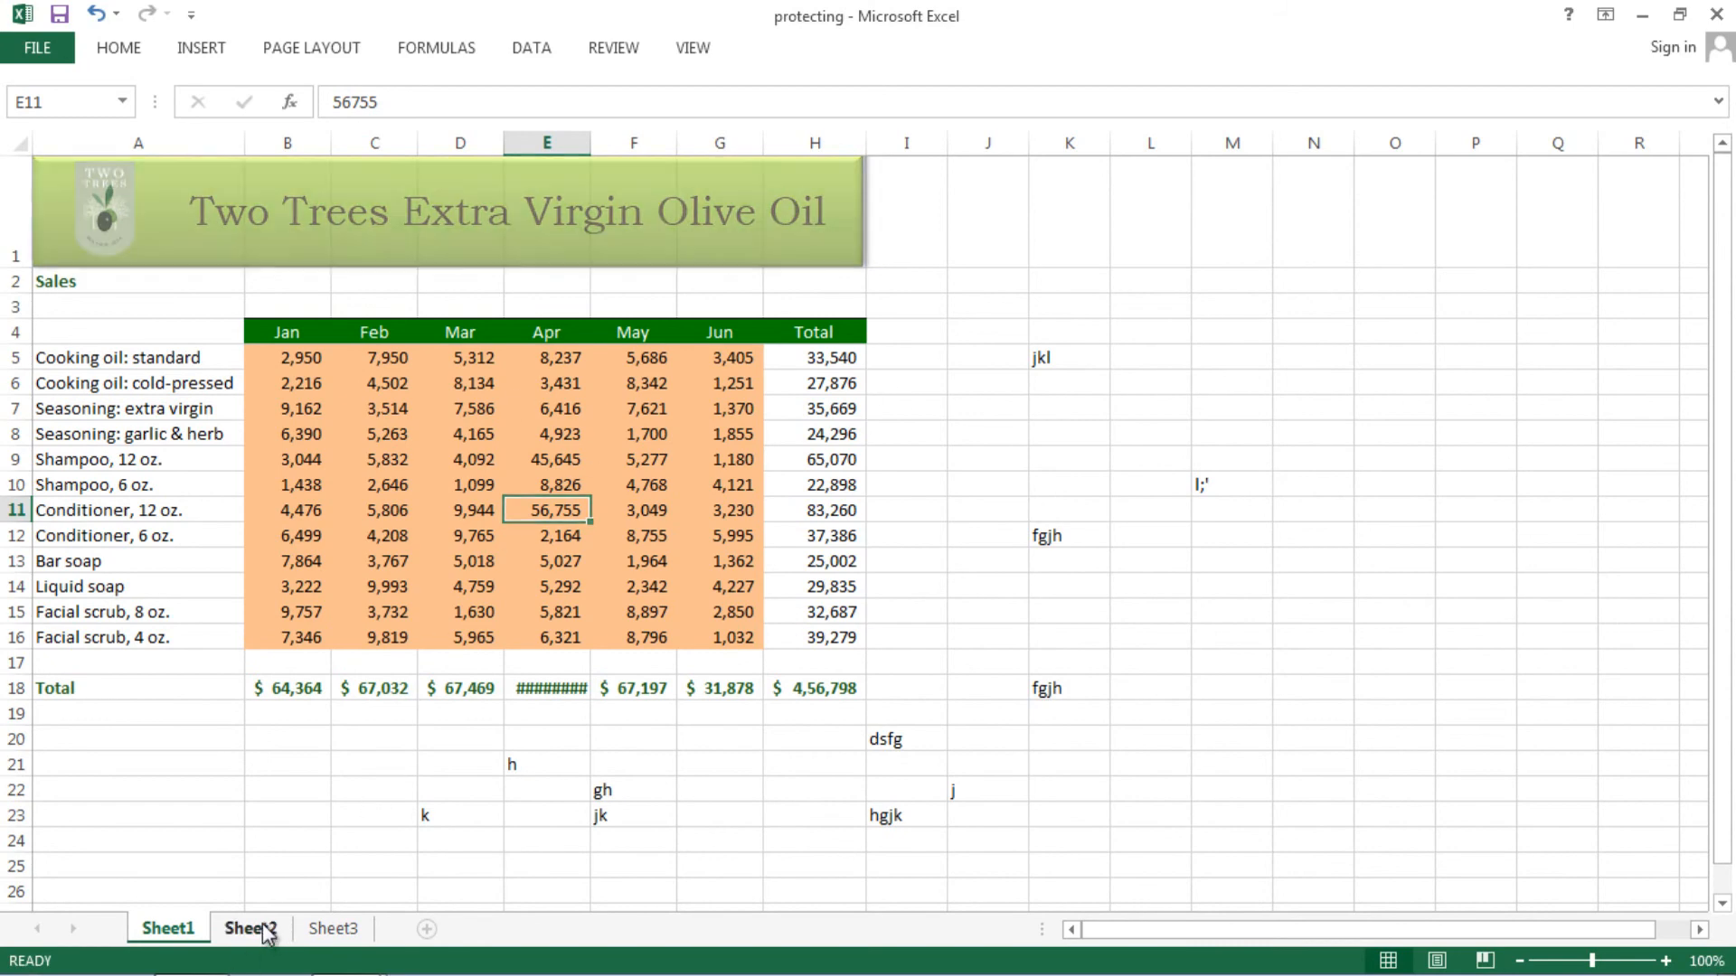
- On Sheet2 enter 45645 in F21 and 'sfg' in C24, then return to Sheet1
left_click(264, 931)
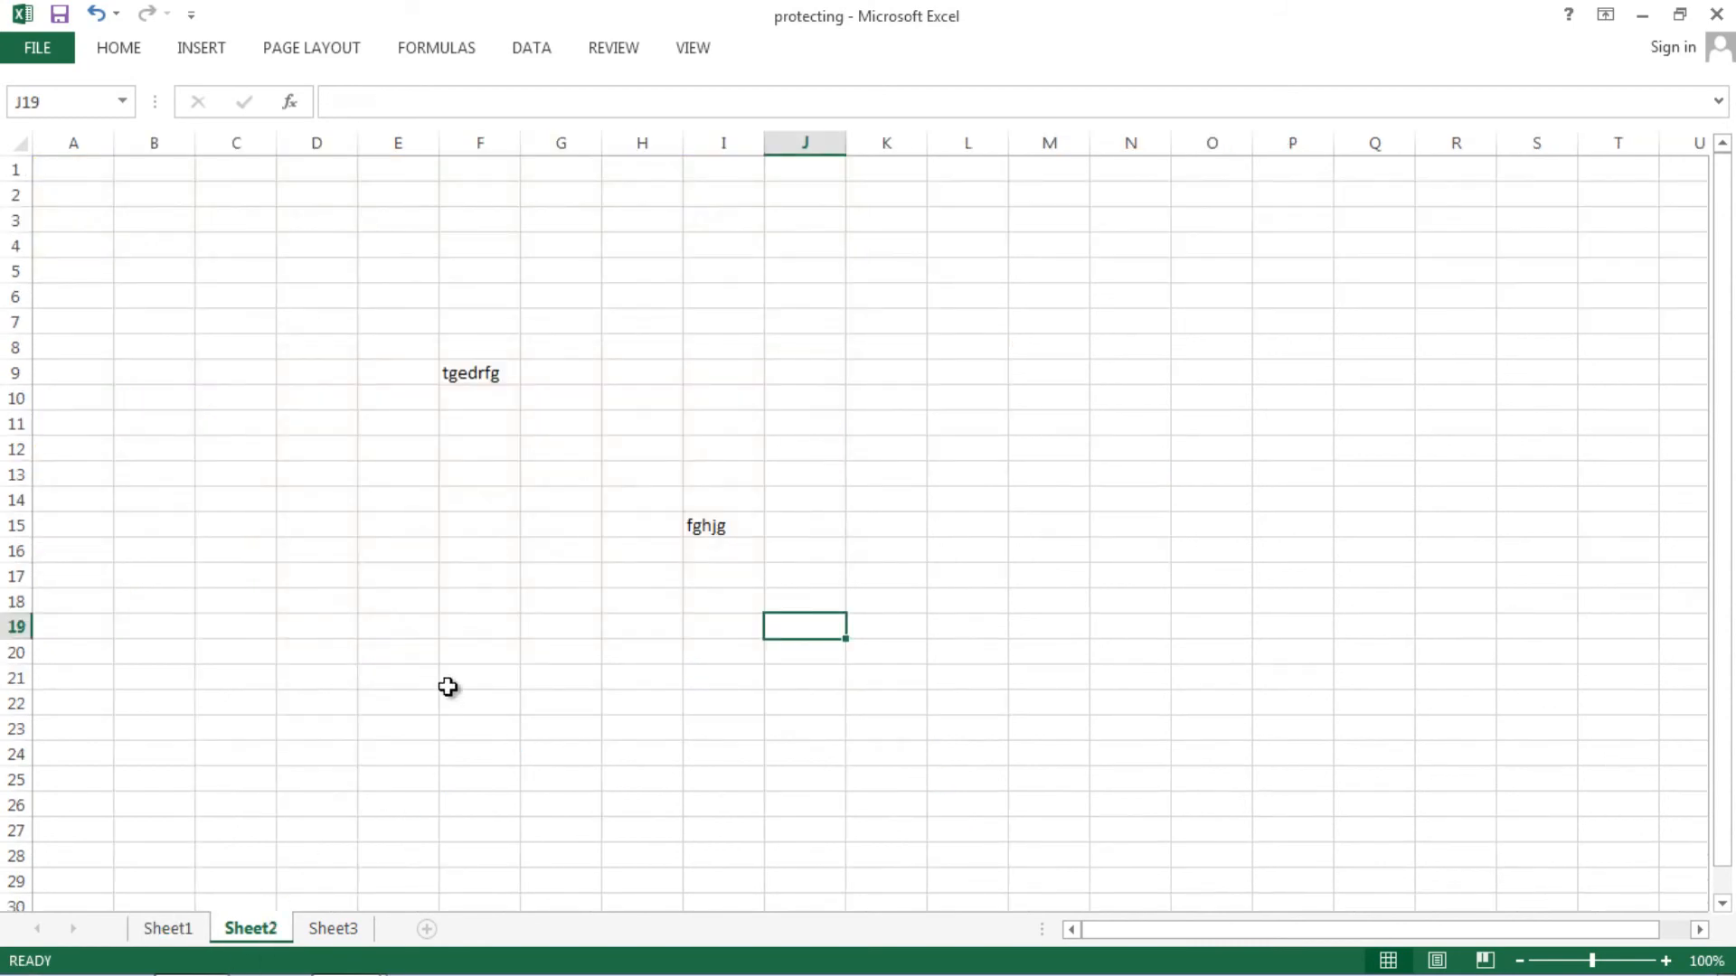
left_click(449, 679)
type("45645")
left_click(255, 758)
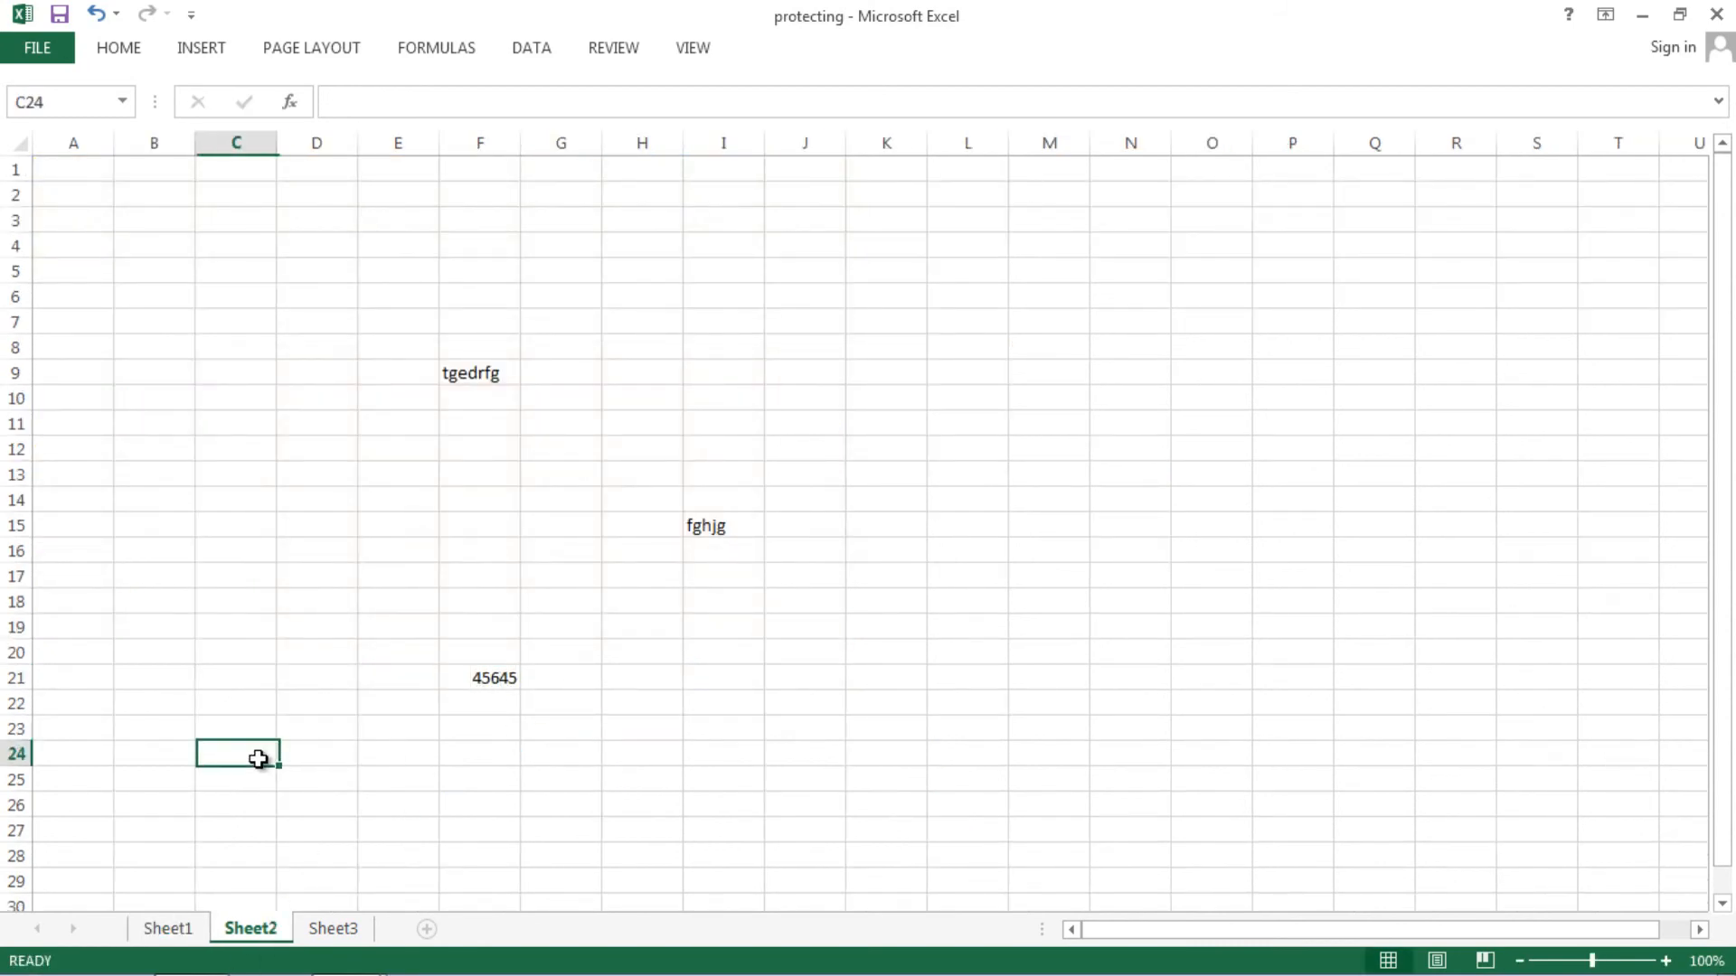
type("sfg")
left_click(182, 929)
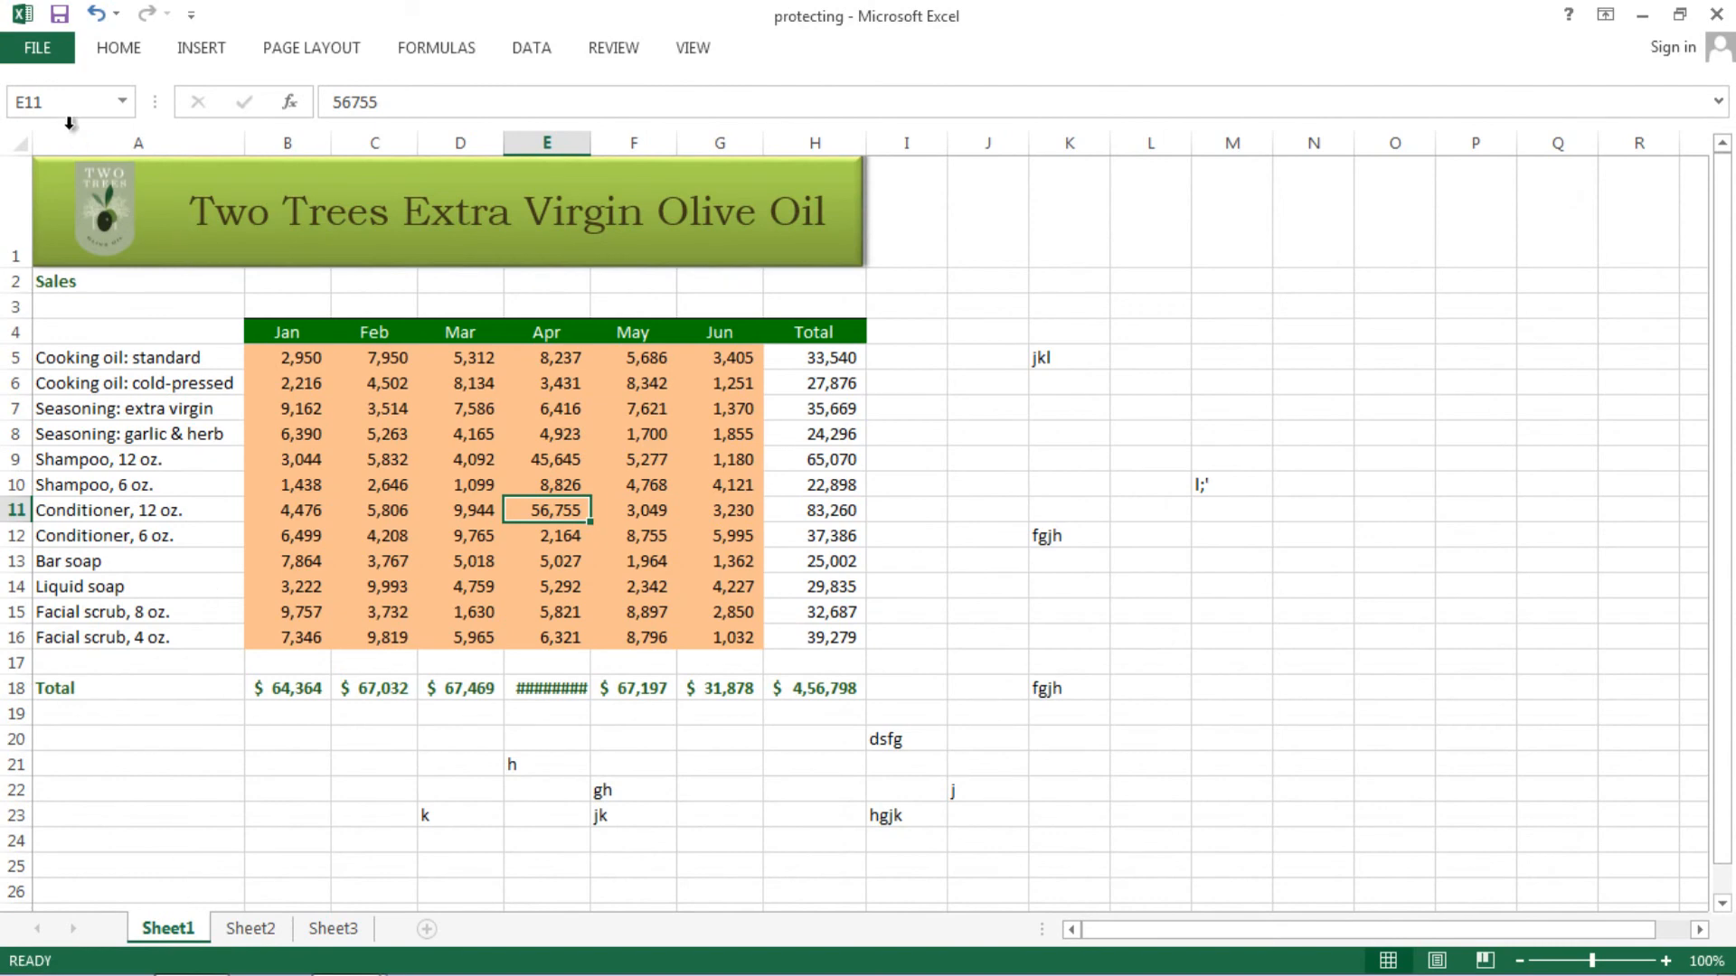
- Encrypt the workbook with a confirmed password via Info > Protect Workbook, then return to Sheet1
left_click(45, 52)
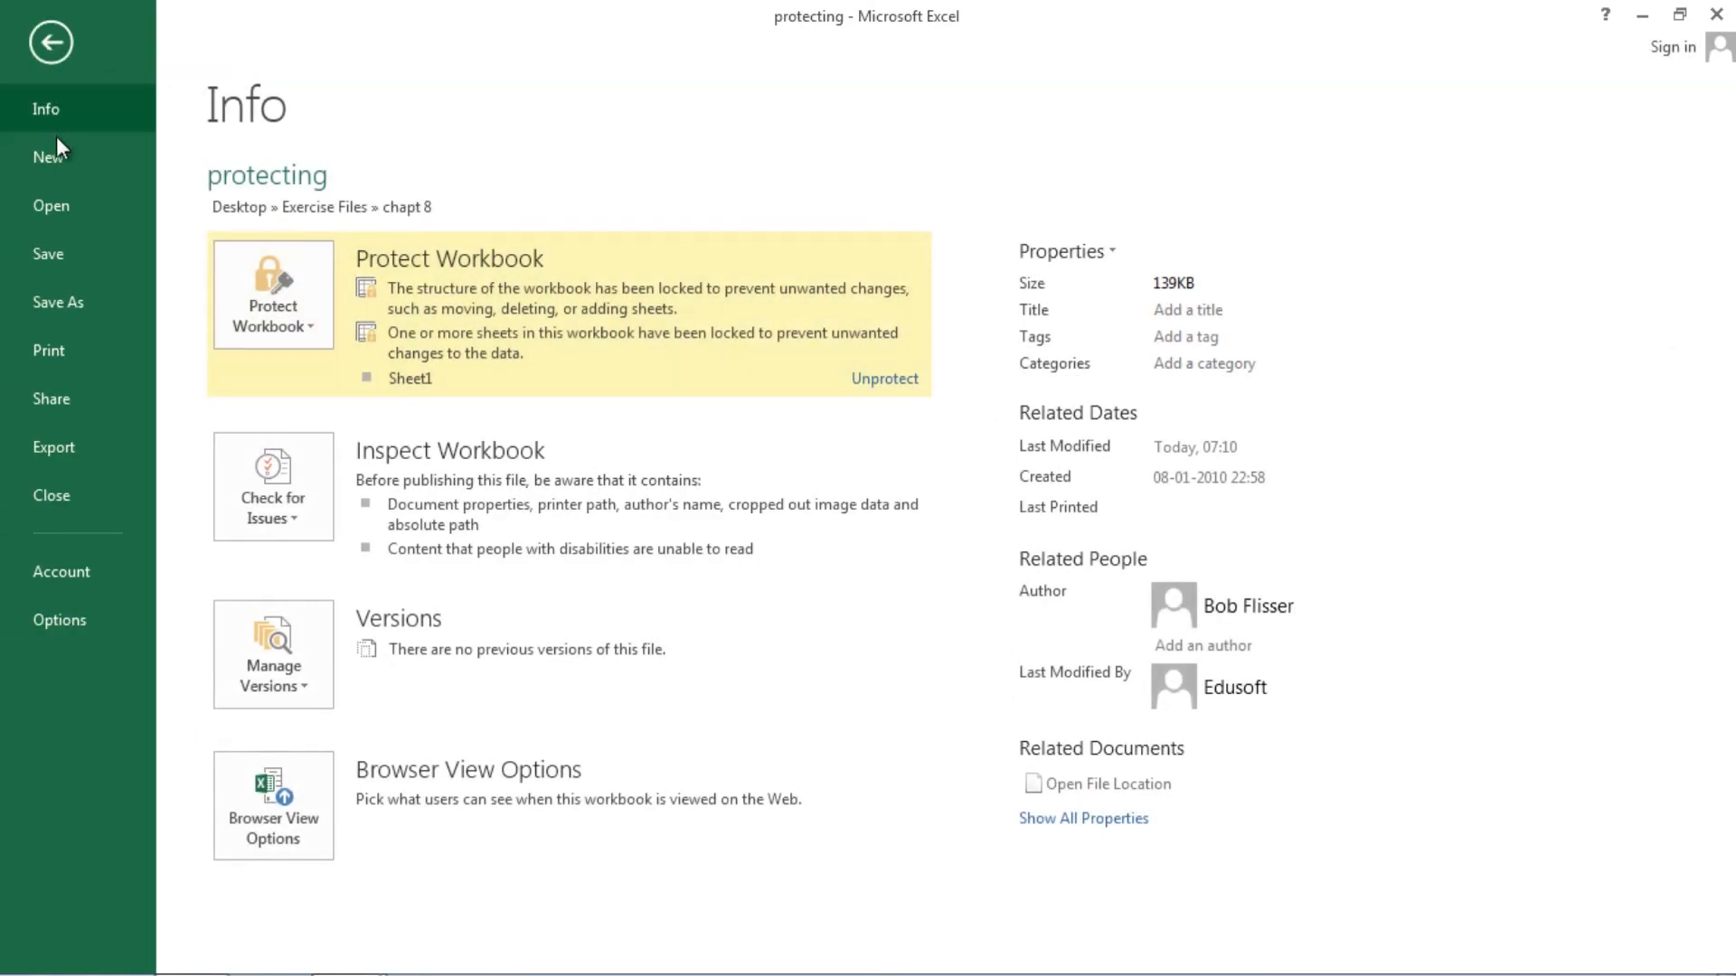
left_click(316, 332)
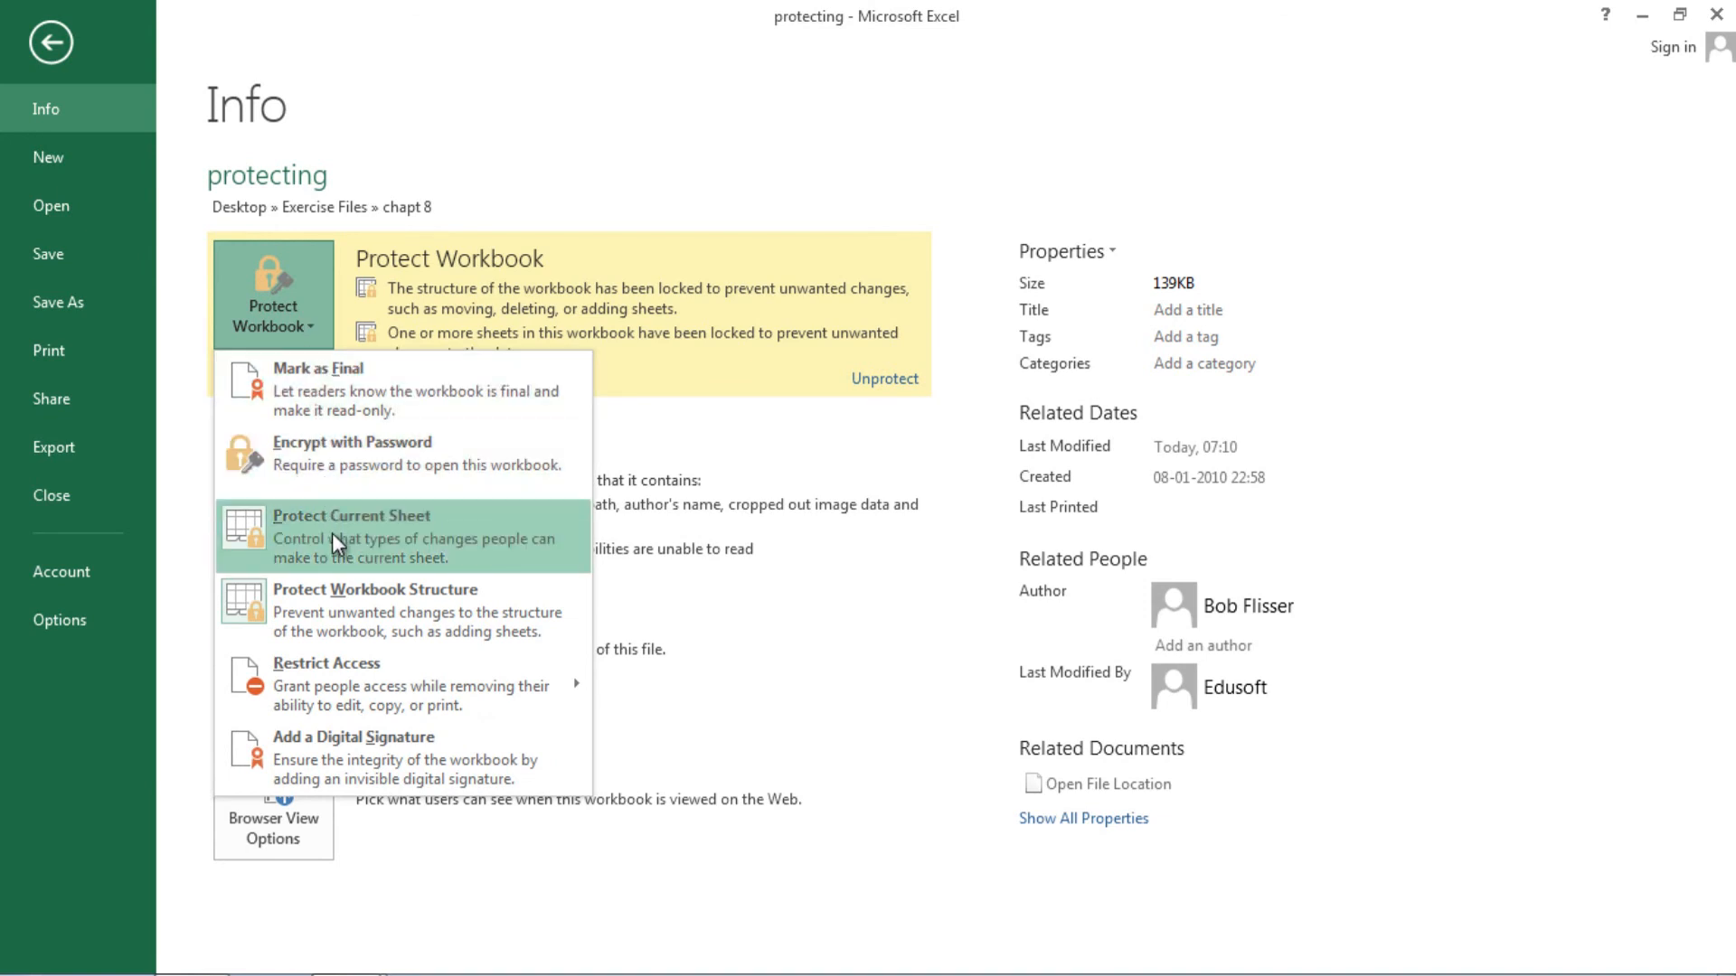
left_click(324, 459)
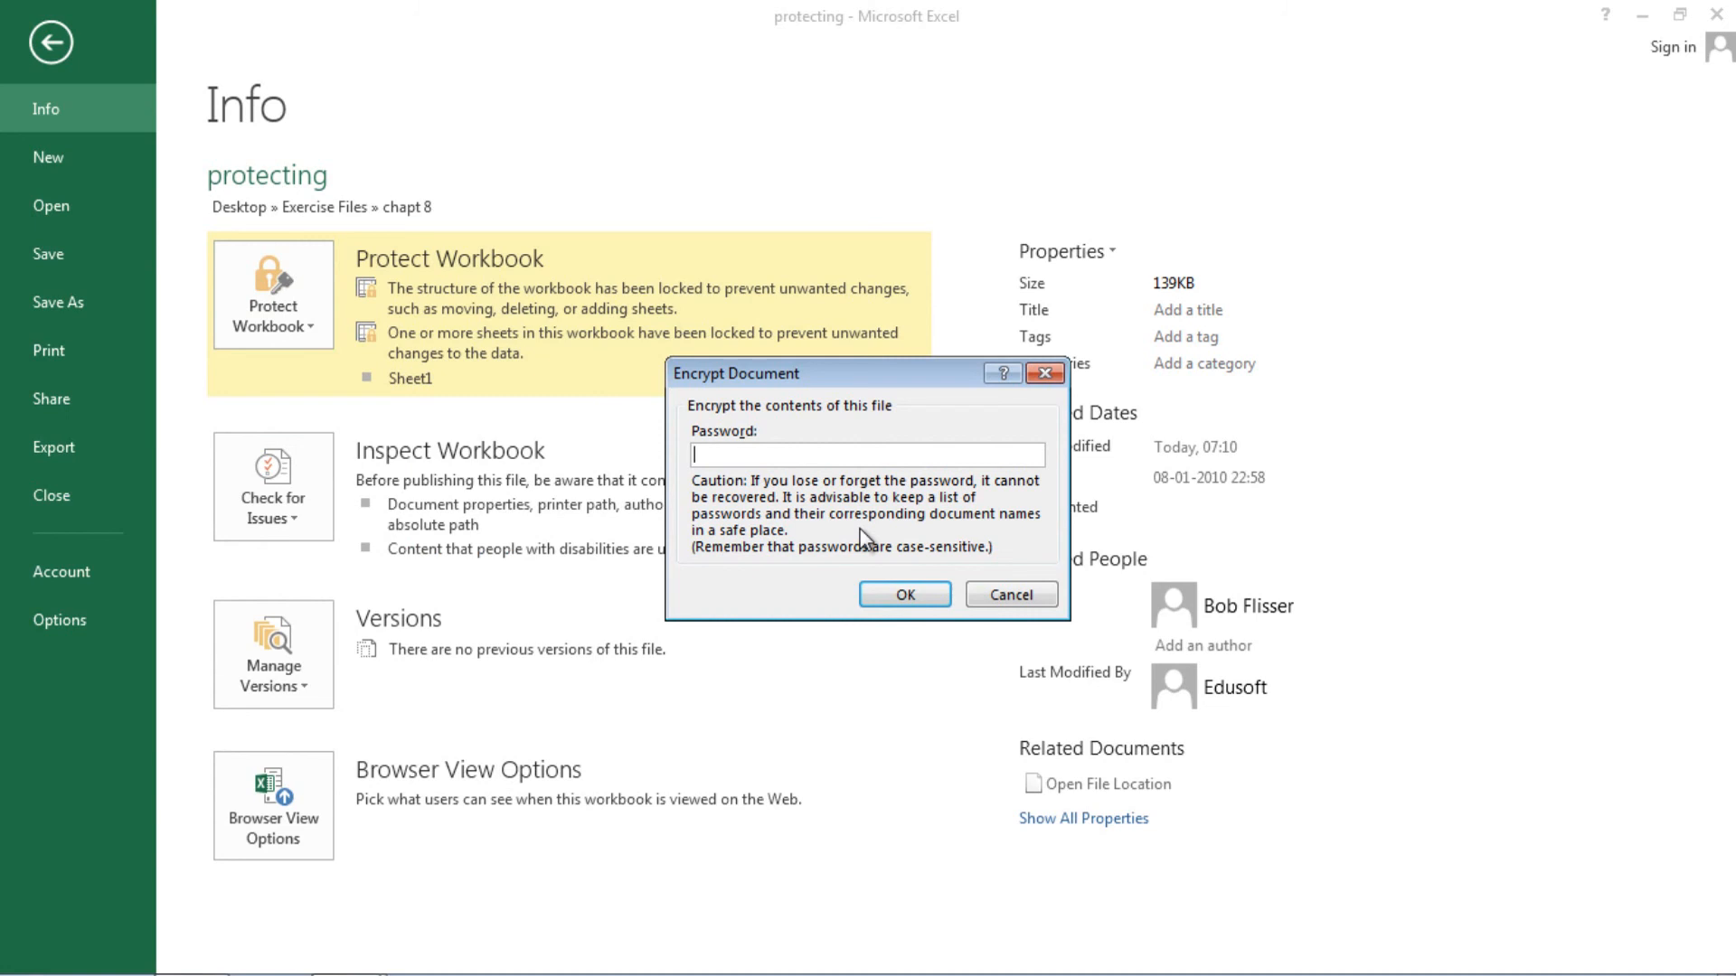
key("Return")
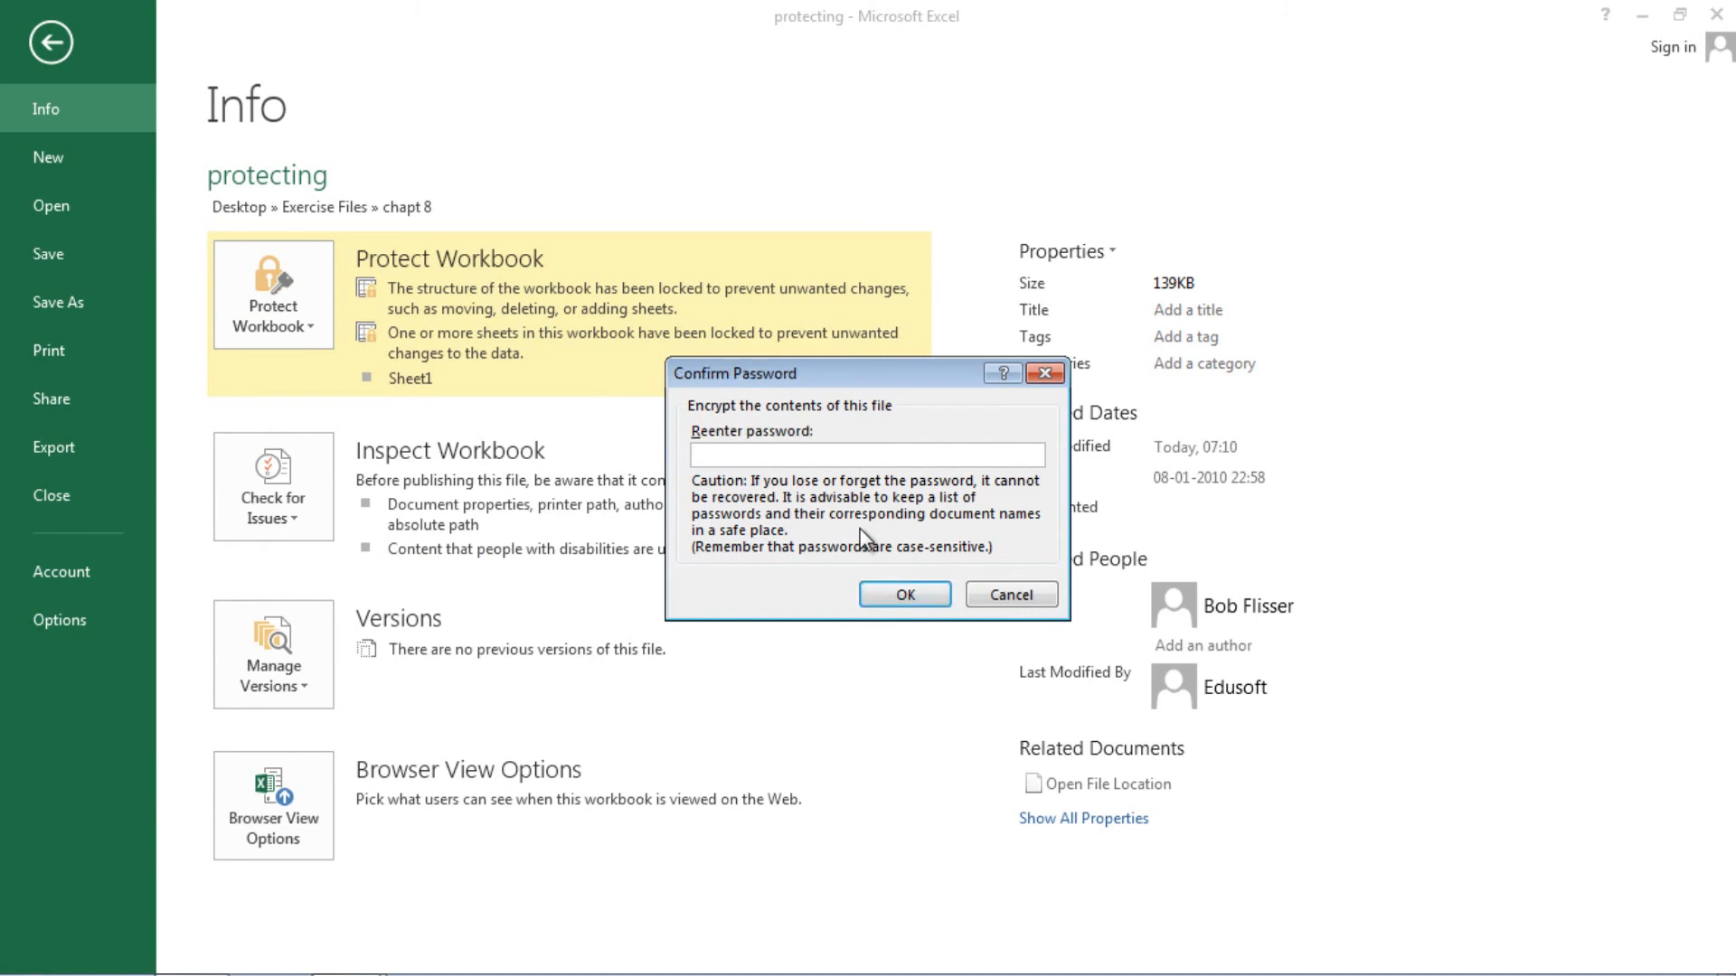
key("Return")
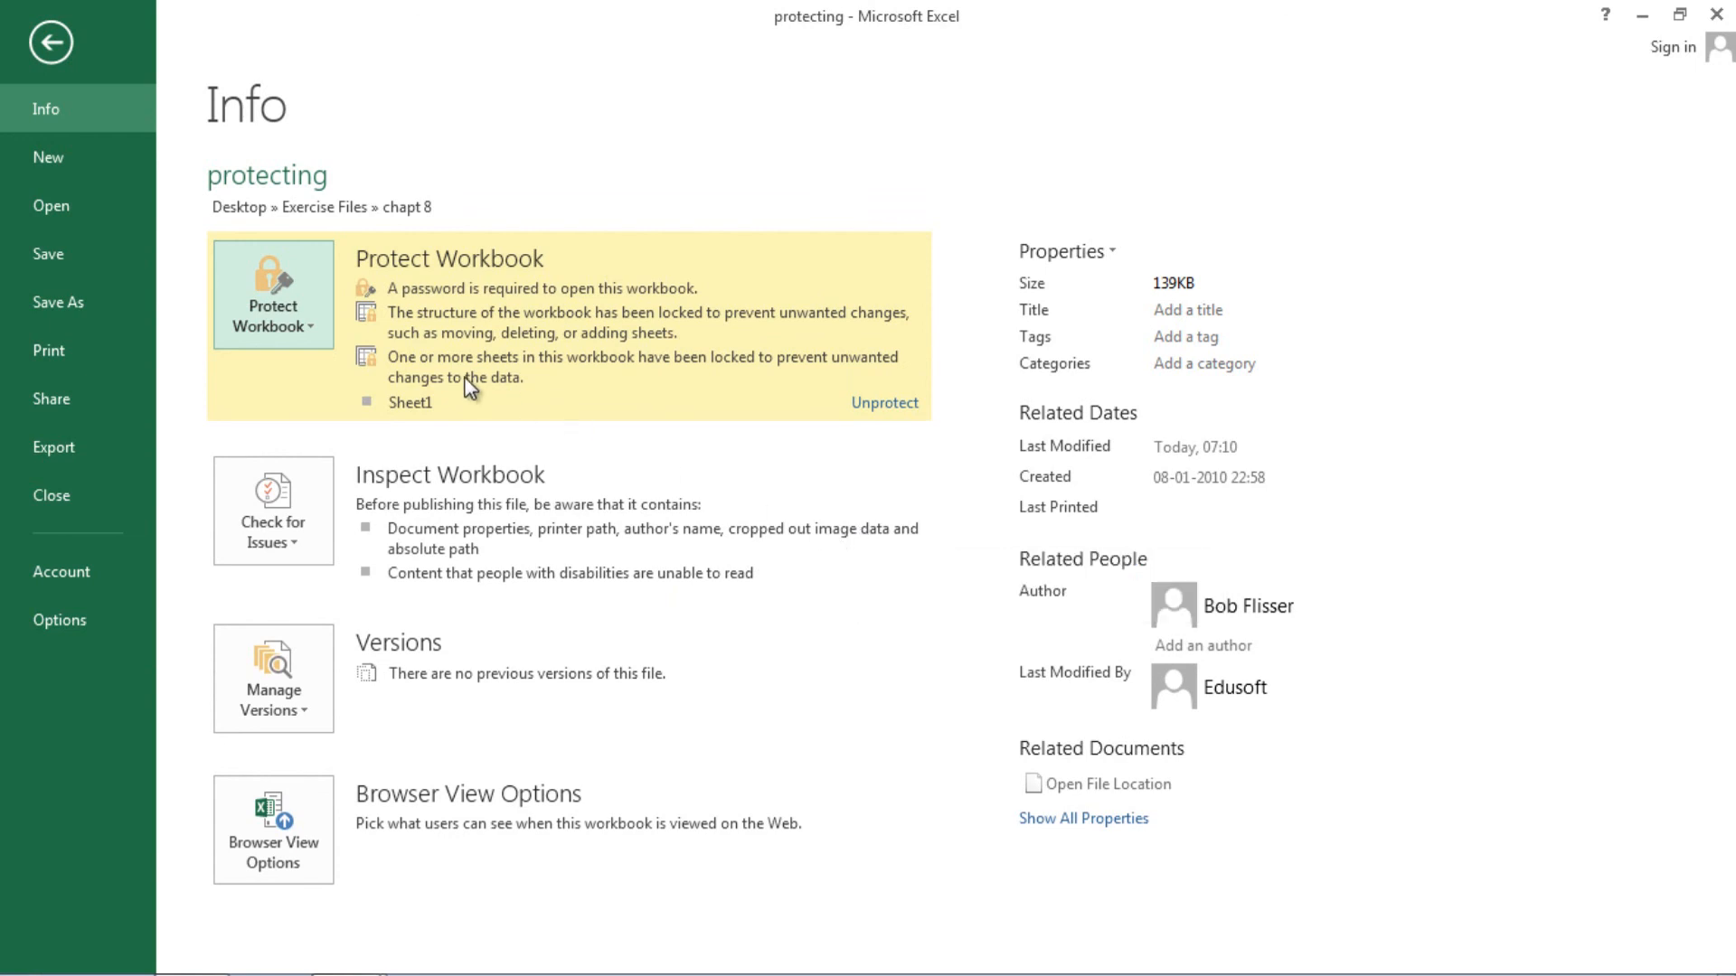
key("Escape")
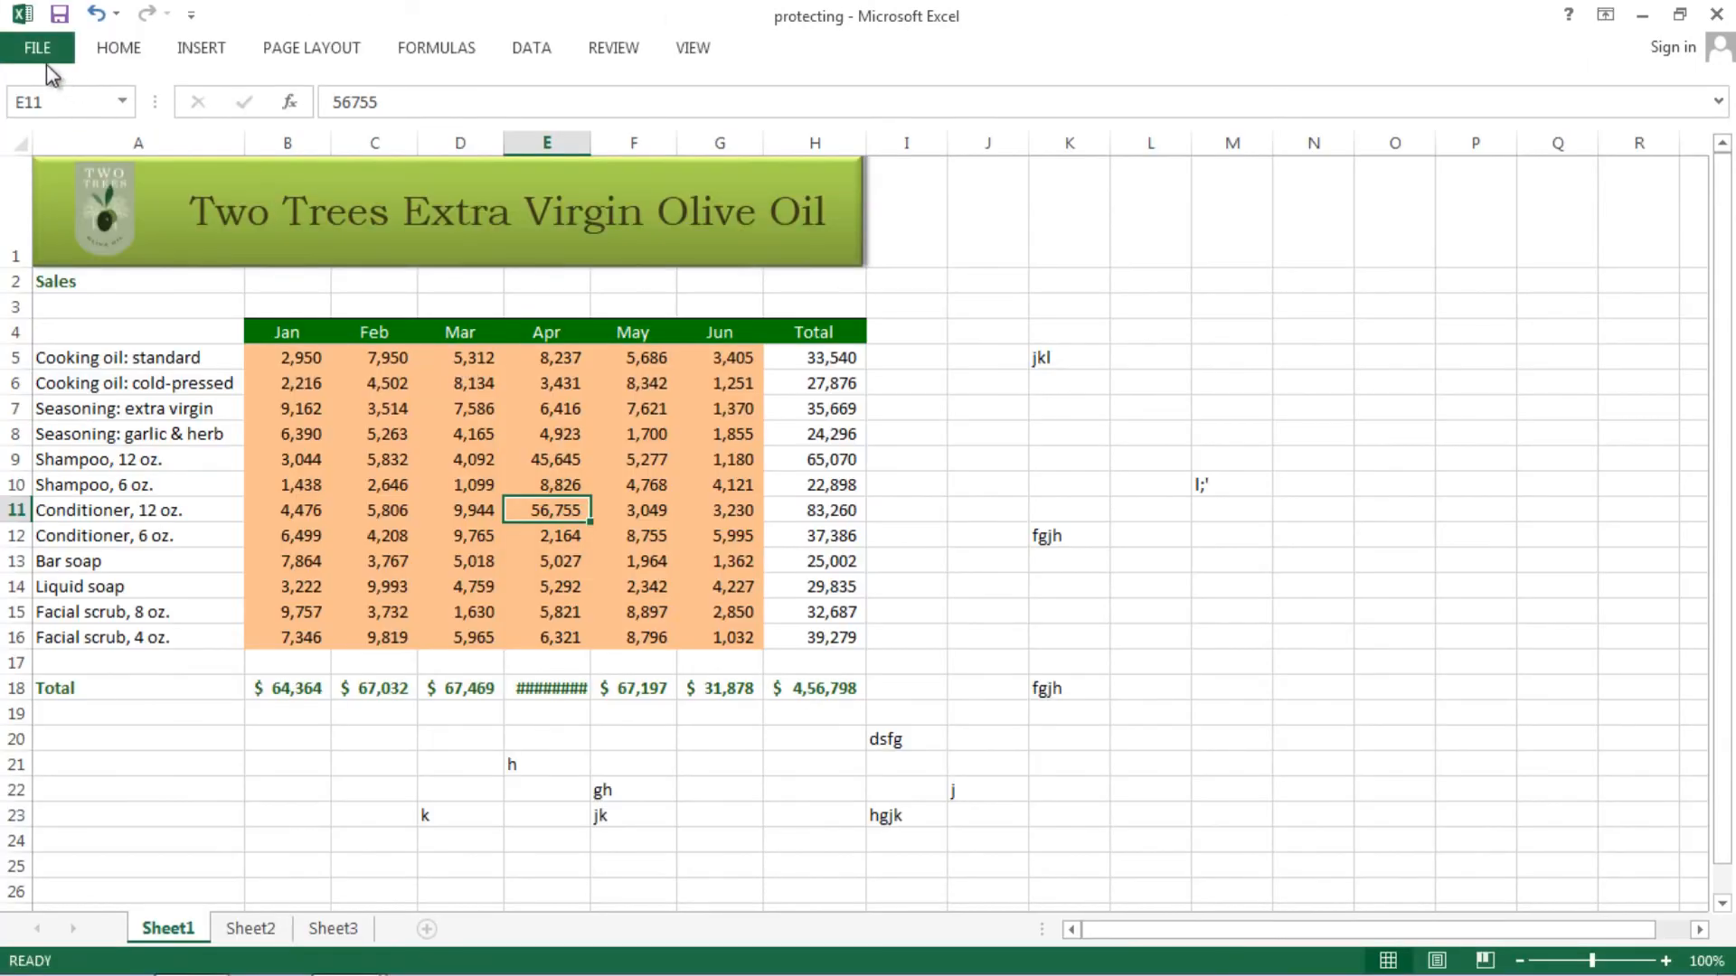
- Save the protecting workbook and close it from the File menu
left_click(58, 13)
left_click(47, 54)
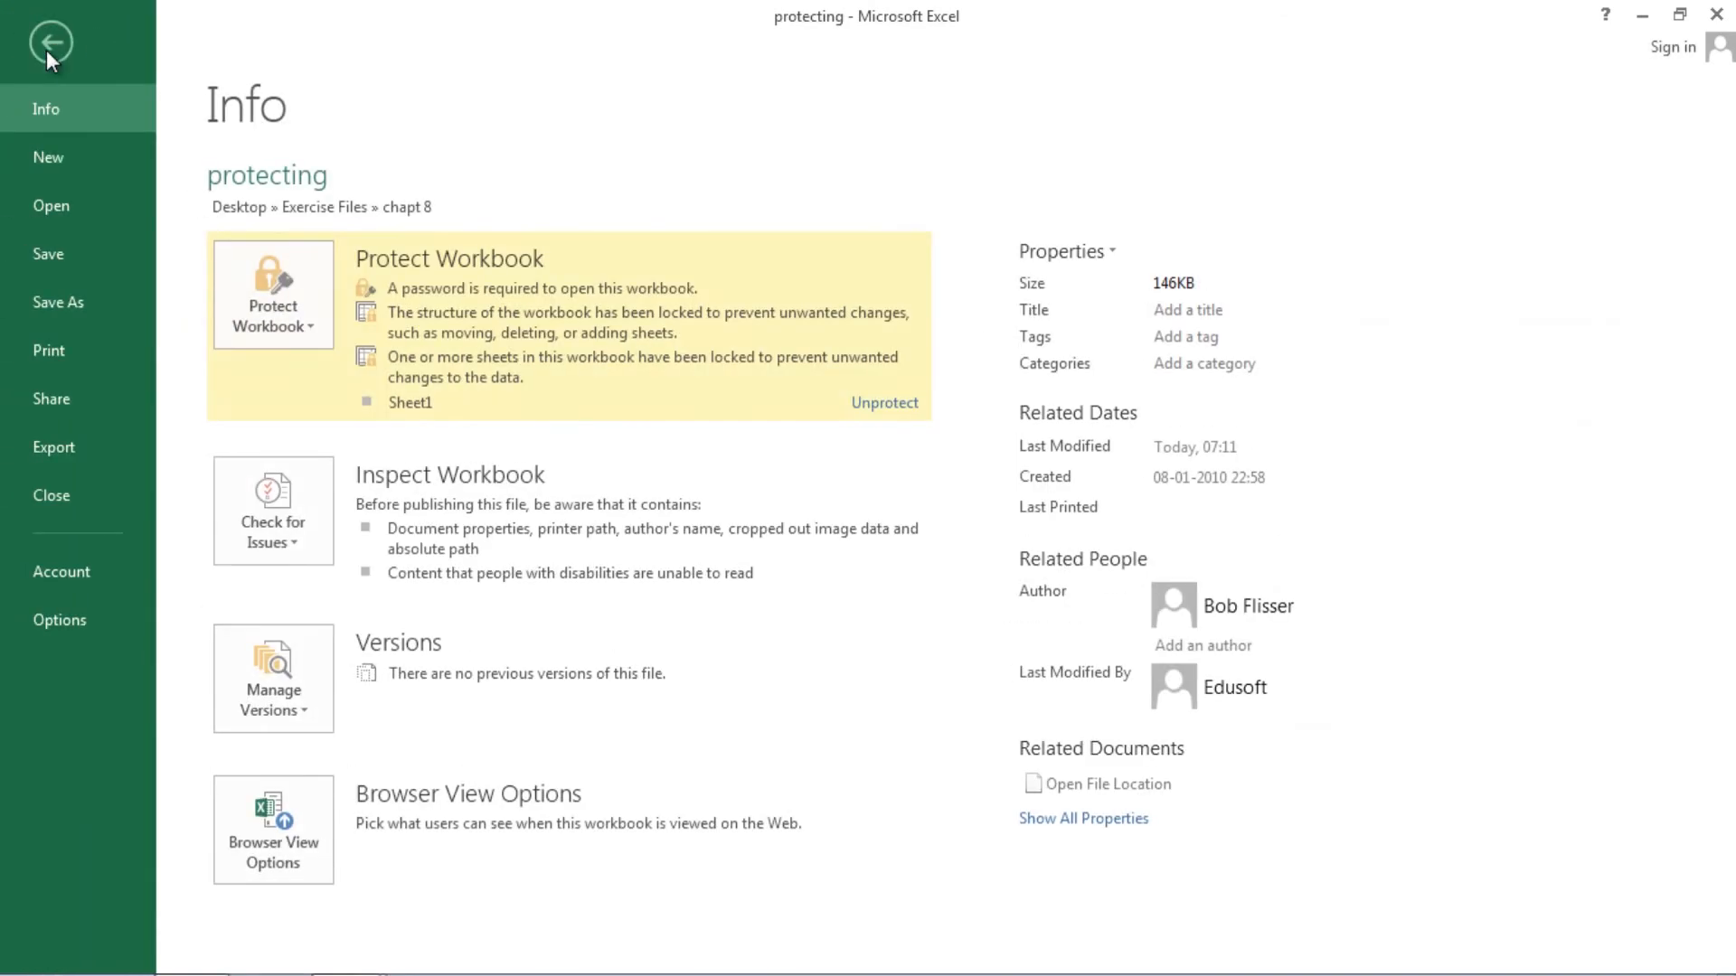
left_click(56, 504)
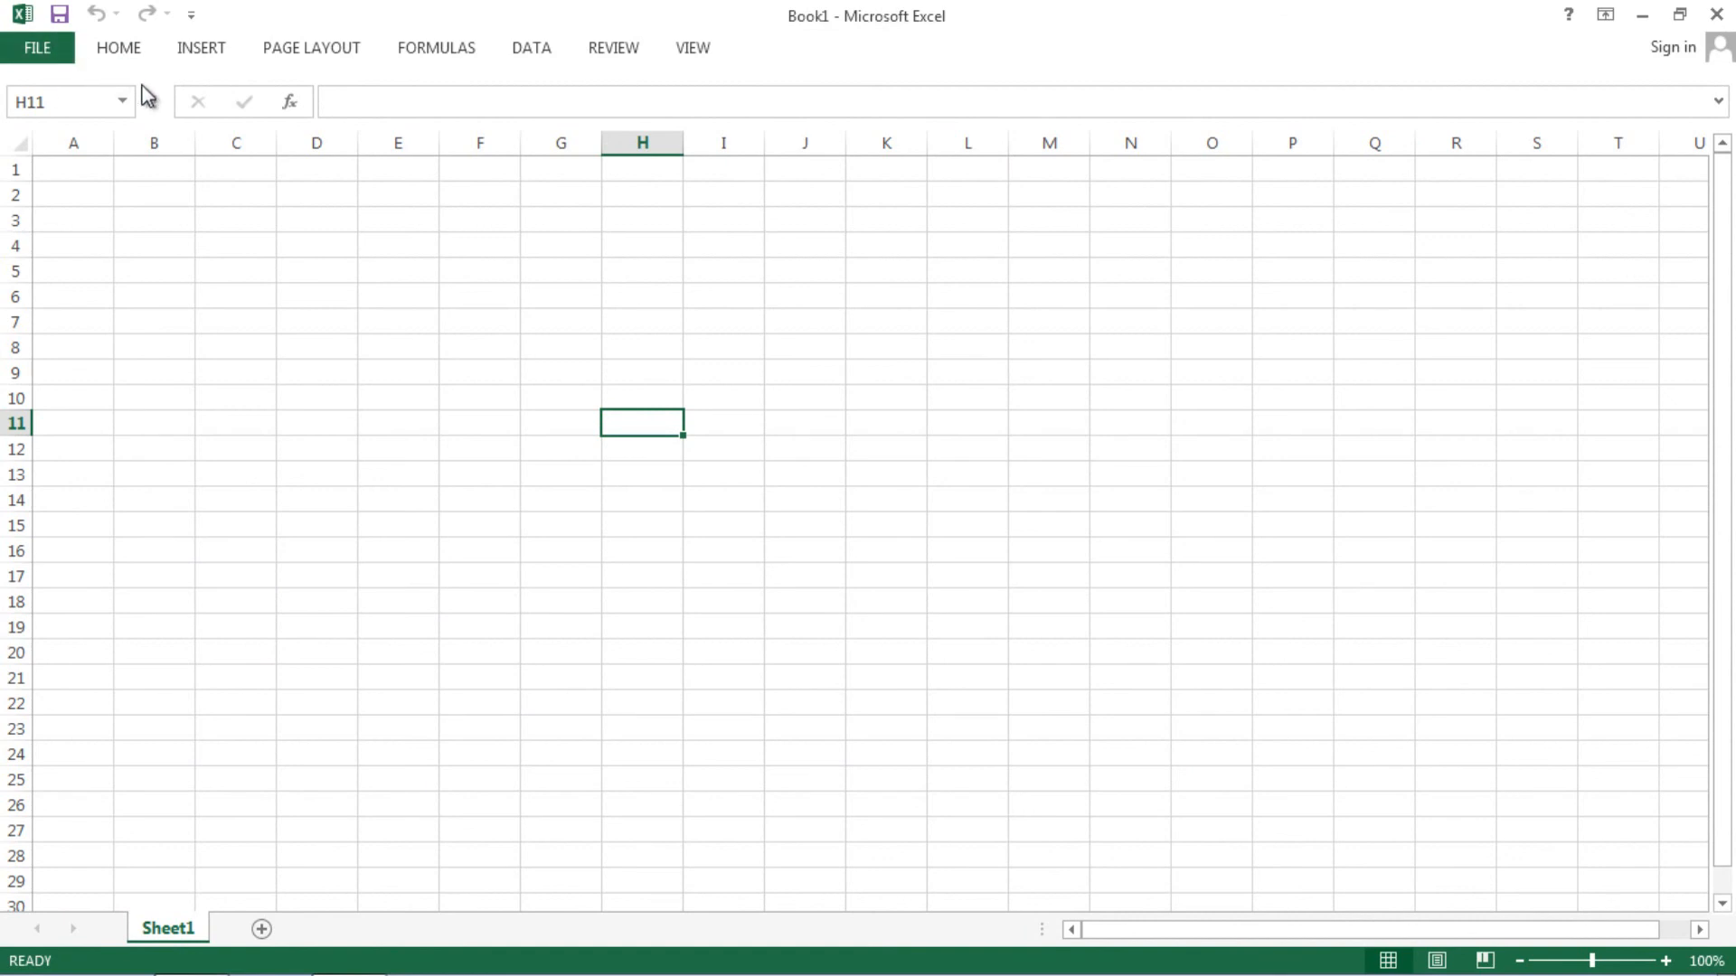
- Reopen protecting from Recent Workbooks and type its password at the prompt
key("ctrl+o")
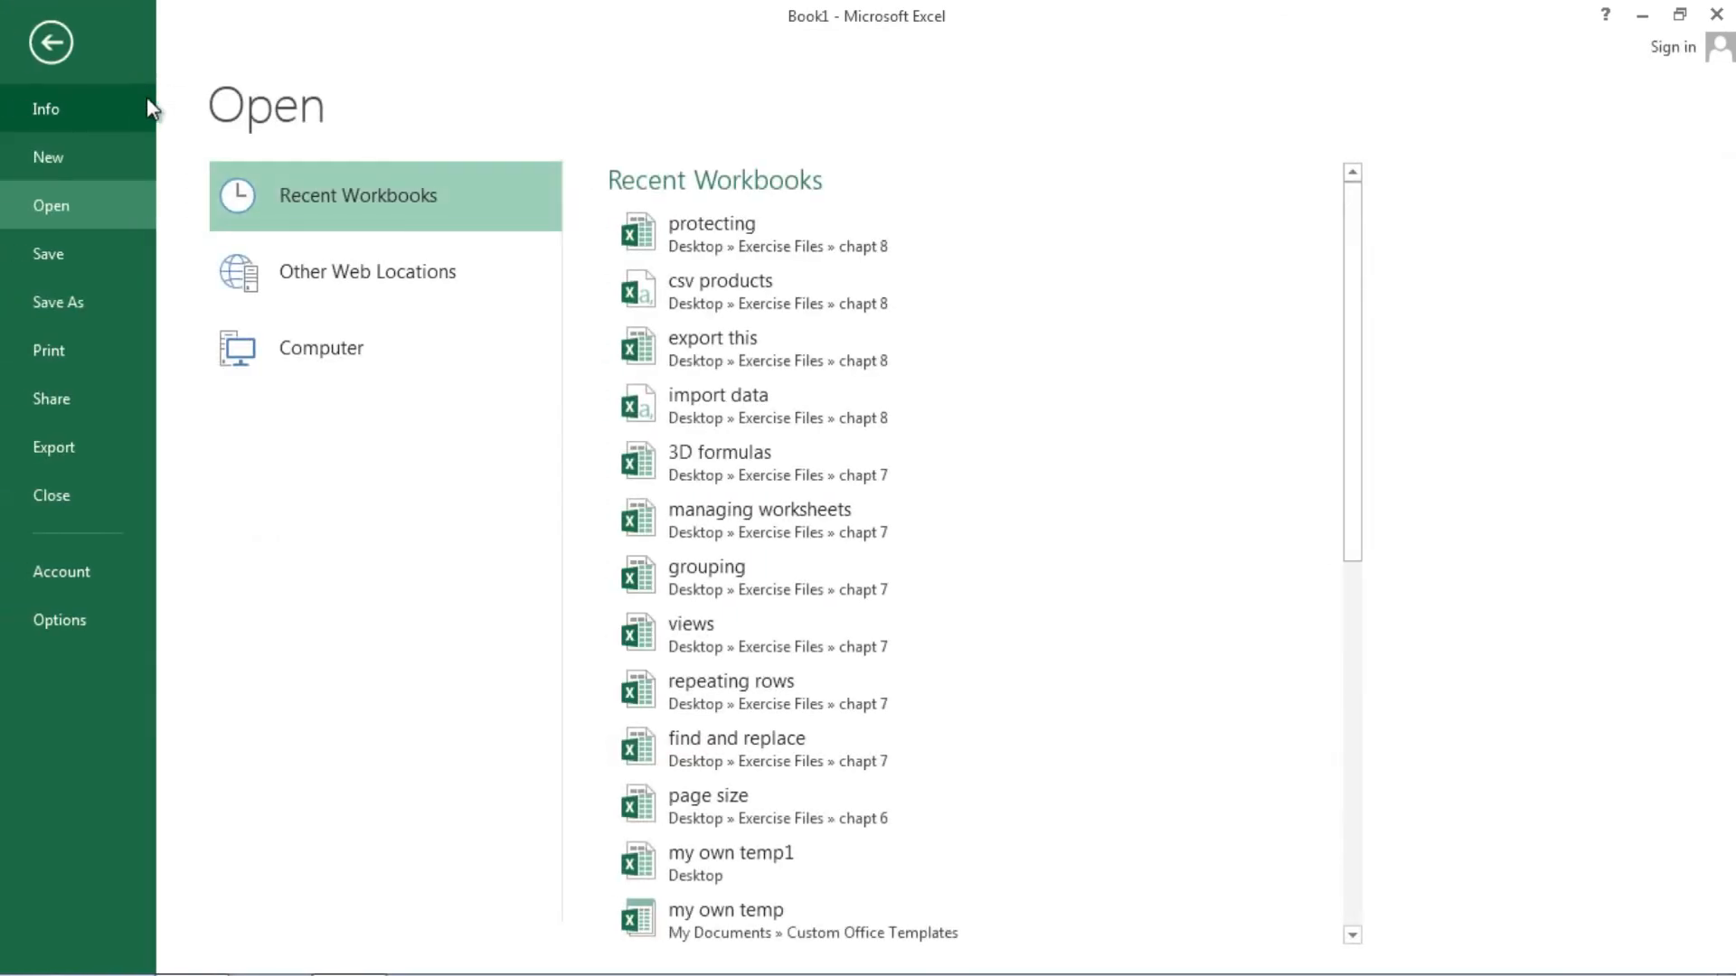
left_click(720, 239)
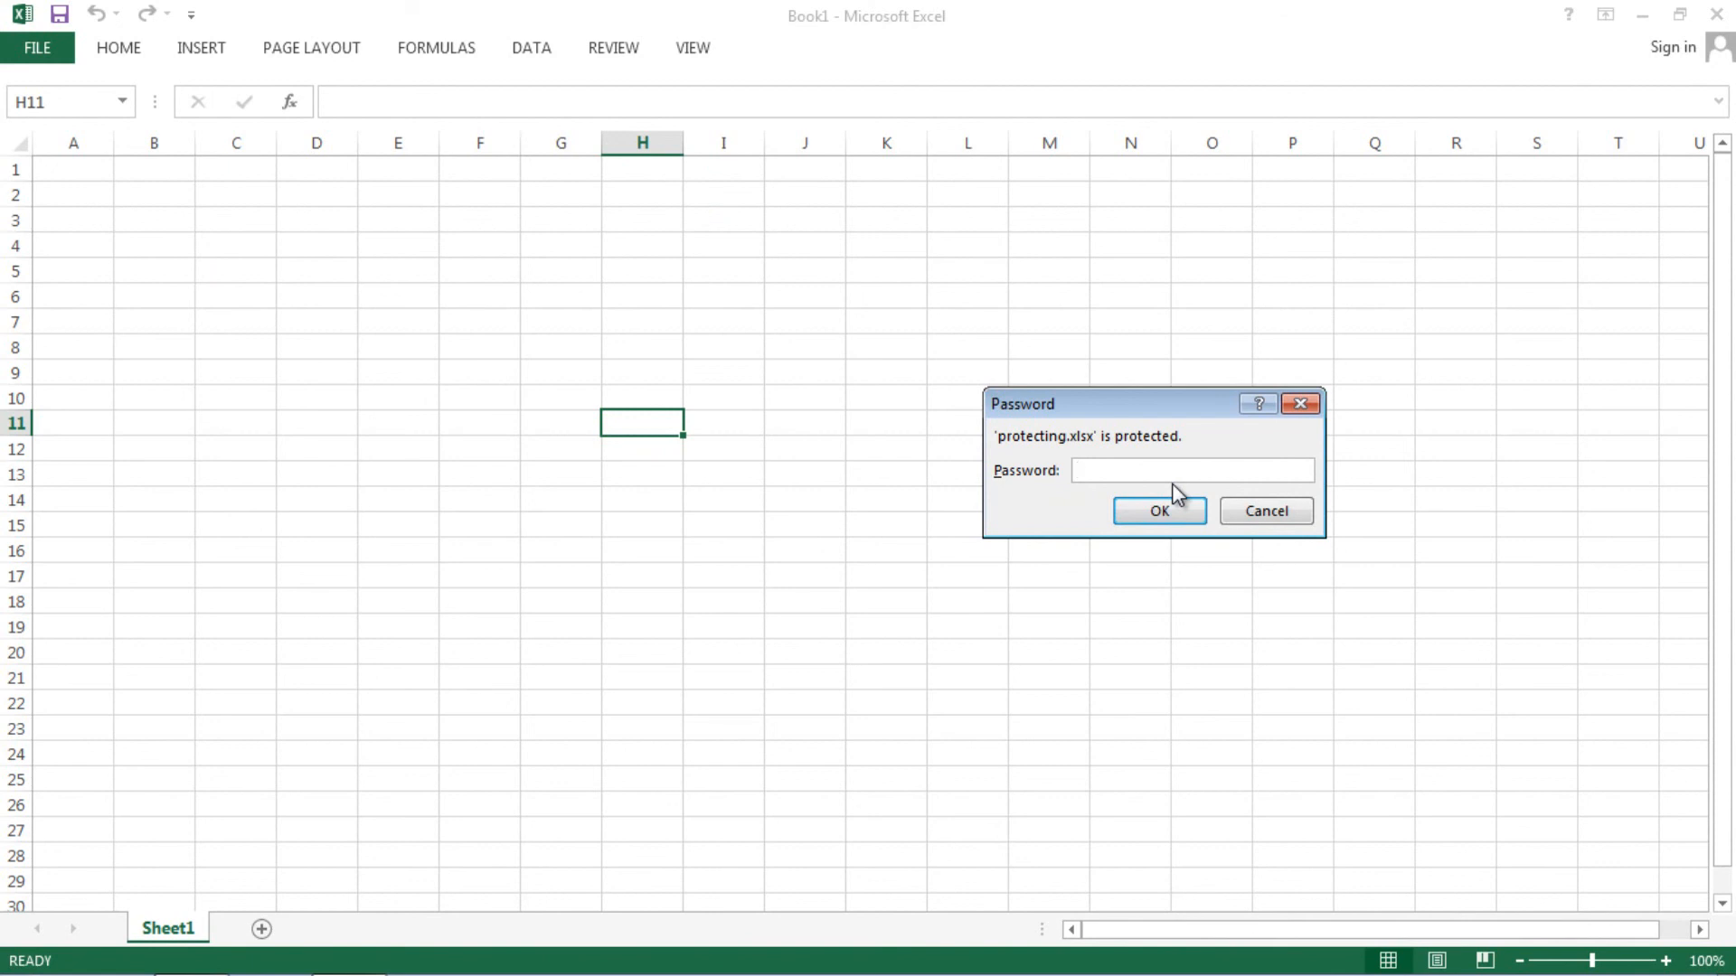
type("123")
- Submit the password to open the protecting workbook, look over Sheet2 and Sheet3, then return to Sheet1
left_click(1166, 513)
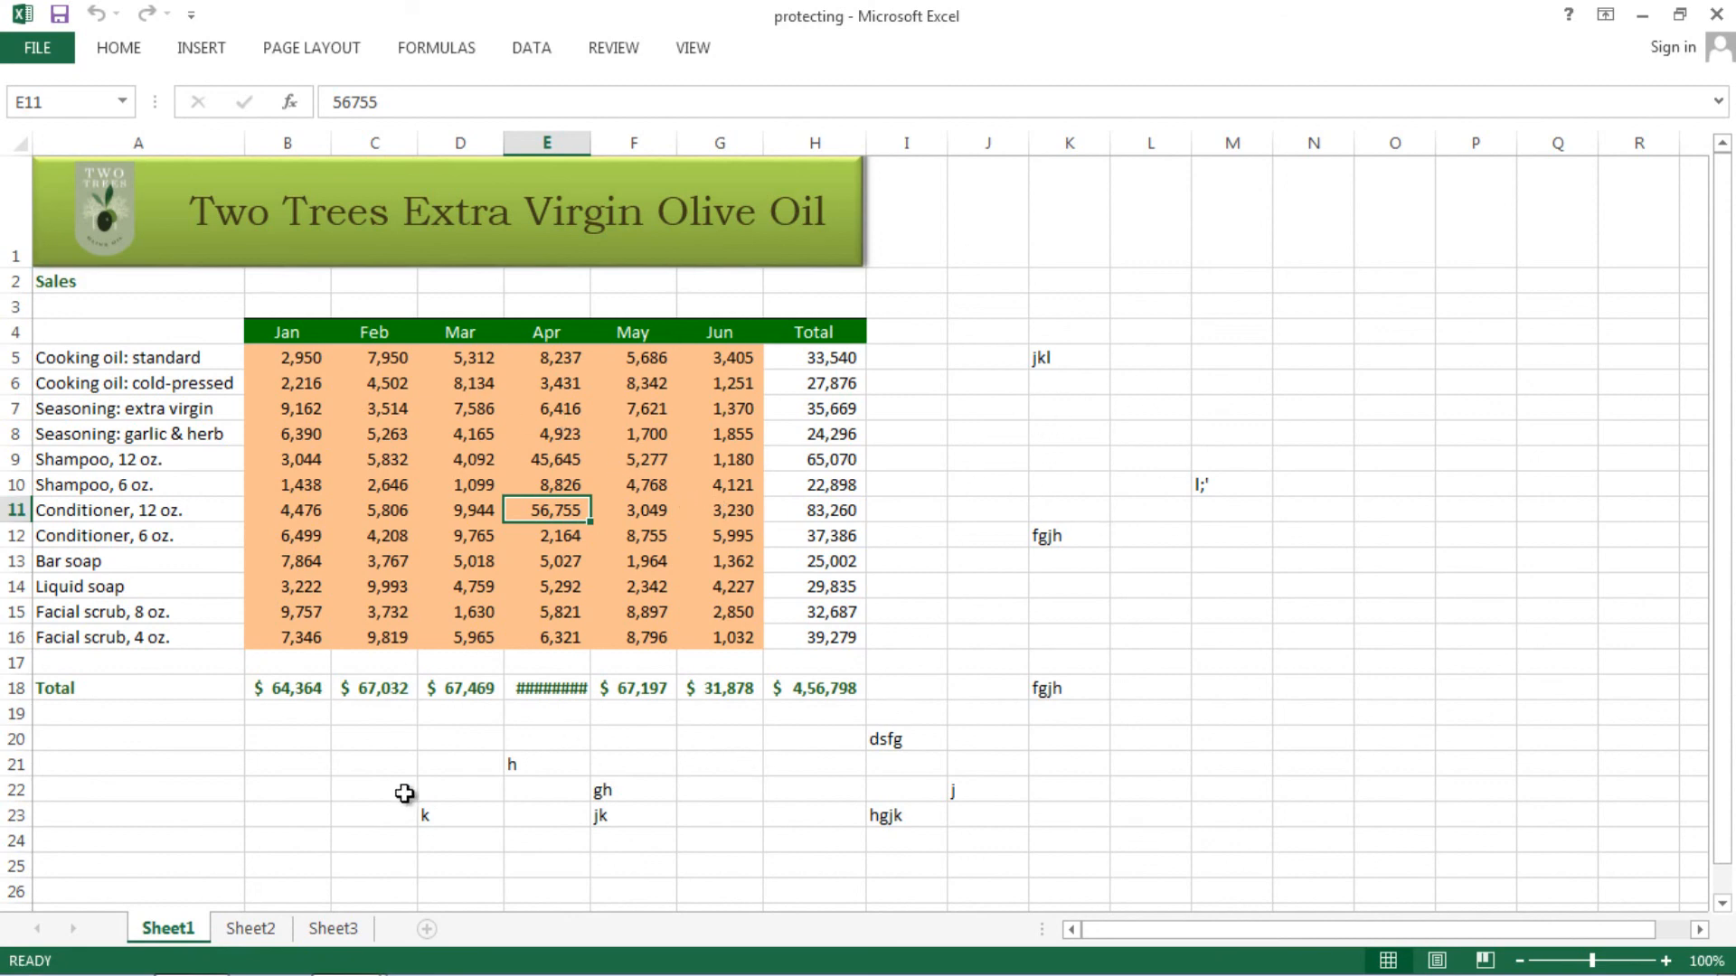
left_click(253, 929)
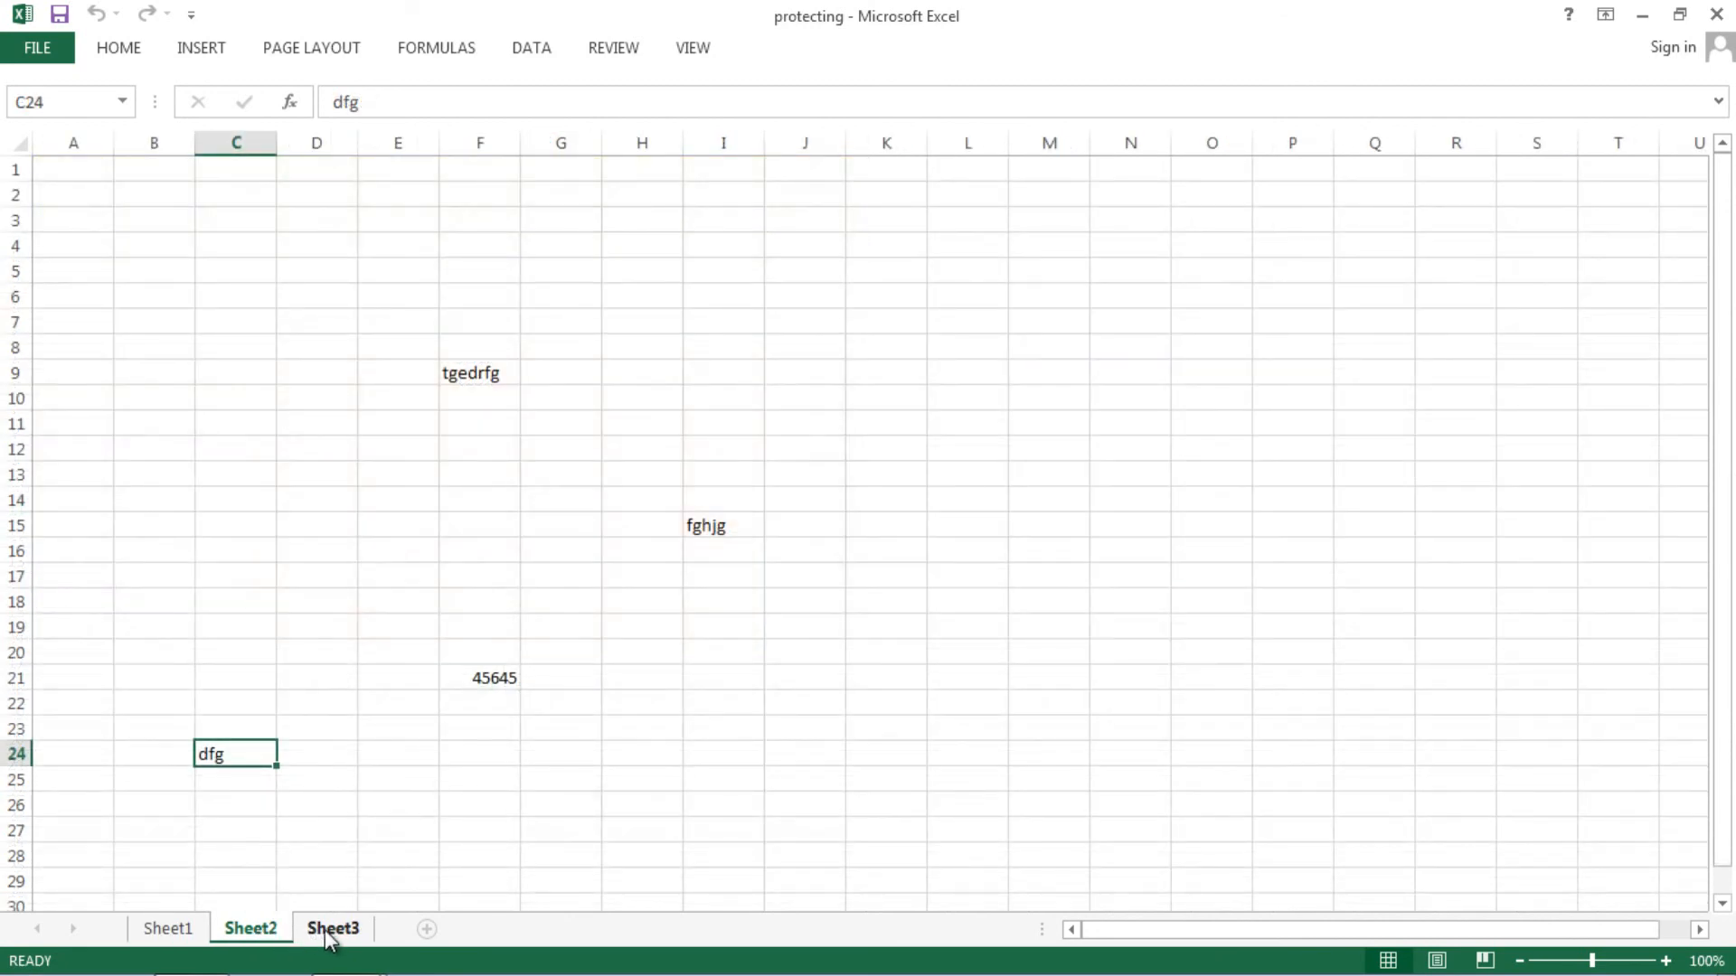
left_click(331, 929)
left_click(253, 929)
left_click(185, 930)
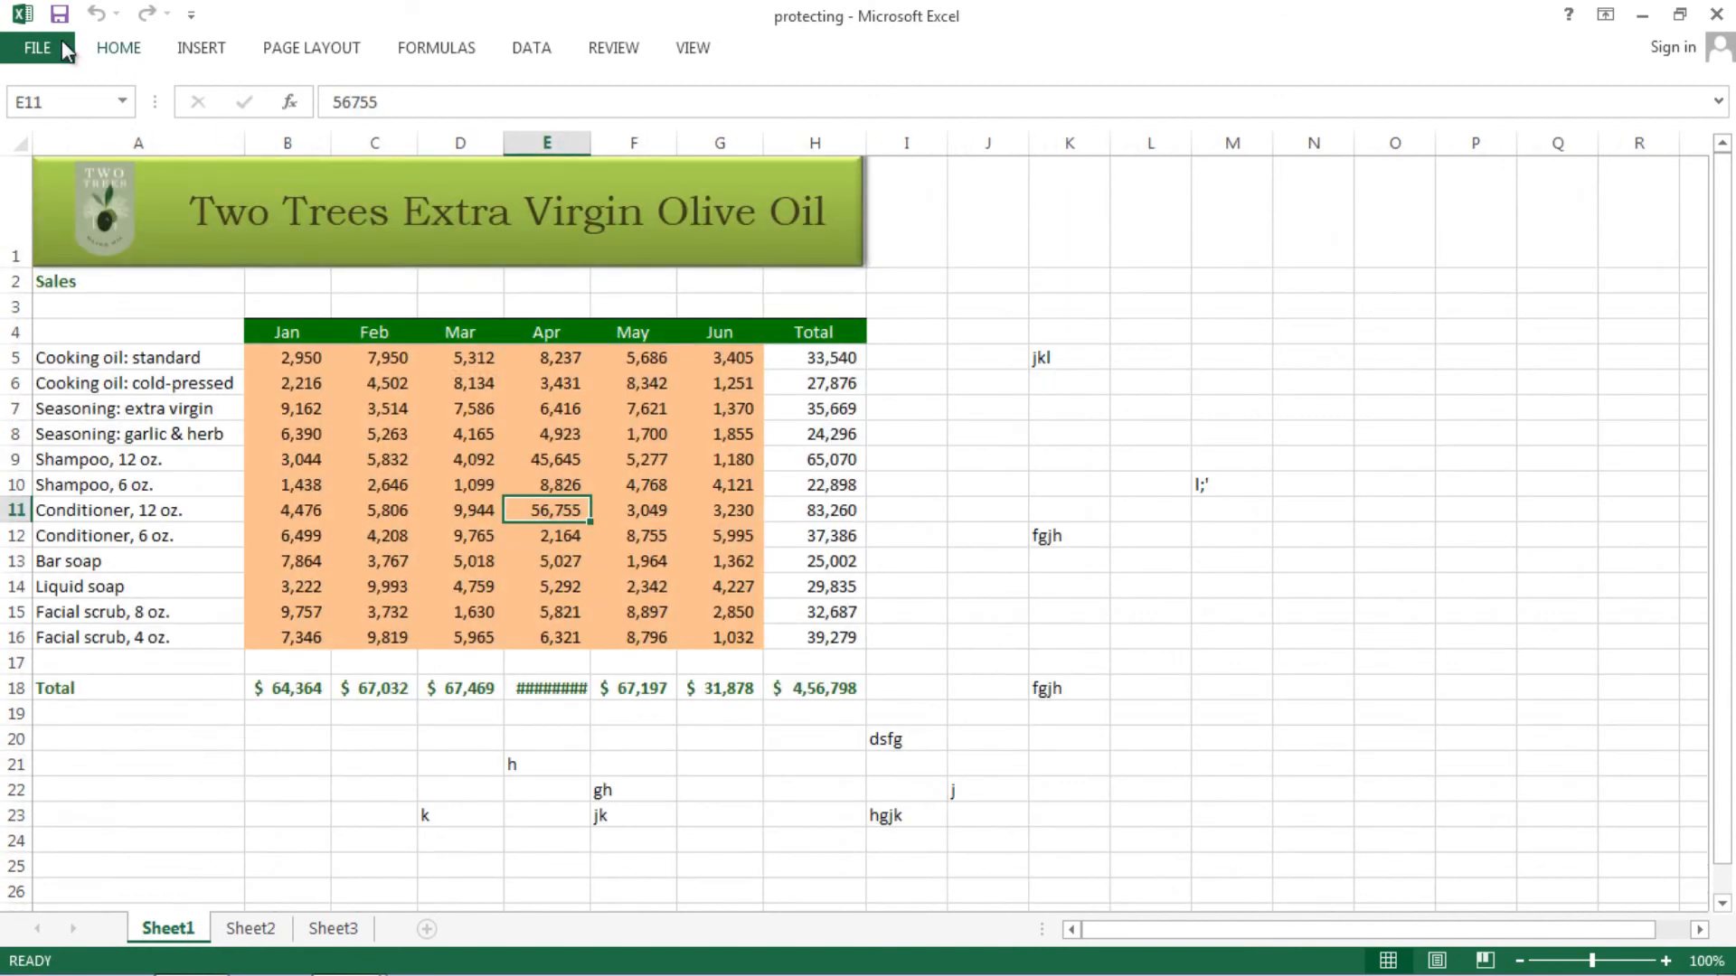